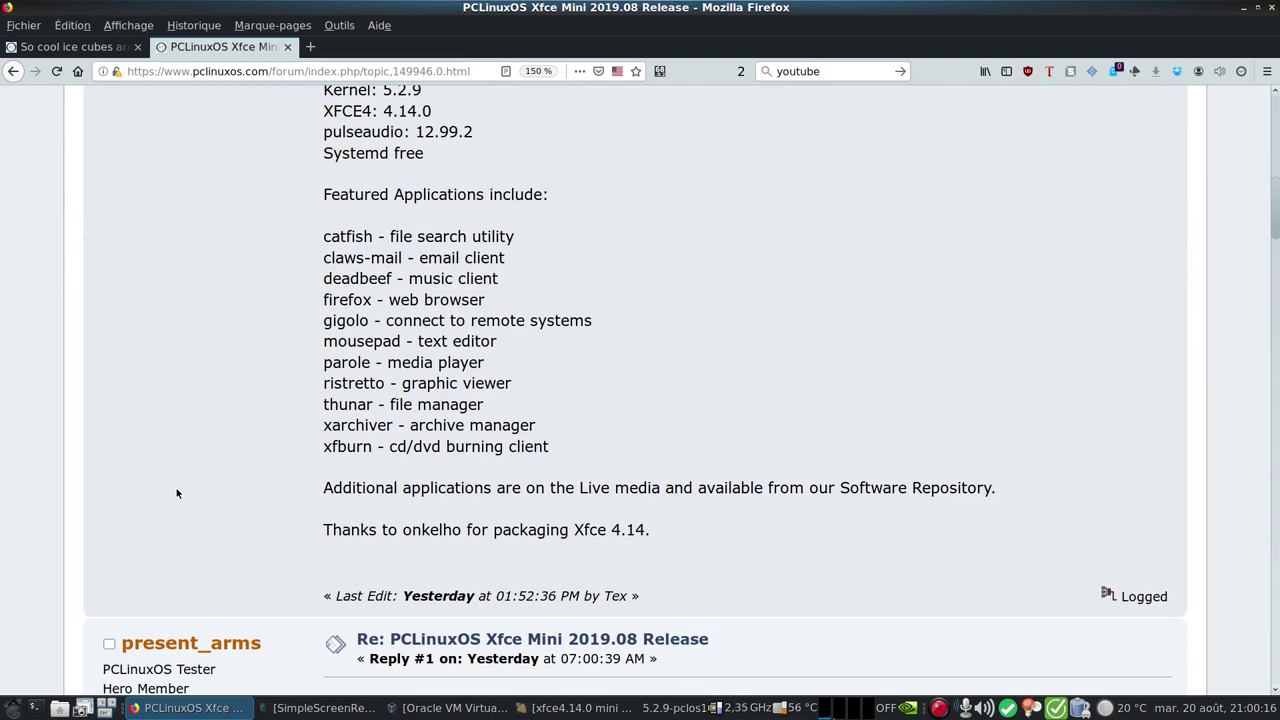
Read through the replies to the PCLinuxOS Xfce Mini 2019.08 release topic, including the Radeon instructions, reported errors and planned fixes
scroll(177, 493, down, 5)
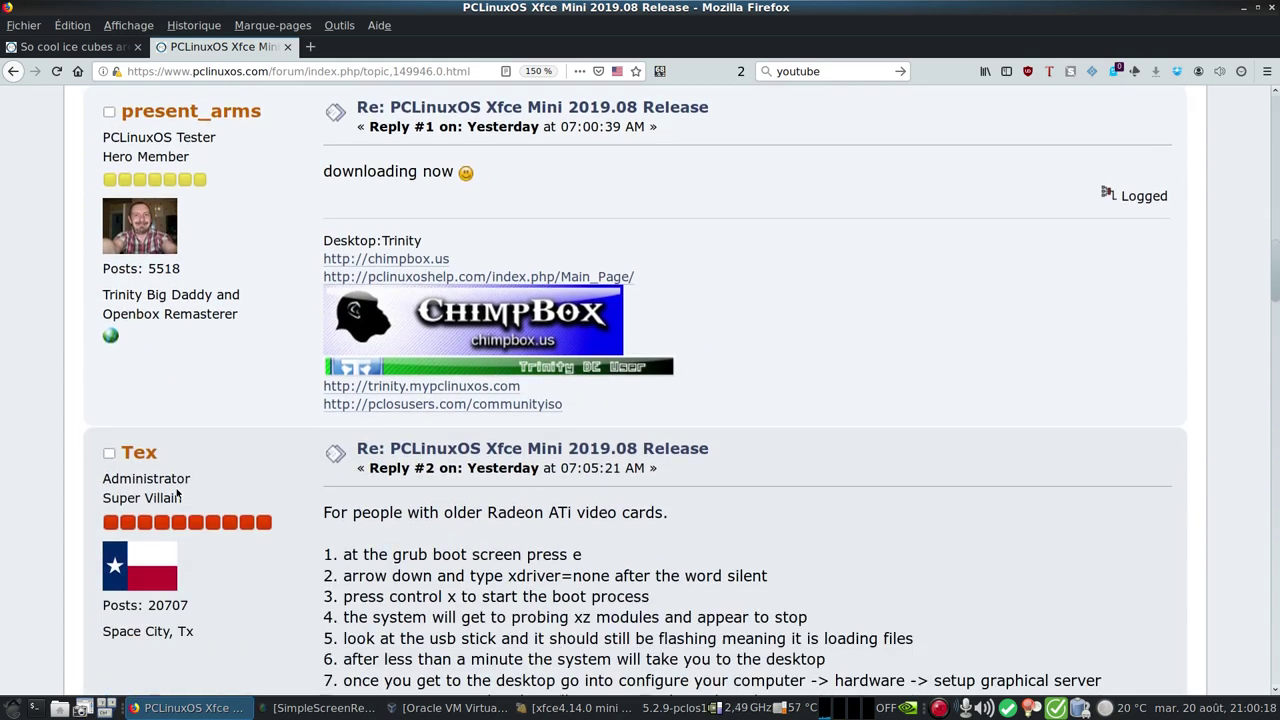
scroll(177, 493, down, 1)
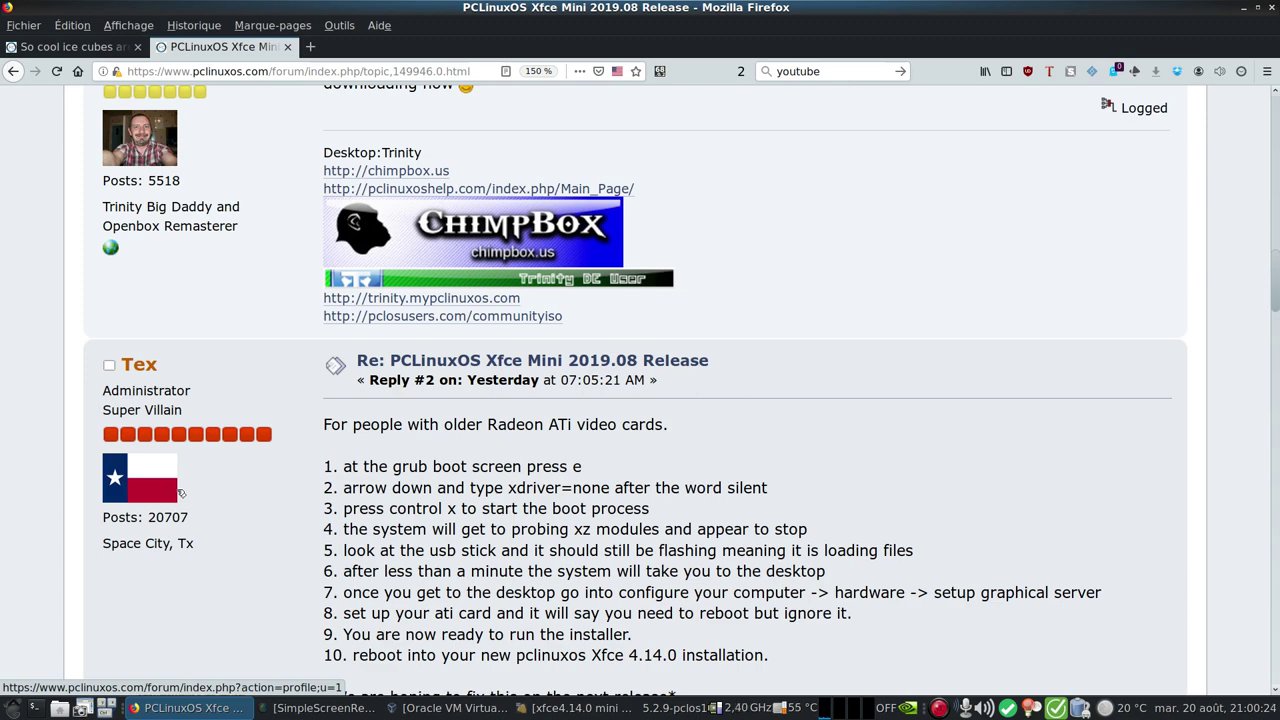
scroll(177, 493, down, 1)
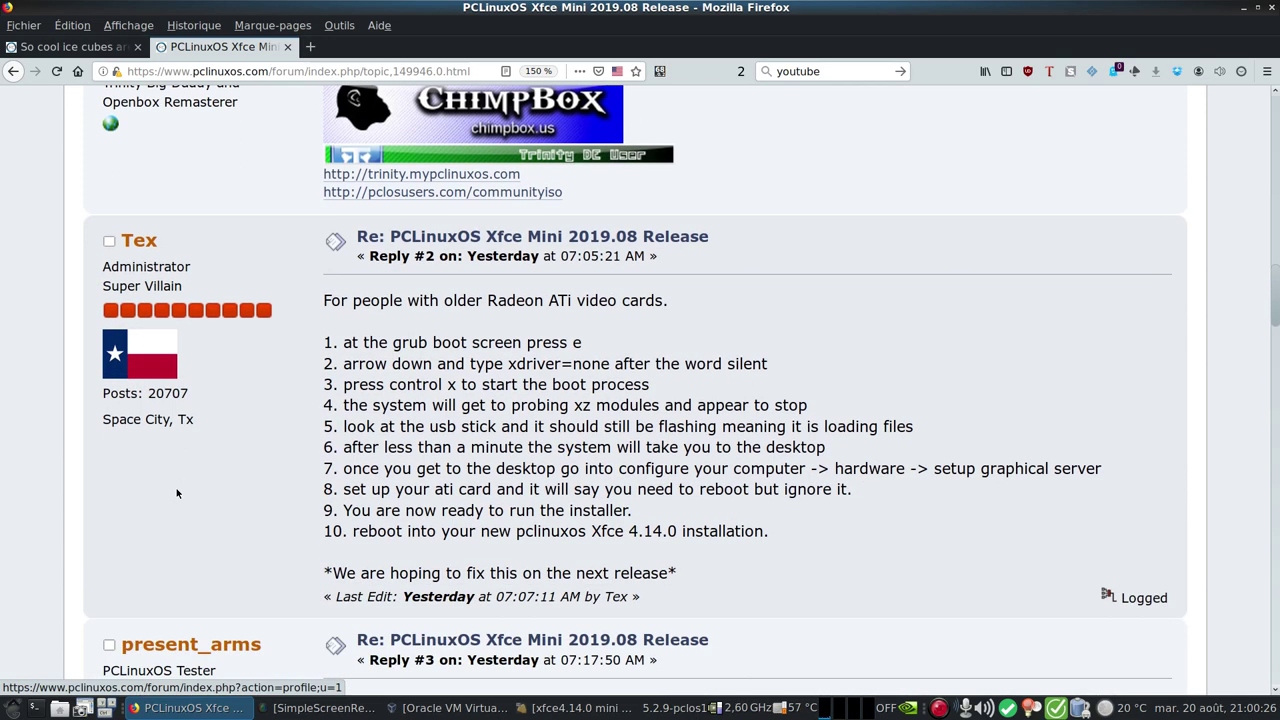
scroll(177, 493, down, 1)
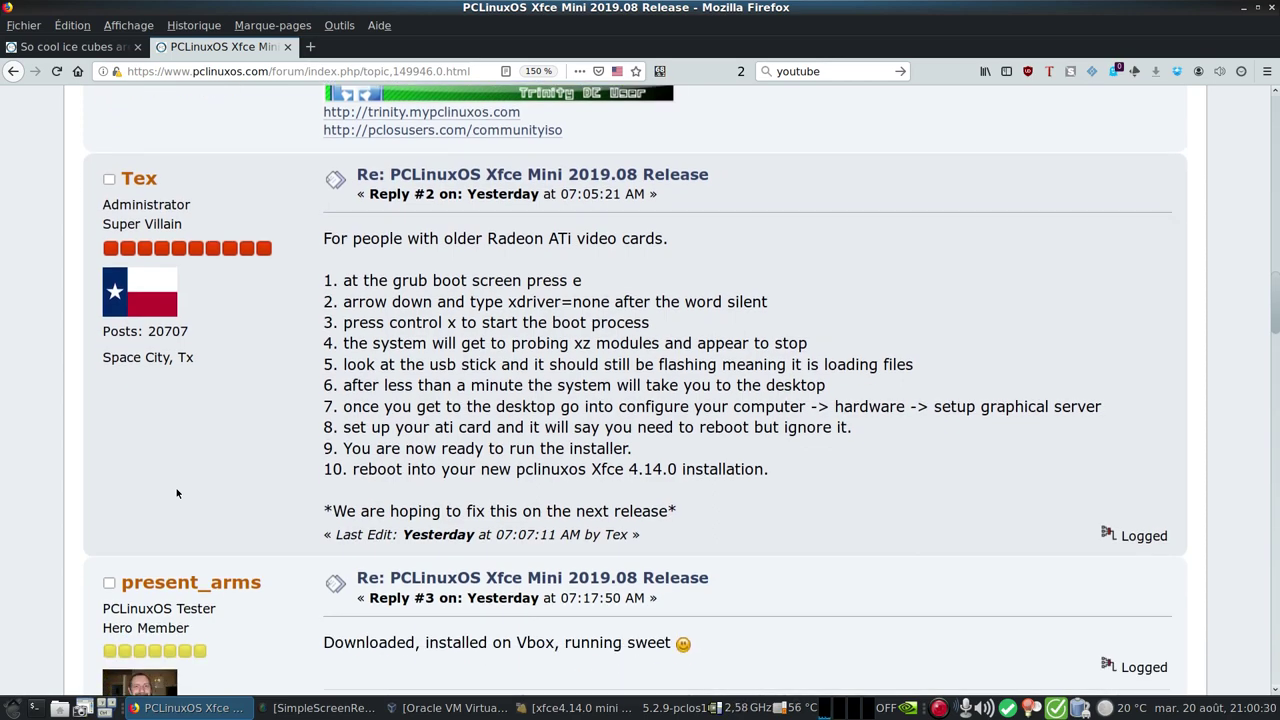
scroll(177, 493, down, 10)
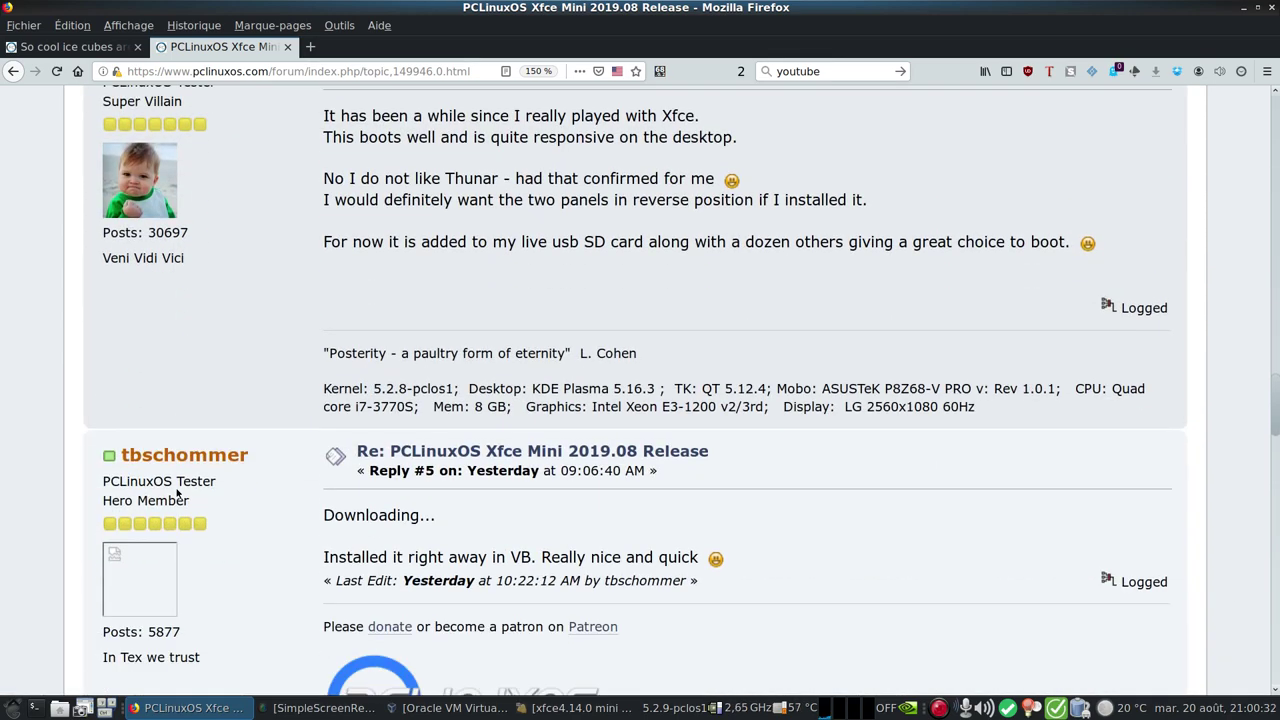
scroll(177, 493, down, 3)
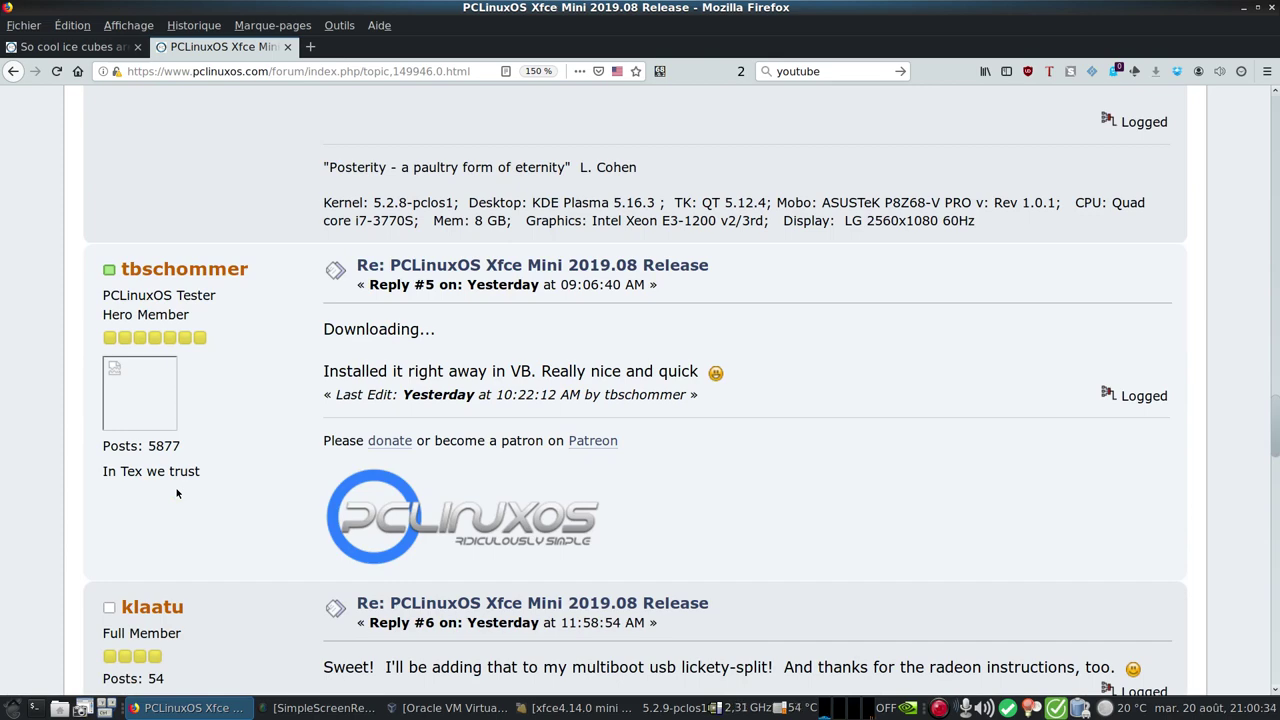
scroll(177, 493, down, 1)
scroll(177, 493, down, 2)
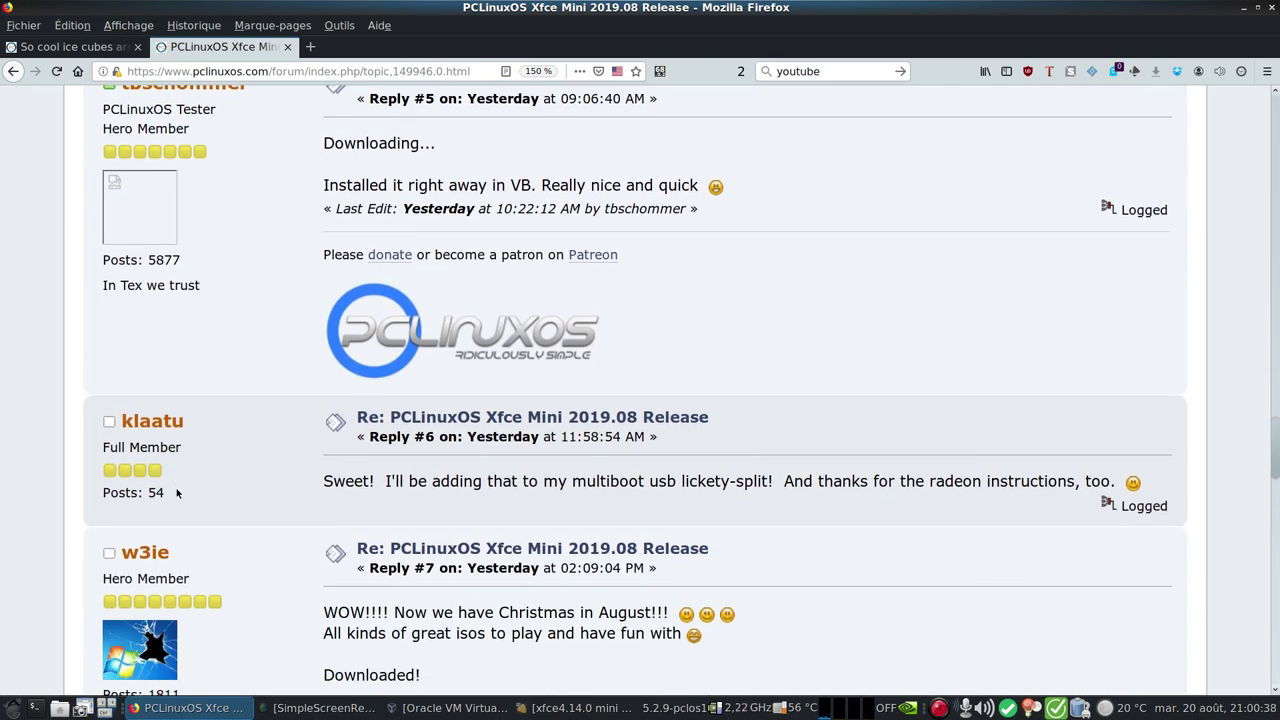
scroll(177, 493, down, 3)
scroll(177, 493, down, 6)
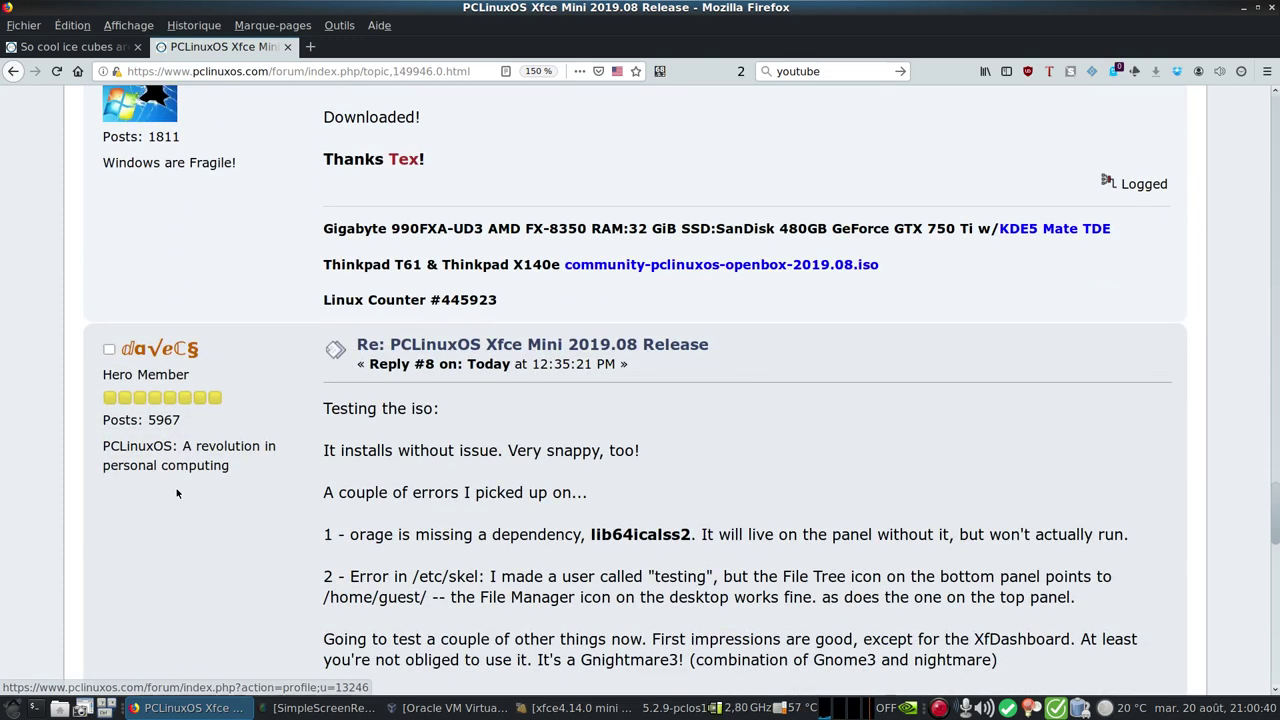
scroll(177, 493, down, 2)
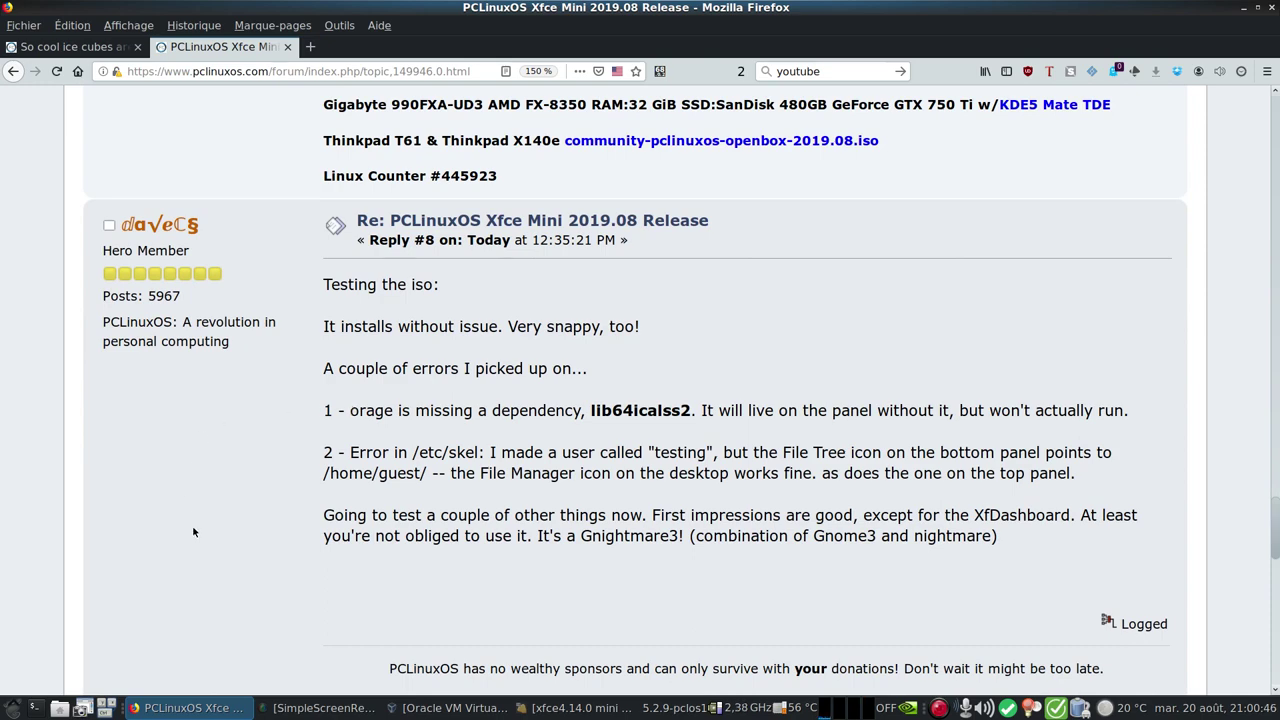
scroll(194, 530, down, 7)
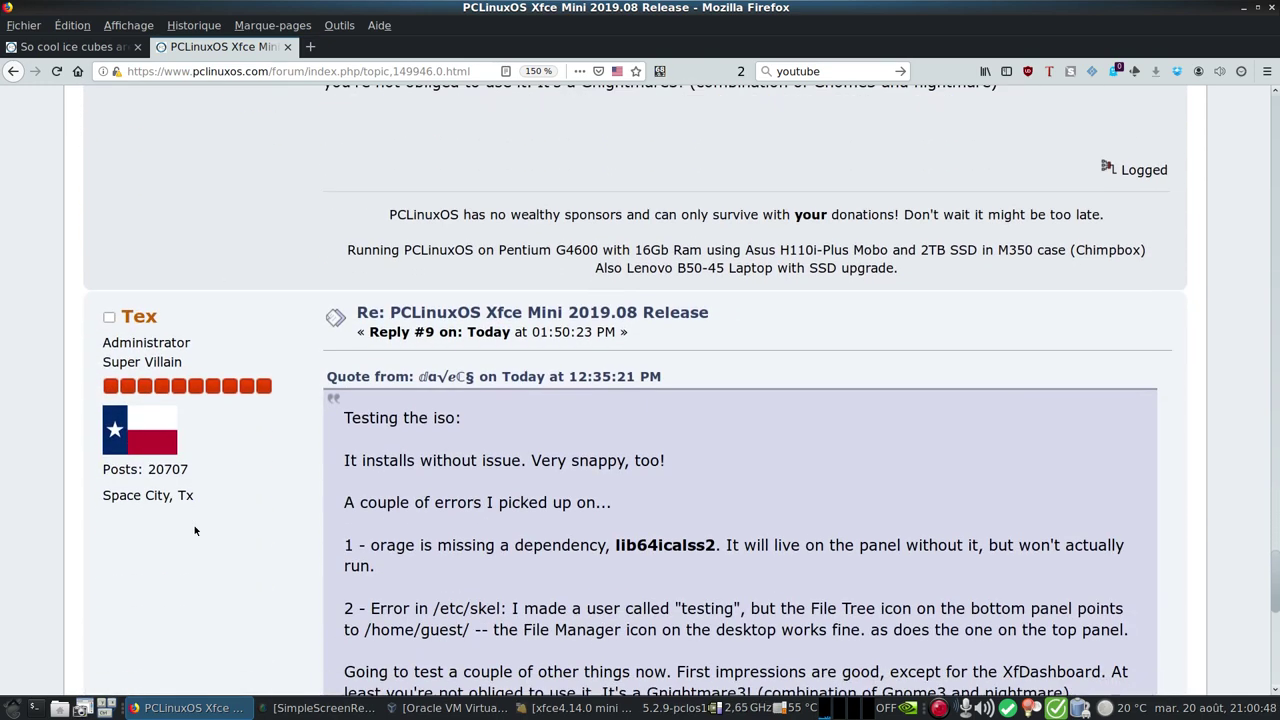
scroll(195, 530, down, 6)
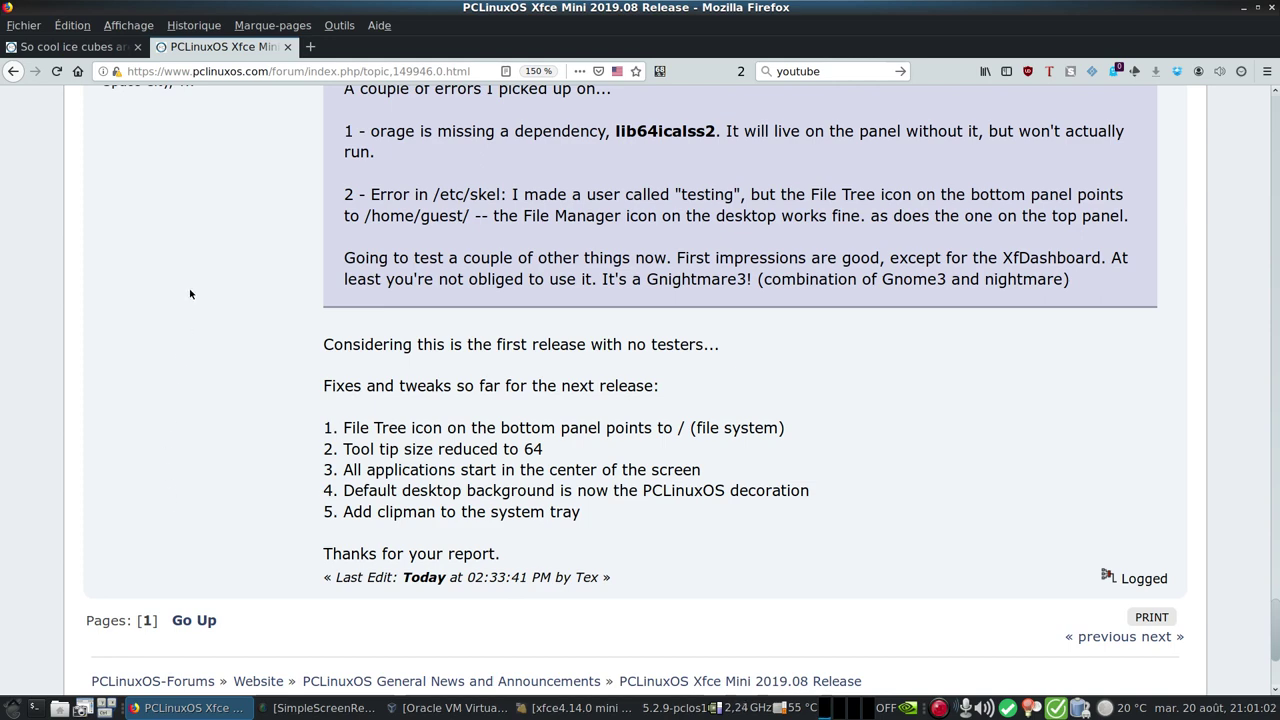
Leave the PCLinuxOS website, switch to the xfce4.14.0 mini pclinuxos 2019.08 virtual machine and log in with the account password
click(108, 47)
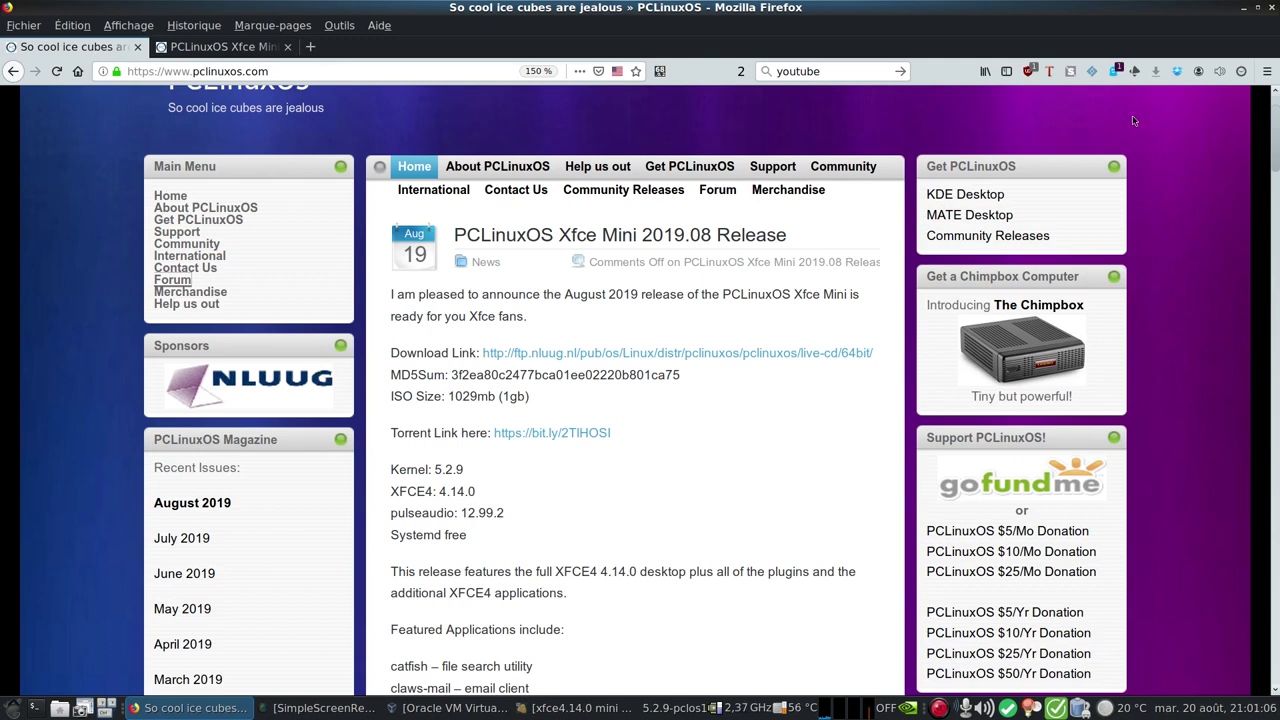
click(1245, 12)
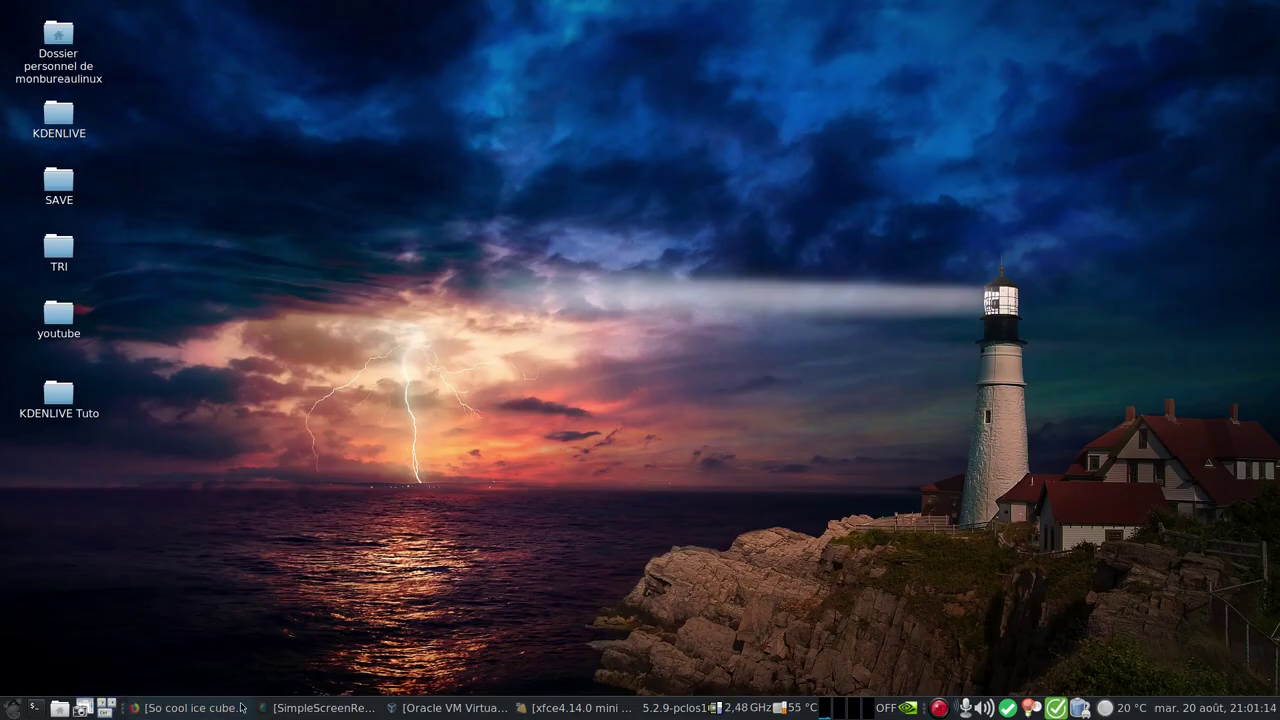
click(545, 708)
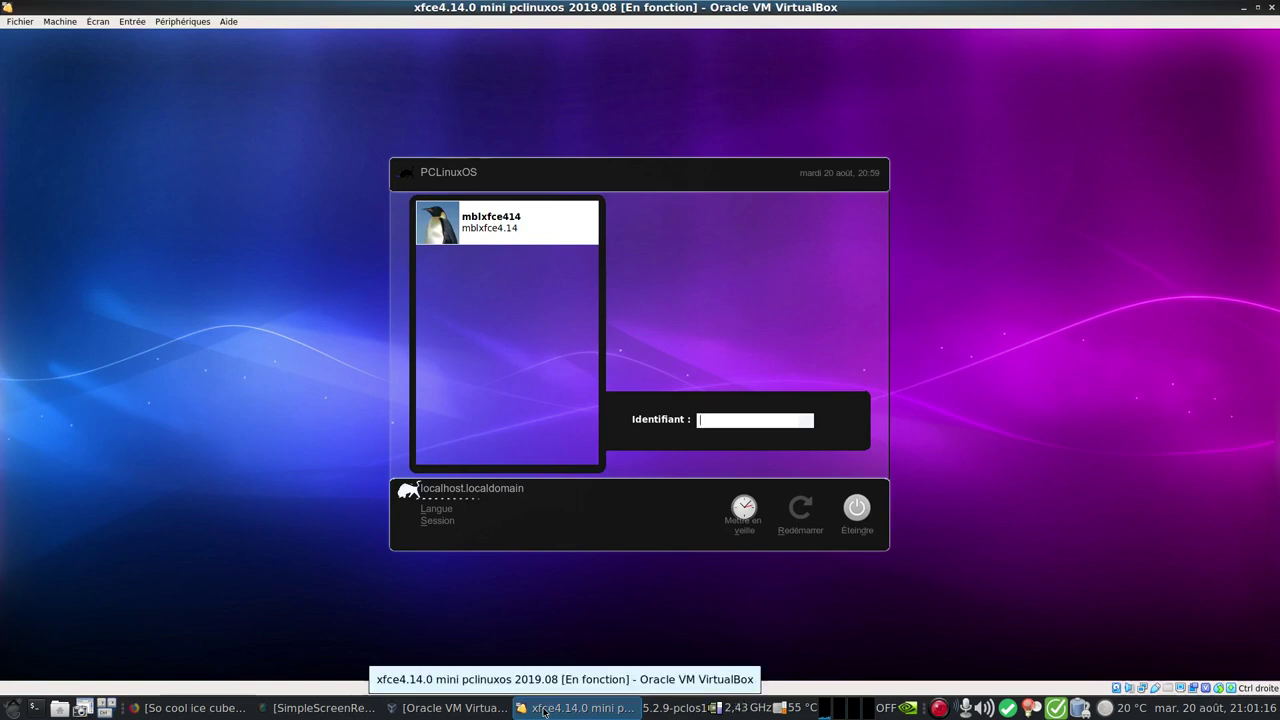
click(503, 236)
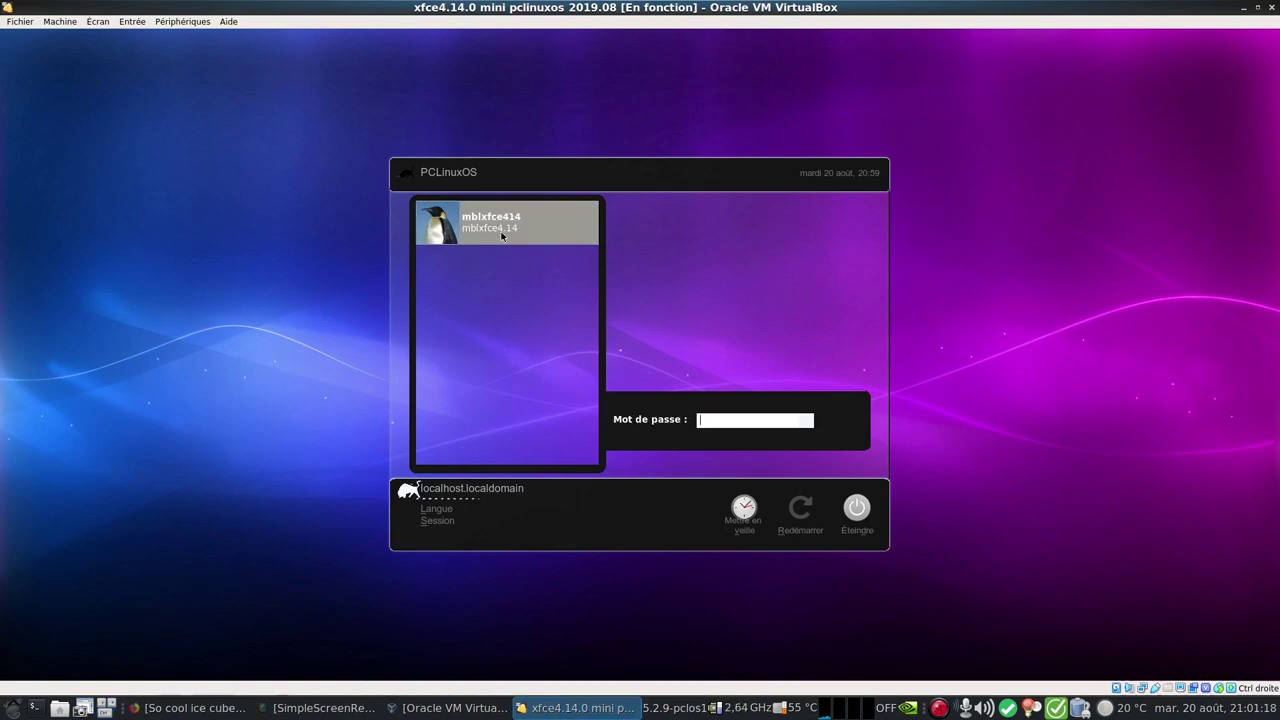
text(••••)
key(Return)
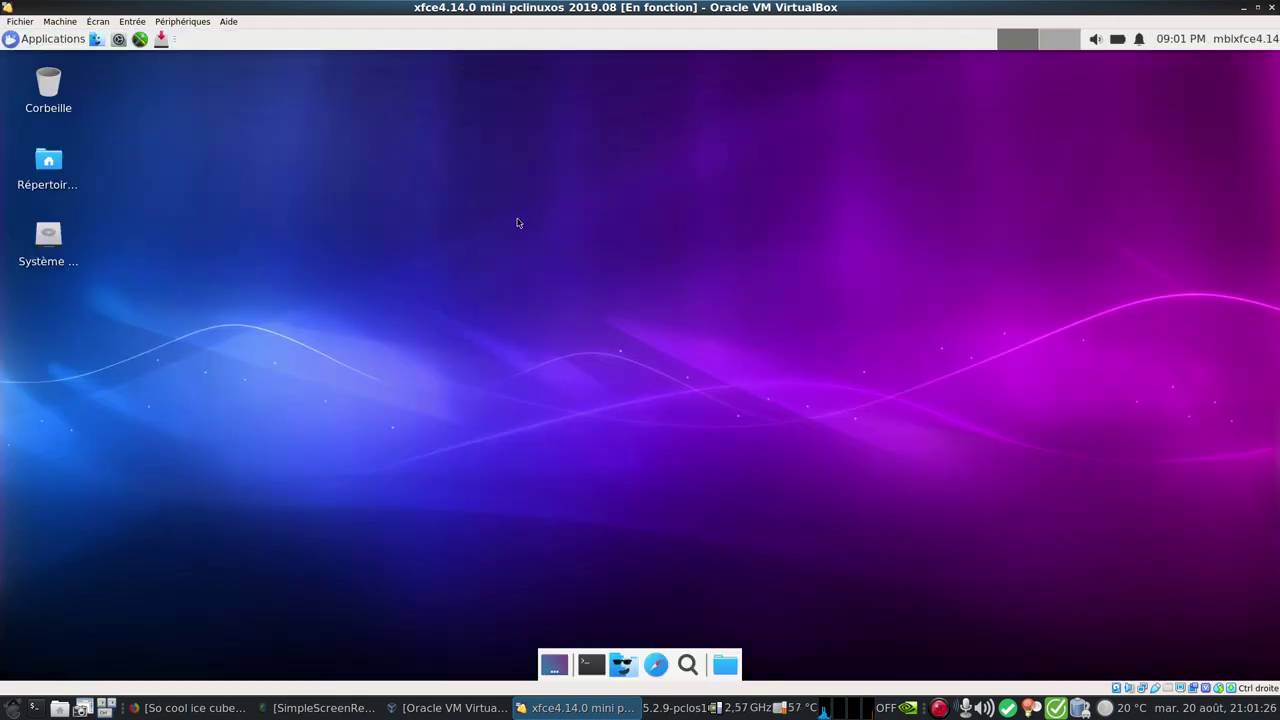
click(42, 42)
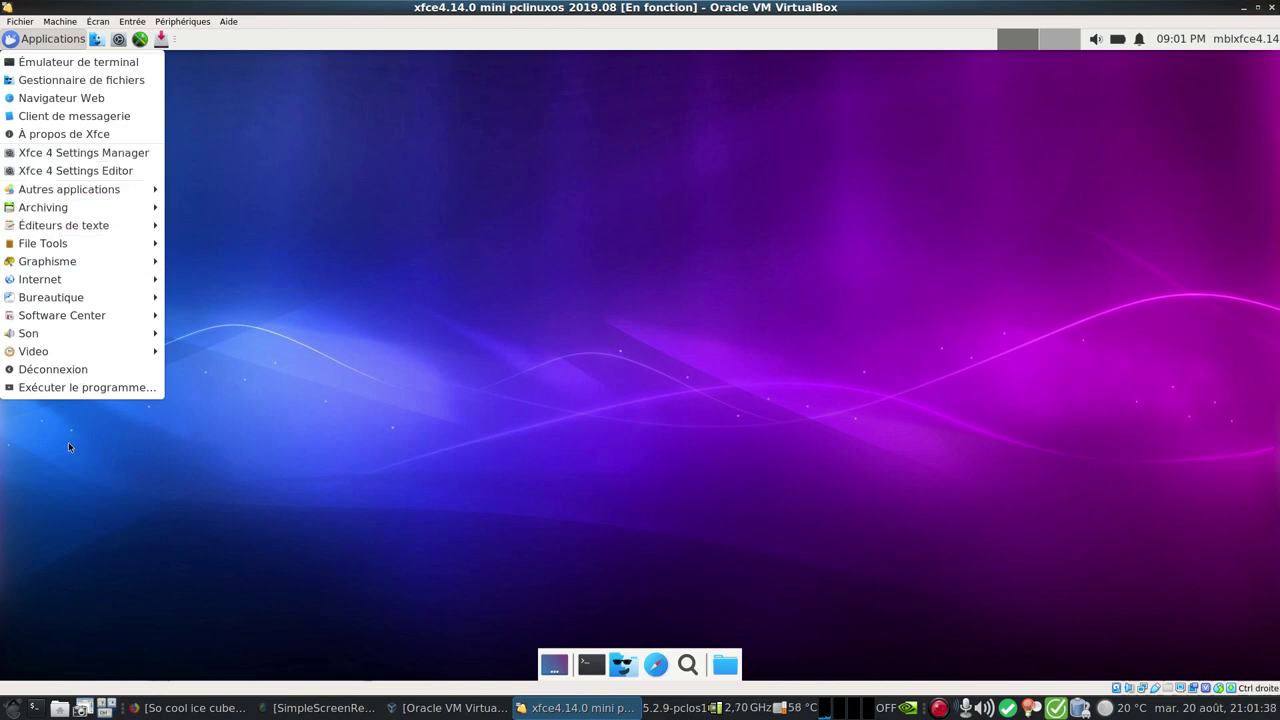
click(262, 484)
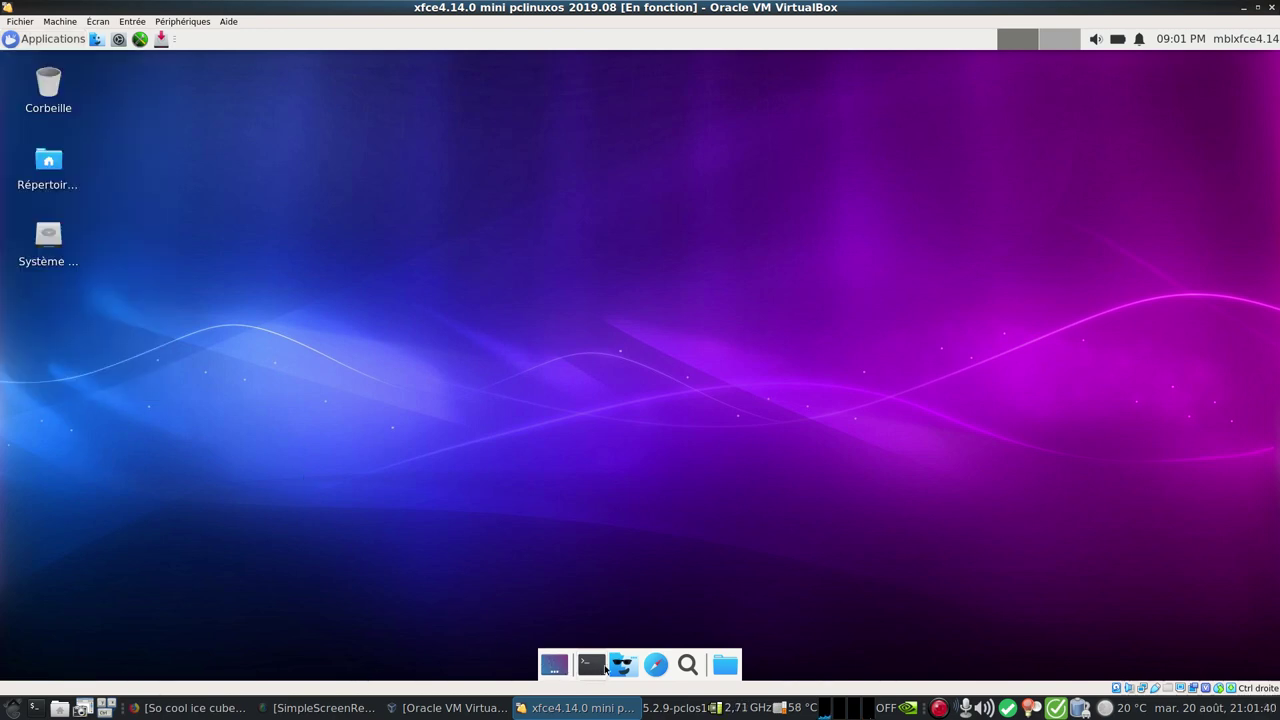
Open a terminal and check processor and memory usage with htop, quitting it when done
click(591, 665)
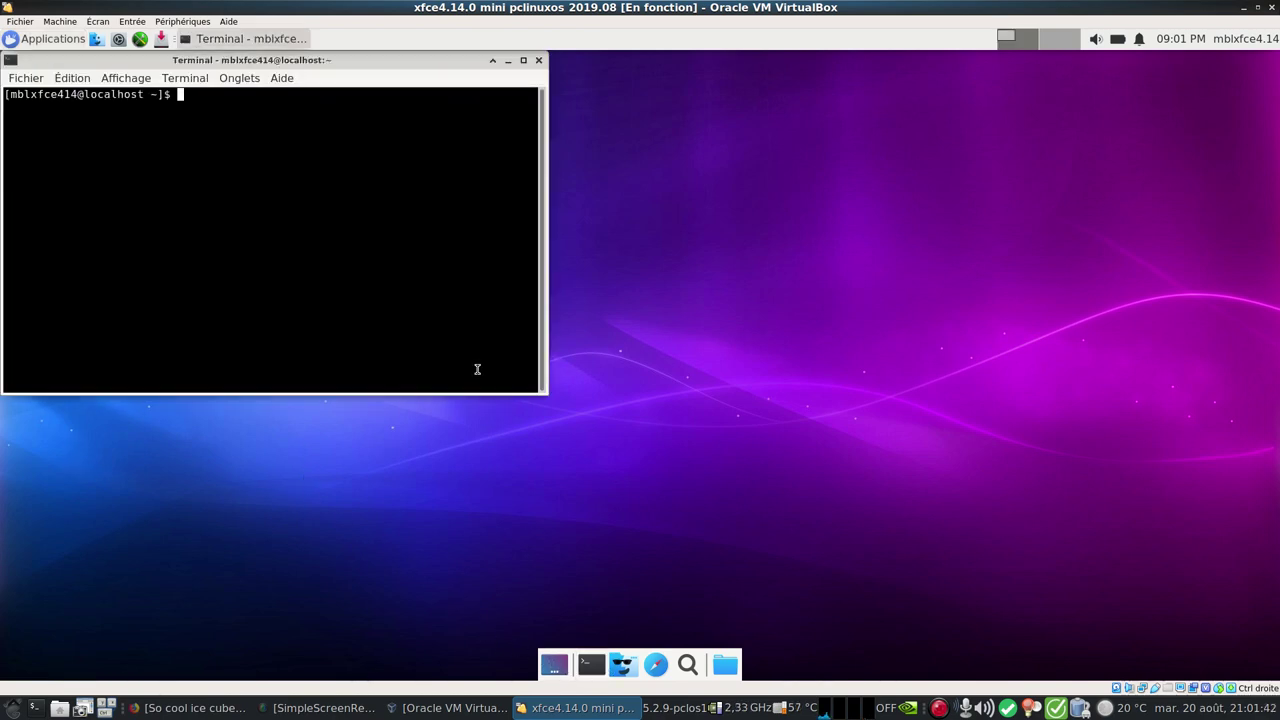
text(htop)
key(Return)
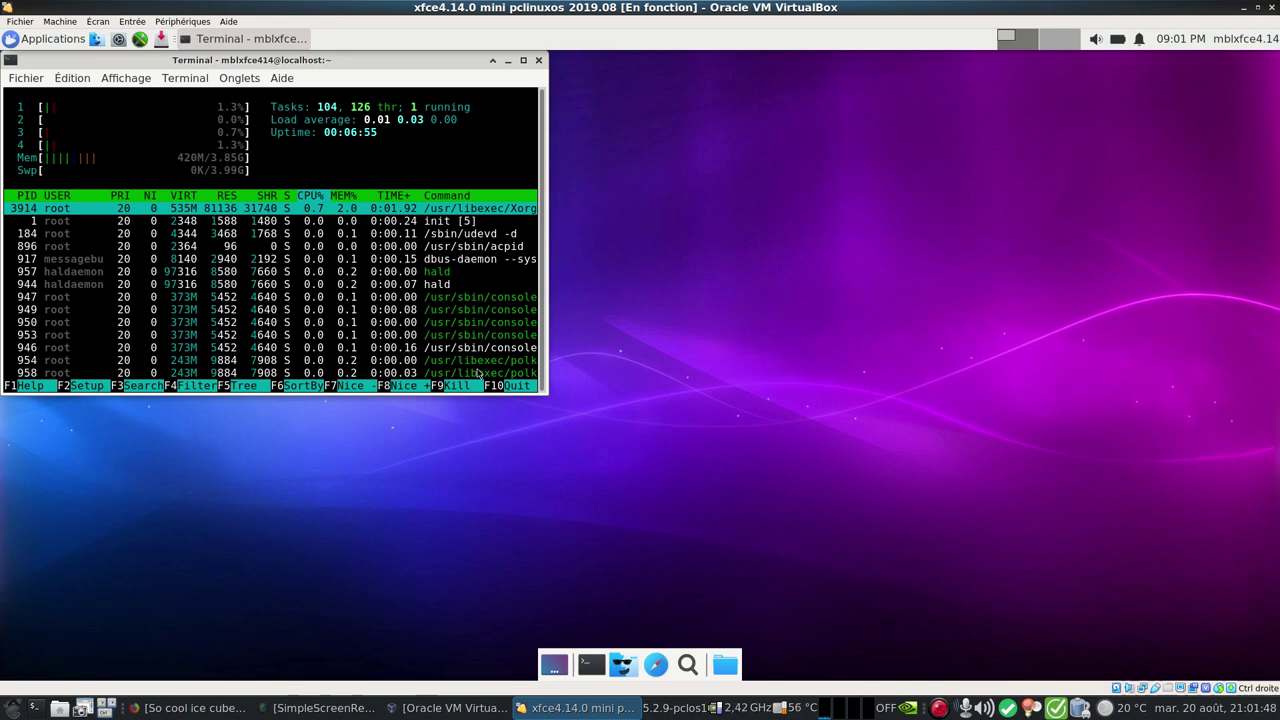
text(qn)
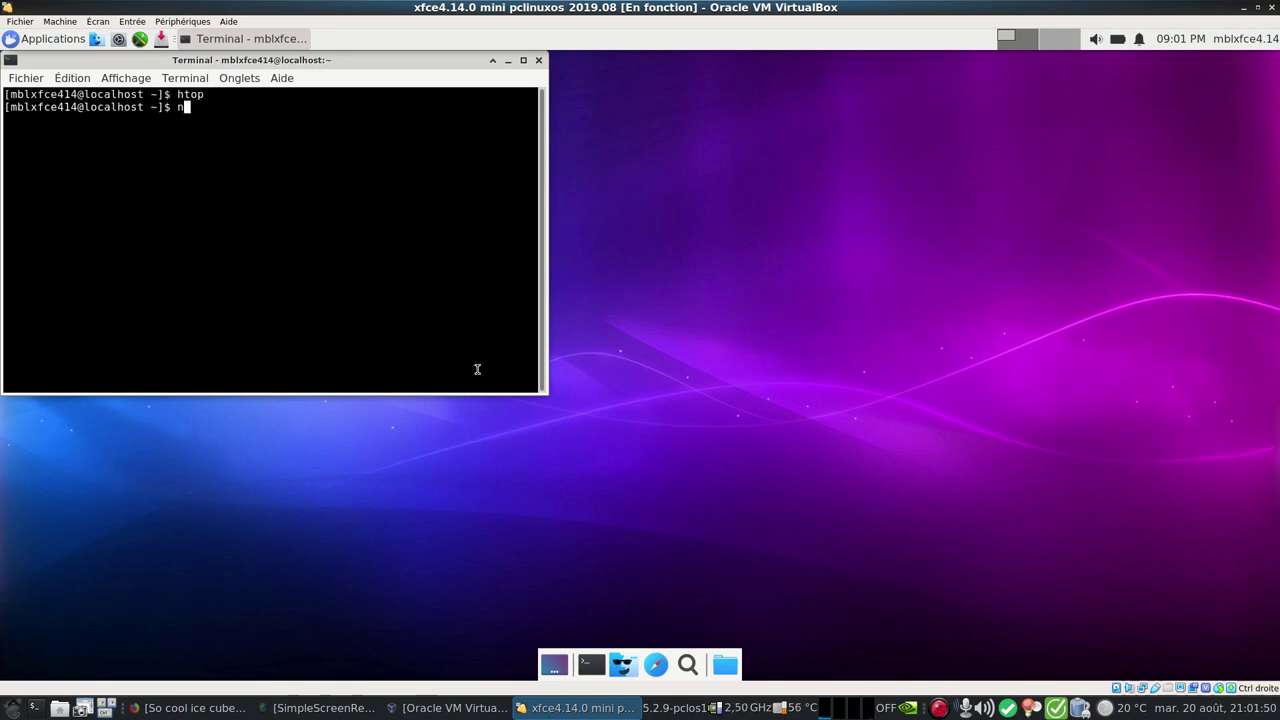
Display the system information with neofetch and close the terminal
text(eof)
key(Tab)
key(Return)
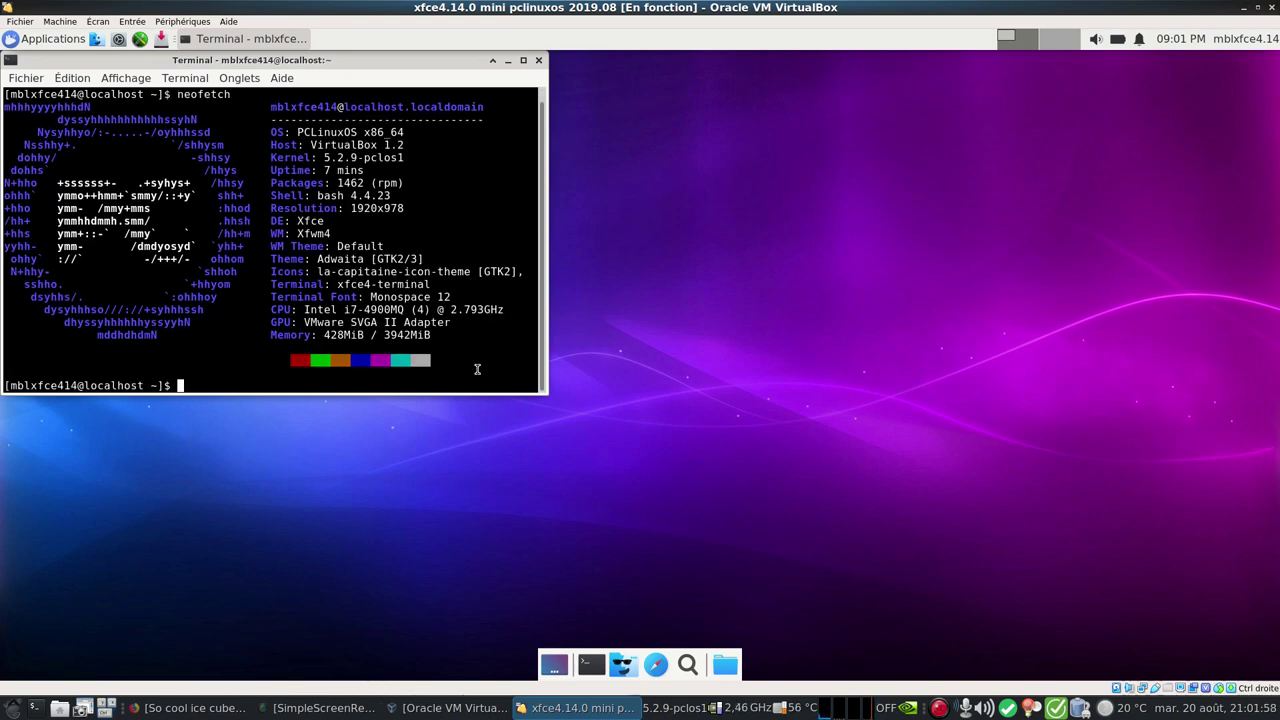
click(538, 61)
Open the file manager on the home folder and check the version information in the À propos de Thunar dialog
click(16, 40)
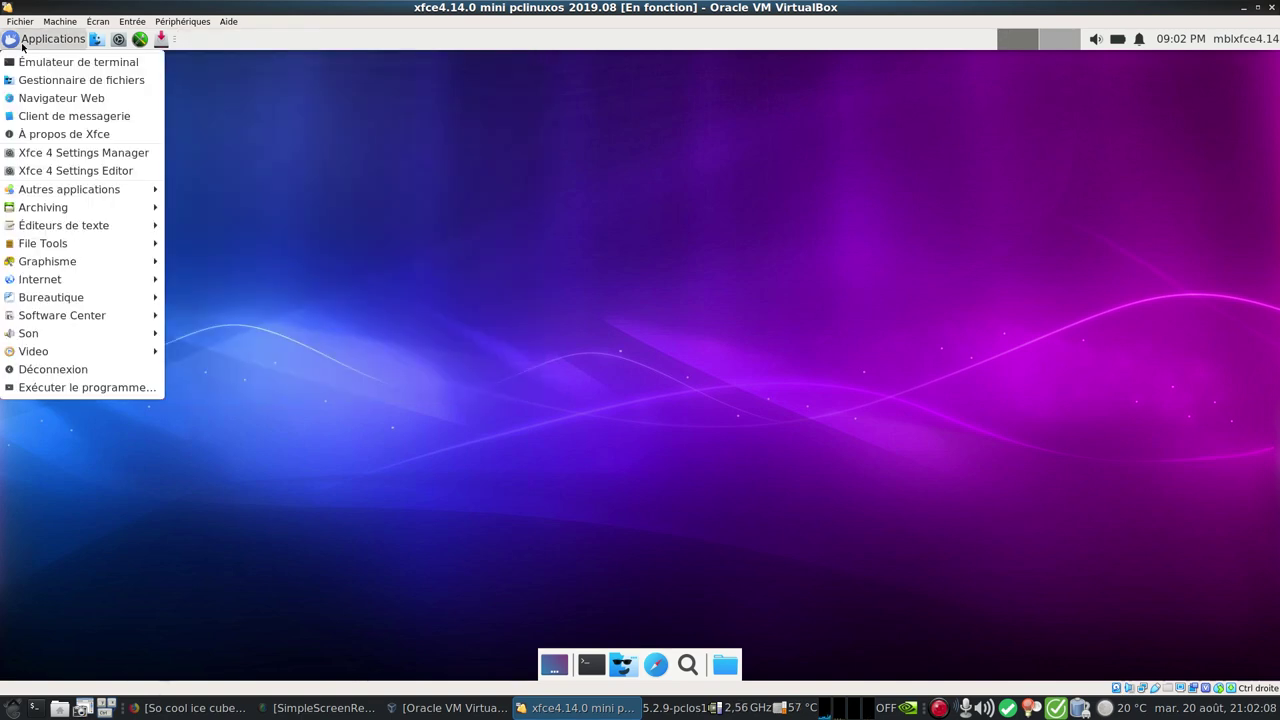
click(49, 80)
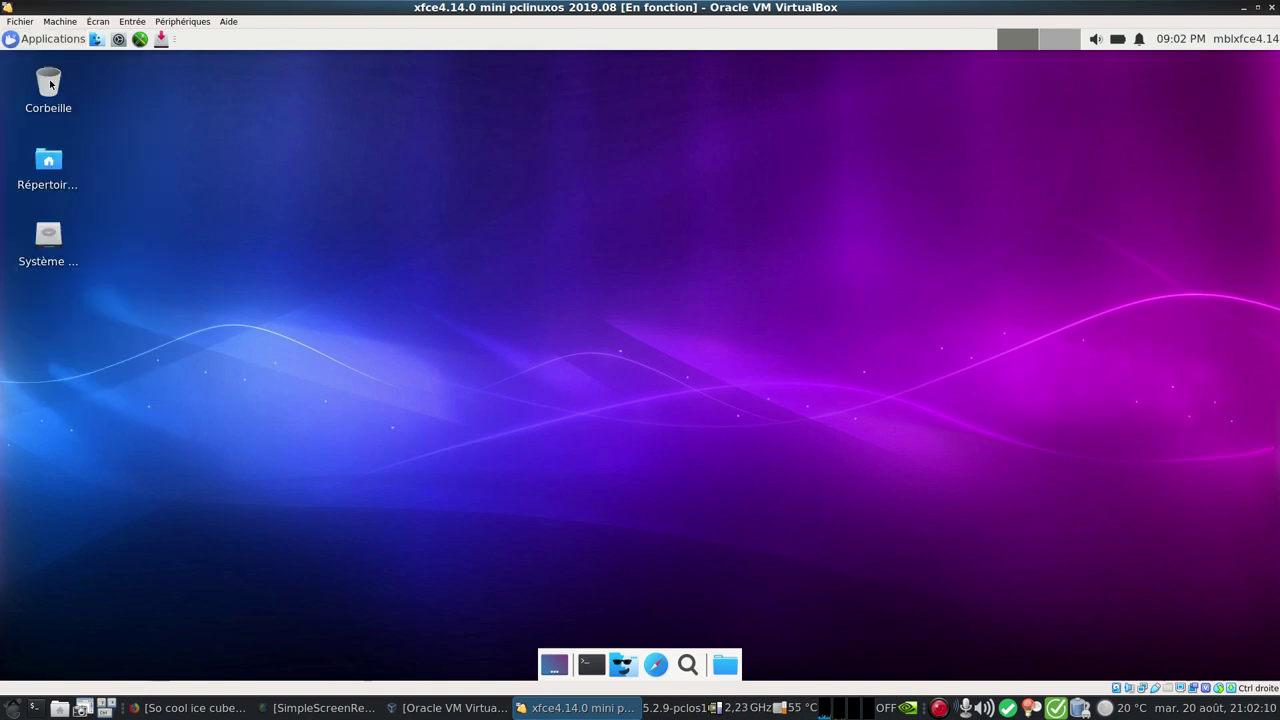
click(204, 74)
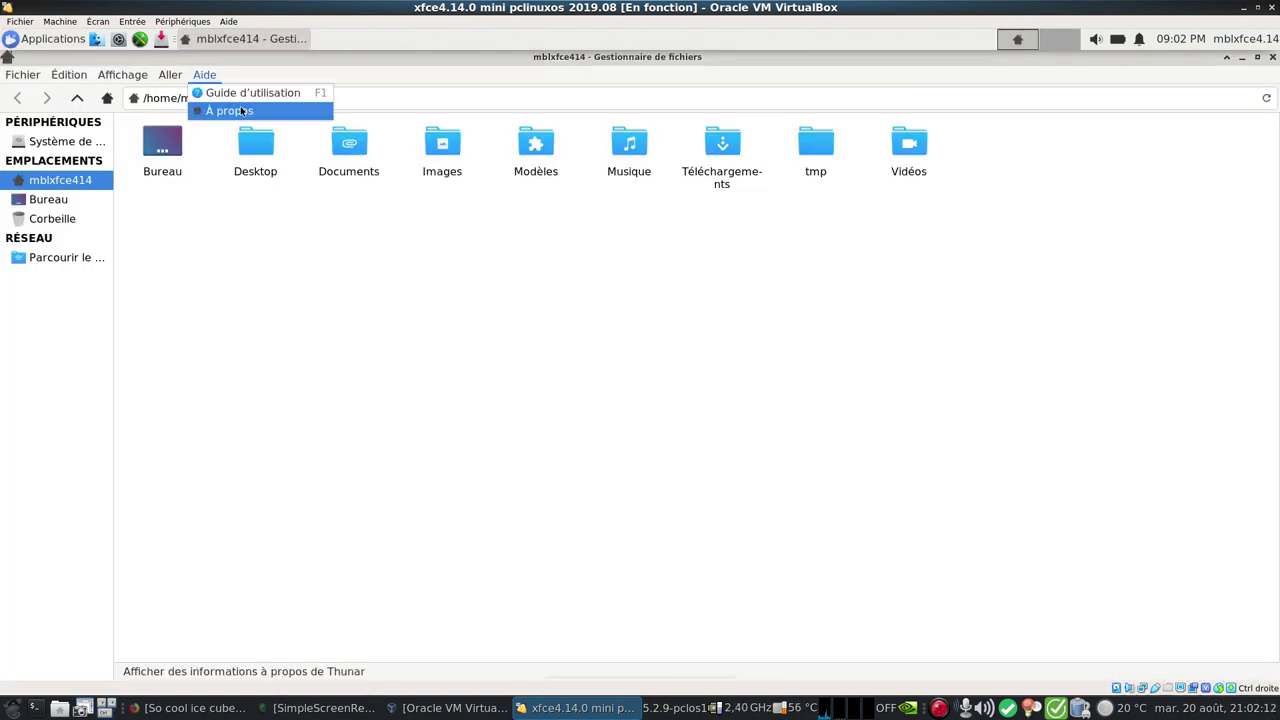
click(236, 109)
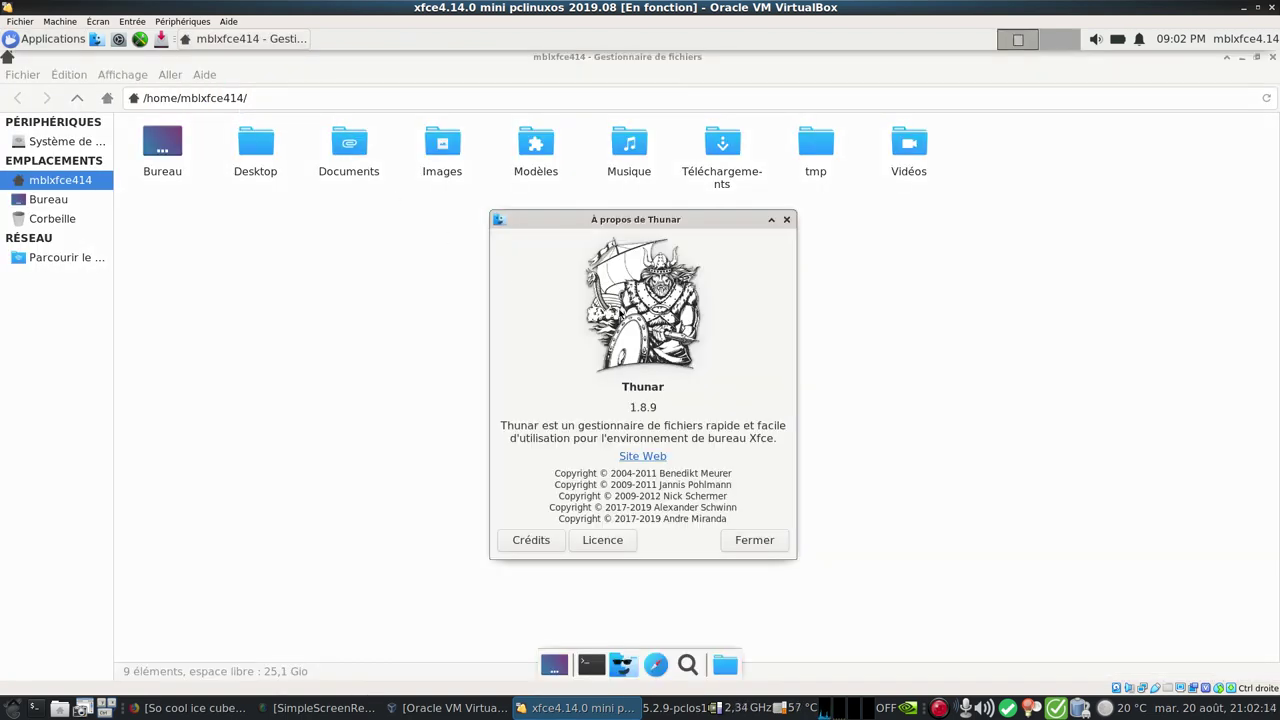
click(768, 540)
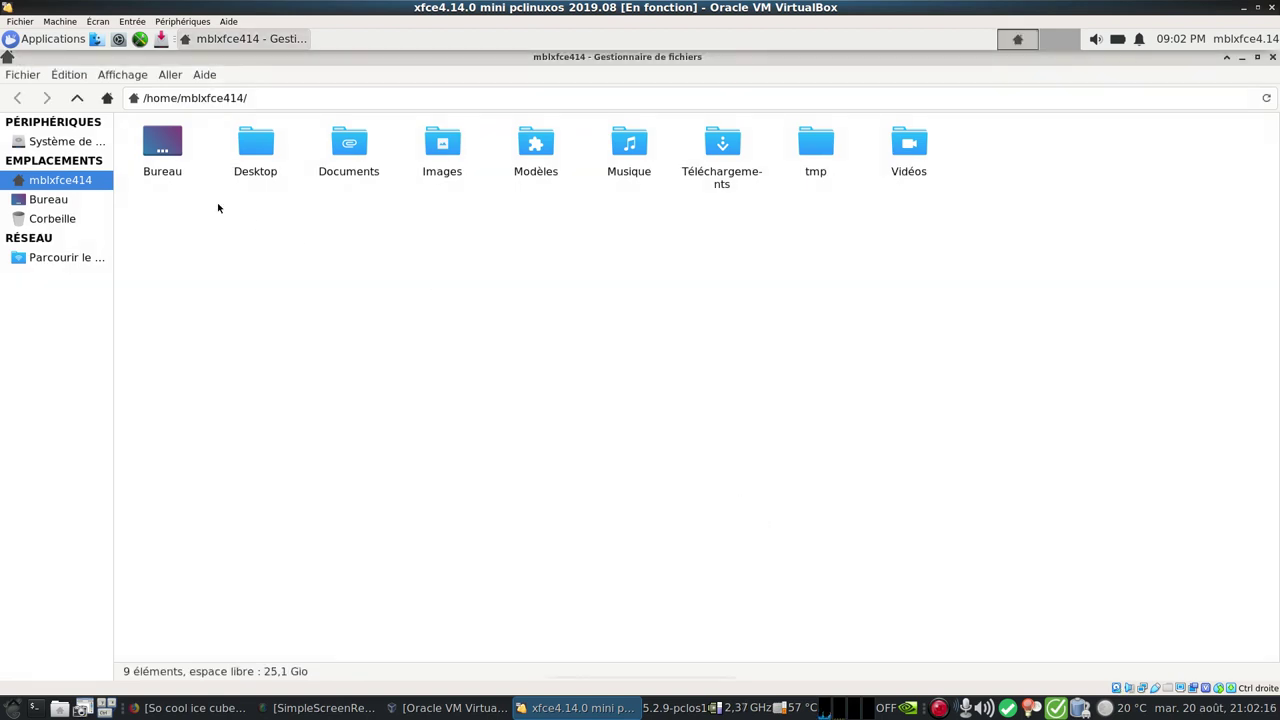
Review the home folder's properties, covering its emblems, permissions and sharing options, and close the dialog
click(24, 75)
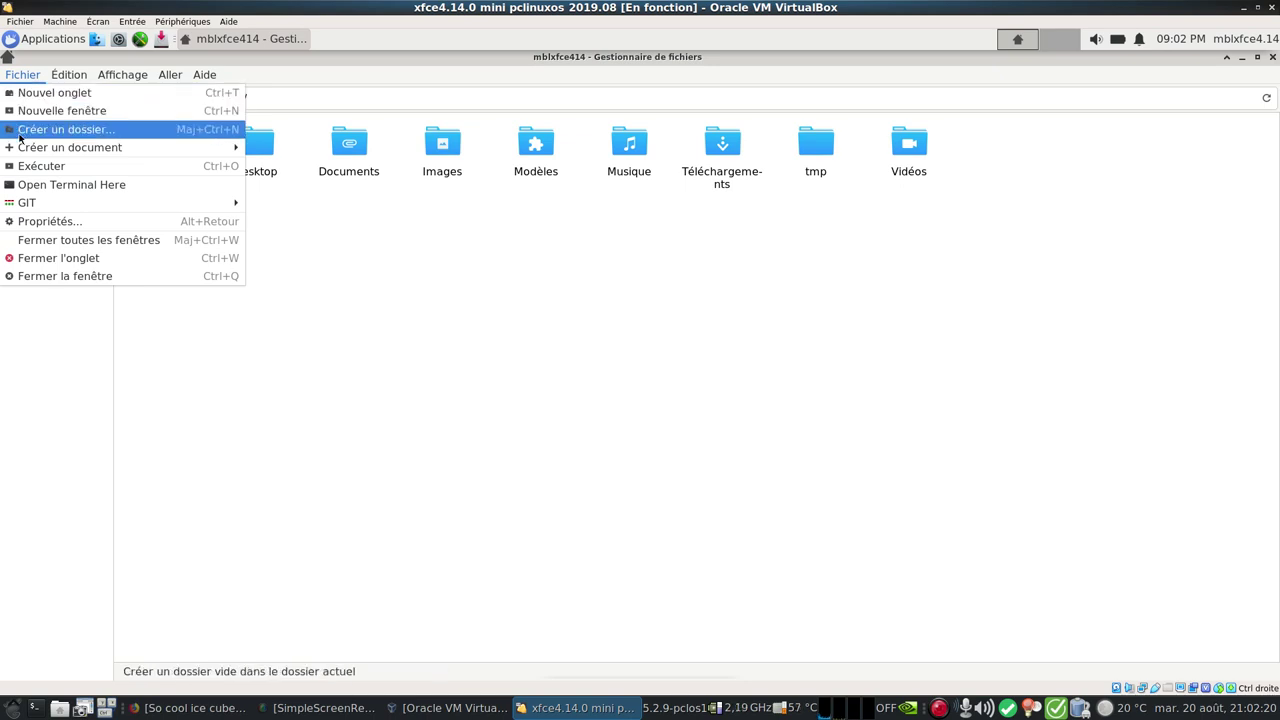
mouse_move(15, 207)
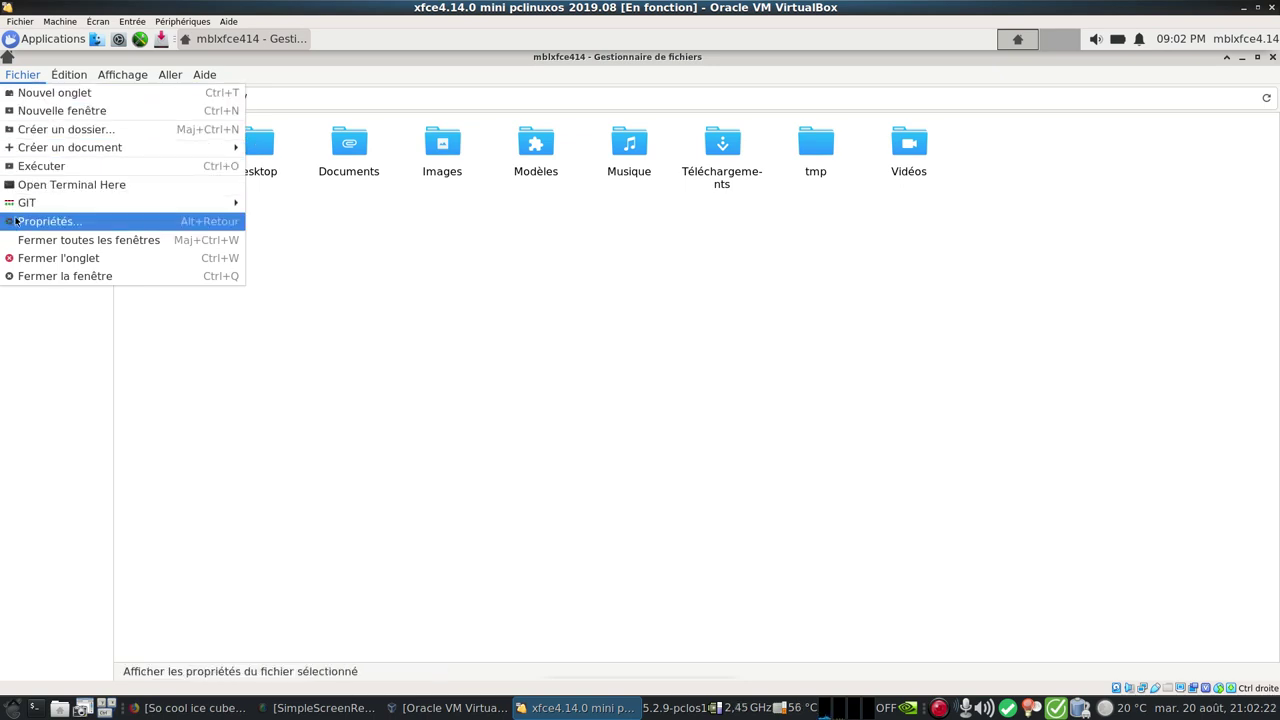
click(16, 224)
click(577, 227)
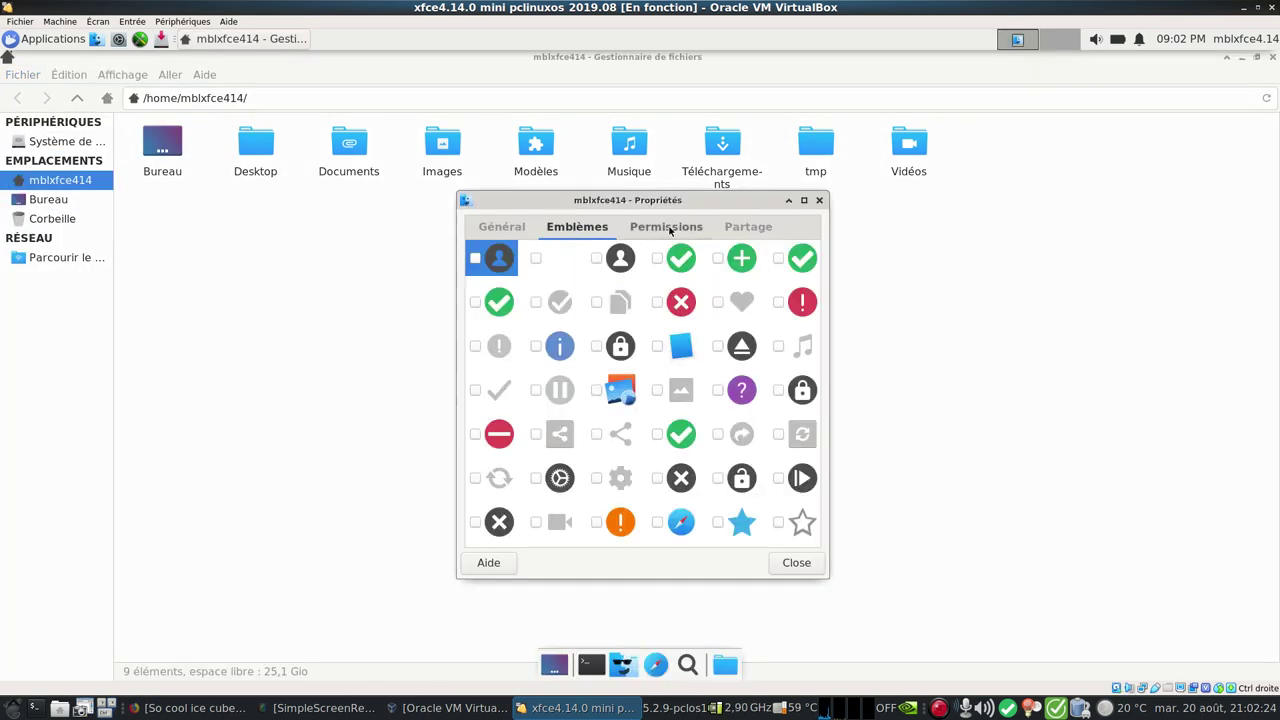
click(655, 227)
click(745, 227)
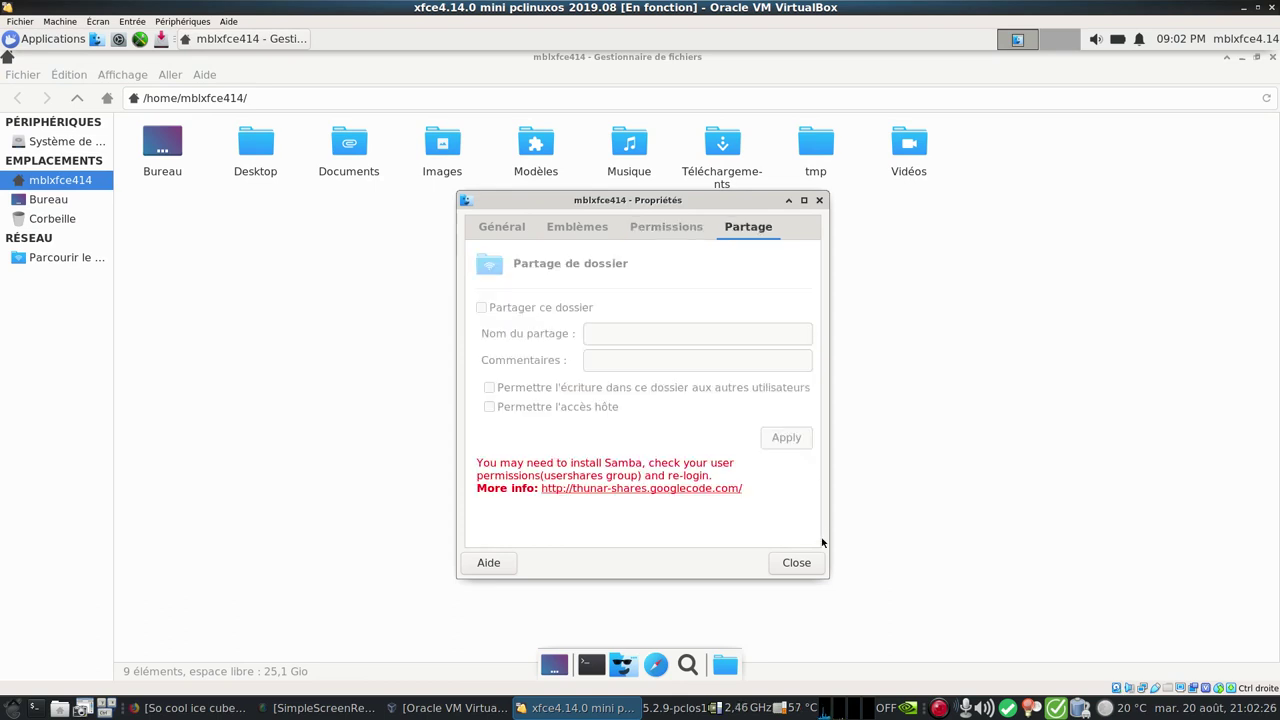
click(796, 563)
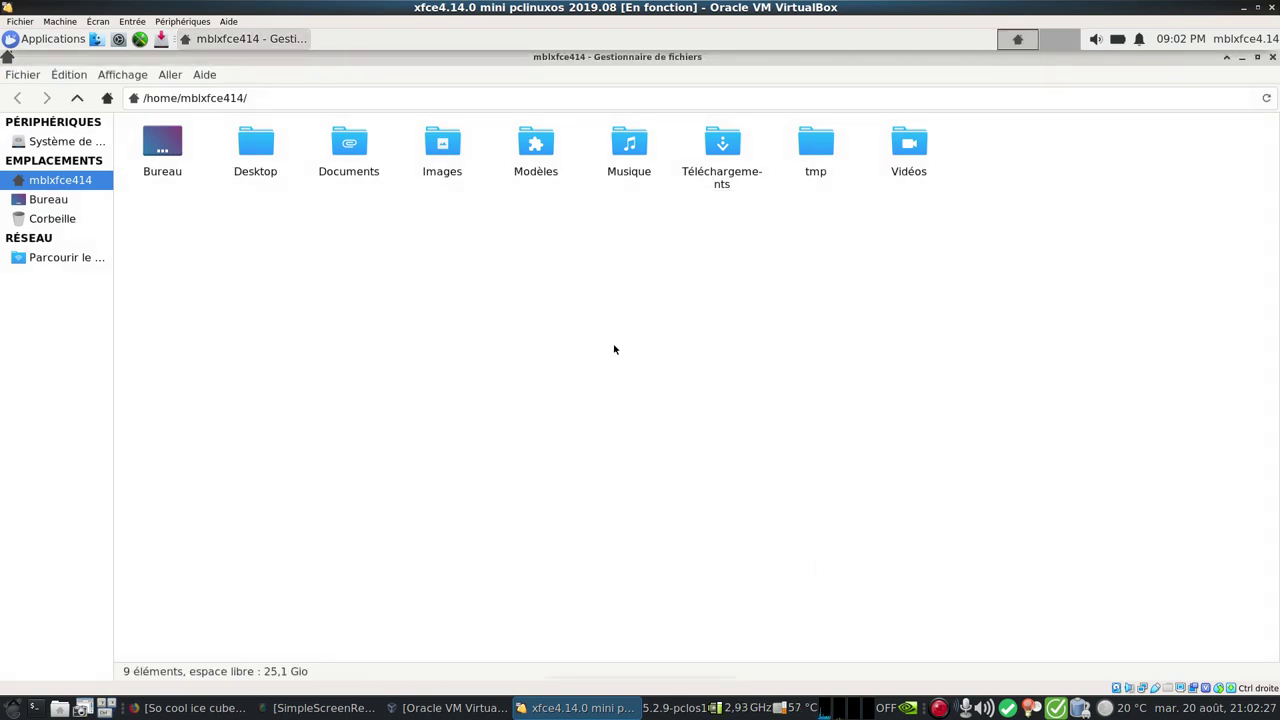
Review the file manager preferences for display, side pane, behaviour and advanced options, and close the dialog
click(65, 76)
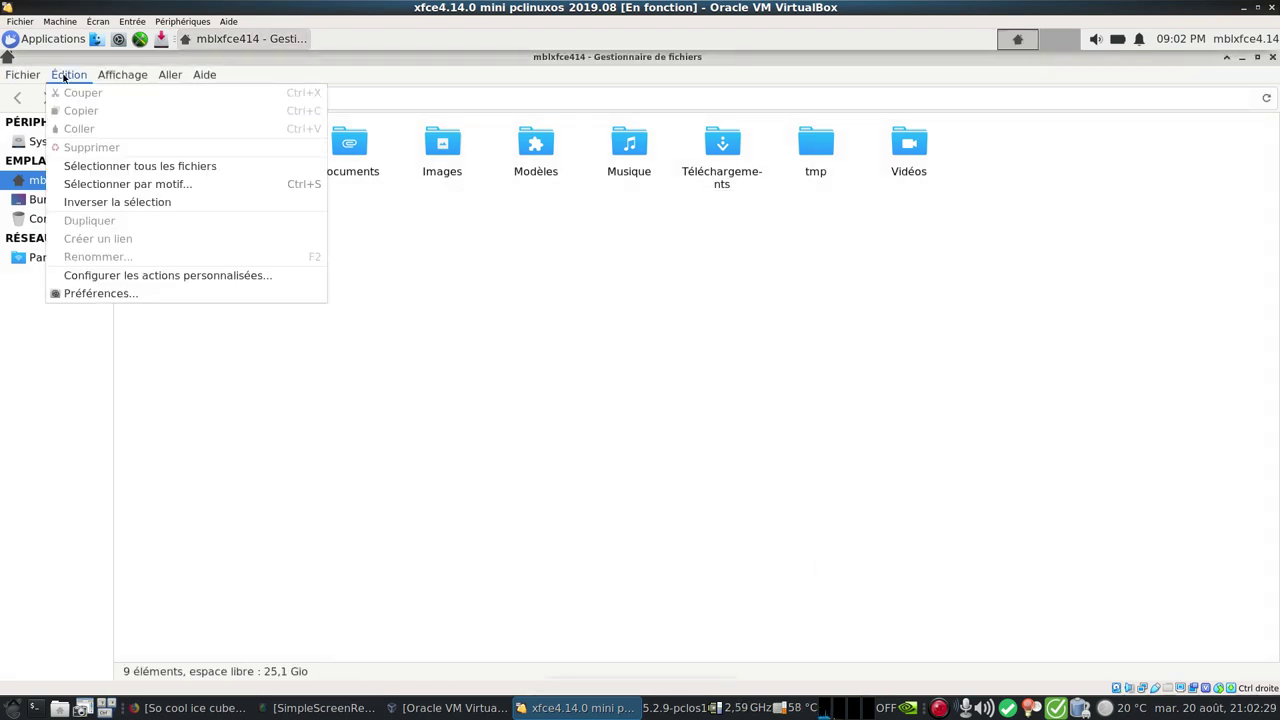
click(104, 292)
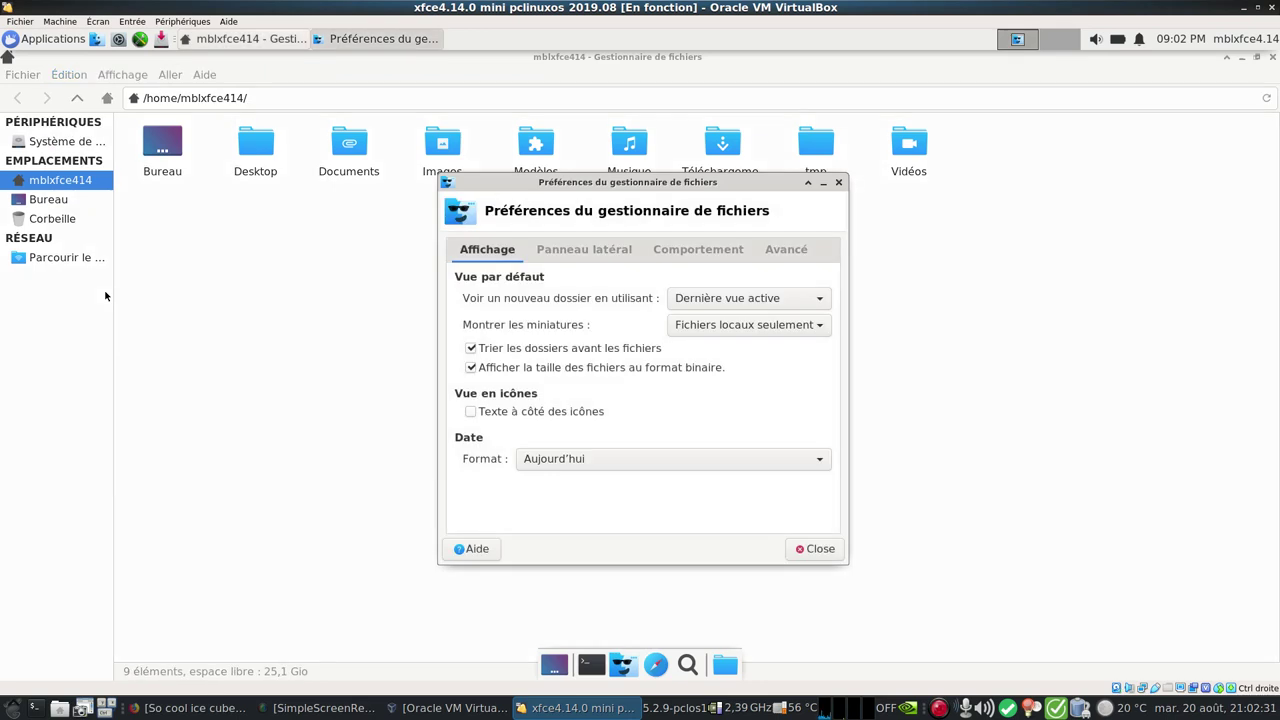
click(598, 258)
click(704, 252)
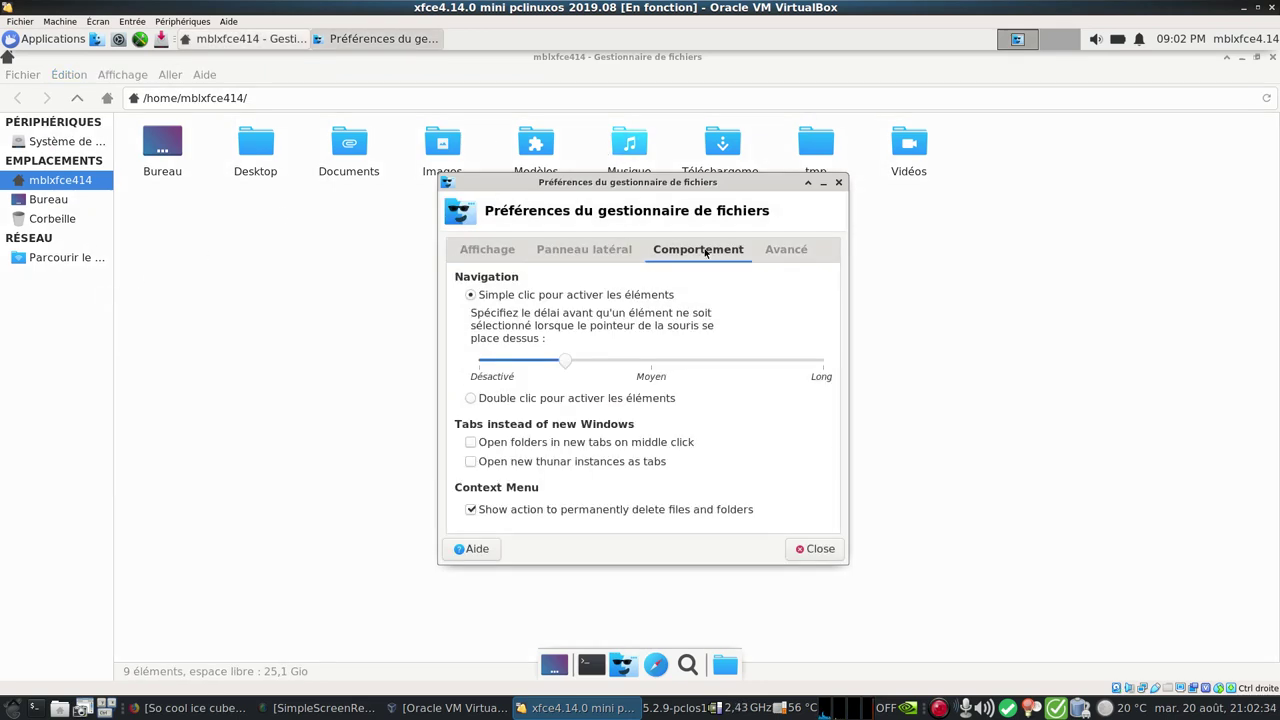
click(778, 254)
click(815, 549)
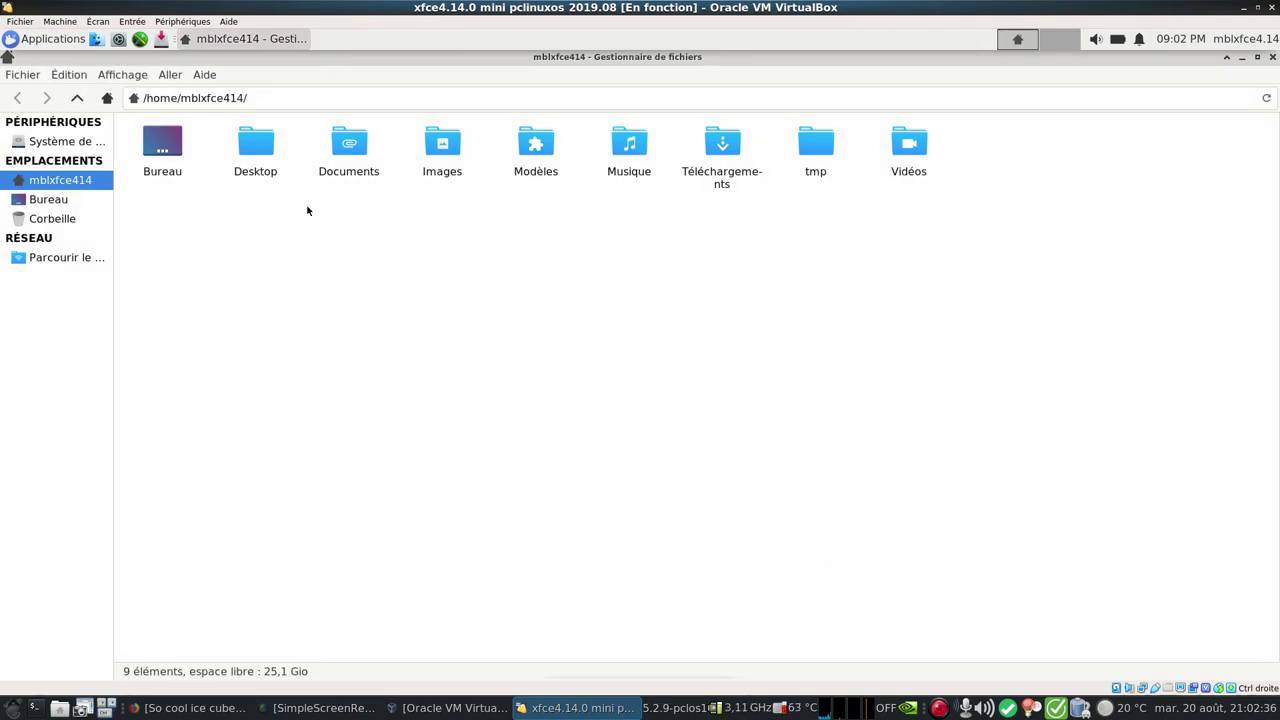
Look through the file manager's Affichage options, including the location selector and the icon, detailed and compact views
click(118, 76)
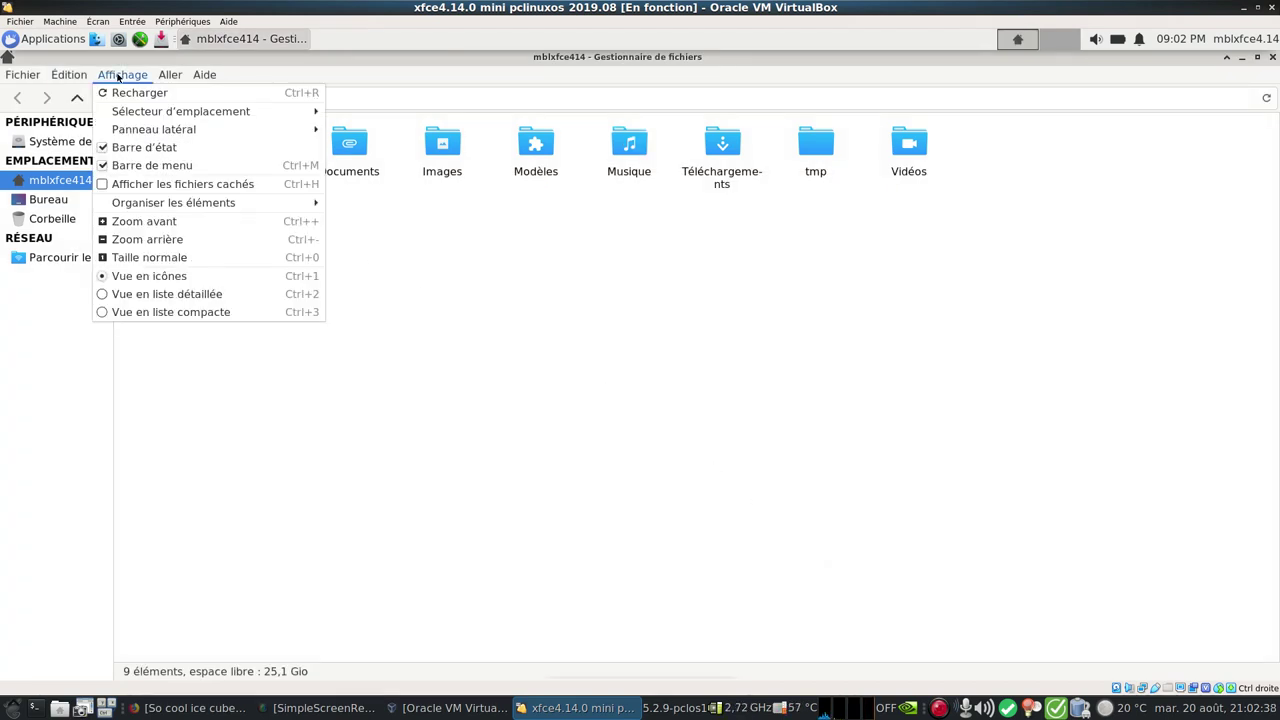
mouse_move(127, 113)
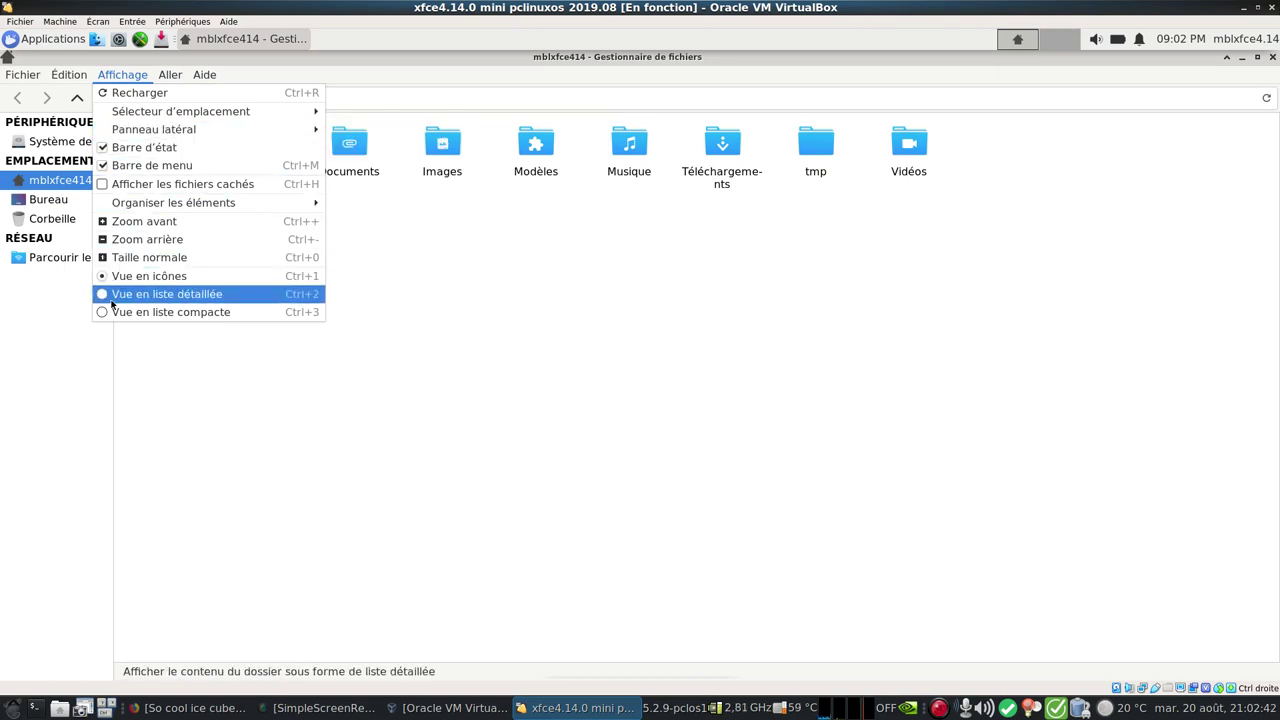
mouse_move(166, 80)
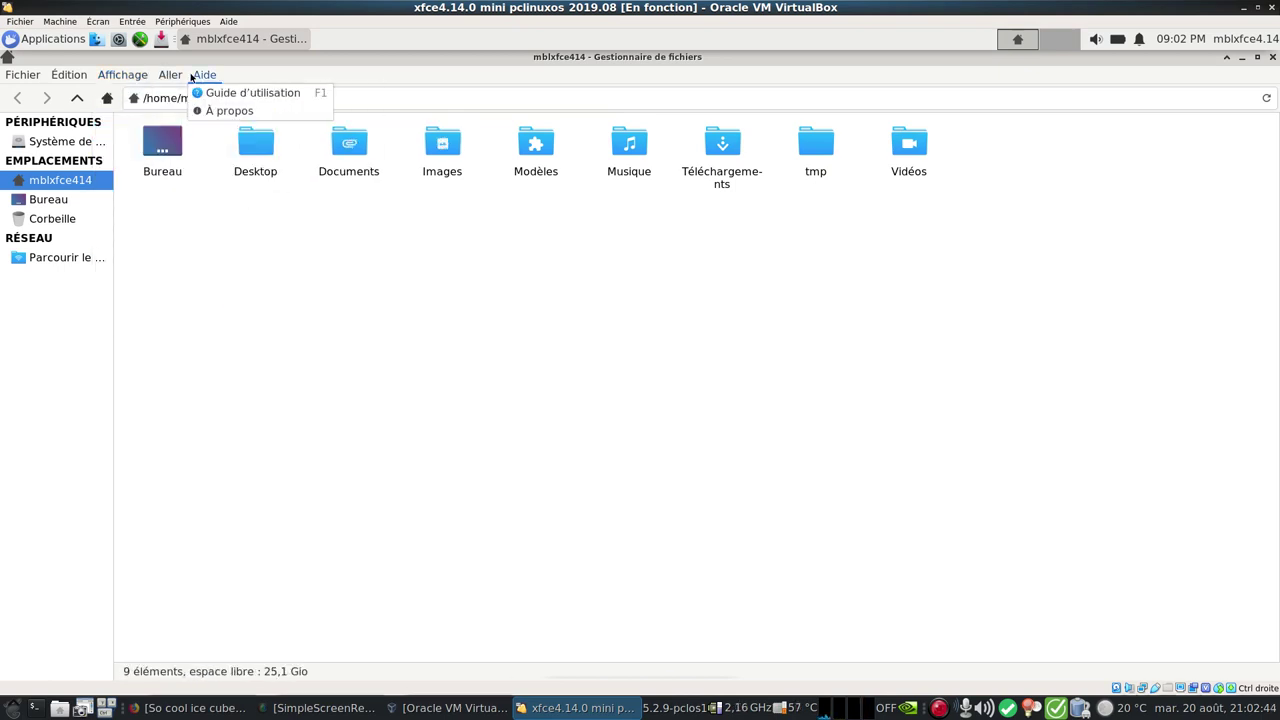
click(358, 289)
Examine the actions available for the Documents folder, such as Ouvrir avec, GIT and Créer une archive, and close the file manager
right_click(365, 150)
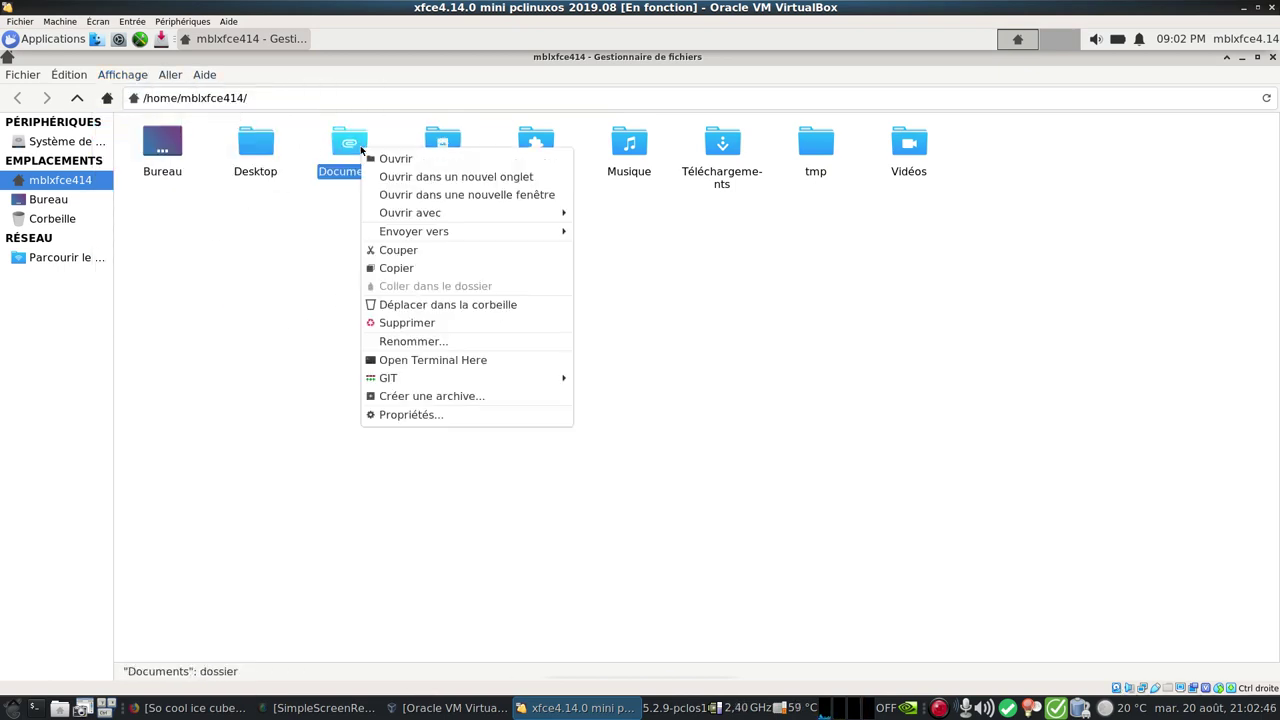
mouse_move(444, 218)
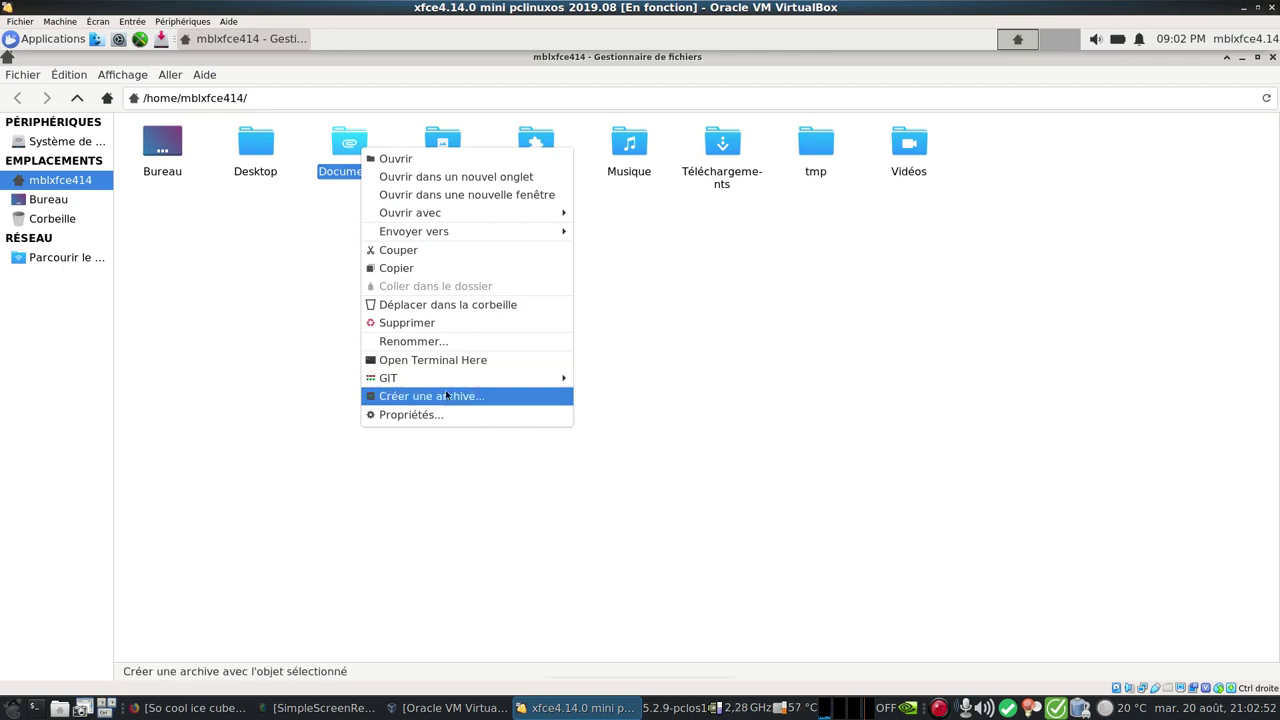
click(1122, 191)
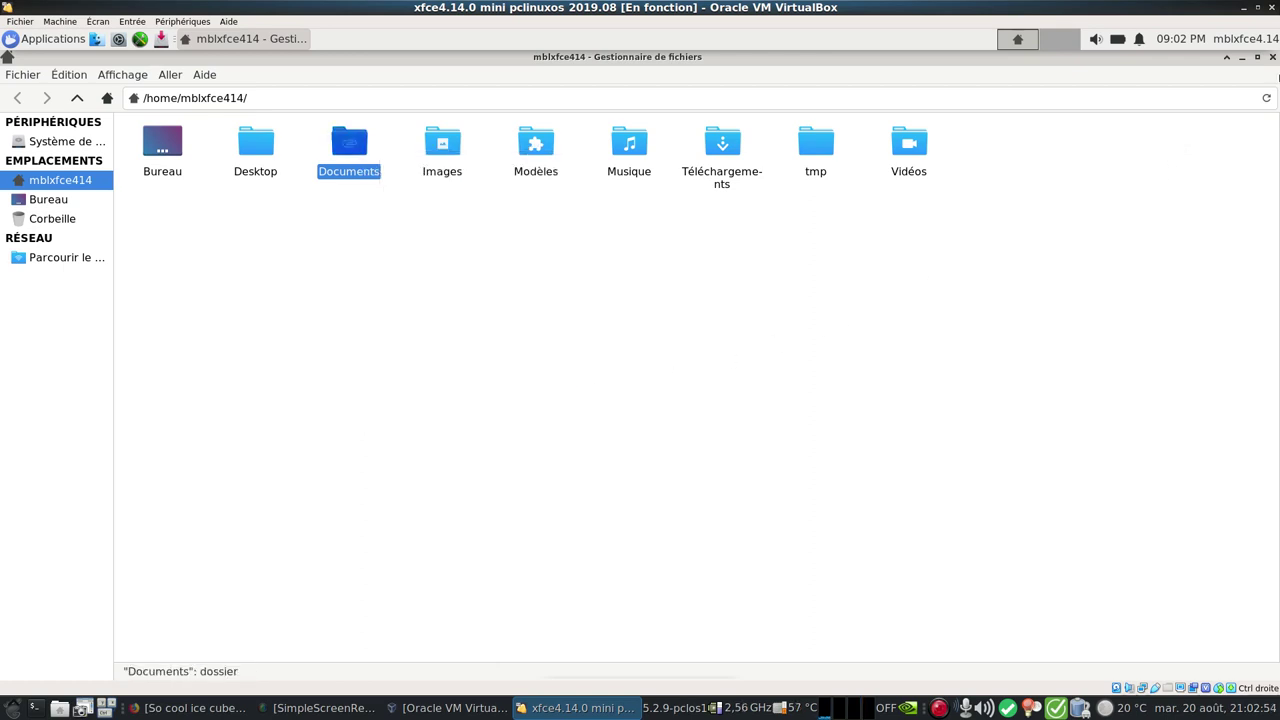
click(1272, 57)
Open the Xfce 4 Settings Manager and maximize its window
click(54, 41)
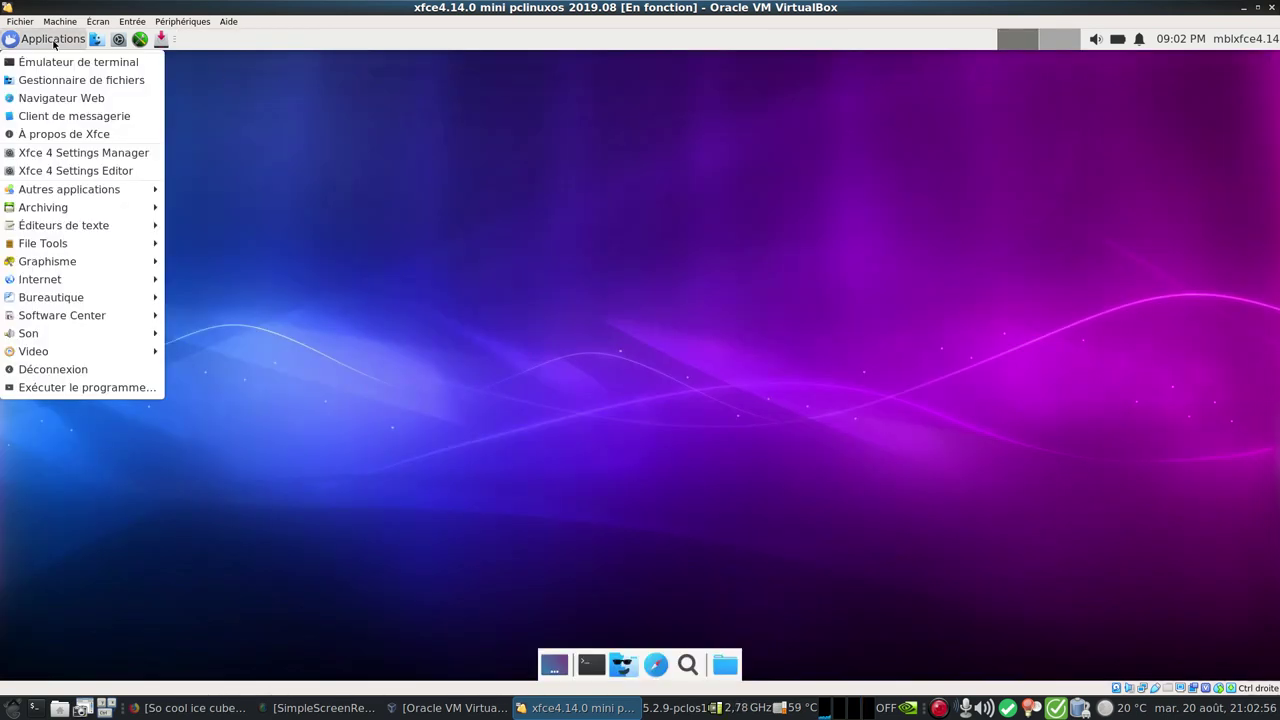
click(114, 152)
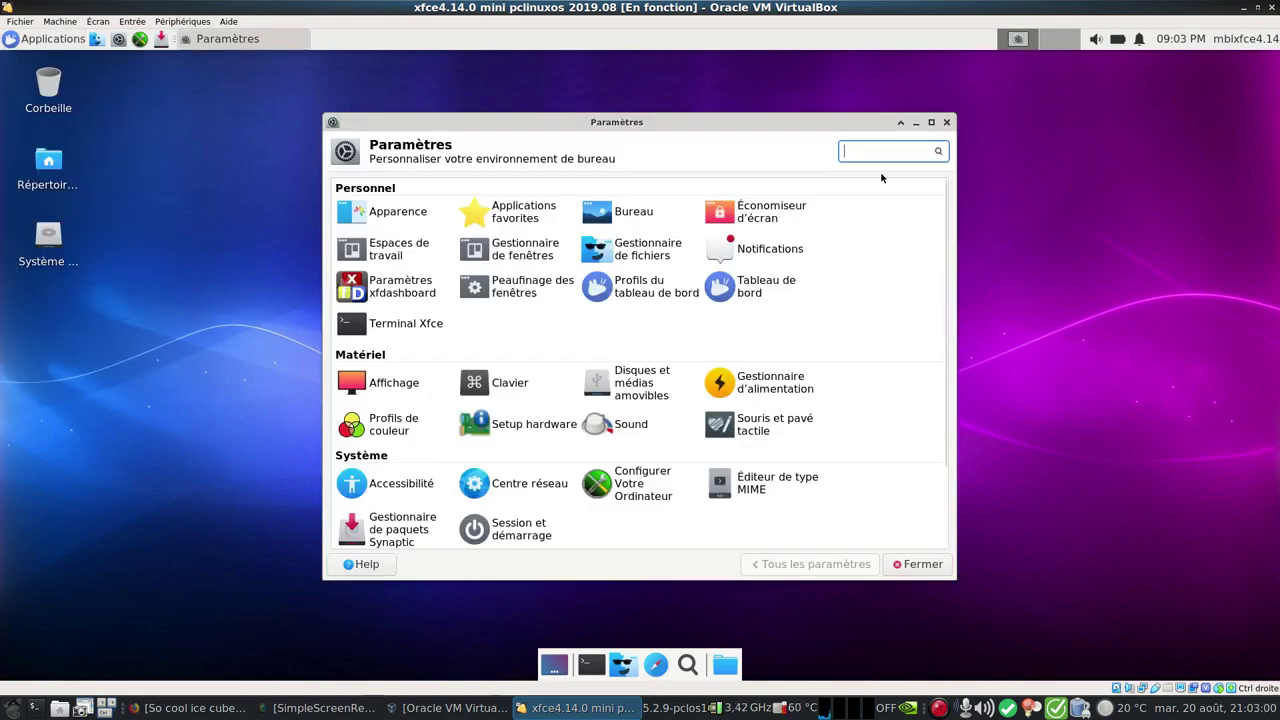
click(931, 122)
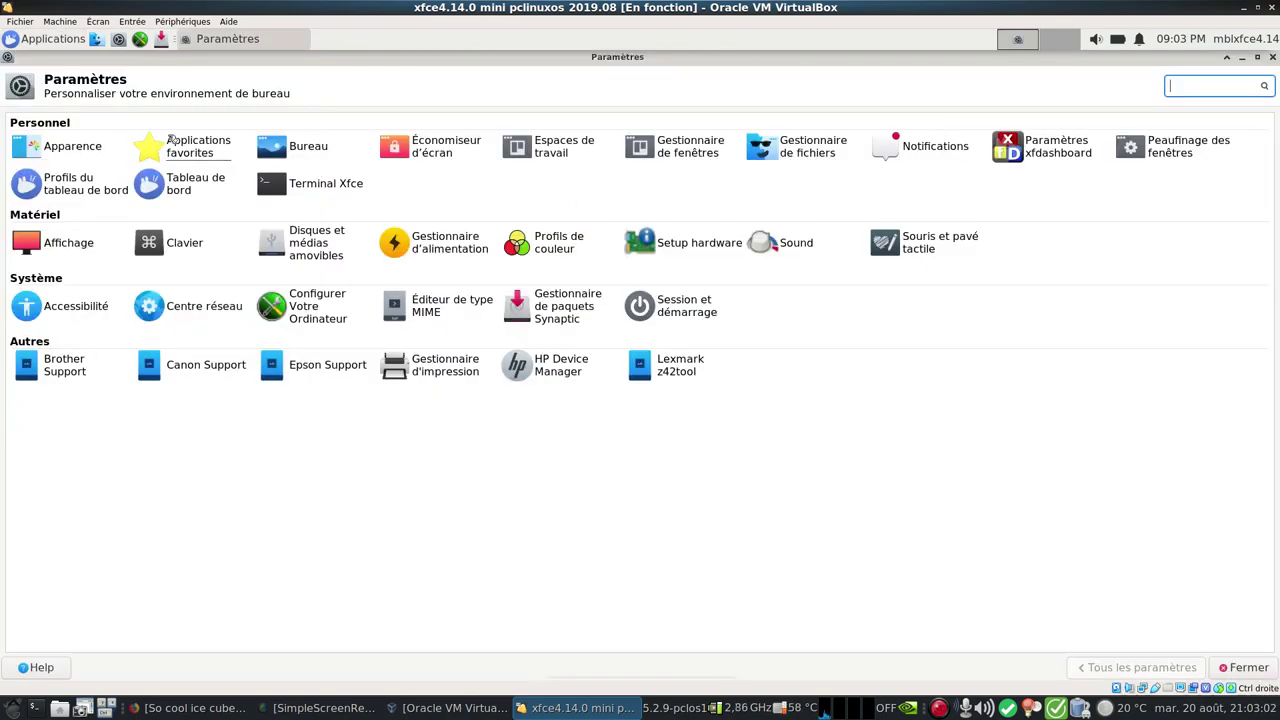
Review the Apparence settings for style, icons, fonts and general parameters, and return to the settings overview
click(76, 148)
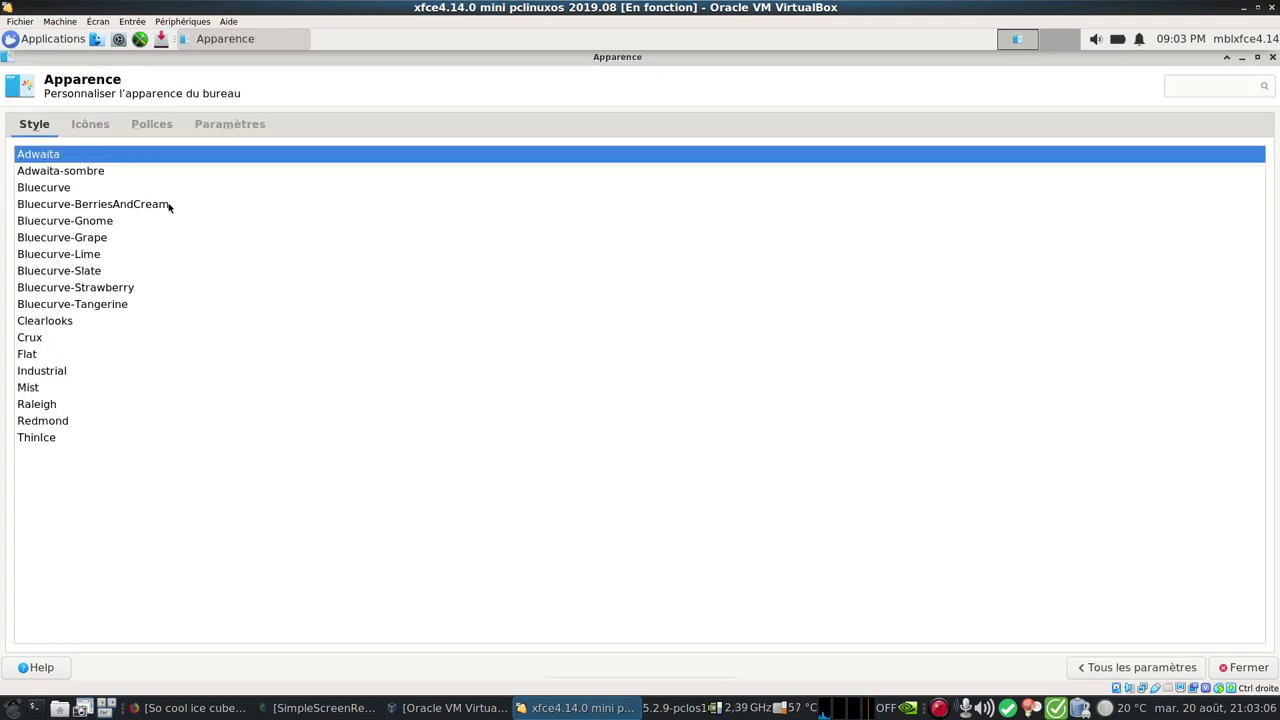
click(88, 127)
click(142, 126)
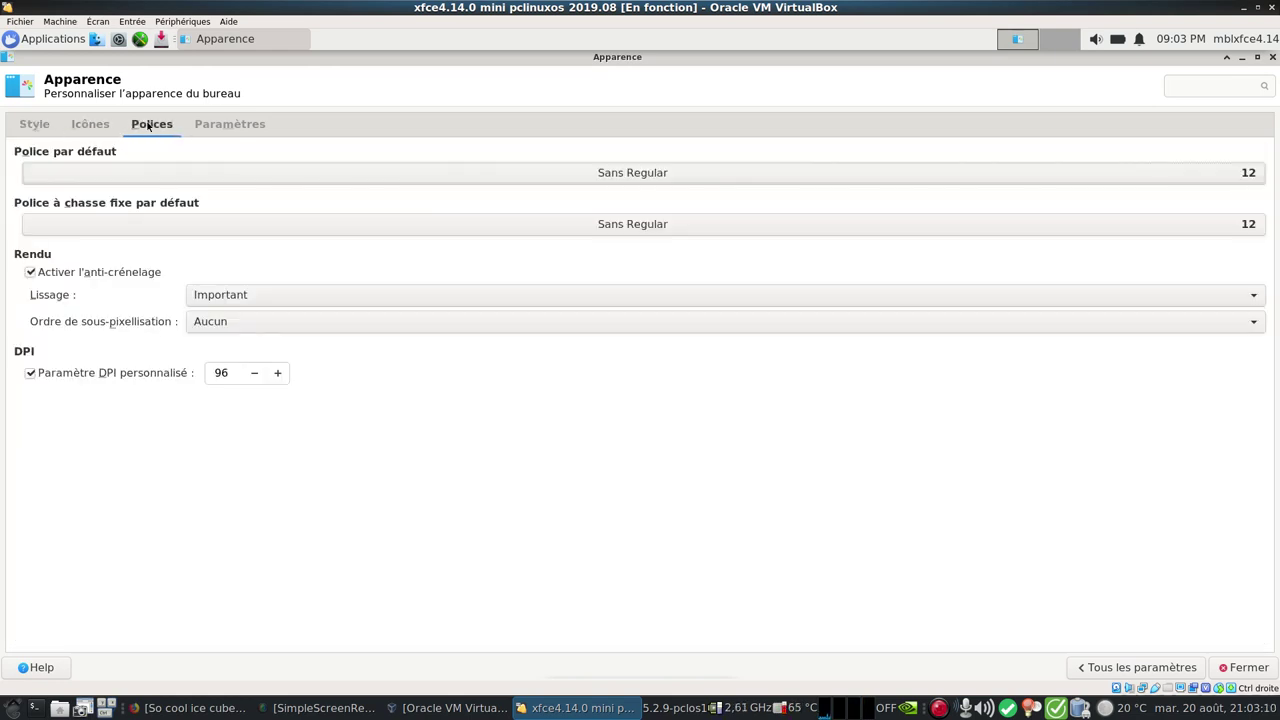
click(233, 128)
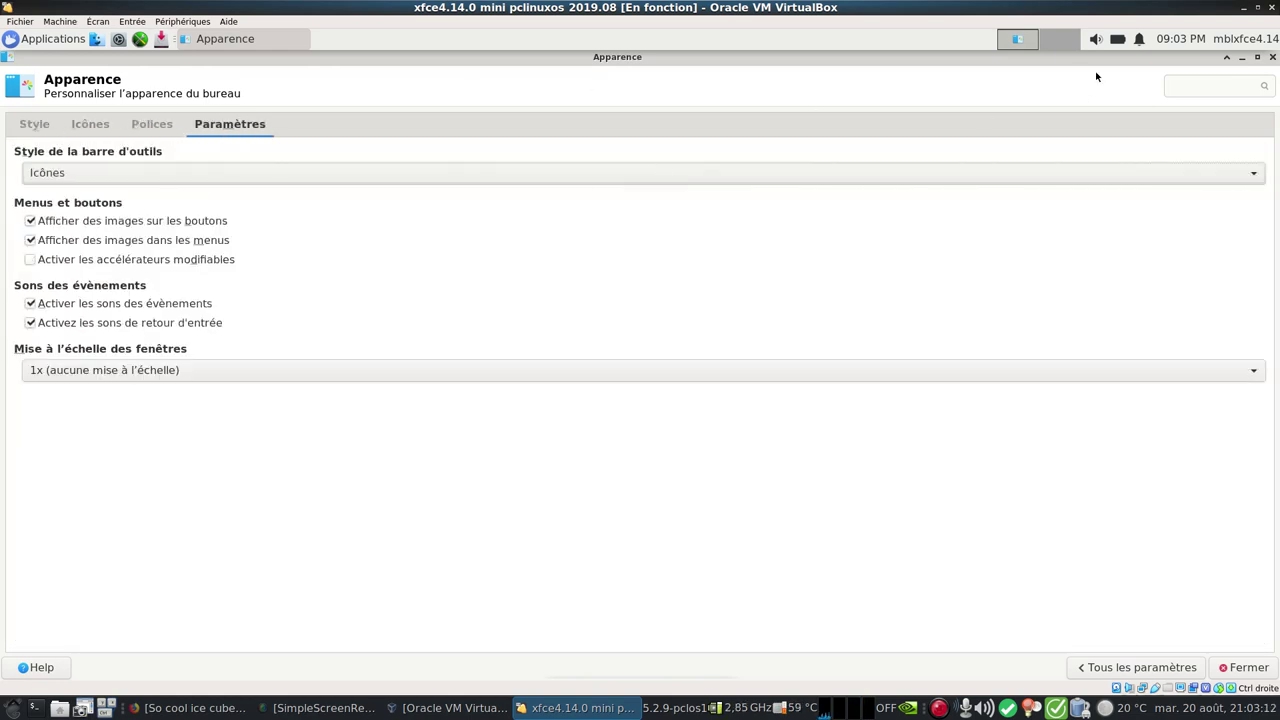
click(1110, 667)
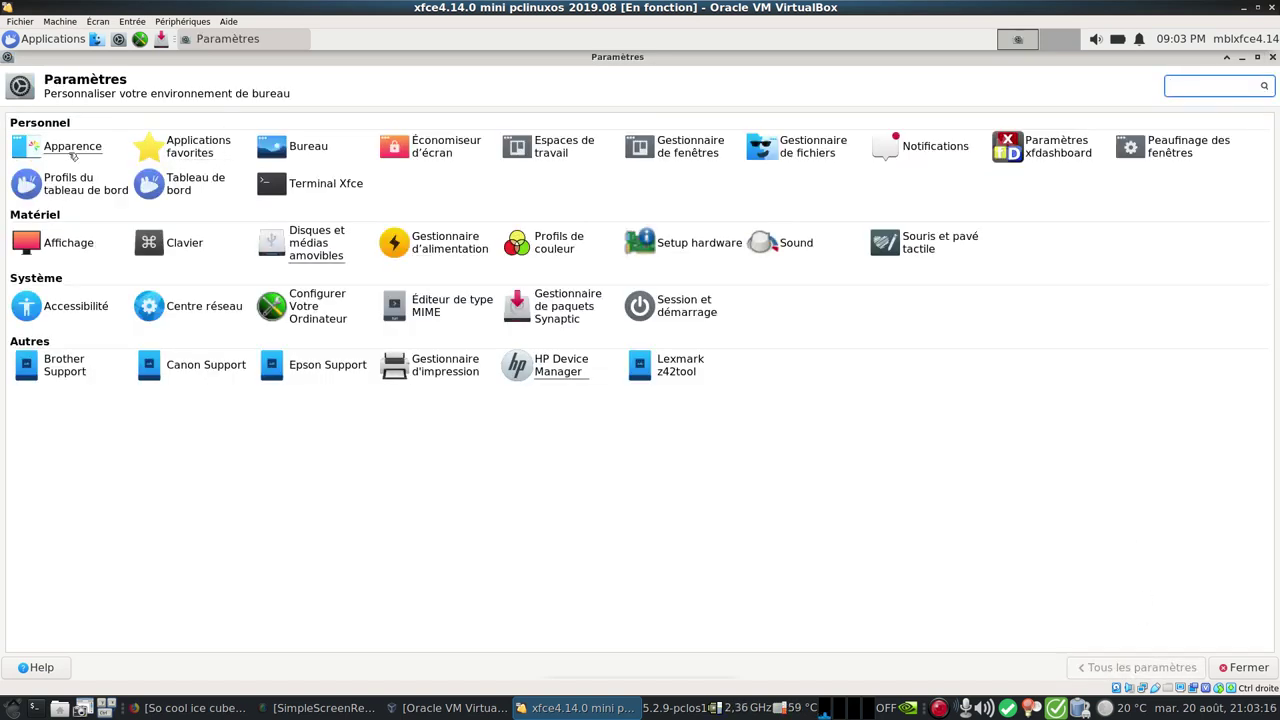
click(72, 150)
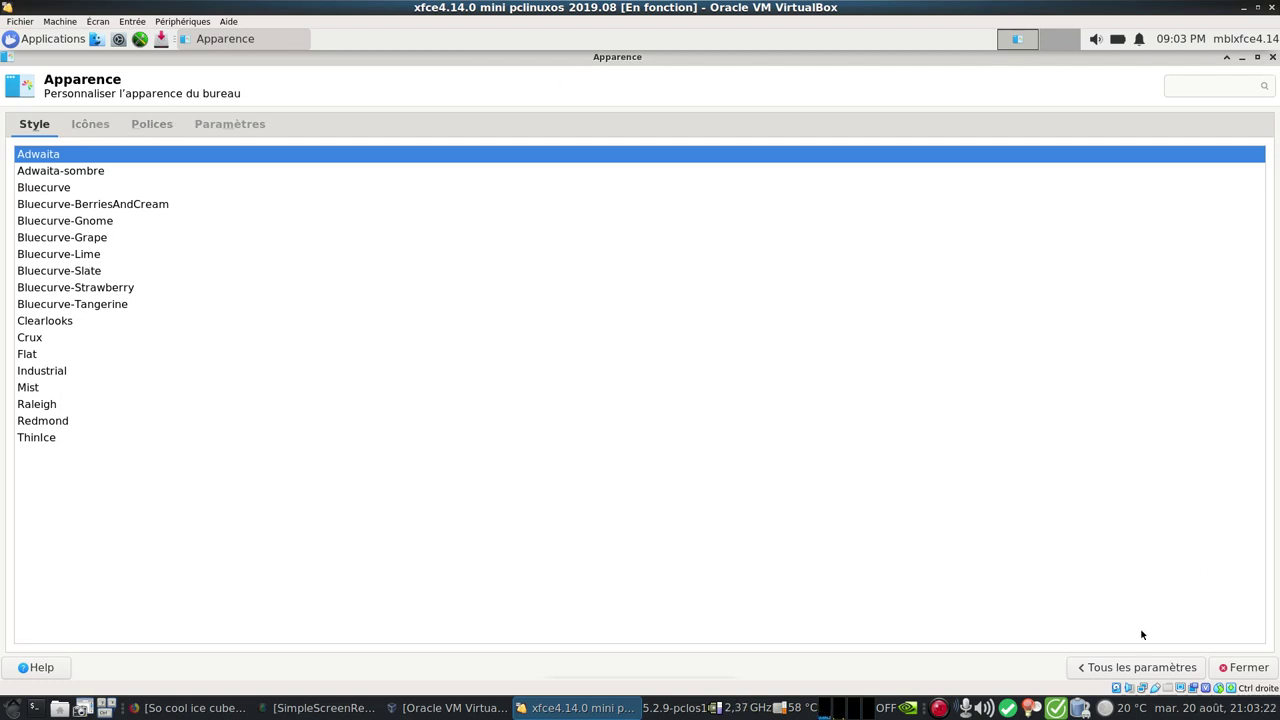
click(1120, 666)
Check the preferred Internet and utility programs under Applications favorites, and return to all settings
click(192, 155)
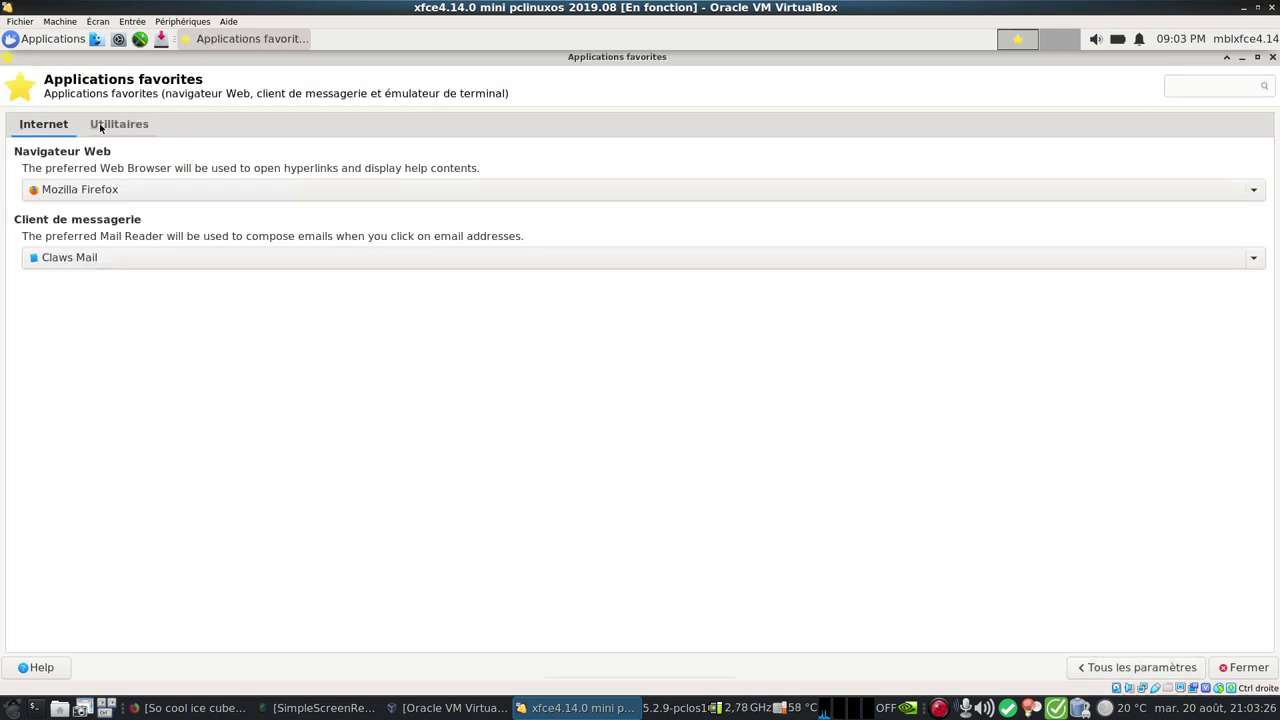
click(110, 127)
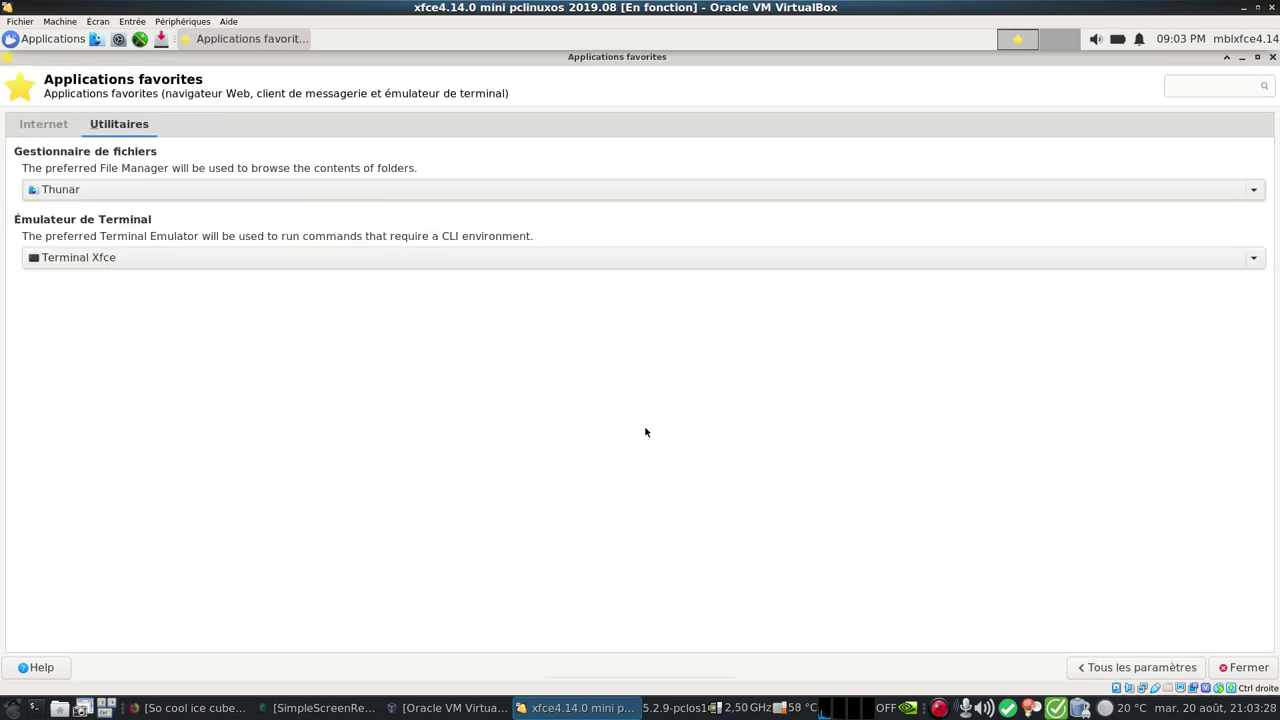
click(1106, 668)
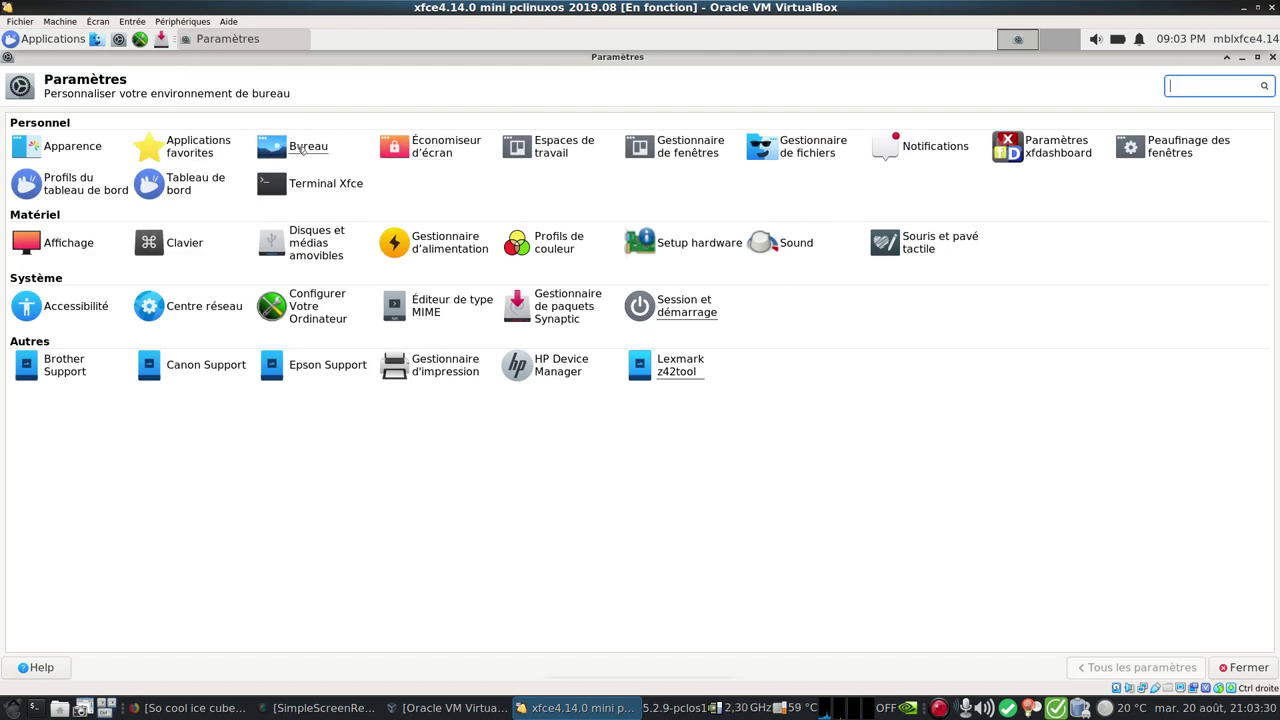
Review the Bureau settings for wallpaper, menus and desktop icons, and return to all settings
click(291, 146)
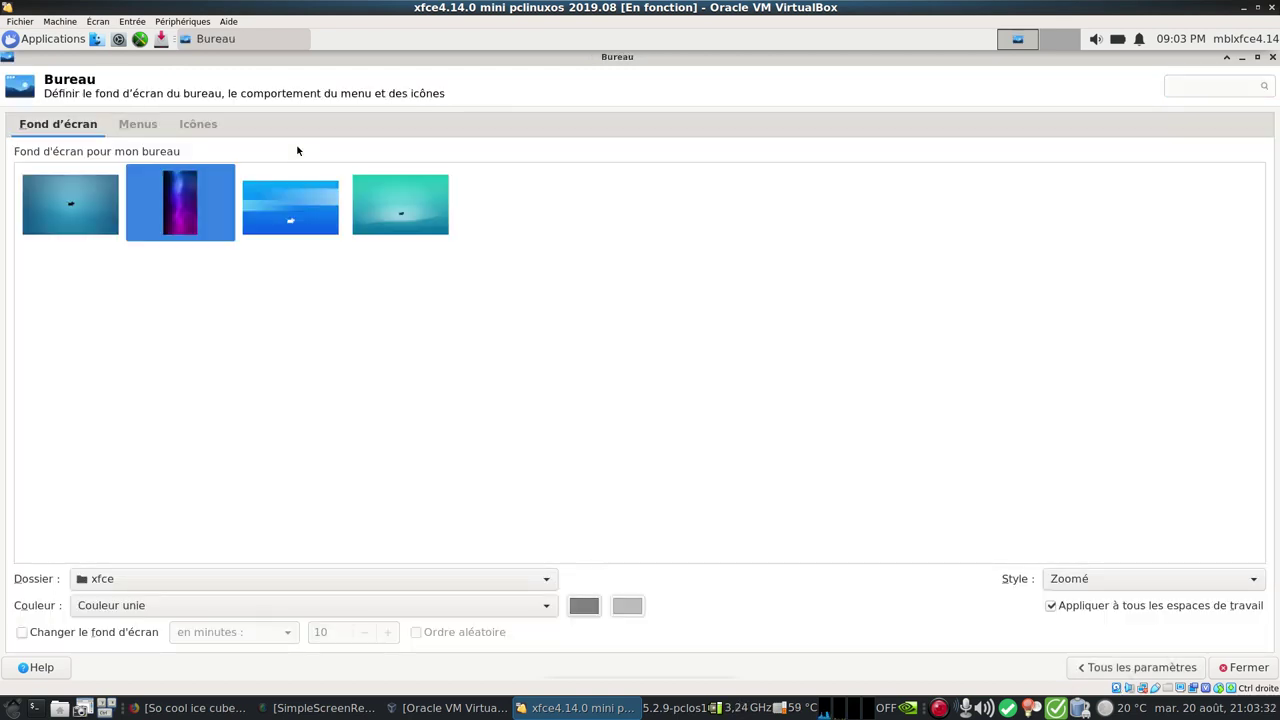
click(137, 124)
click(198, 124)
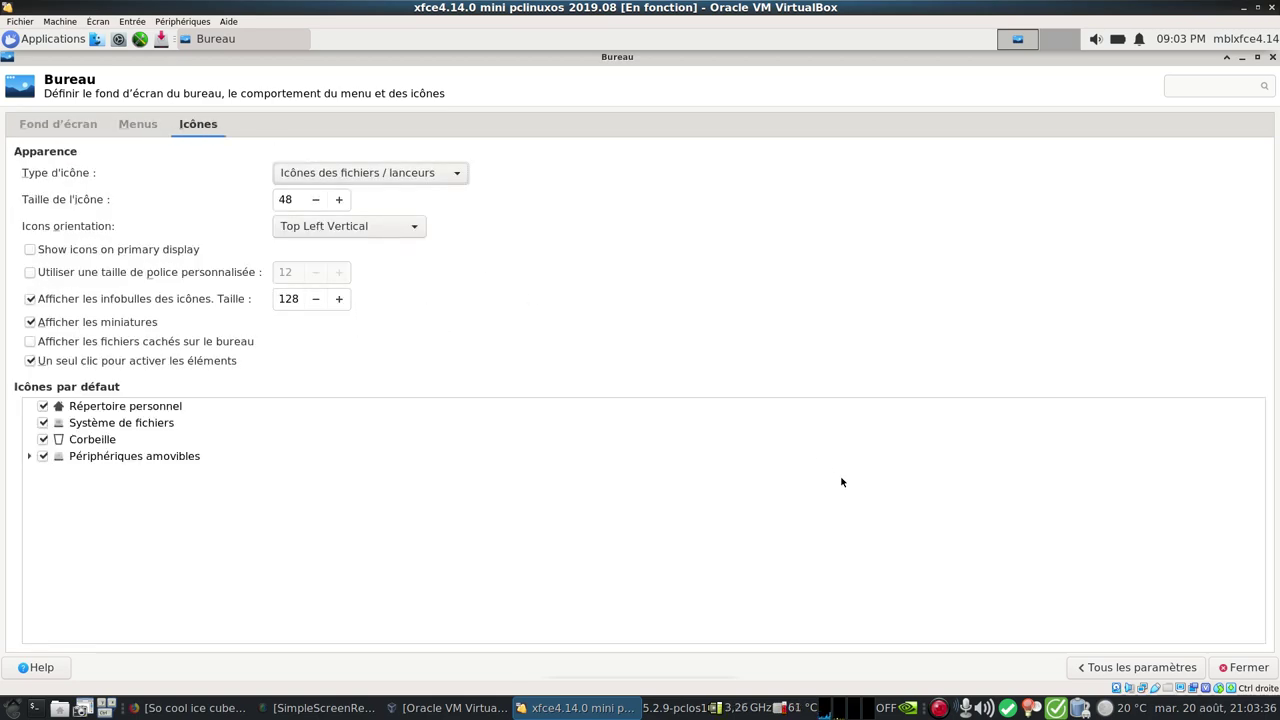
click(1137, 667)
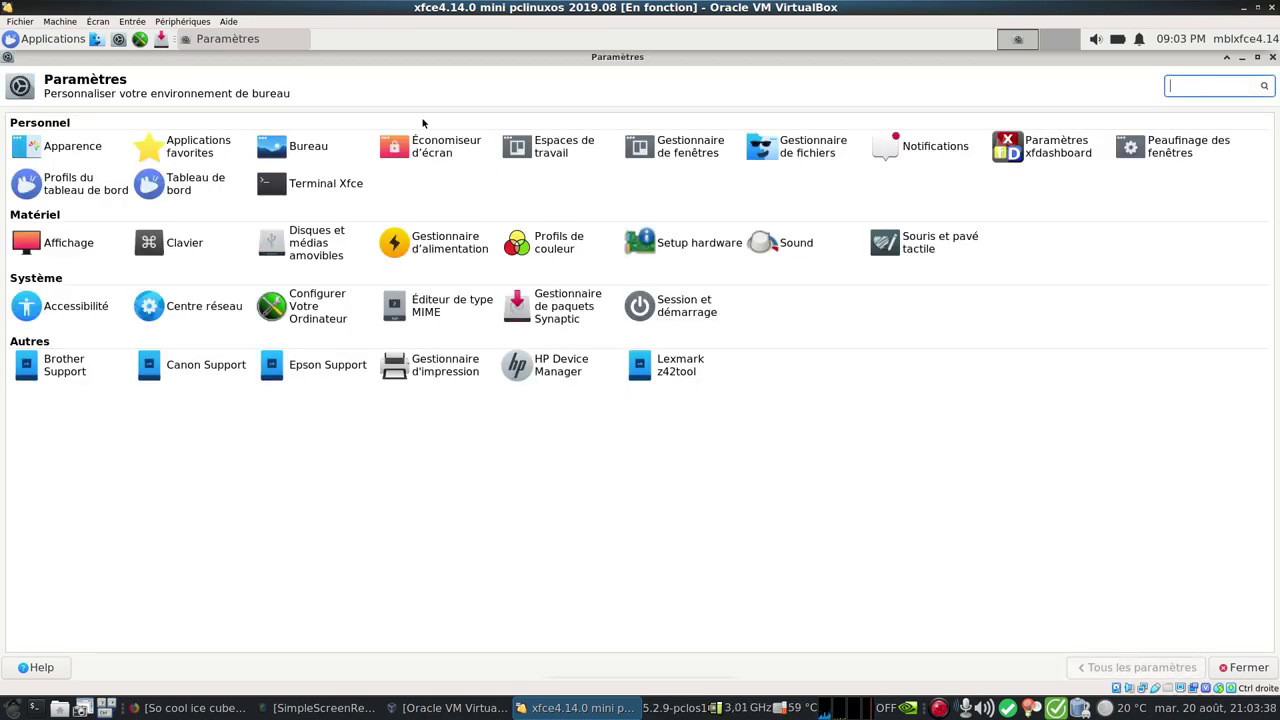
Review the screensaver and lock screen options under Économiseur d'écran, and return to all settings
click(440, 146)
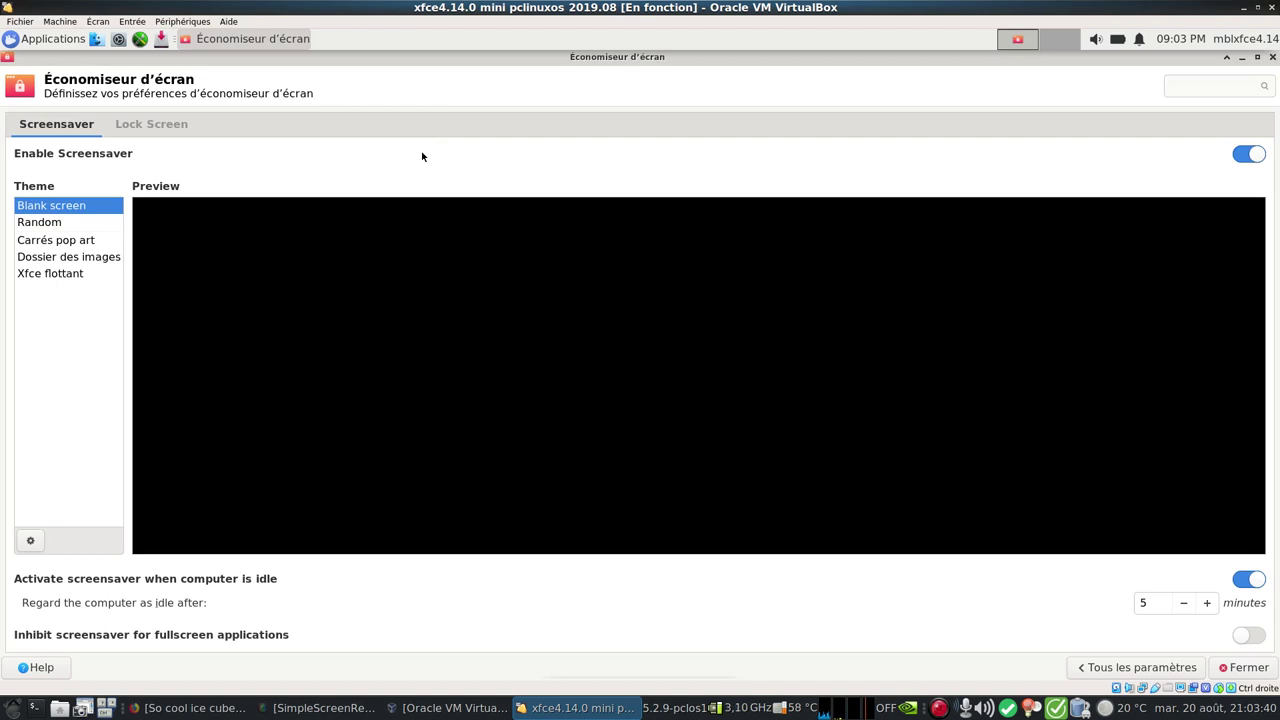
click(161, 129)
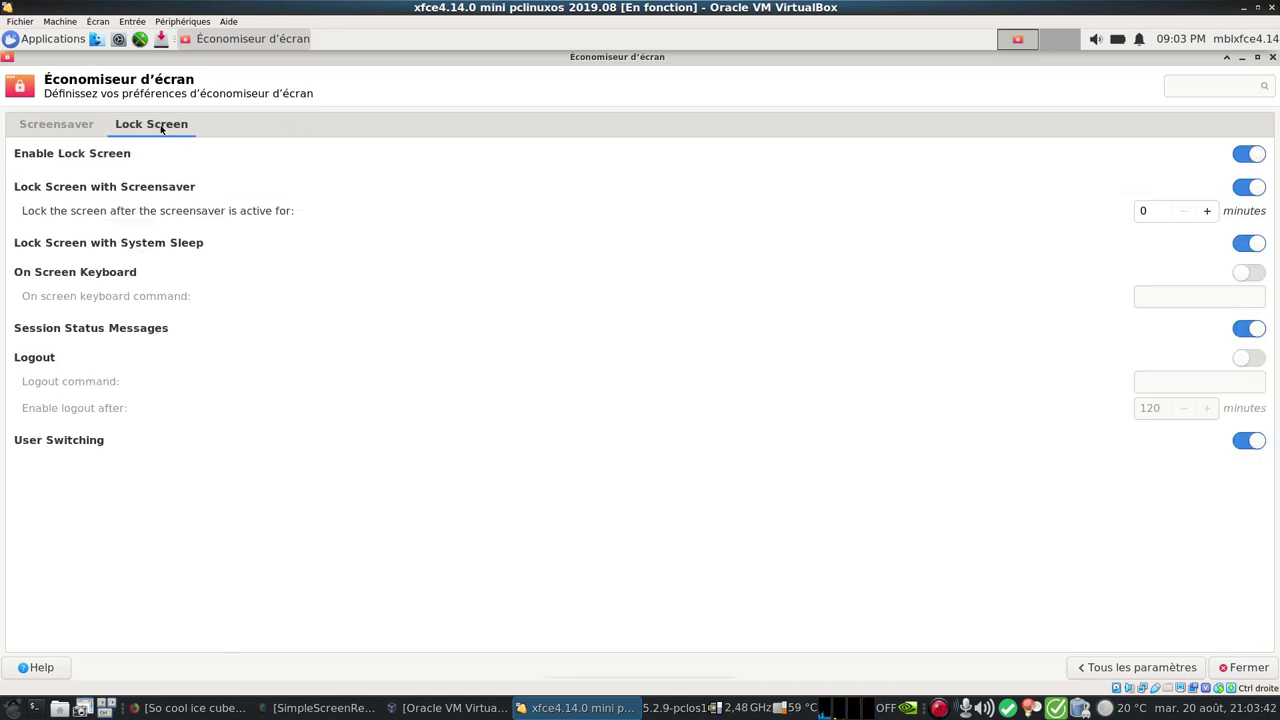
click(54, 131)
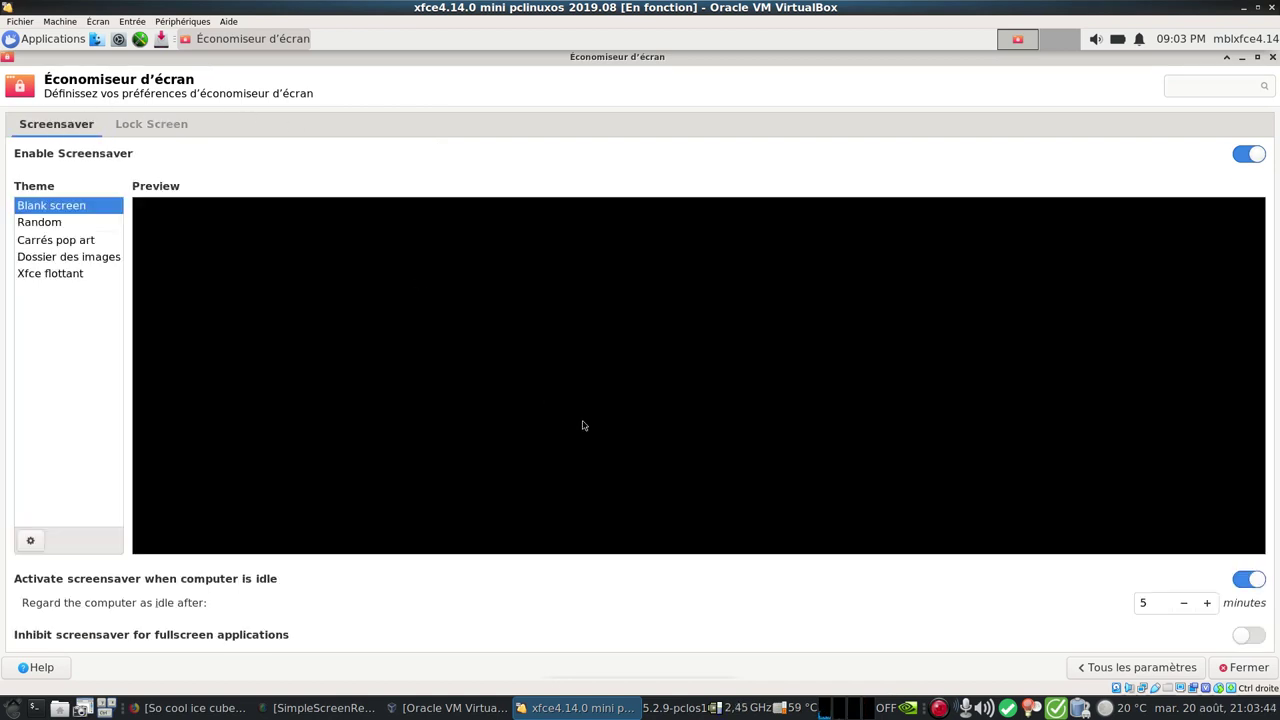
click(1138, 667)
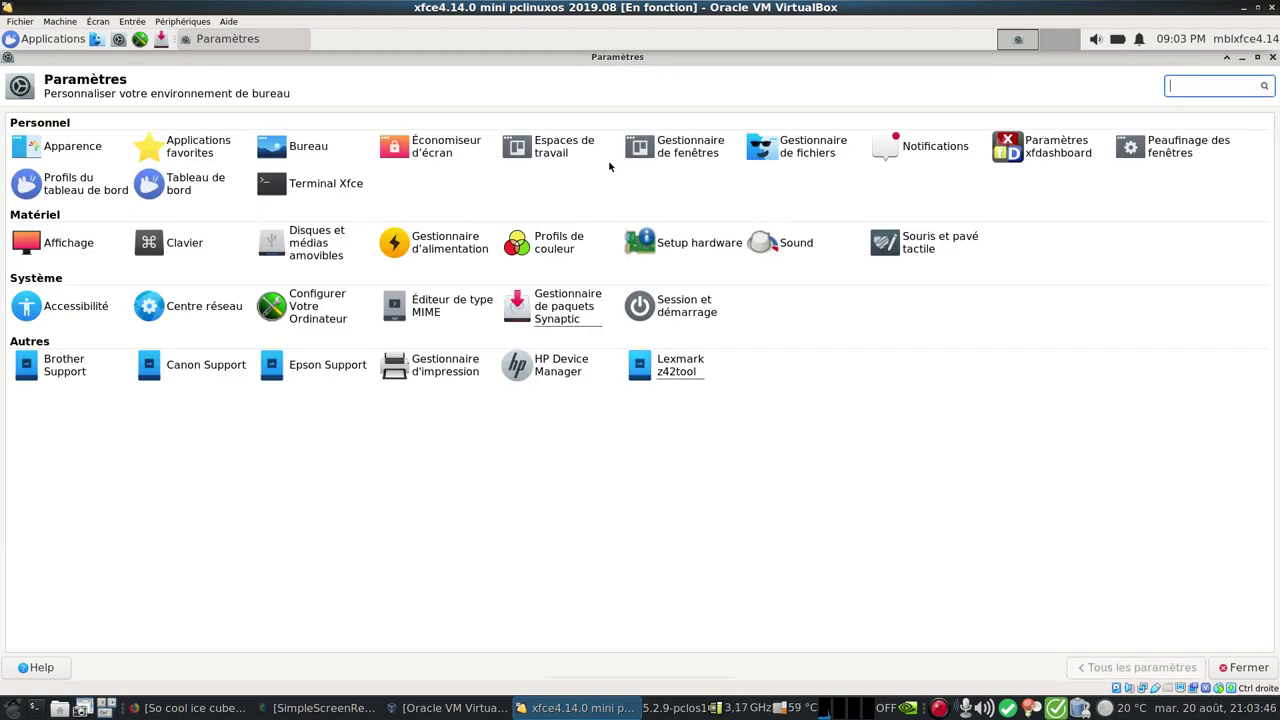
Check the workspace layout, names and margins under Espaces de travail, and return to all settings
click(576, 148)
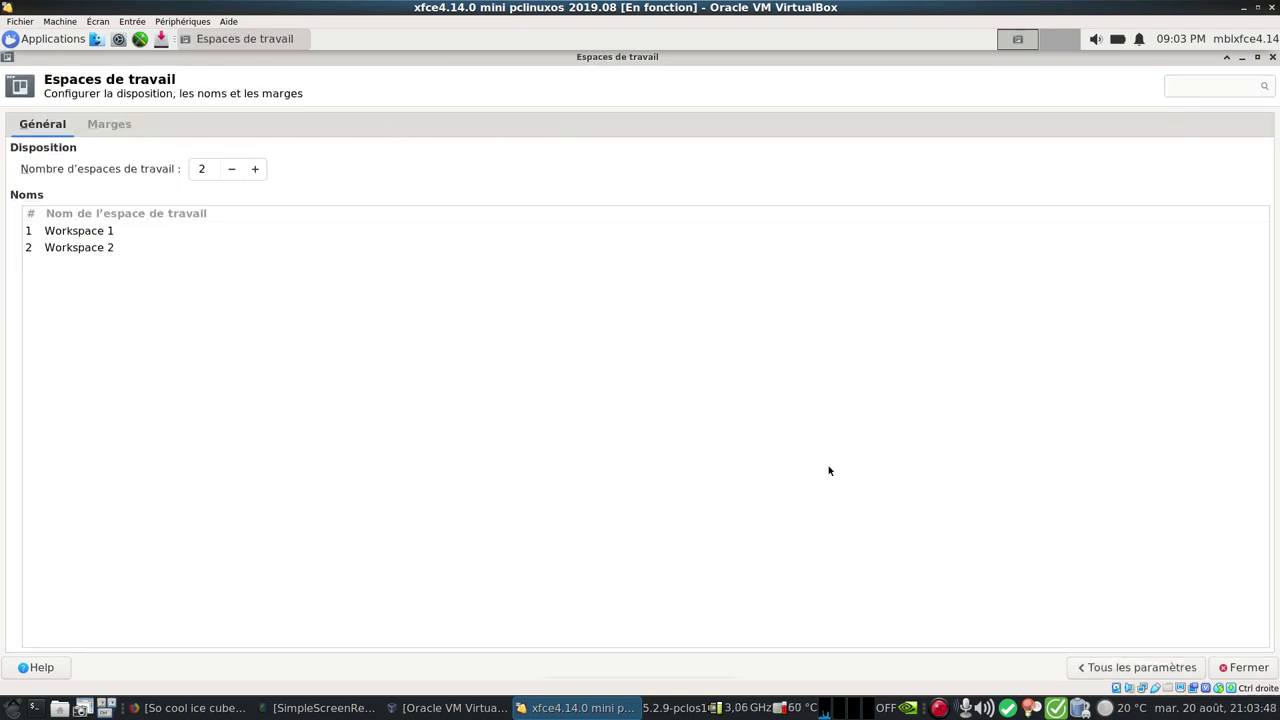
click(110, 126)
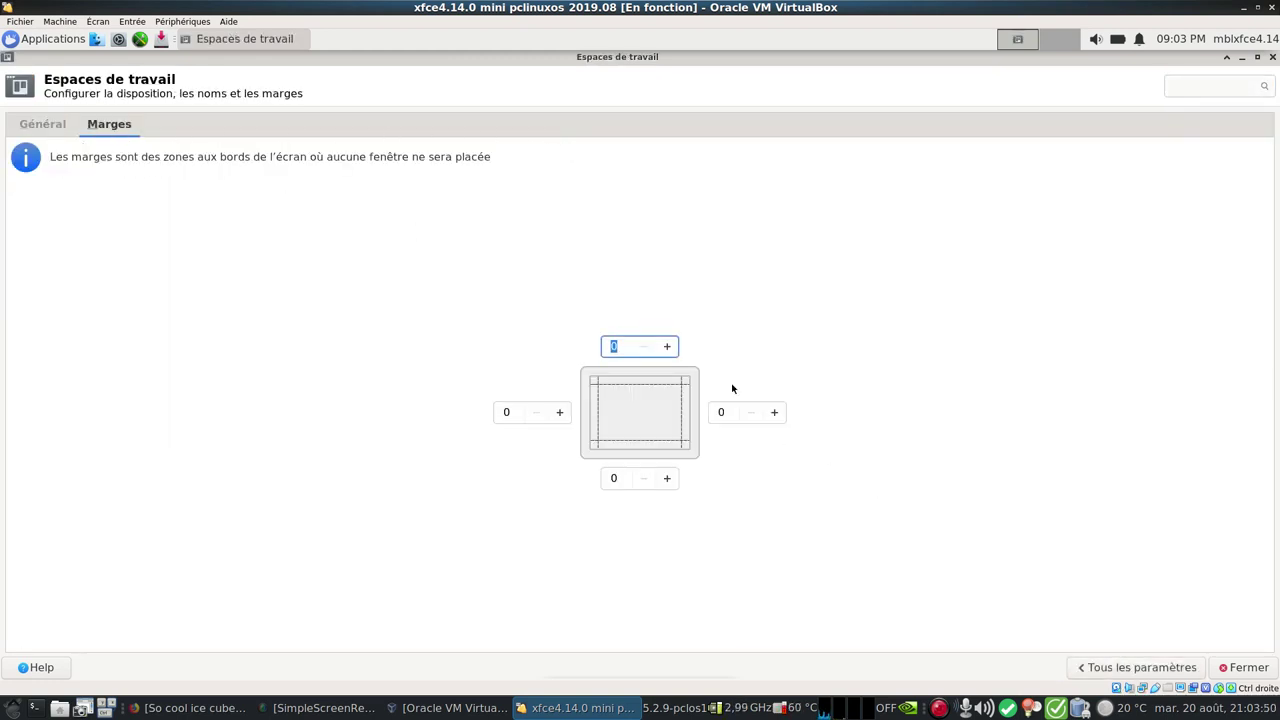
click(1102, 666)
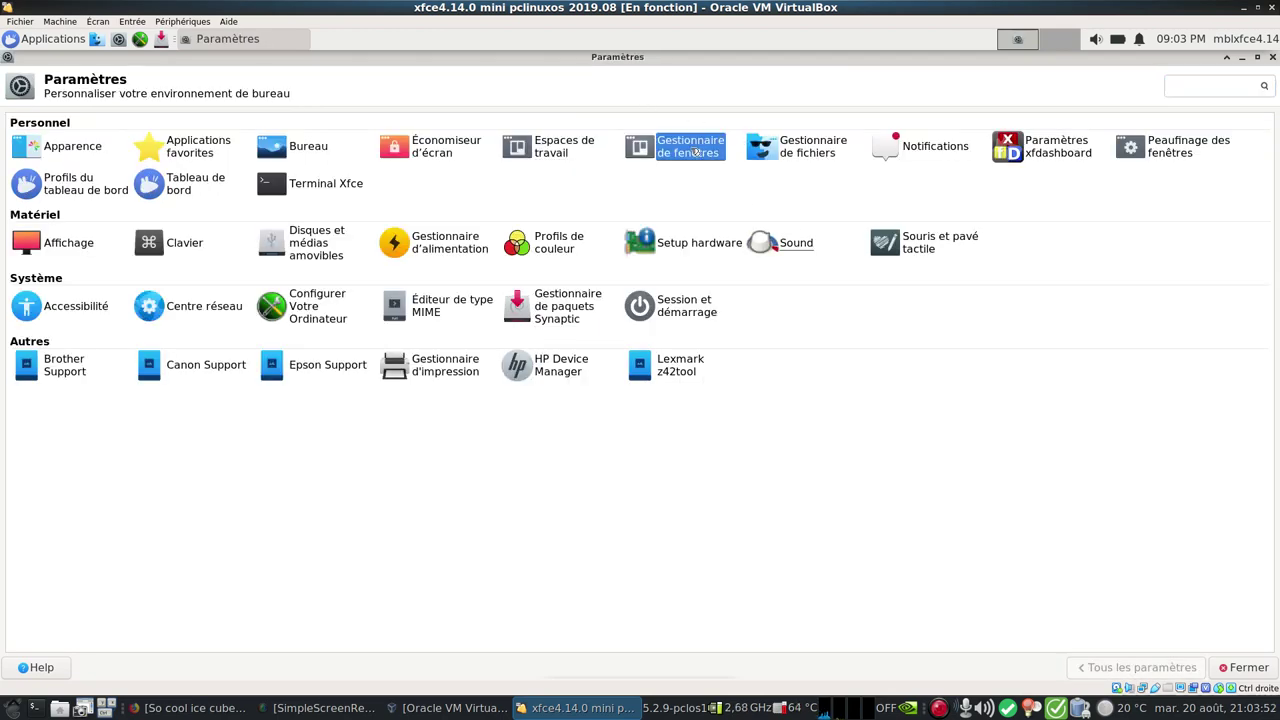
Review the Gestionnaire de fenêtres settings for style, keyboard, focus and advanced options, and return to all settings
click(692, 147)
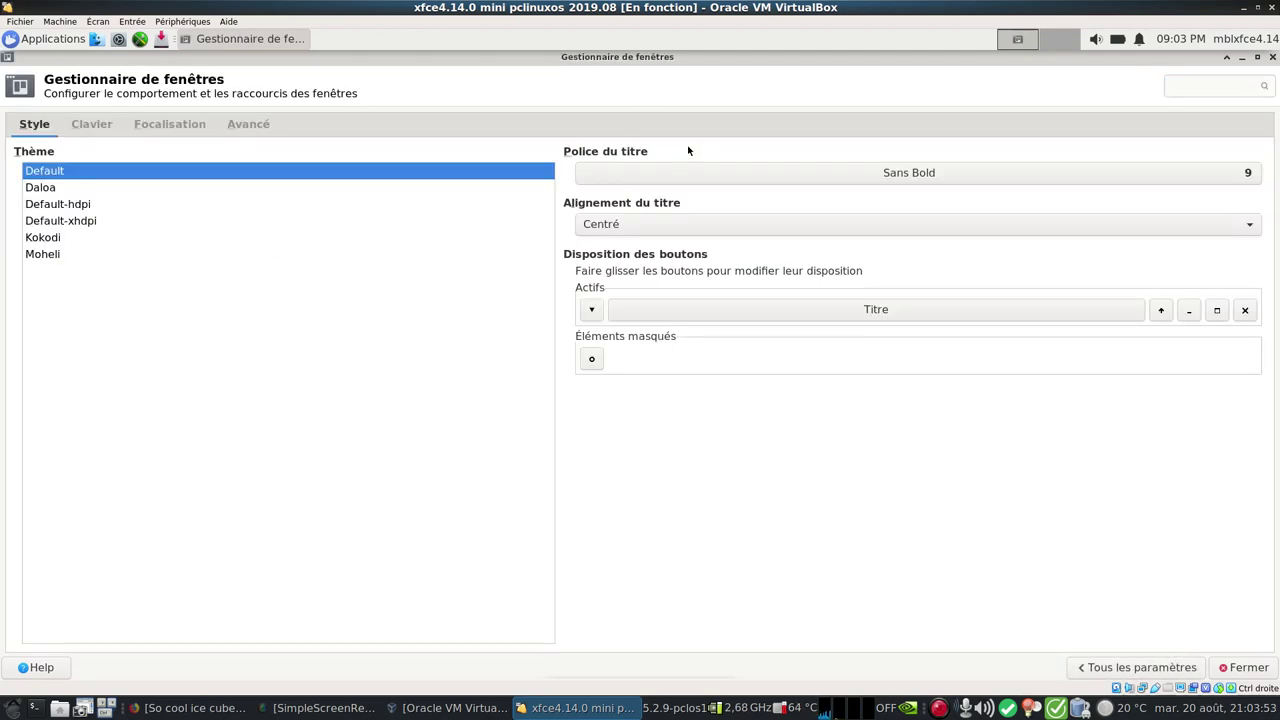
click(92, 126)
click(158, 126)
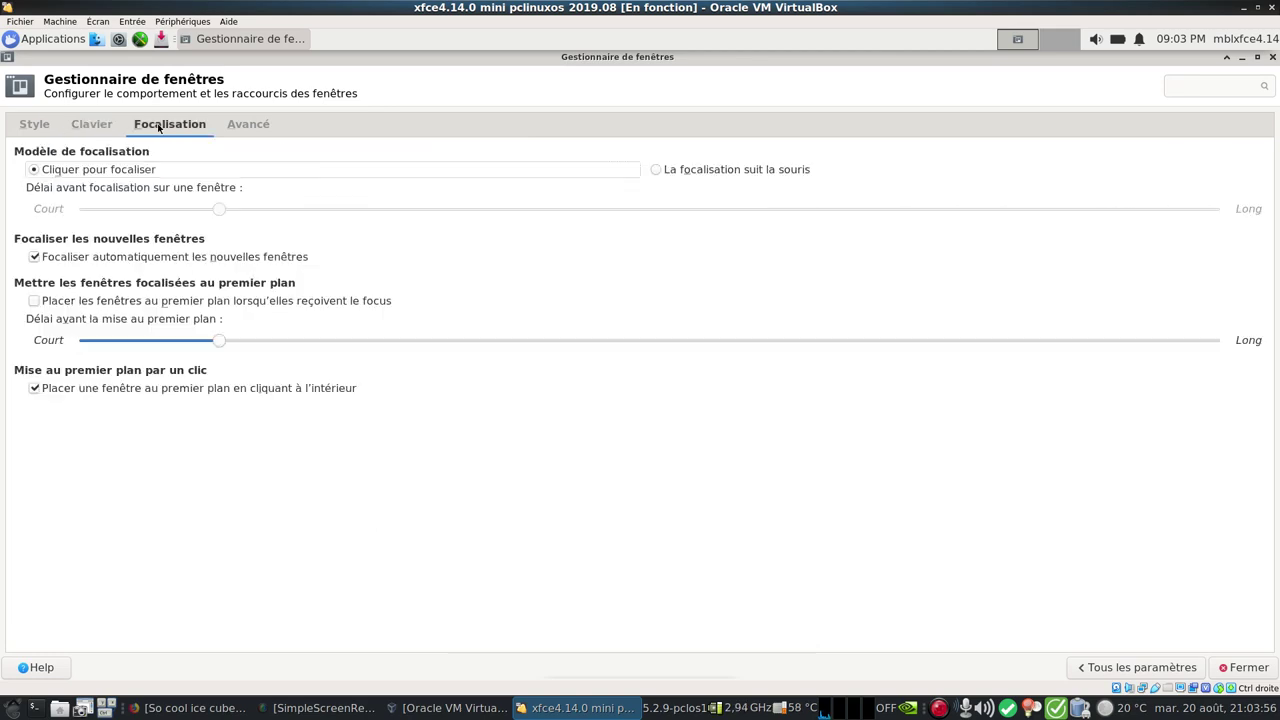
click(248, 124)
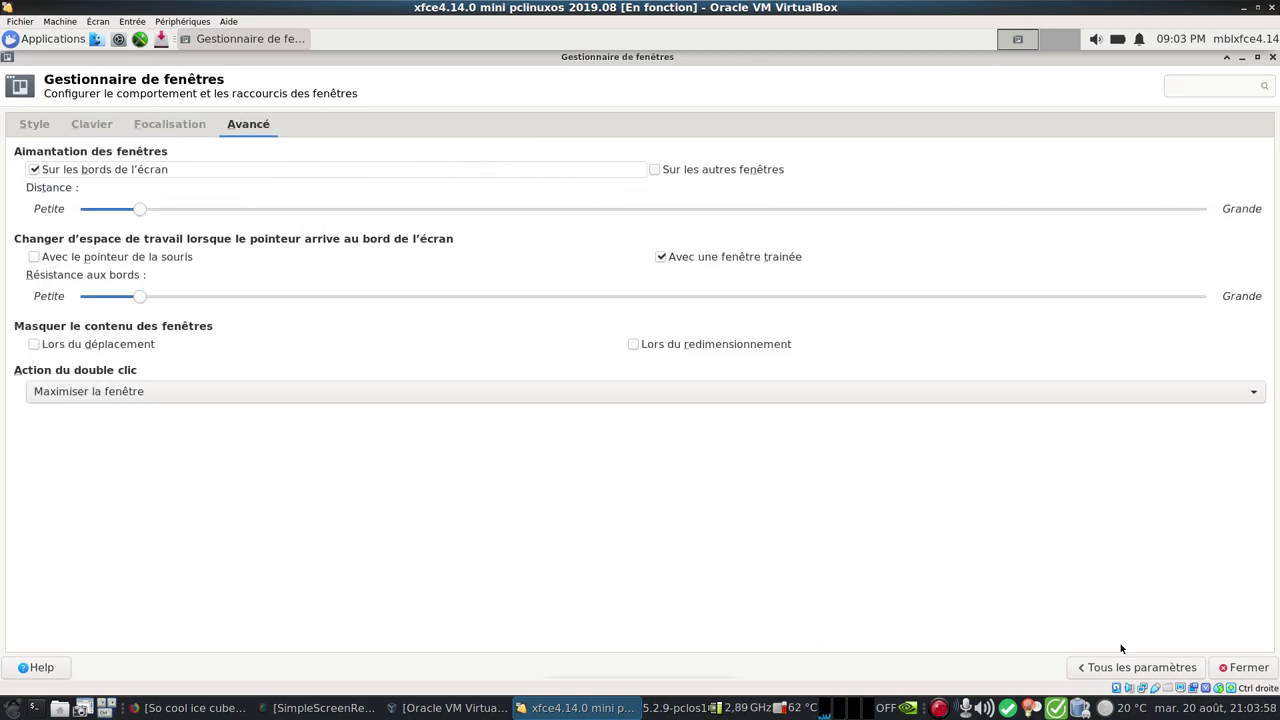
click(1122, 668)
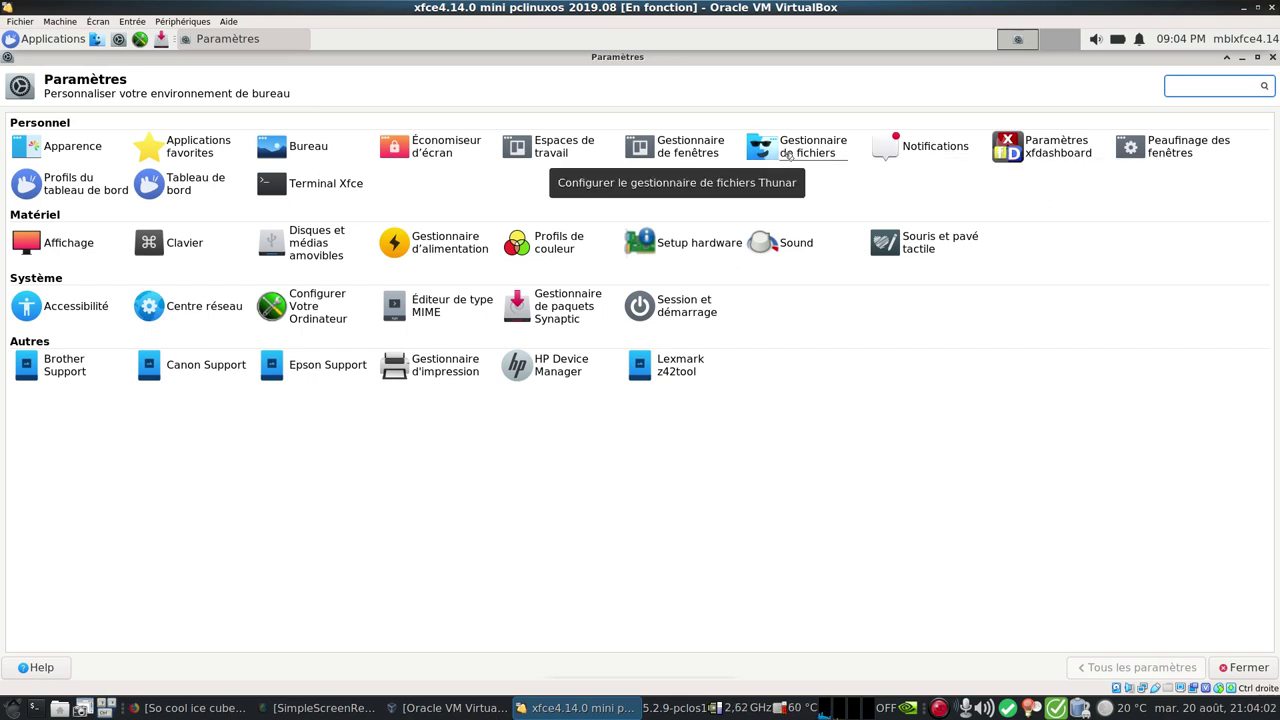
Review the display, side pane, behaviour and advanced preferences of the Gestionnaire de fichiers, and close them
click(817, 157)
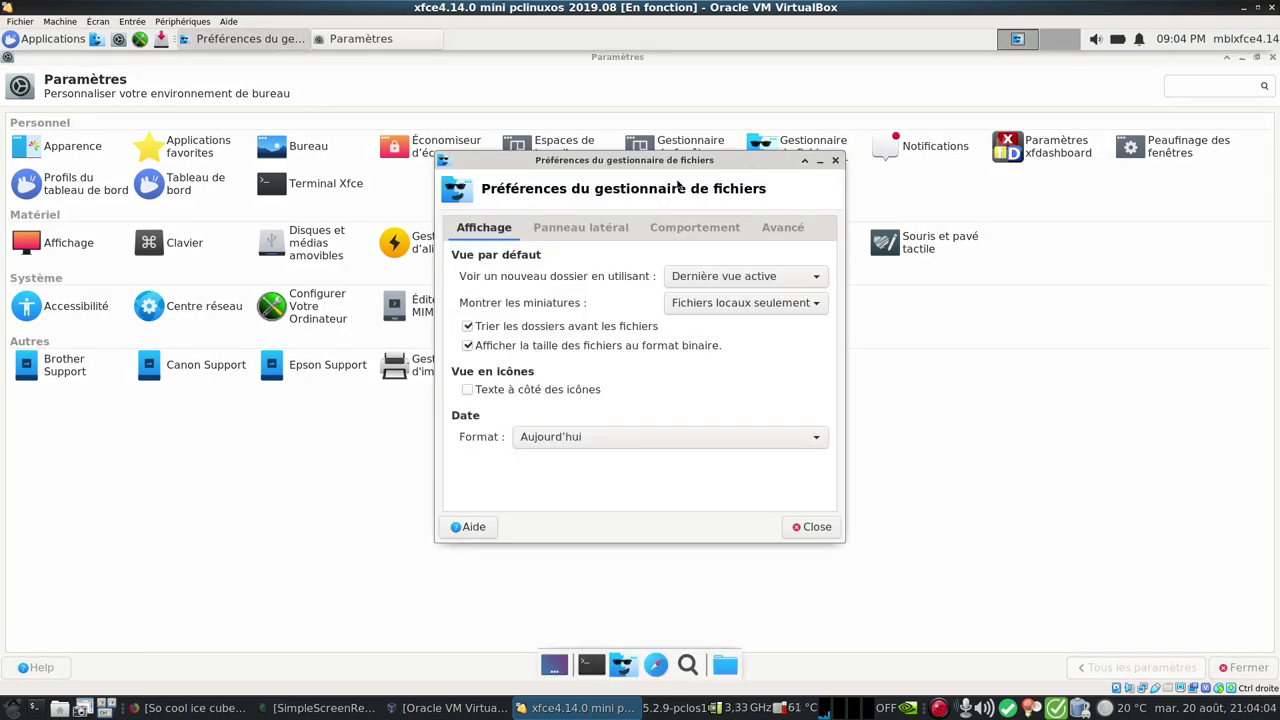
click(580, 227)
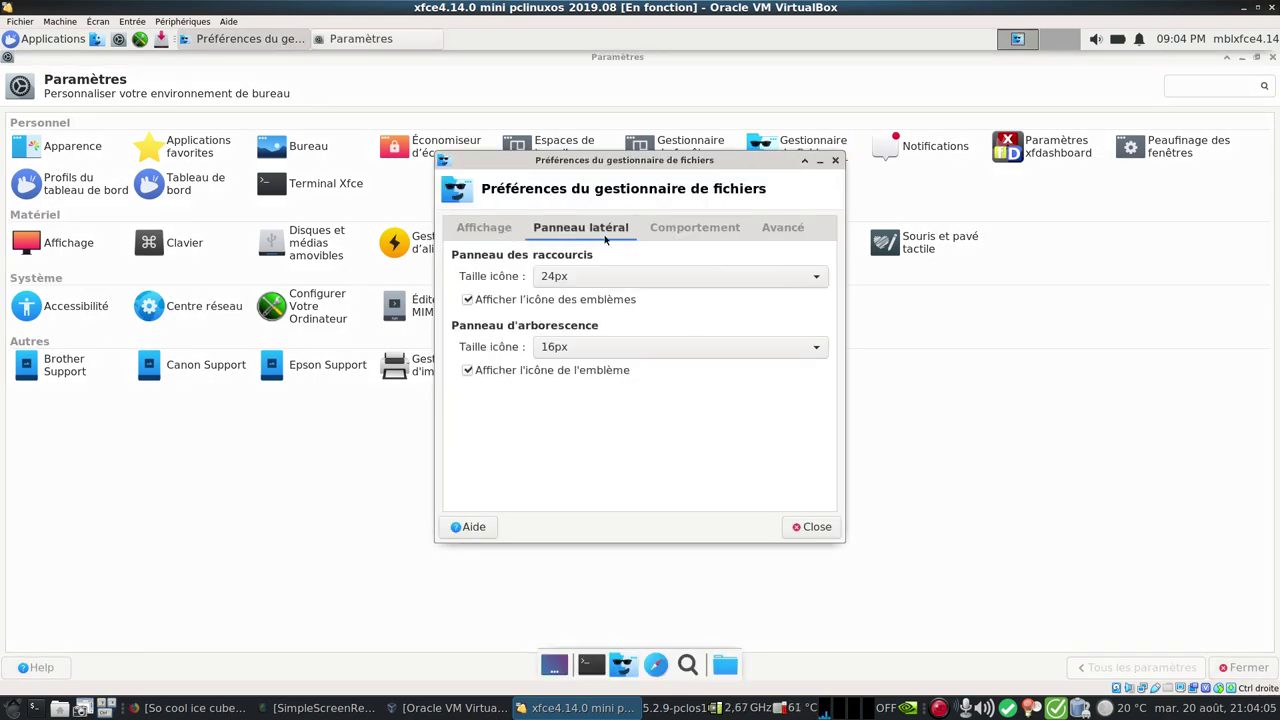
click(716, 228)
click(788, 228)
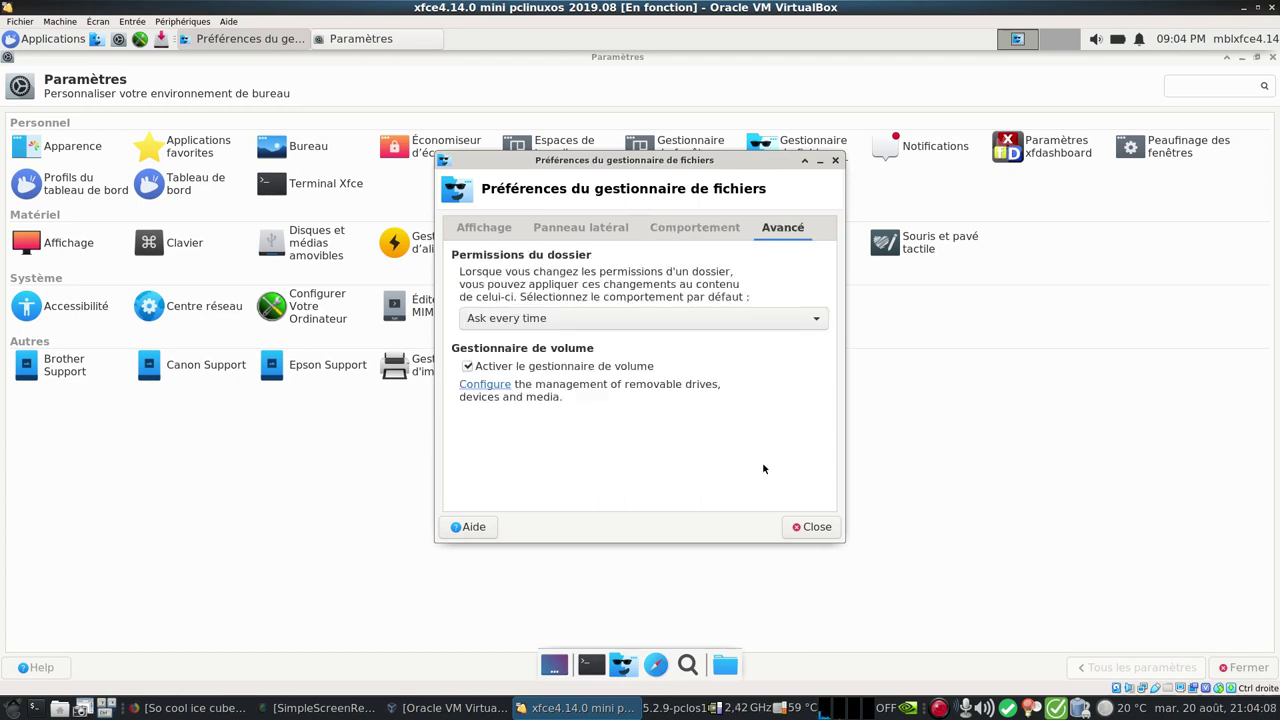
click(808, 527)
Review the general, application and log settings under Notifications, and return to all settings
click(933, 150)
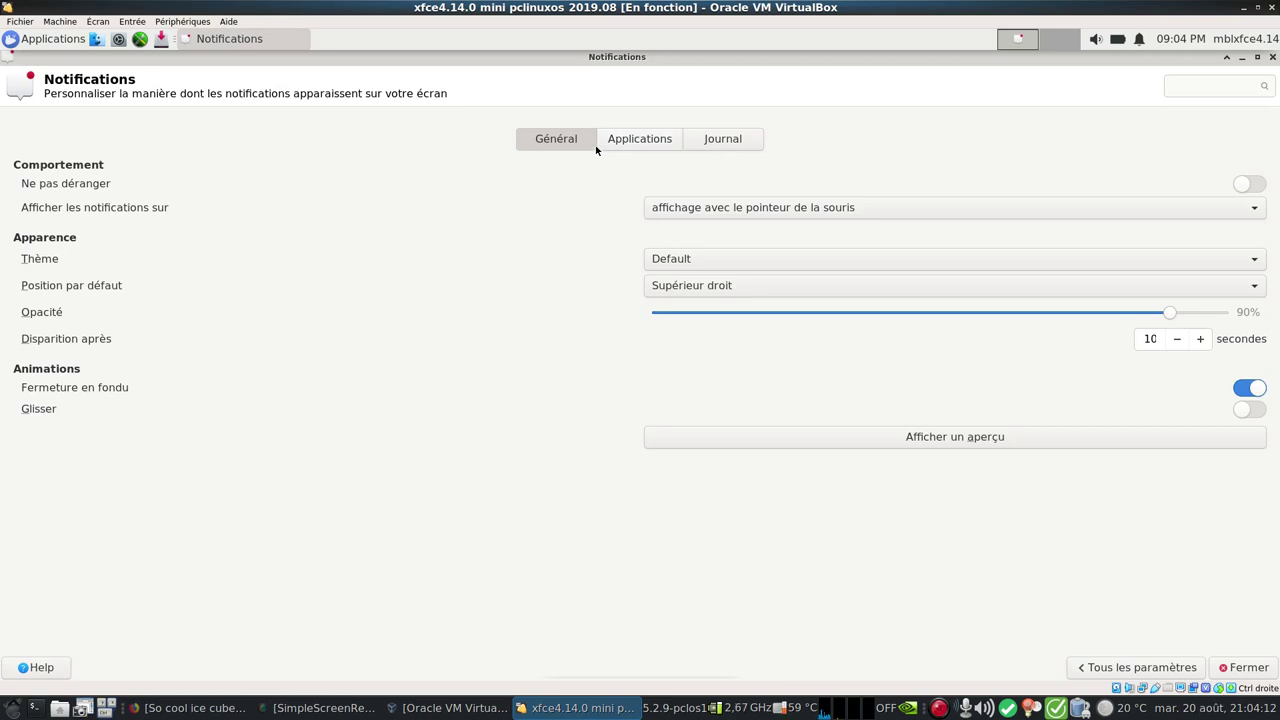
click(638, 138)
click(728, 138)
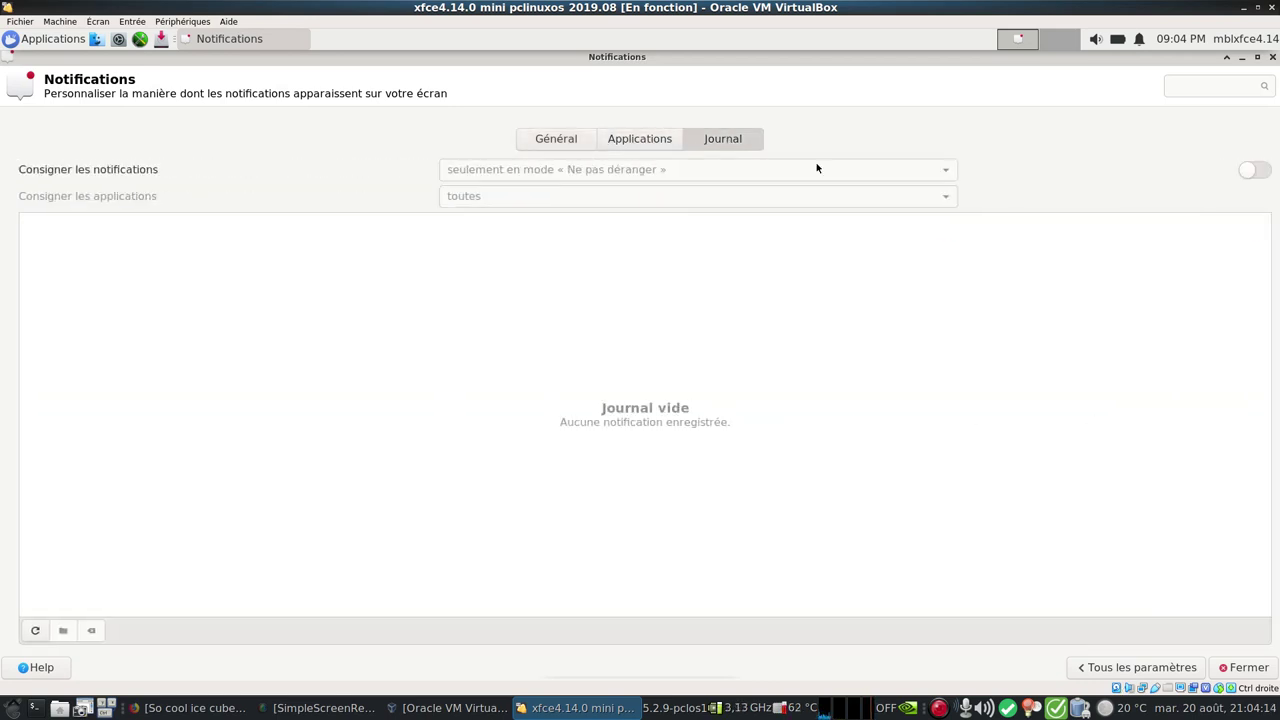
click(1101, 667)
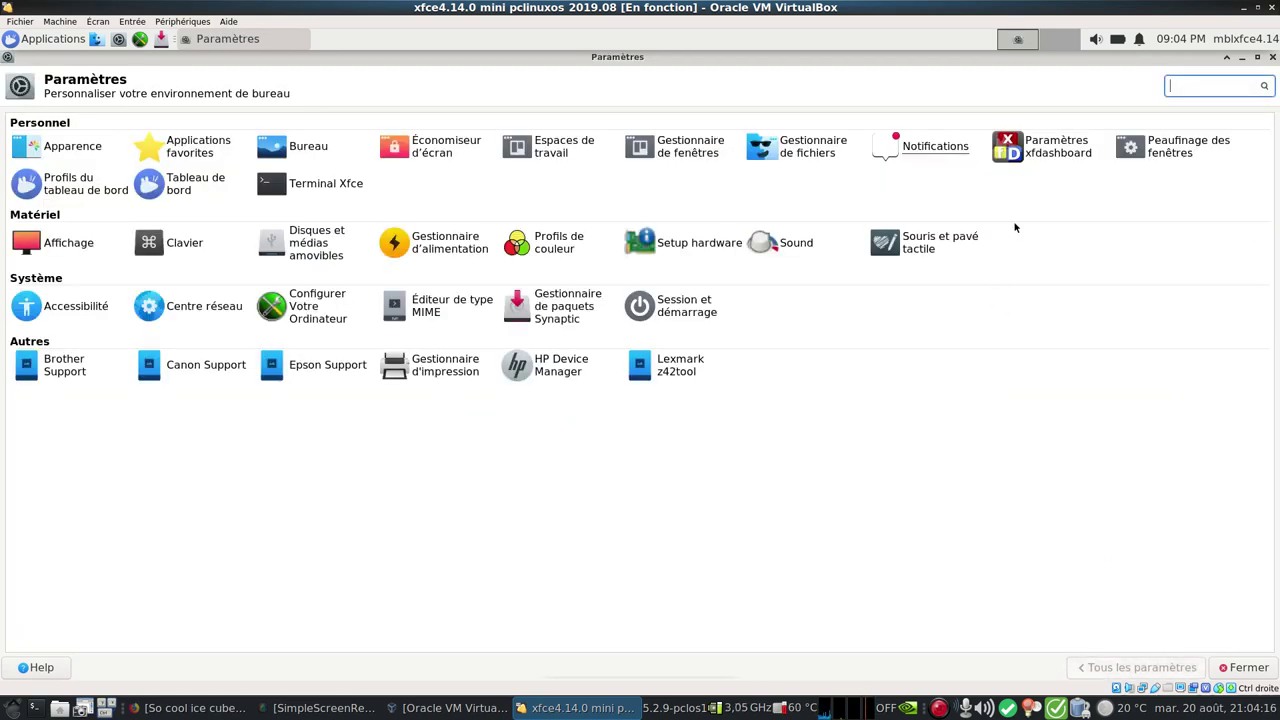
Review the xfdashboard general settings, themes and plugins, including the Clock plugin's preferences, and return to all settings
click(1046, 150)
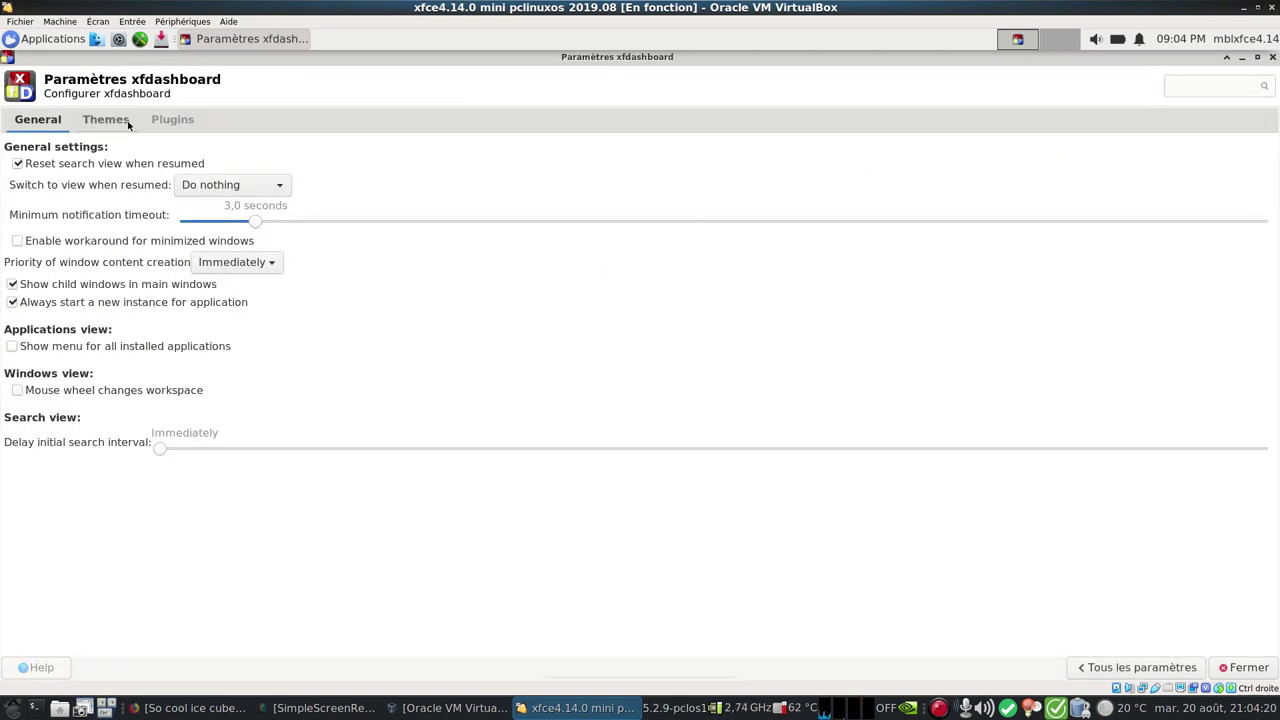
click(100, 121)
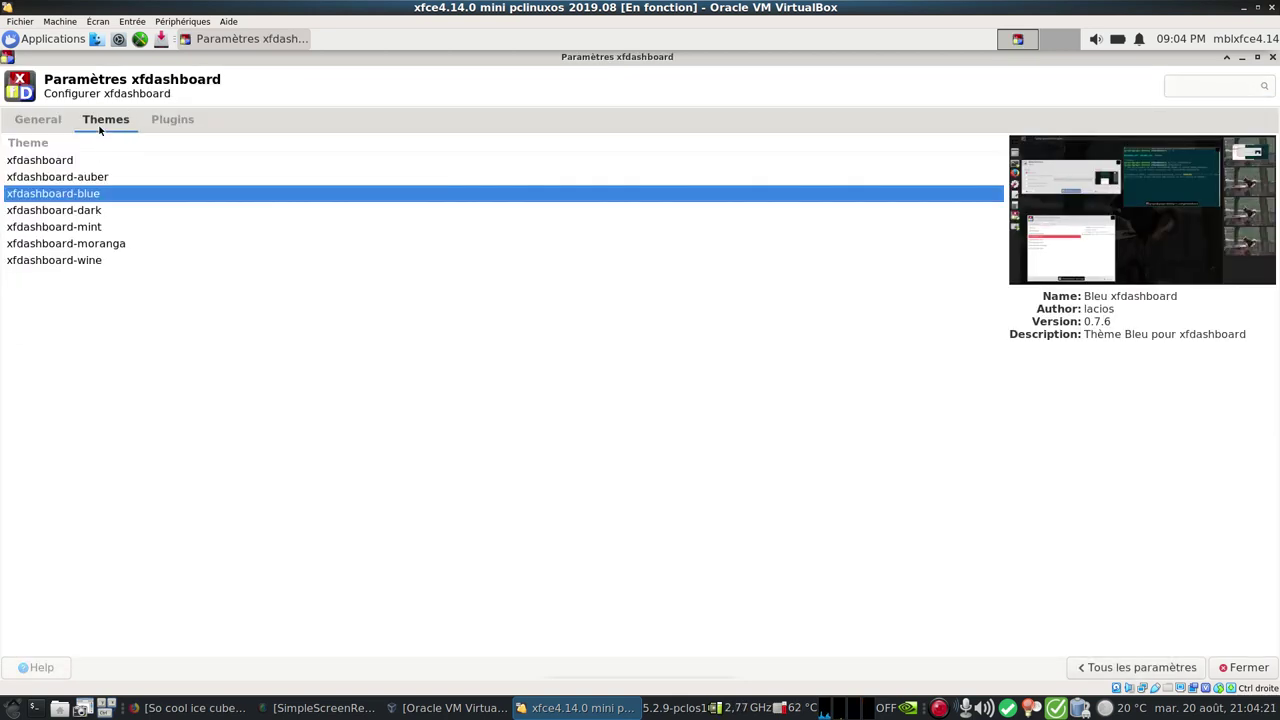
click(172, 121)
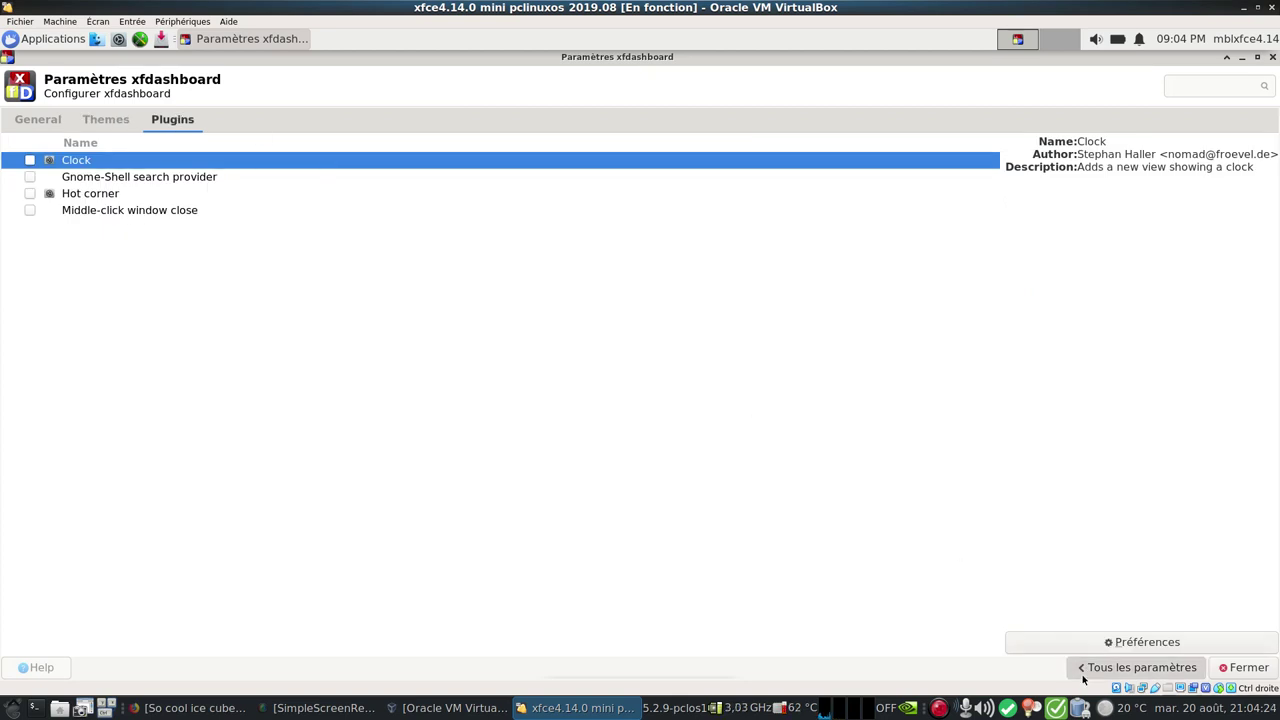
click(1039, 645)
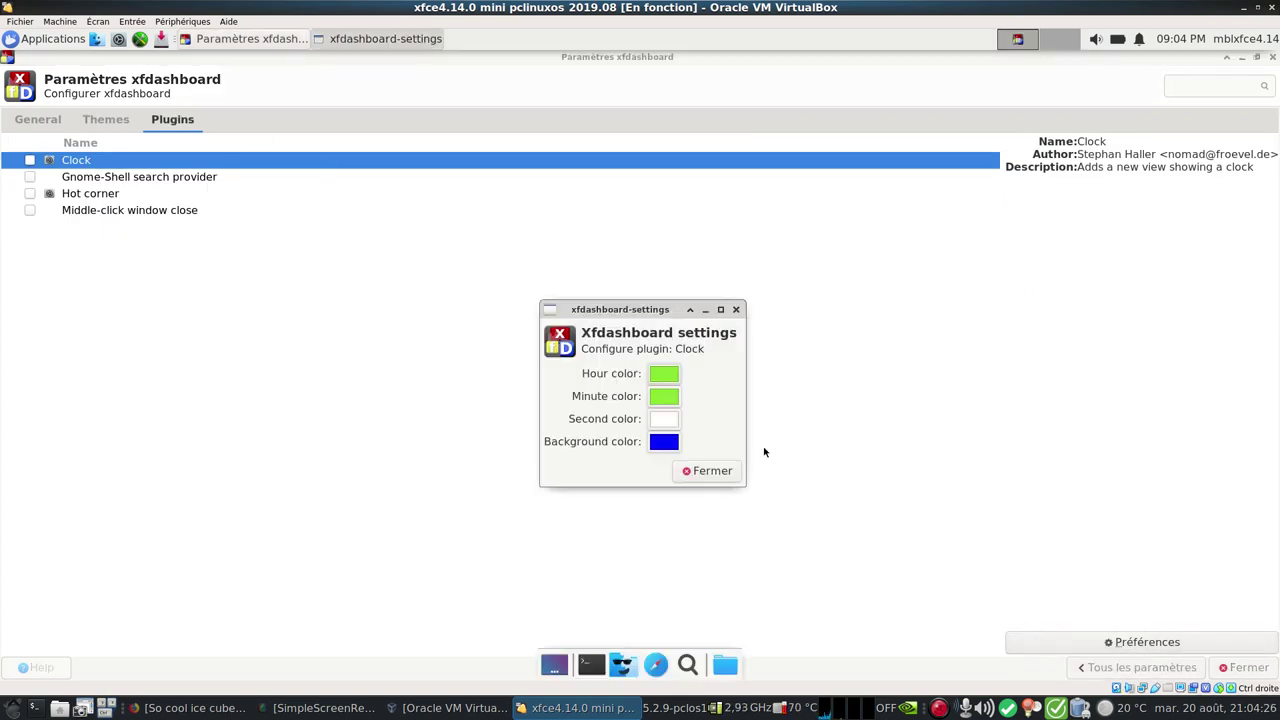
click(710, 472)
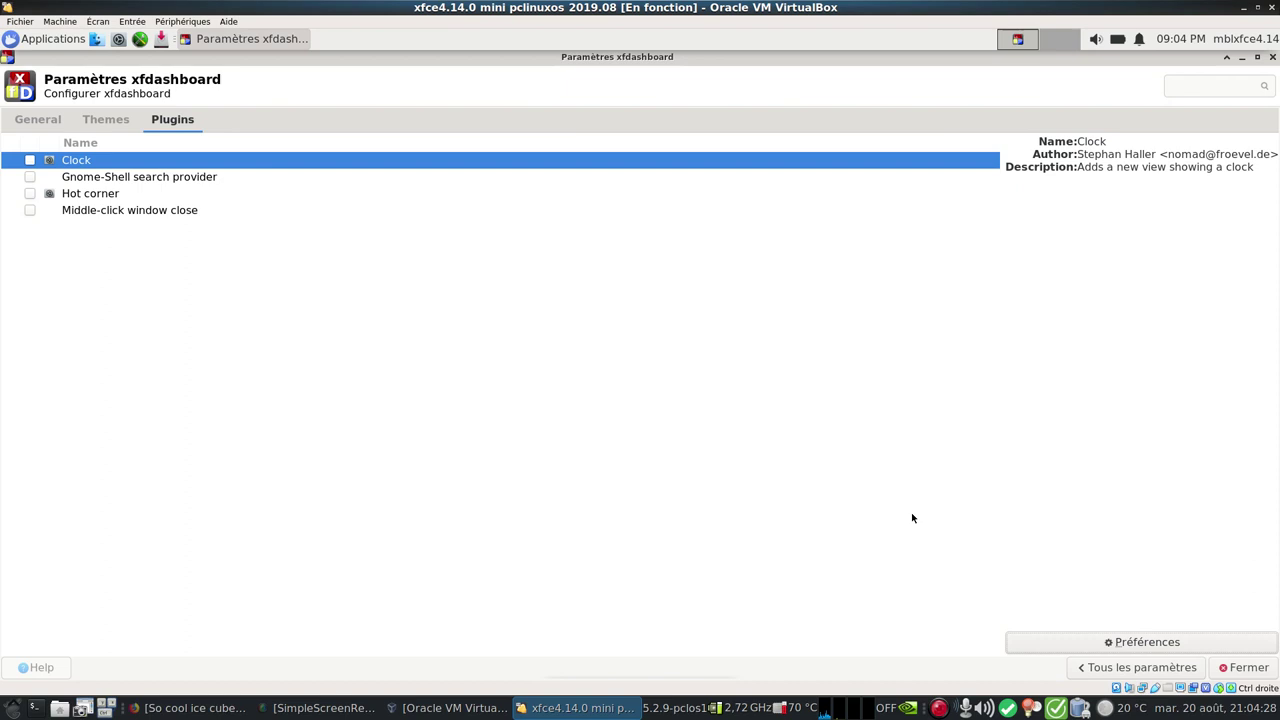
click(1125, 670)
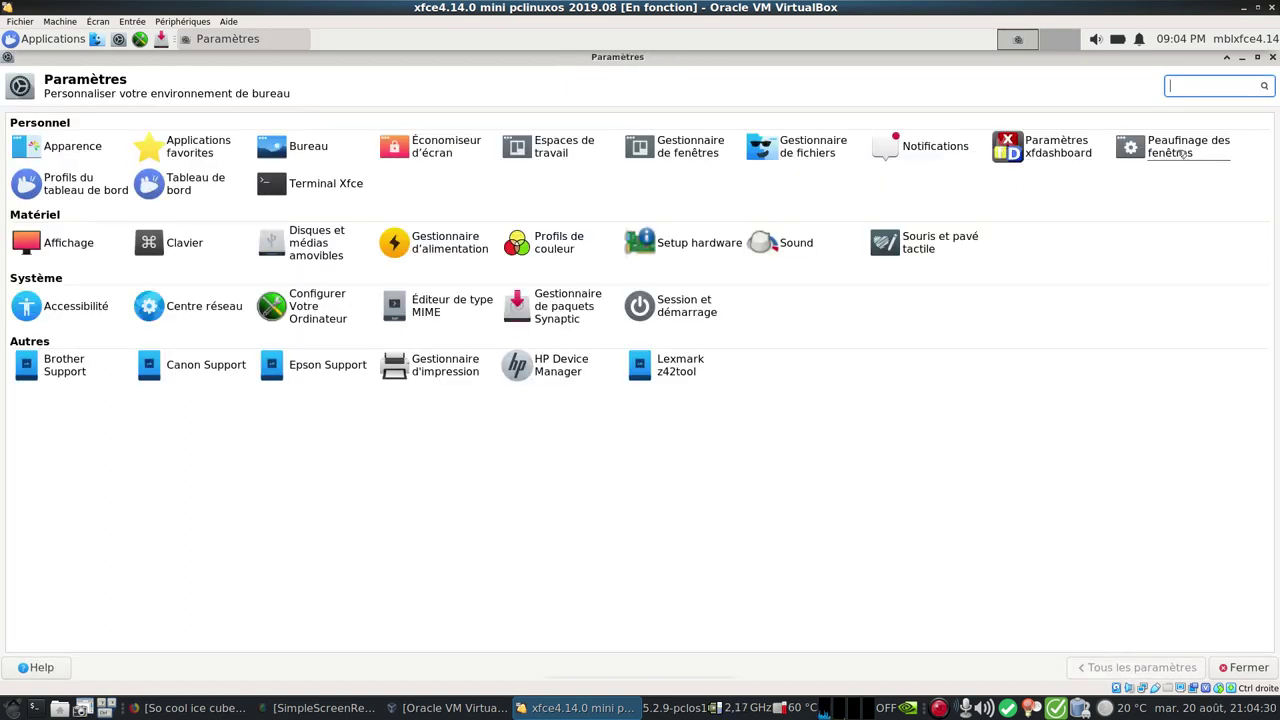
Review the Peaufinage des fenêtres settings from focus and workspaces through placement and the compositor, and return to all settings
click(1165, 155)
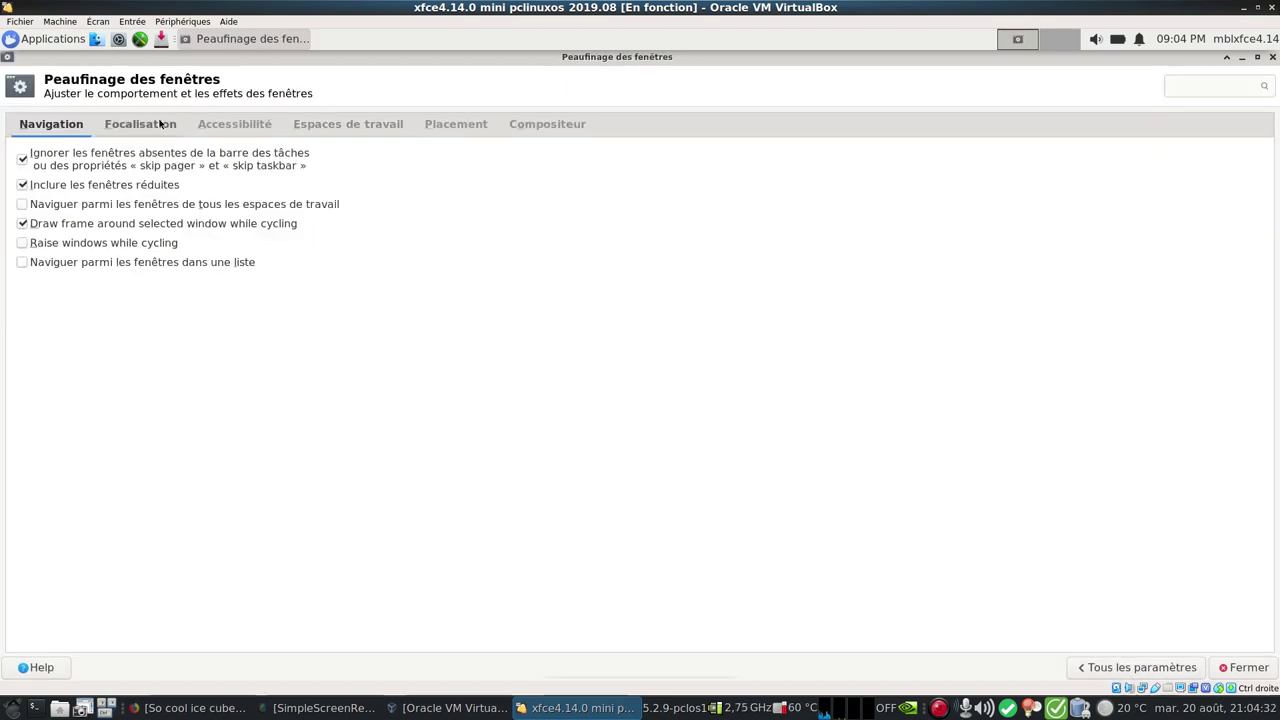
click(136, 127)
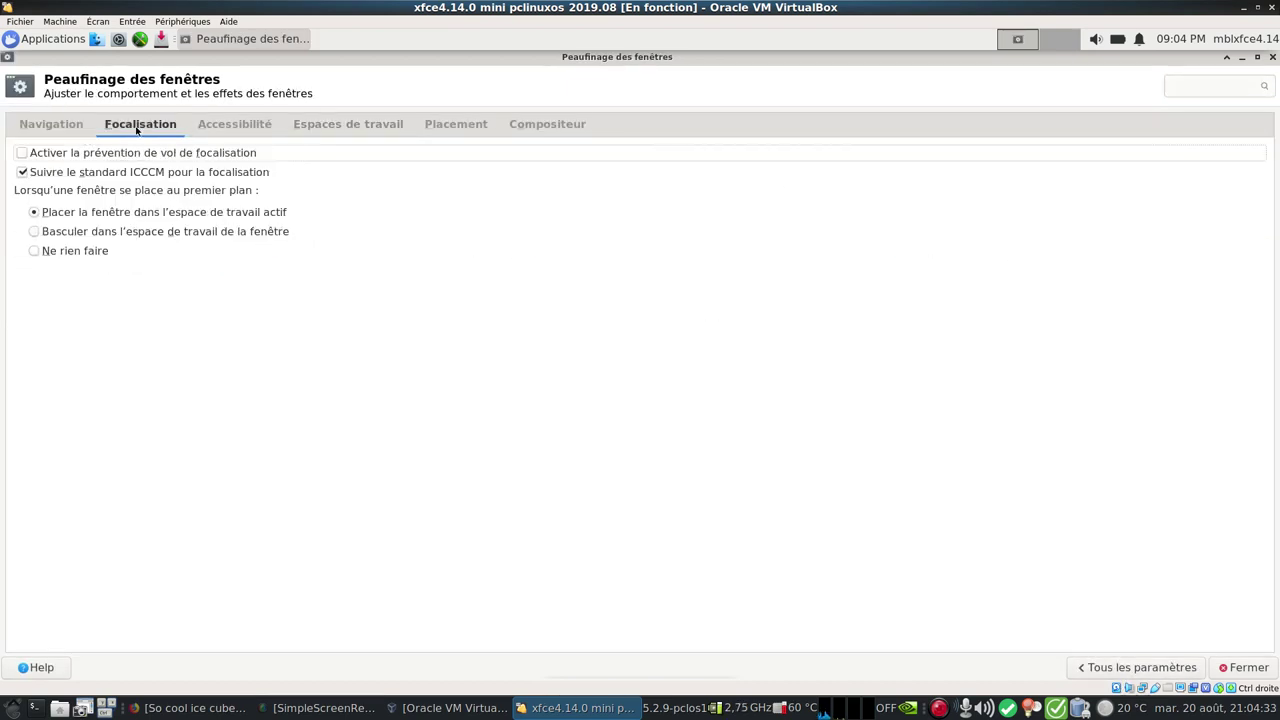
click(240, 126)
click(372, 126)
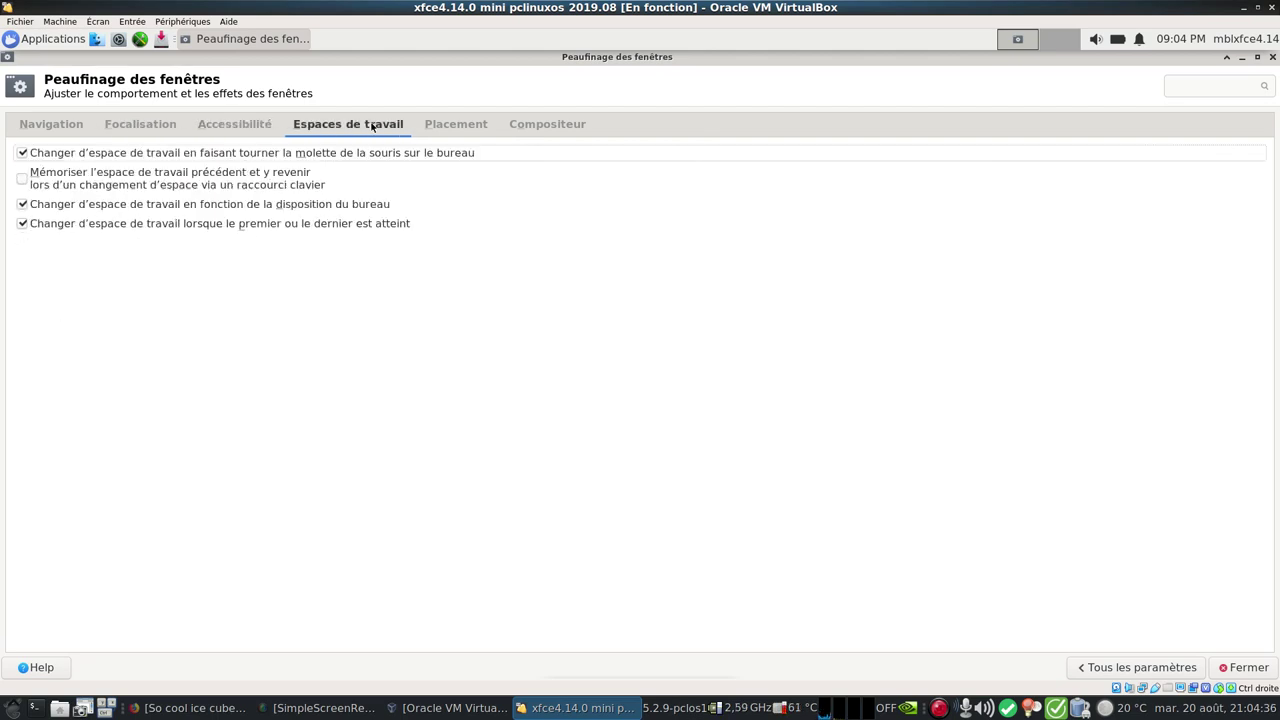
click(480, 125)
click(517, 126)
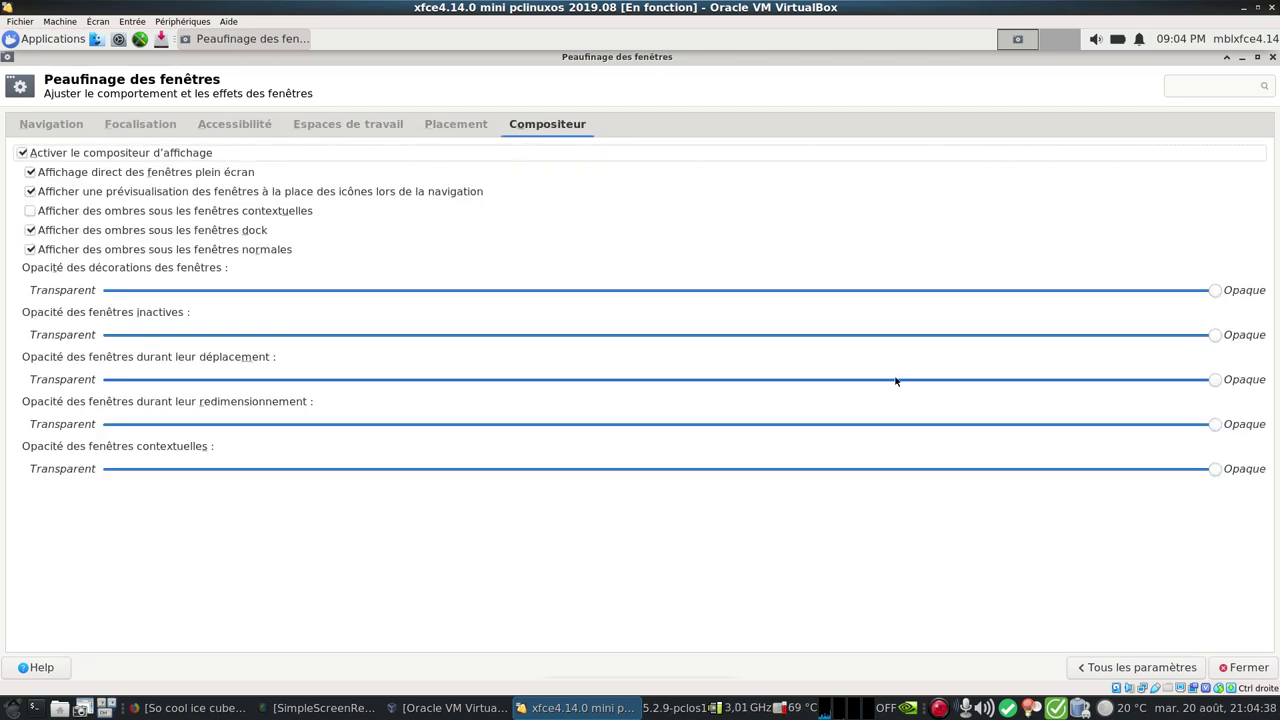
click(1168, 668)
Try the GNOME 2 and Redmond panel profiles from Profils du tableau de bord, and check Redmond's Start menu
click(47, 186)
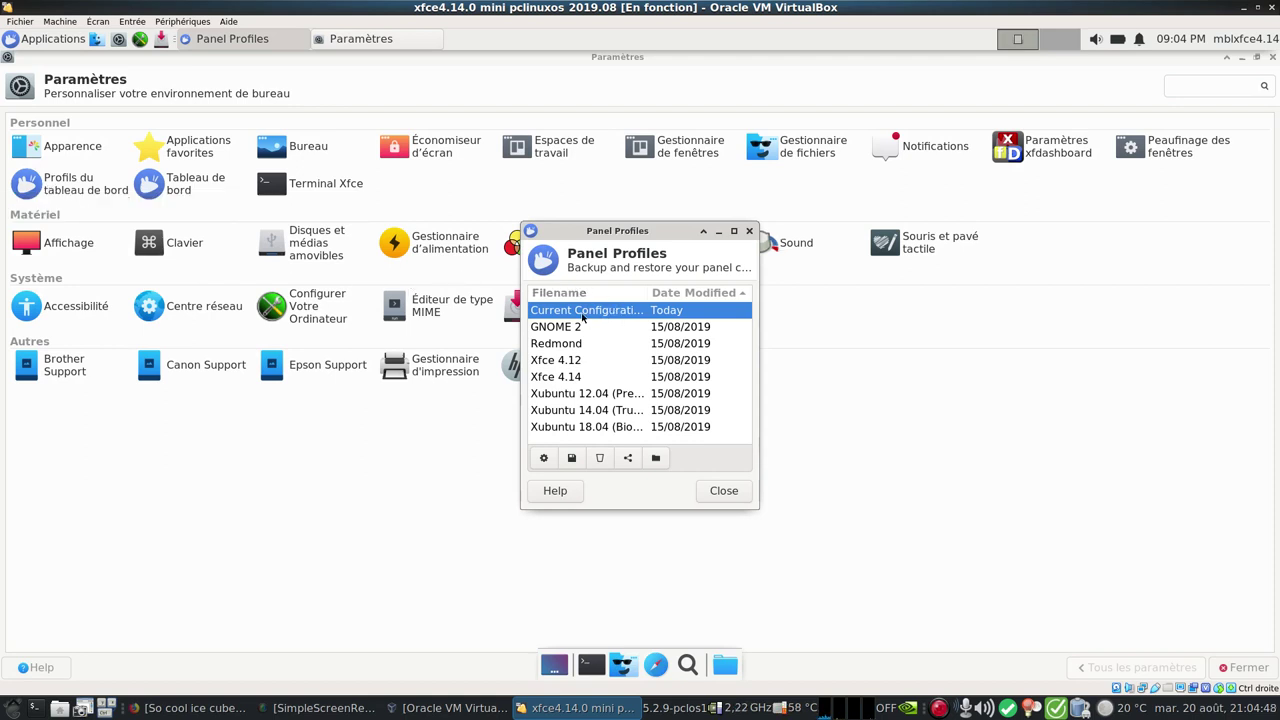
click(557, 328)
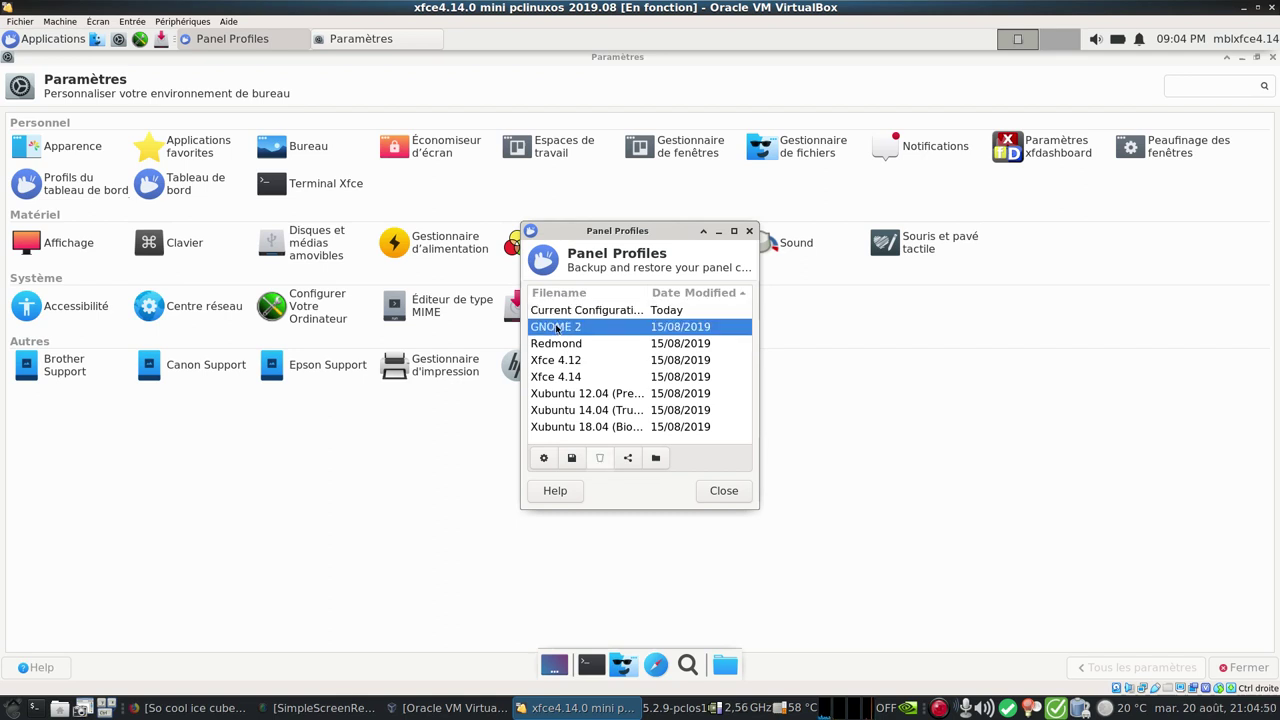
click(544, 458)
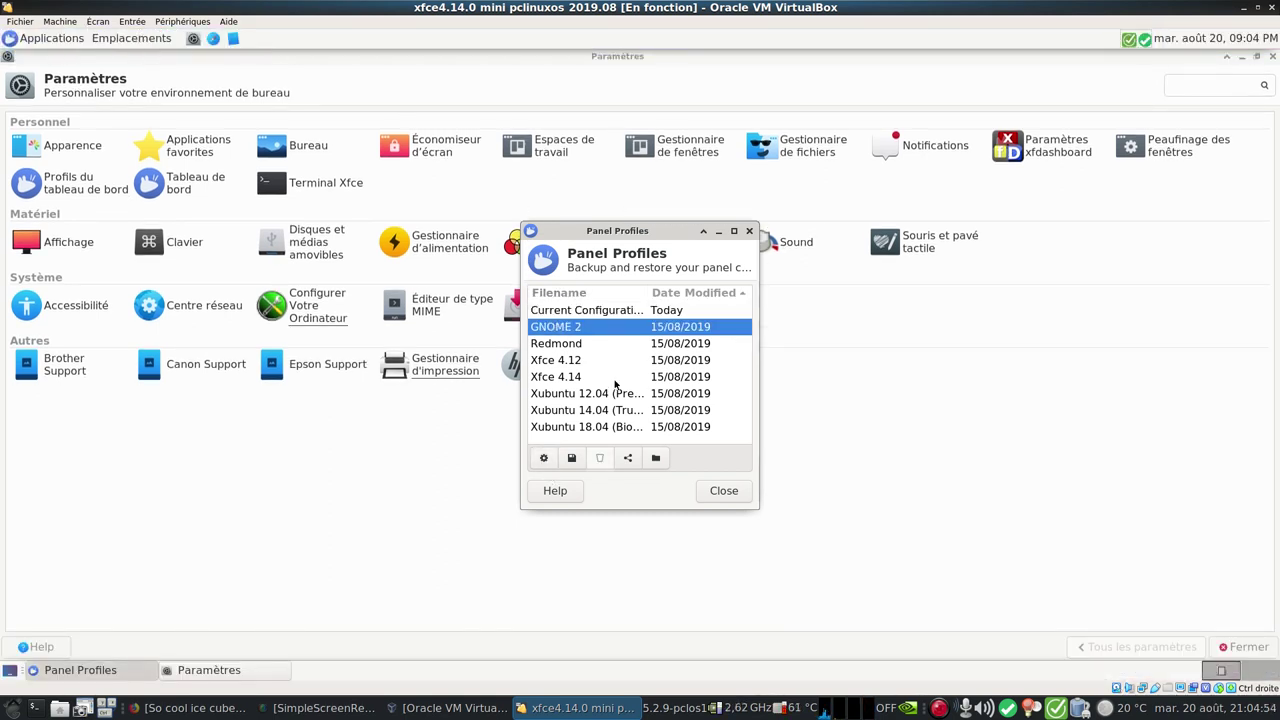
click(556, 345)
click(544, 458)
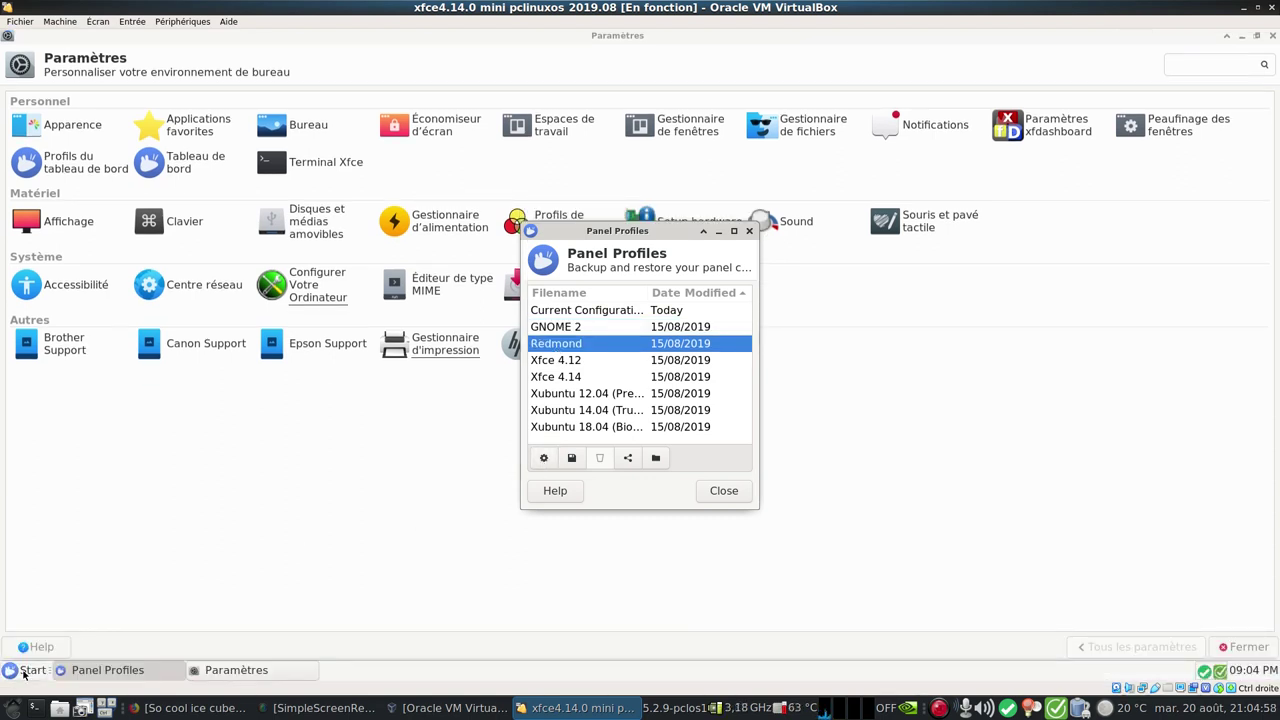
click(24, 672)
click(24, 672)
Try the Xfce 4.12 panel profile with a look at its applications menu, and apply the Xfce 4.14 profile
click(551, 362)
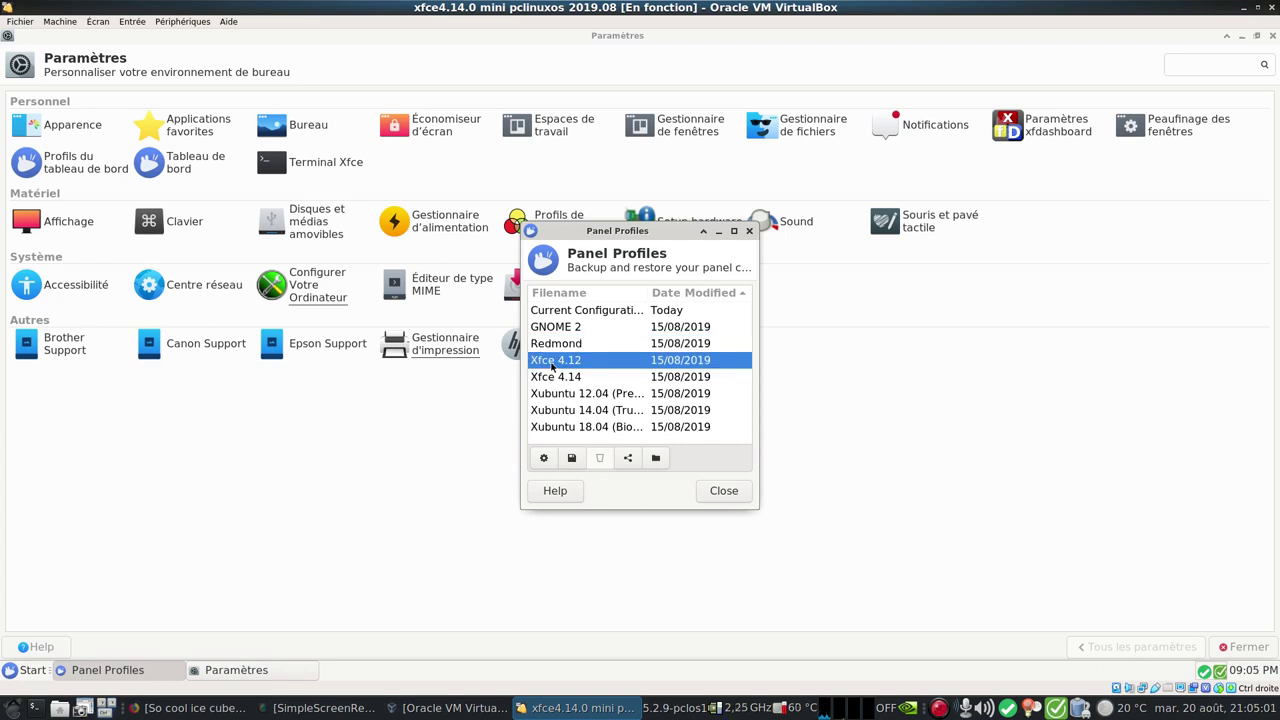
click(543, 458)
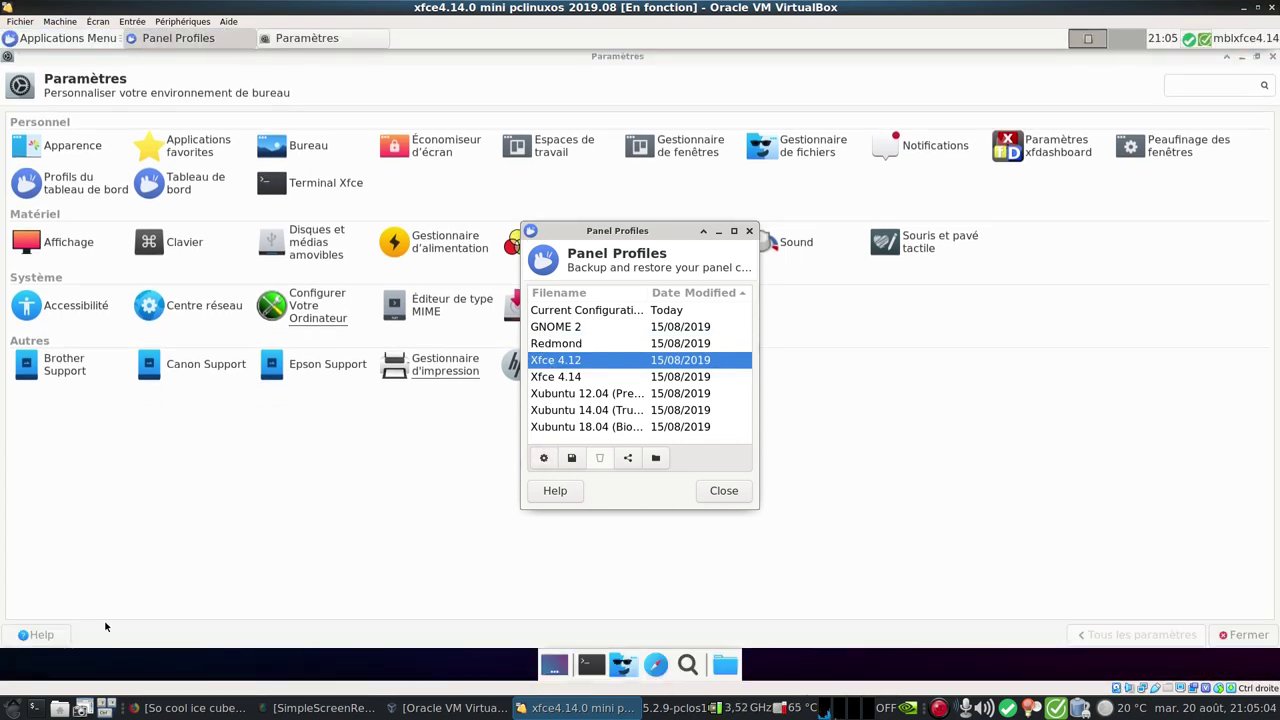
click(41, 40)
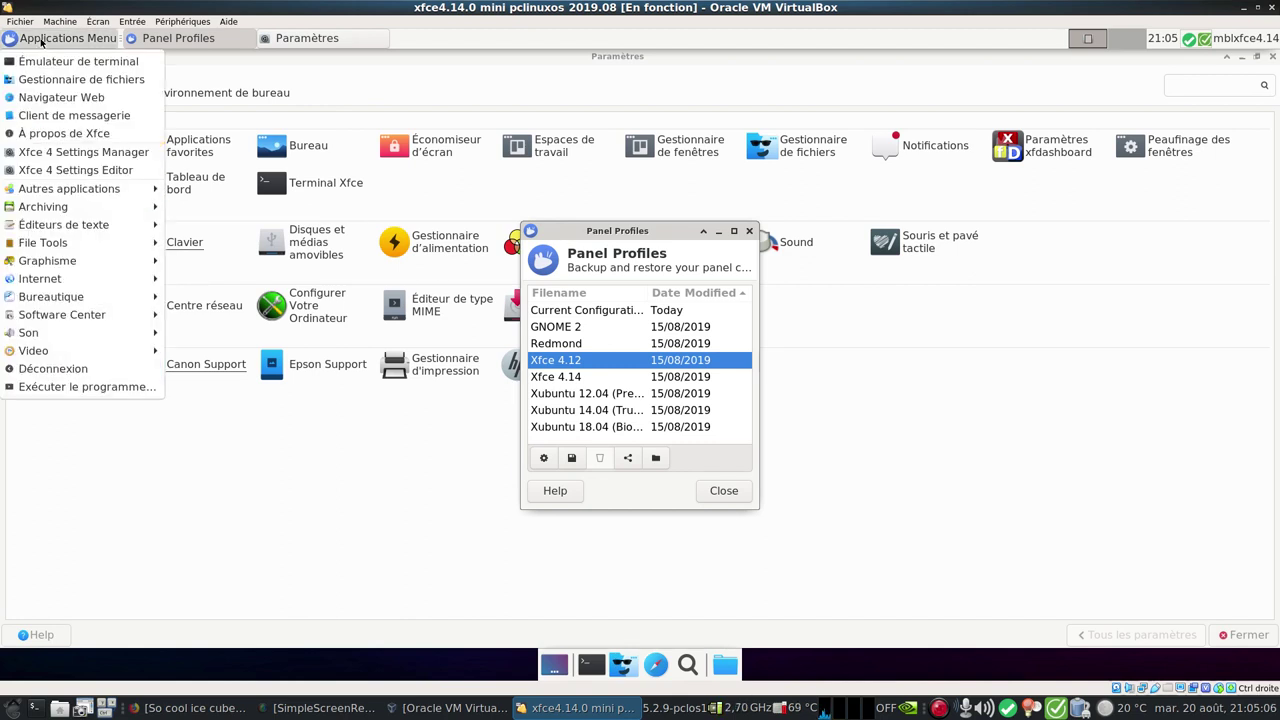
click(41, 40)
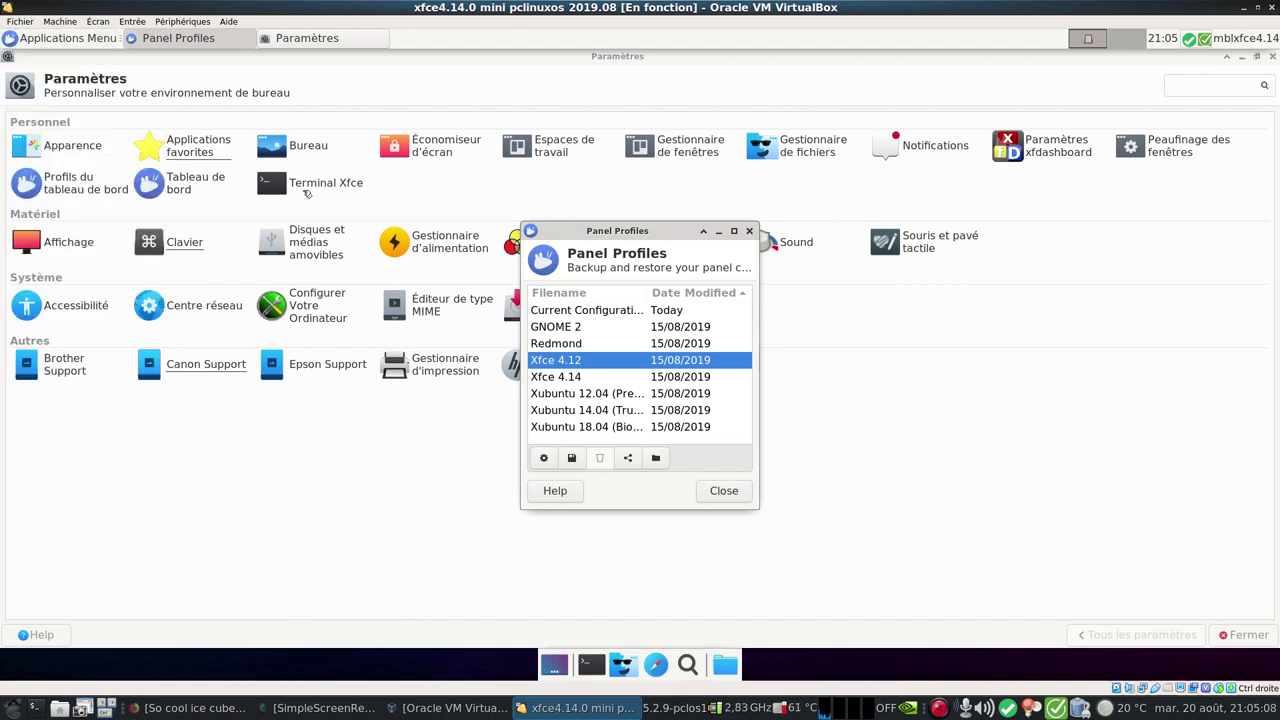
click(561, 377)
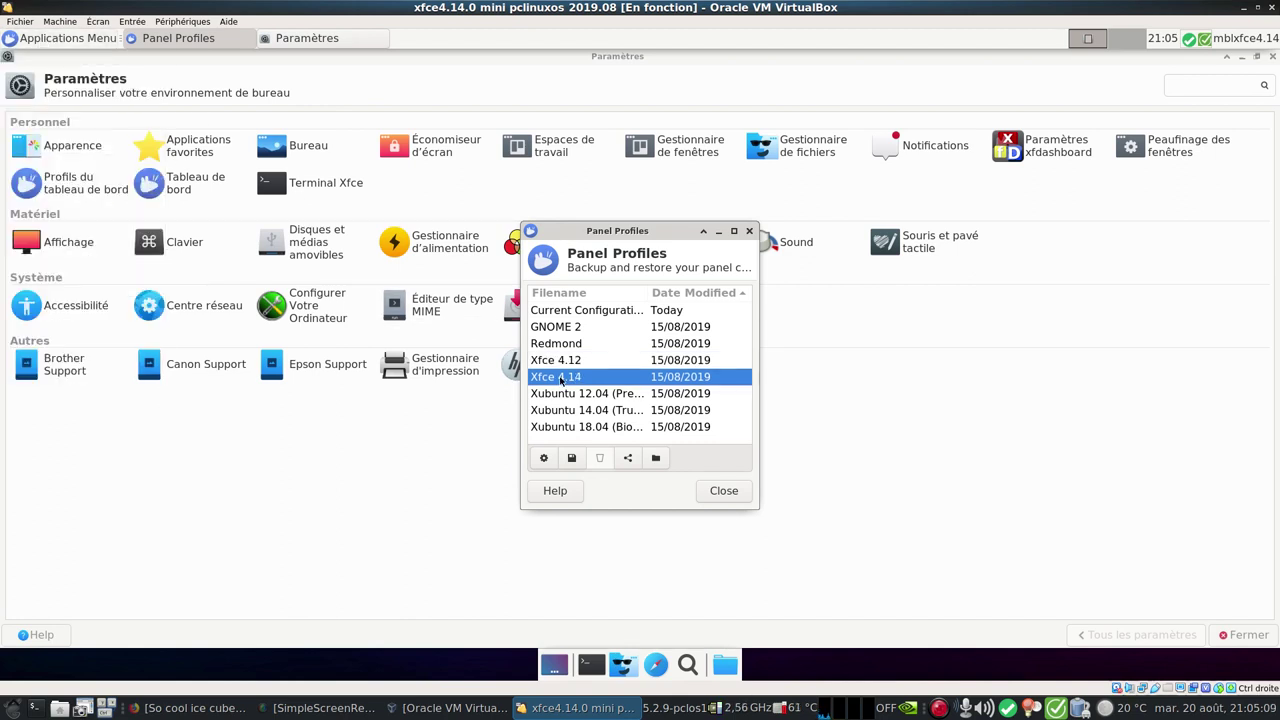
click(544, 458)
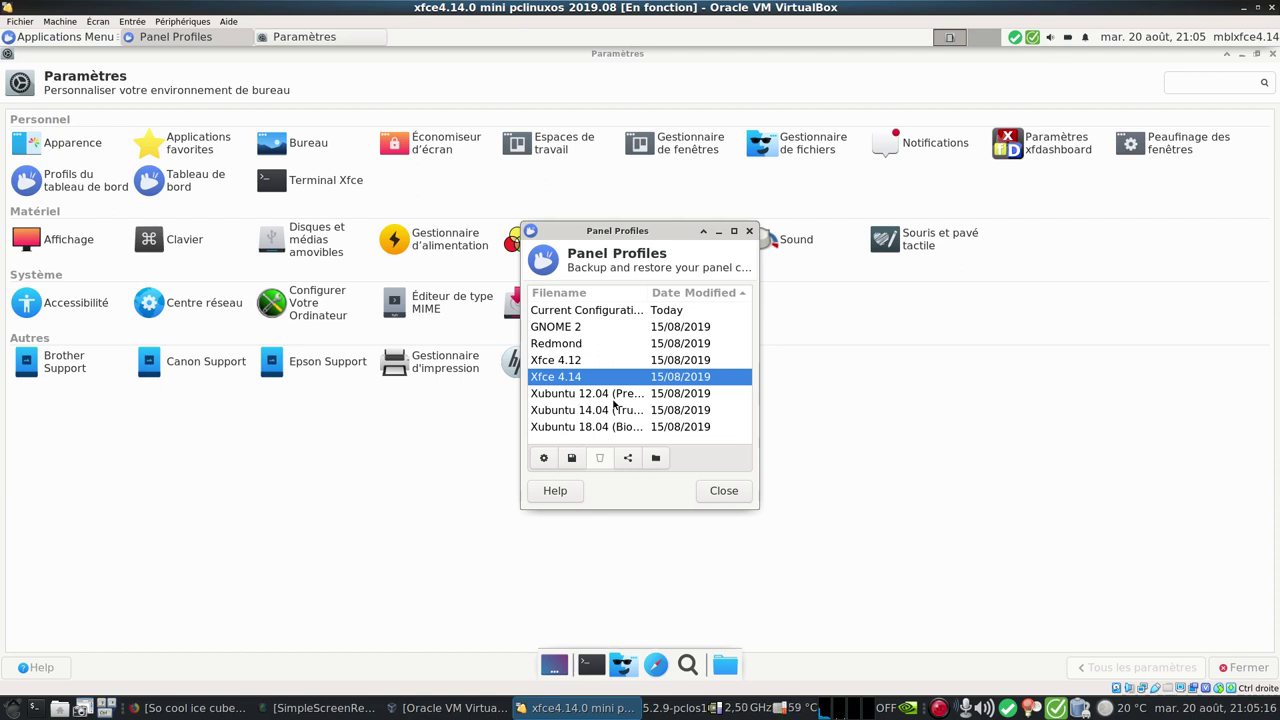
Restore the Current Configuration panel profile and close Panel Profiles
click(565, 309)
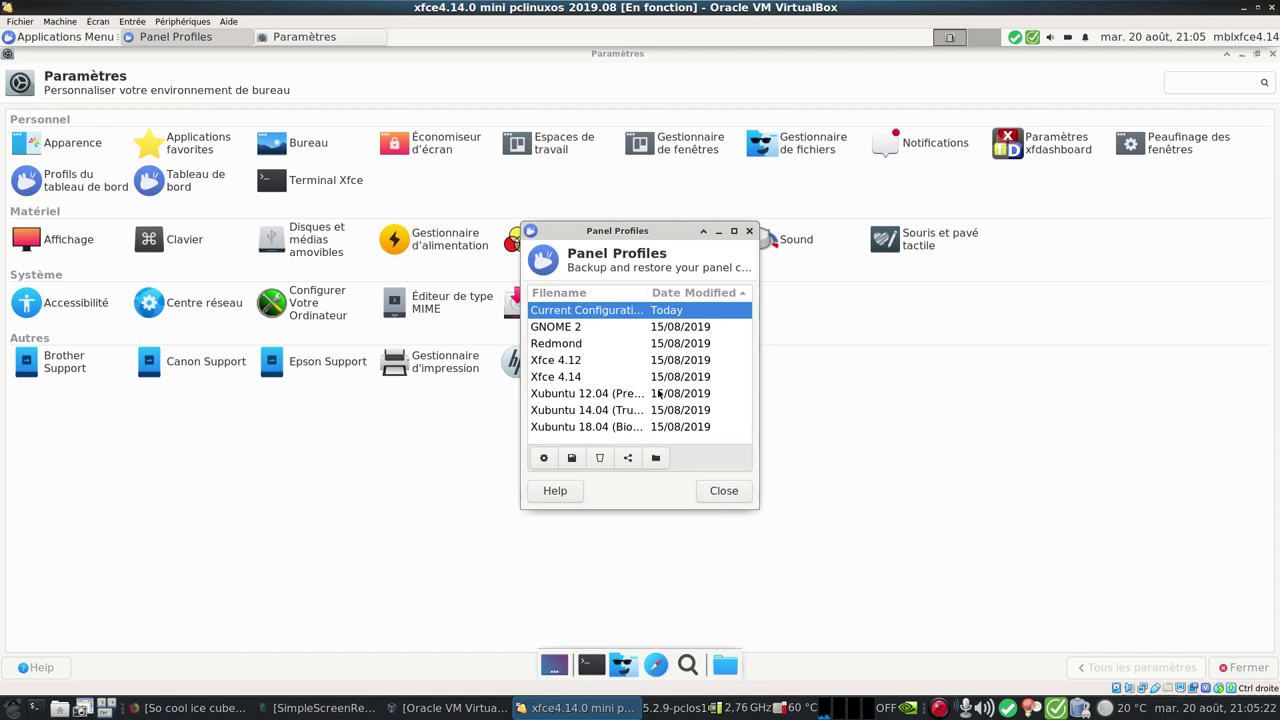
click(544, 458)
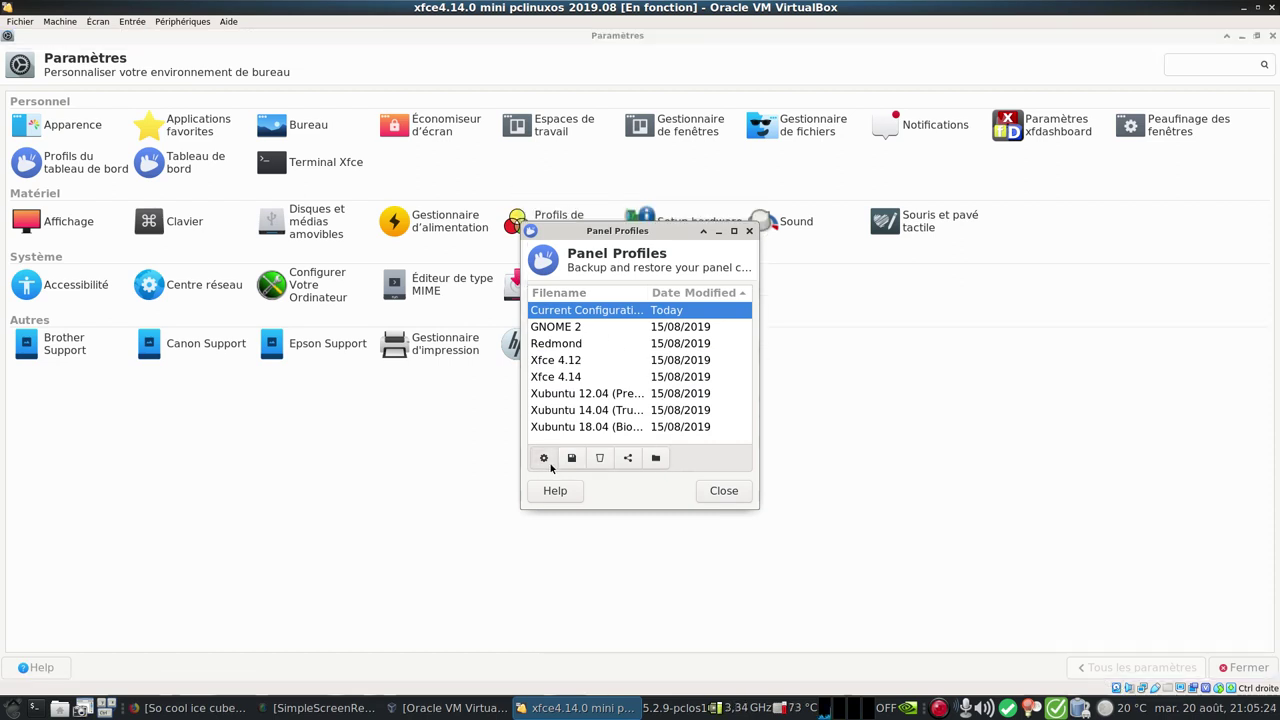
click(722, 490)
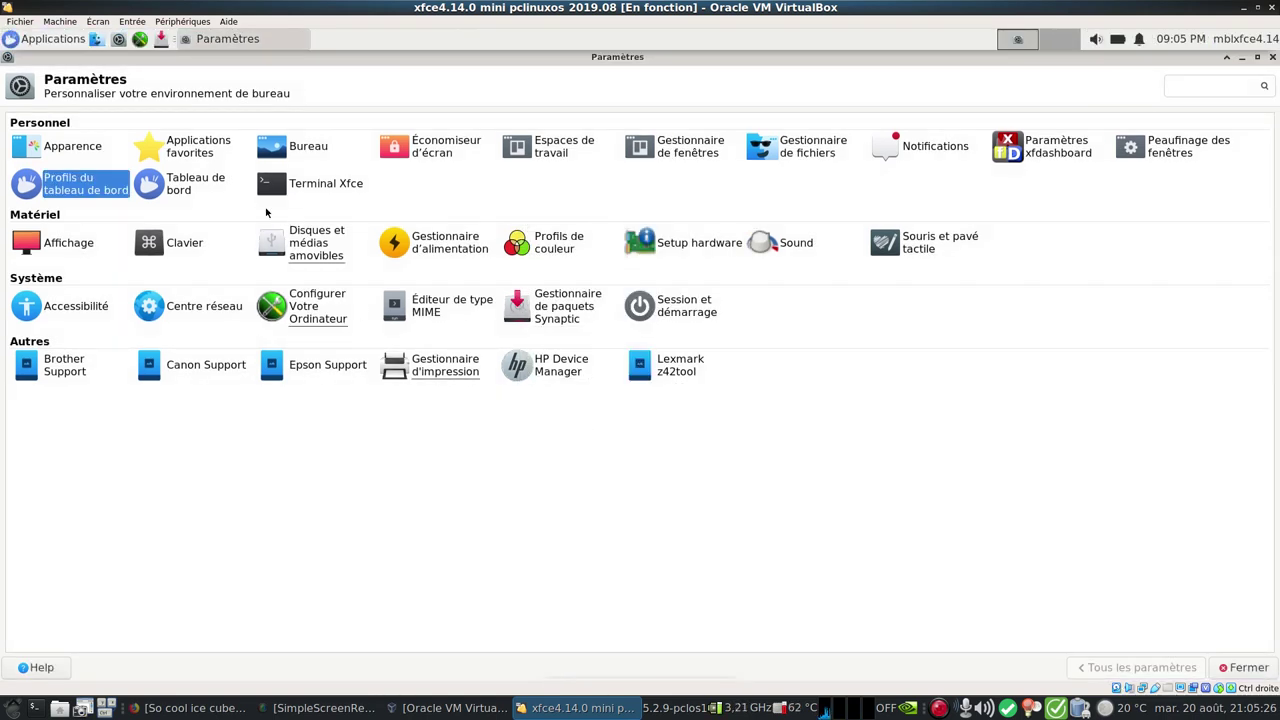
Review the display, appearance and items of Tableau de bord 1, and return to all settings
click(212, 189)
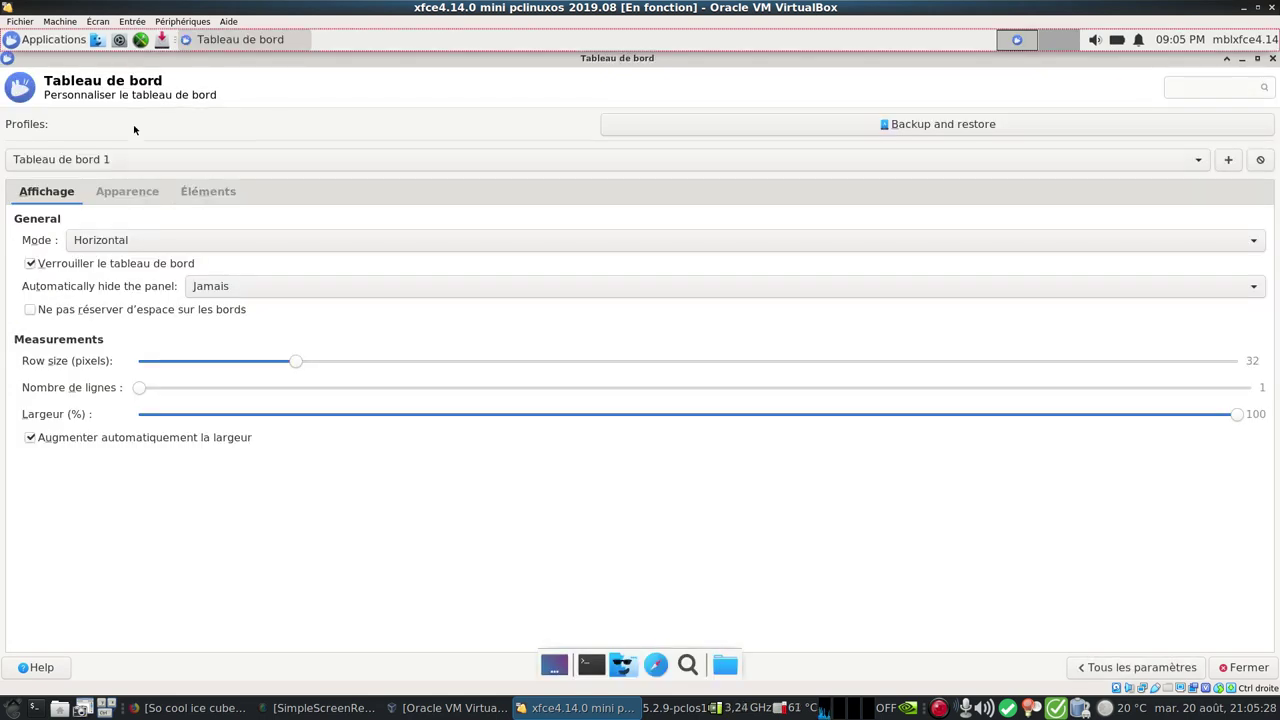
click(126, 193)
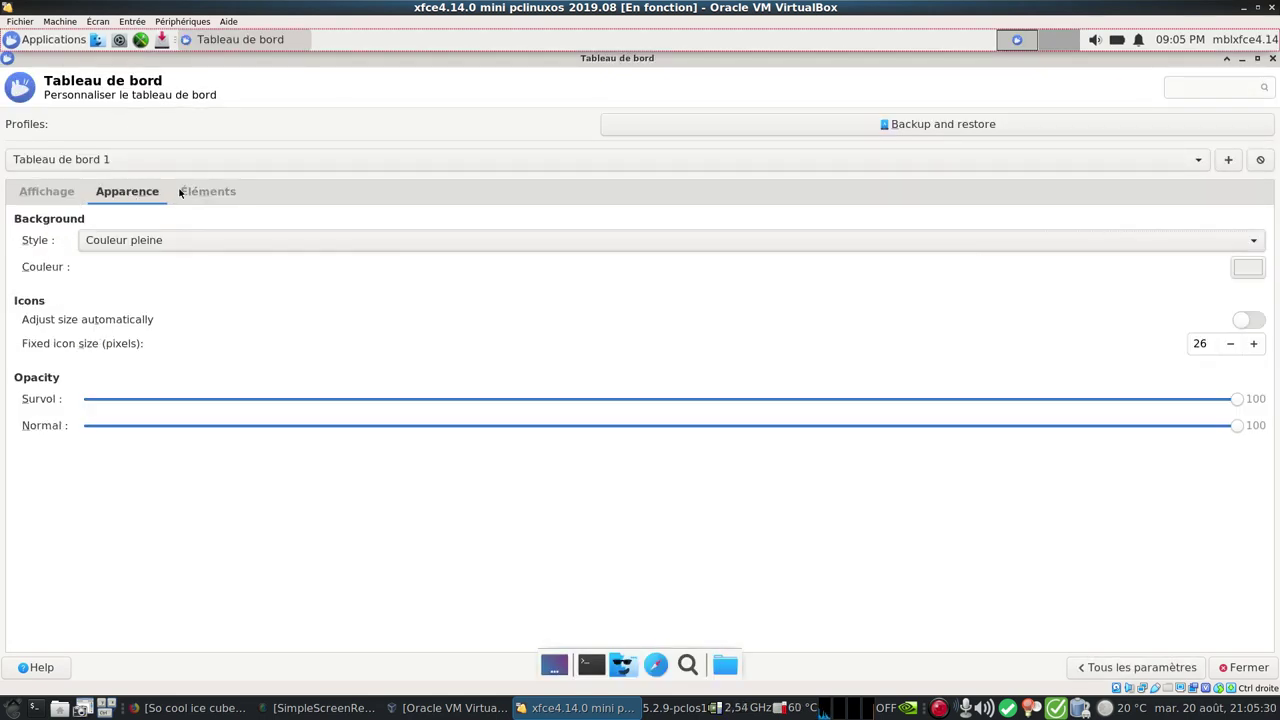
click(208, 191)
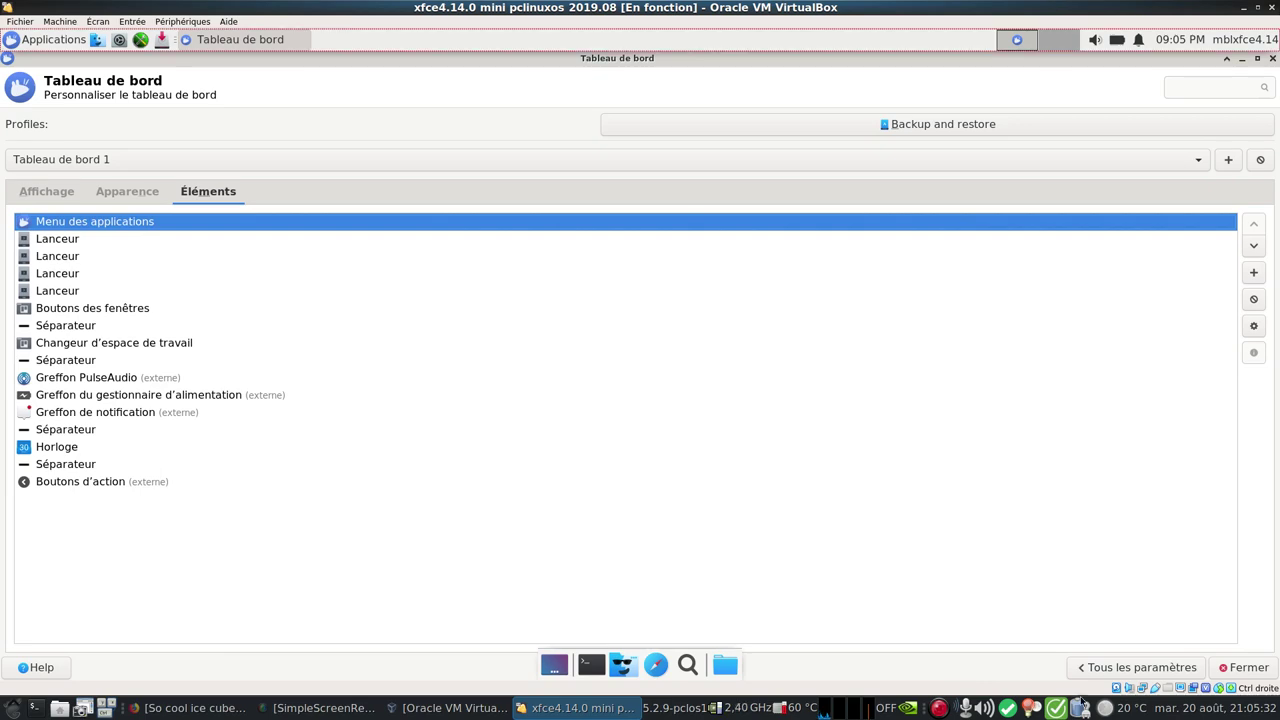
click(1097, 670)
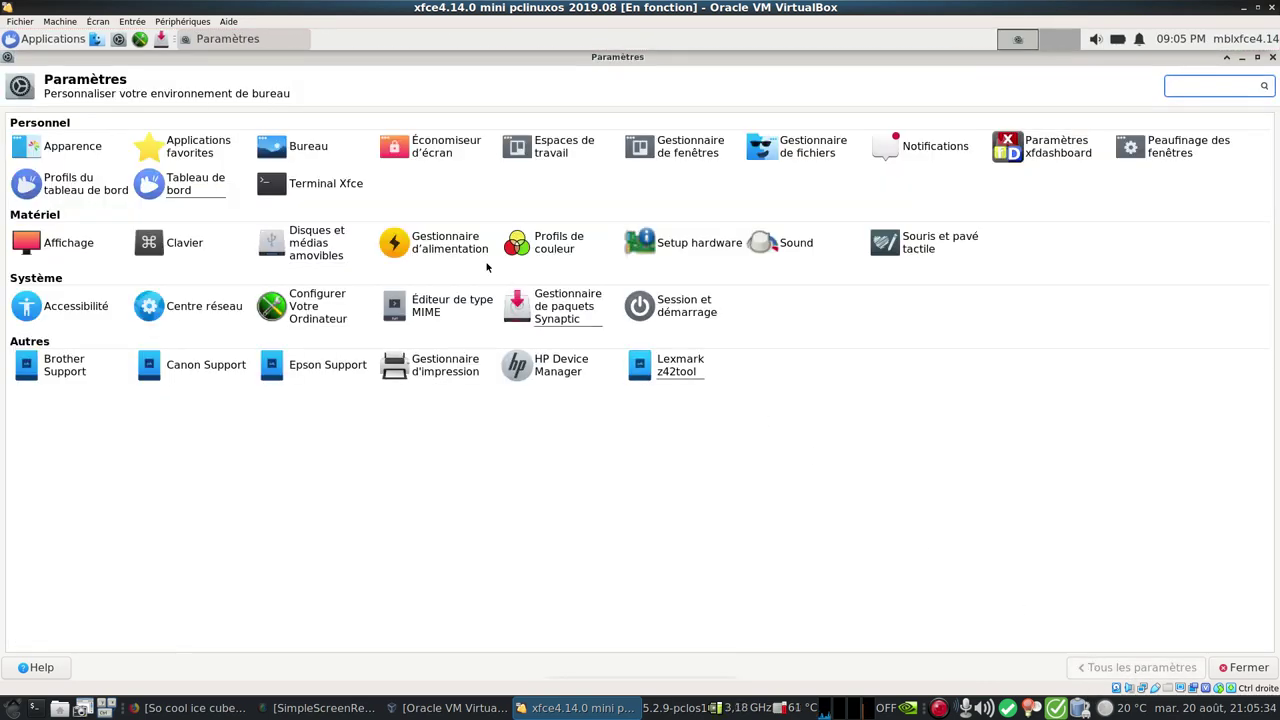
Review the Terminal Xfce preferences from the general options through the drop-down, appearance, colours, compatibility and advanced ones, and close them
click(314, 188)
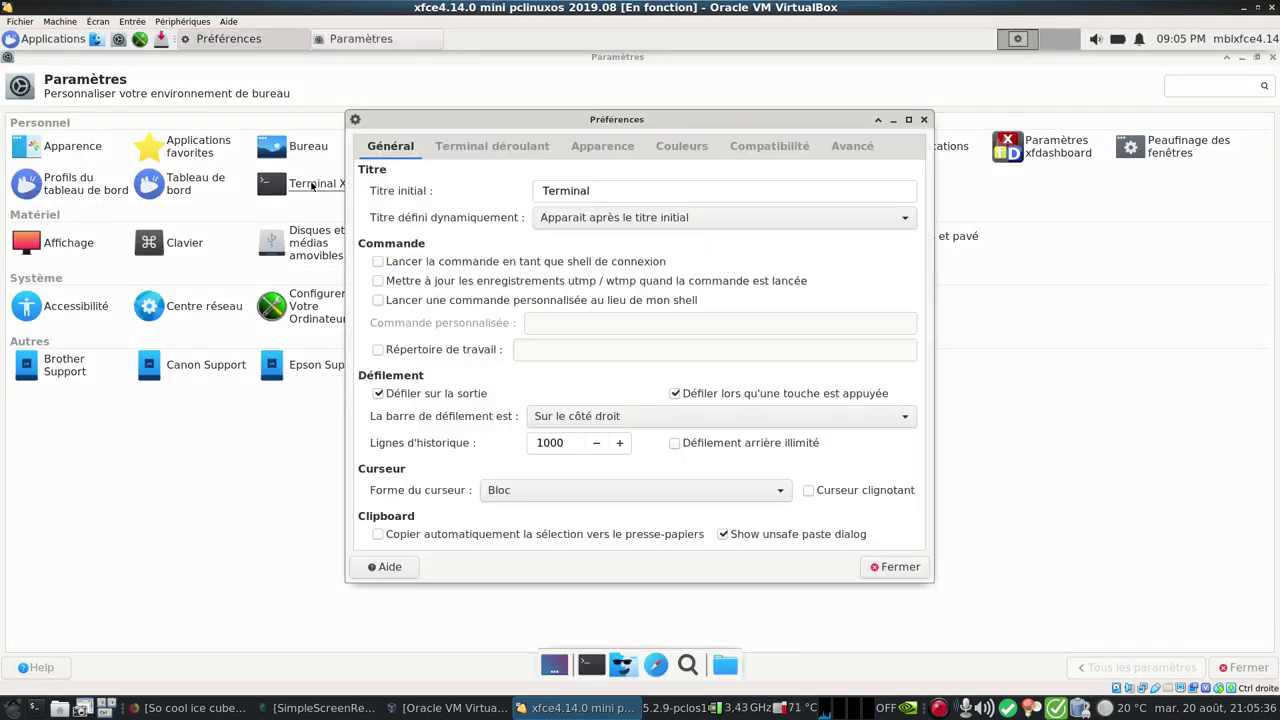
click(457, 148)
click(603, 147)
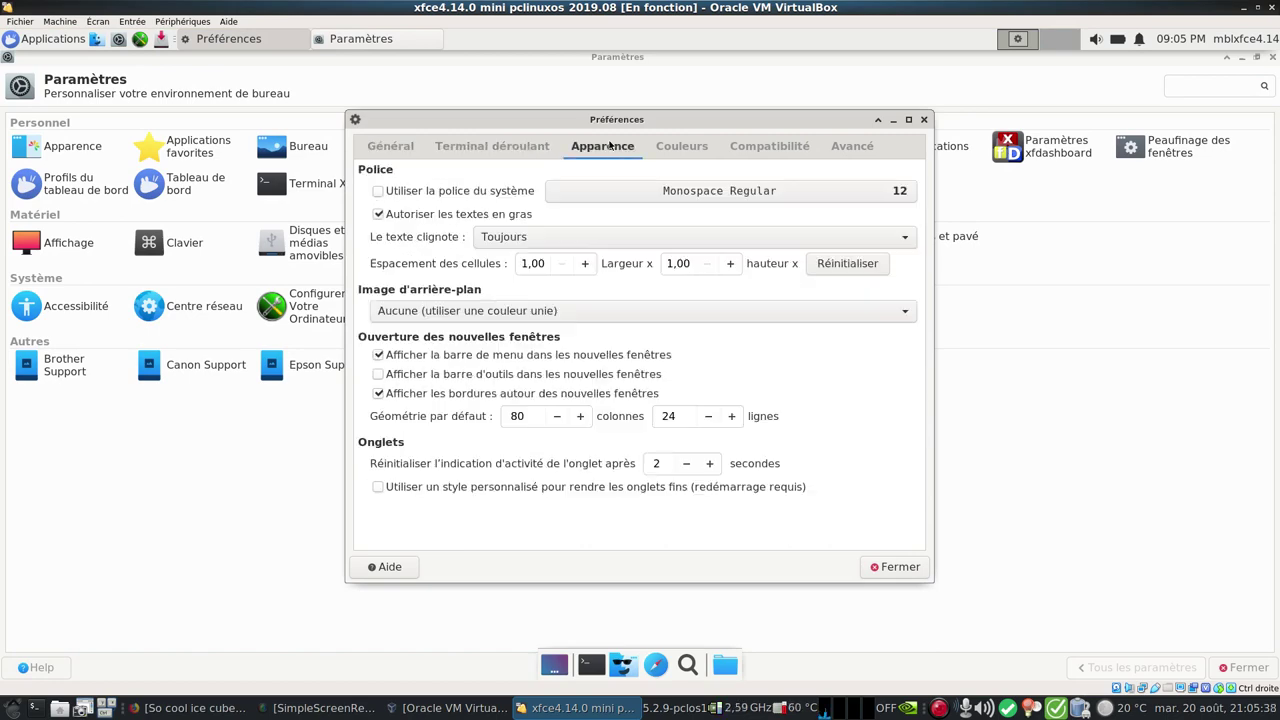
click(680, 148)
click(777, 146)
click(852, 147)
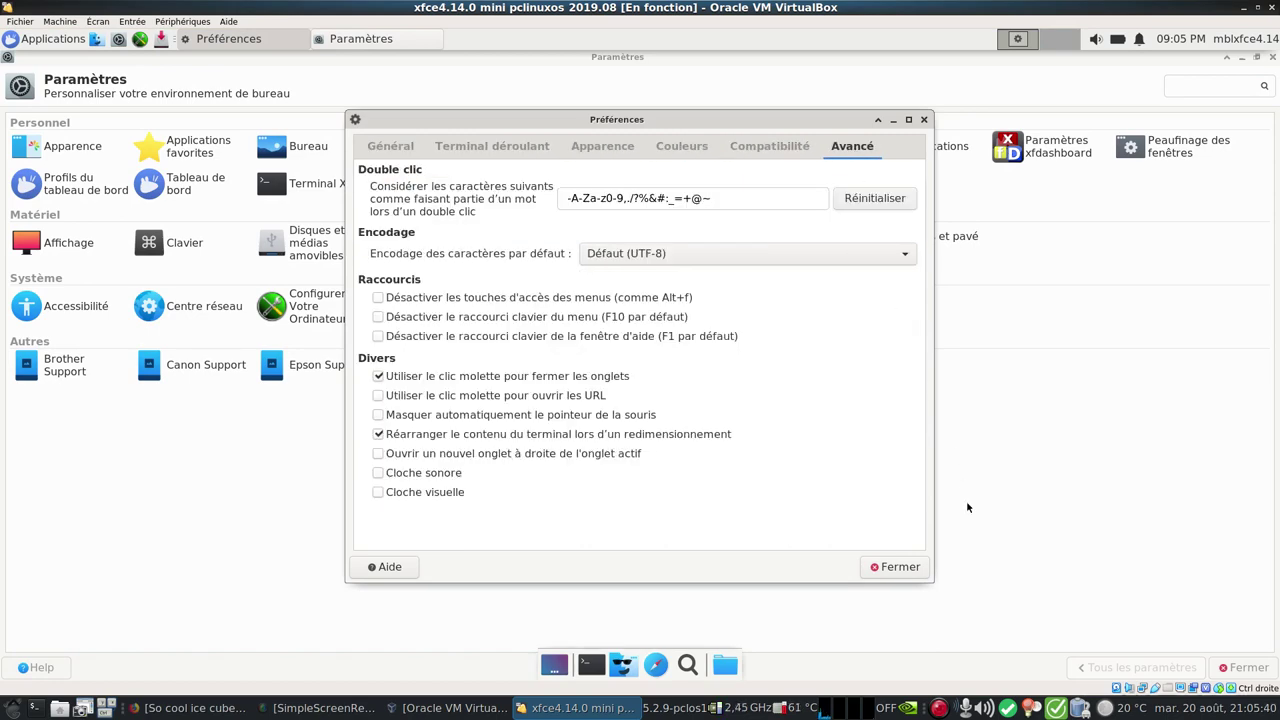
click(898, 567)
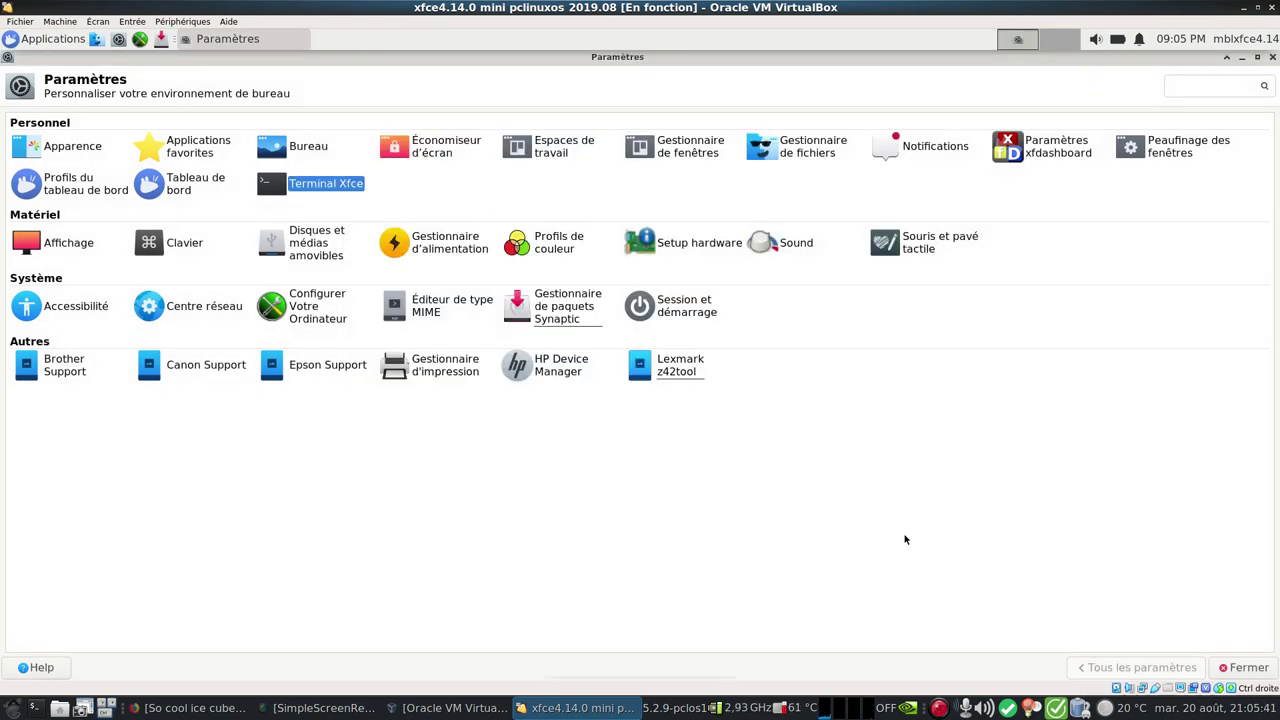
Review the general and advanced Affichage settings, switching Configure new displays when connected on and off again, and return to all settings
click(91, 248)
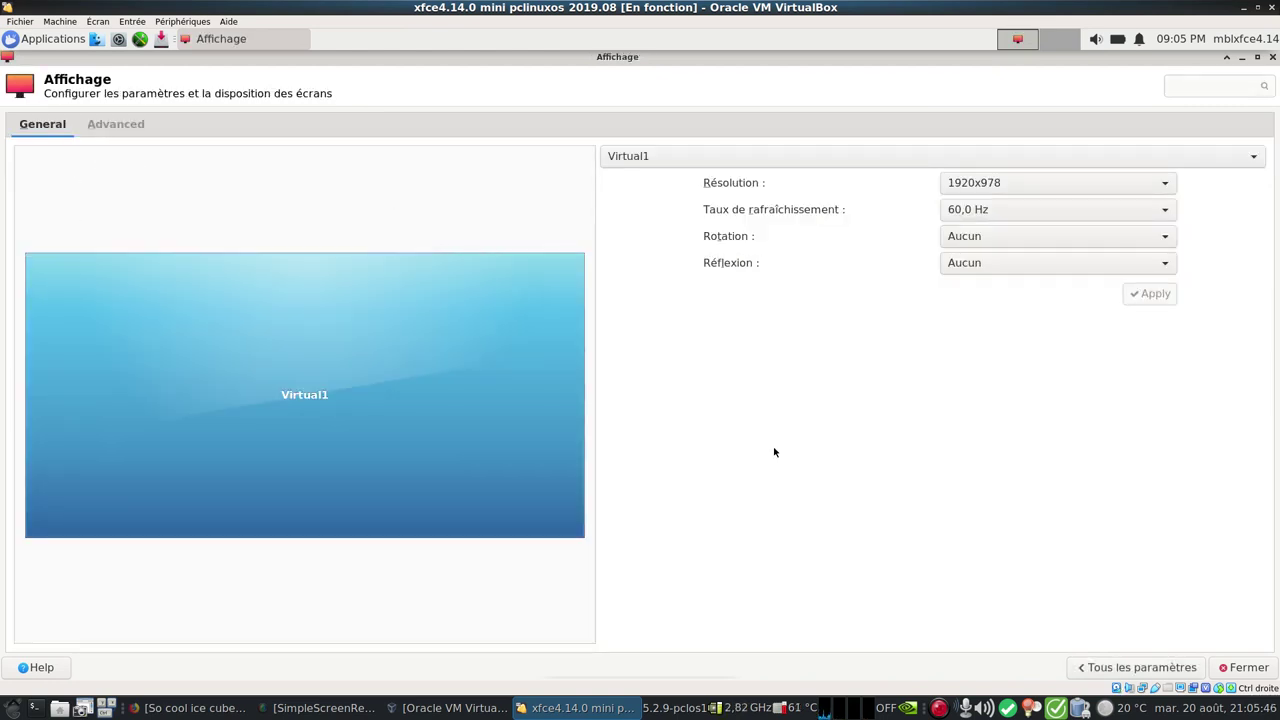
click(127, 127)
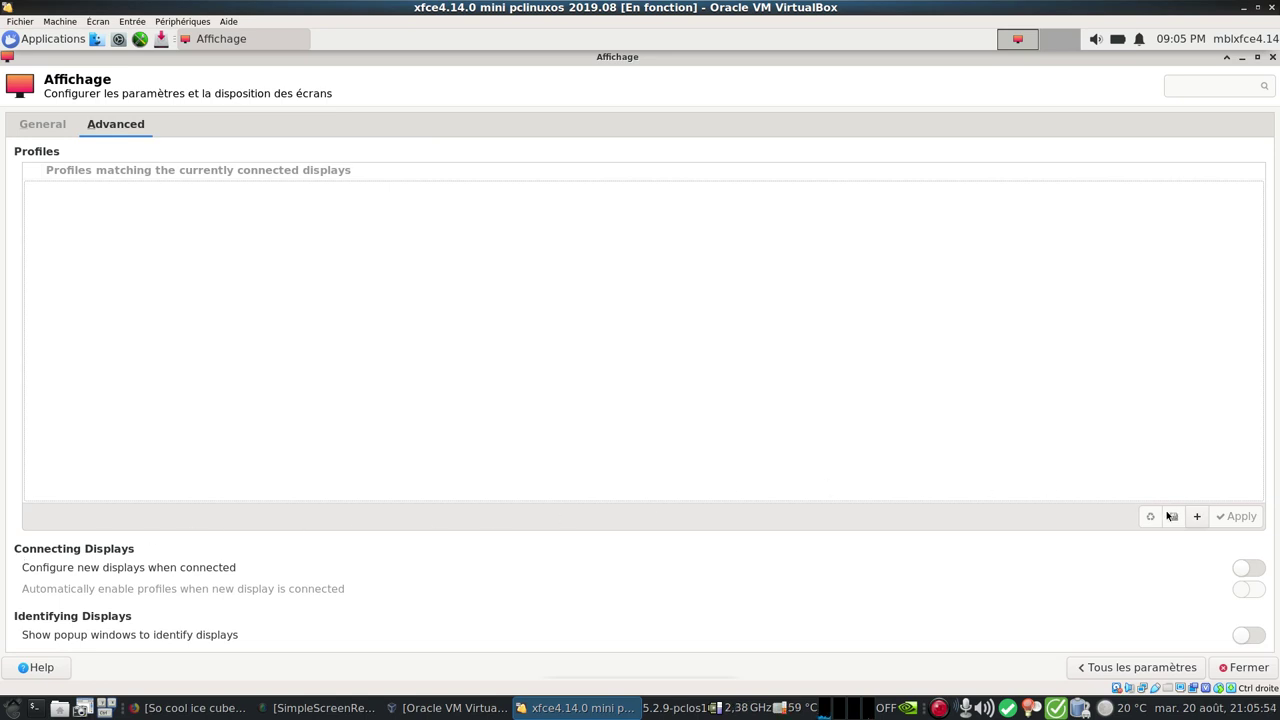
click(1251, 571)
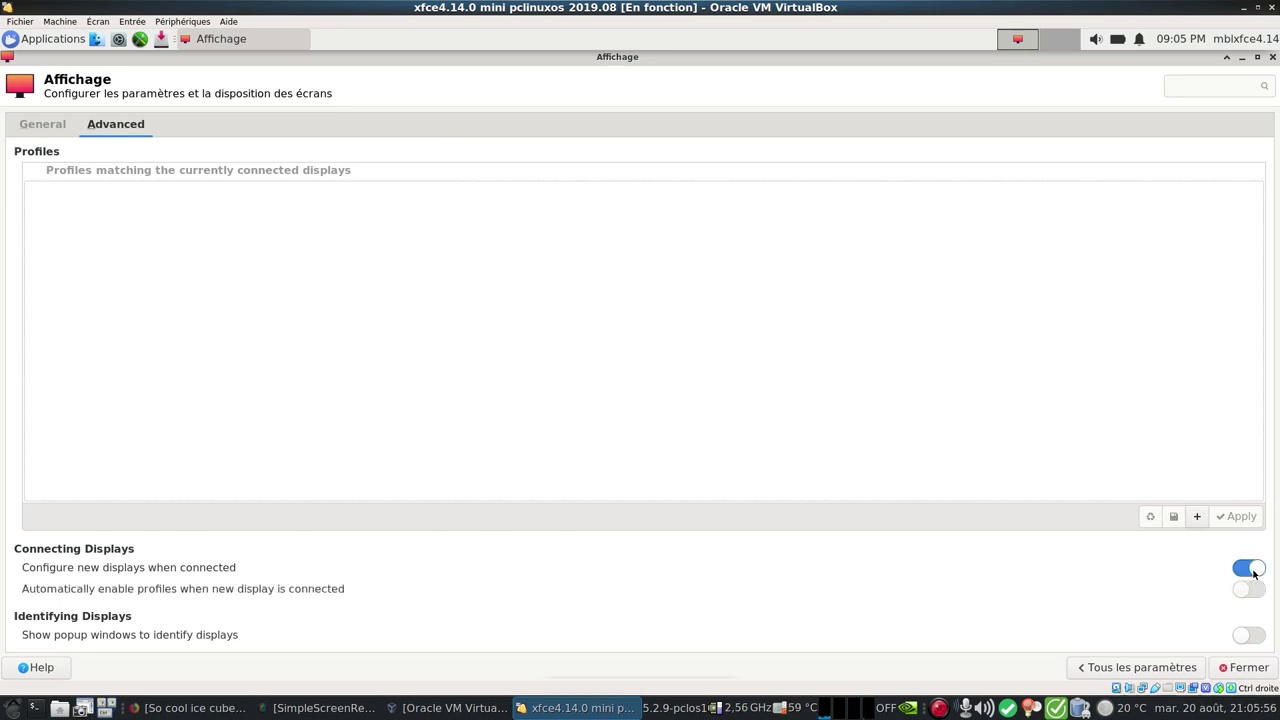
click(1251, 570)
click(1140, 667)
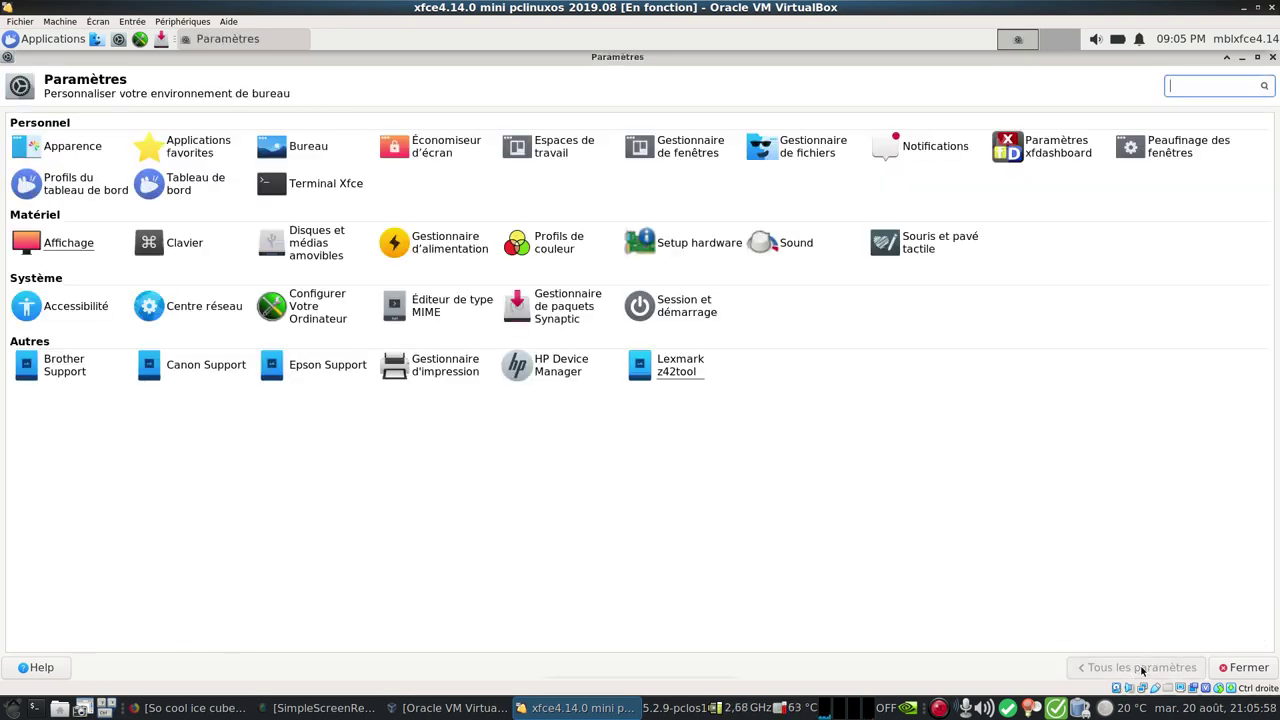
Review the Clavier behaviour, application shortcuts and layout settings, and return to all settings
click(188, 246)
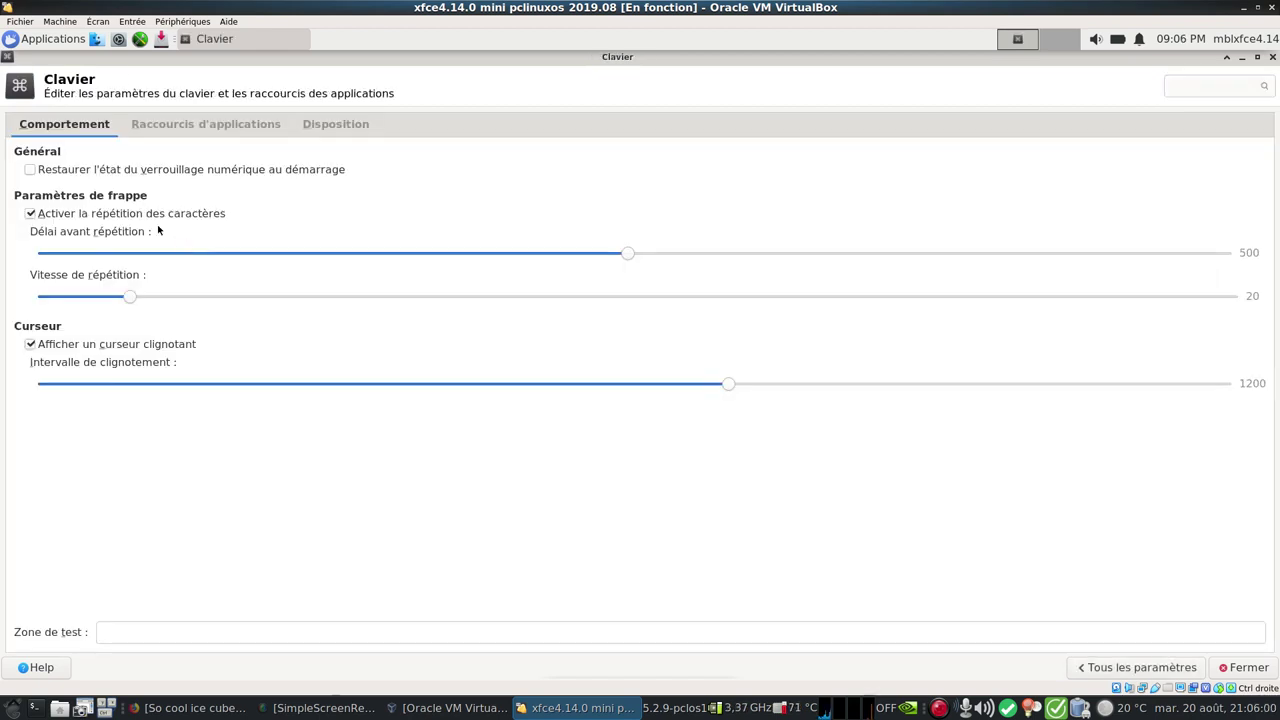
click(205, 124)
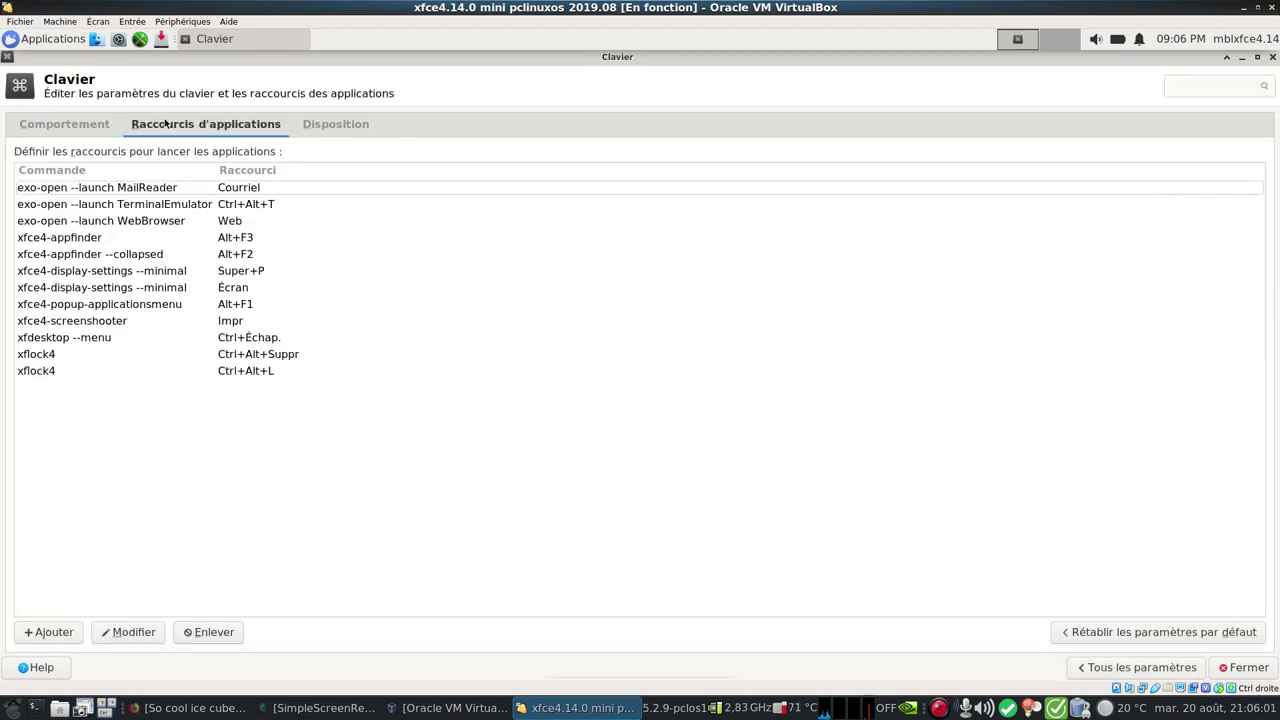
click(316, 128)
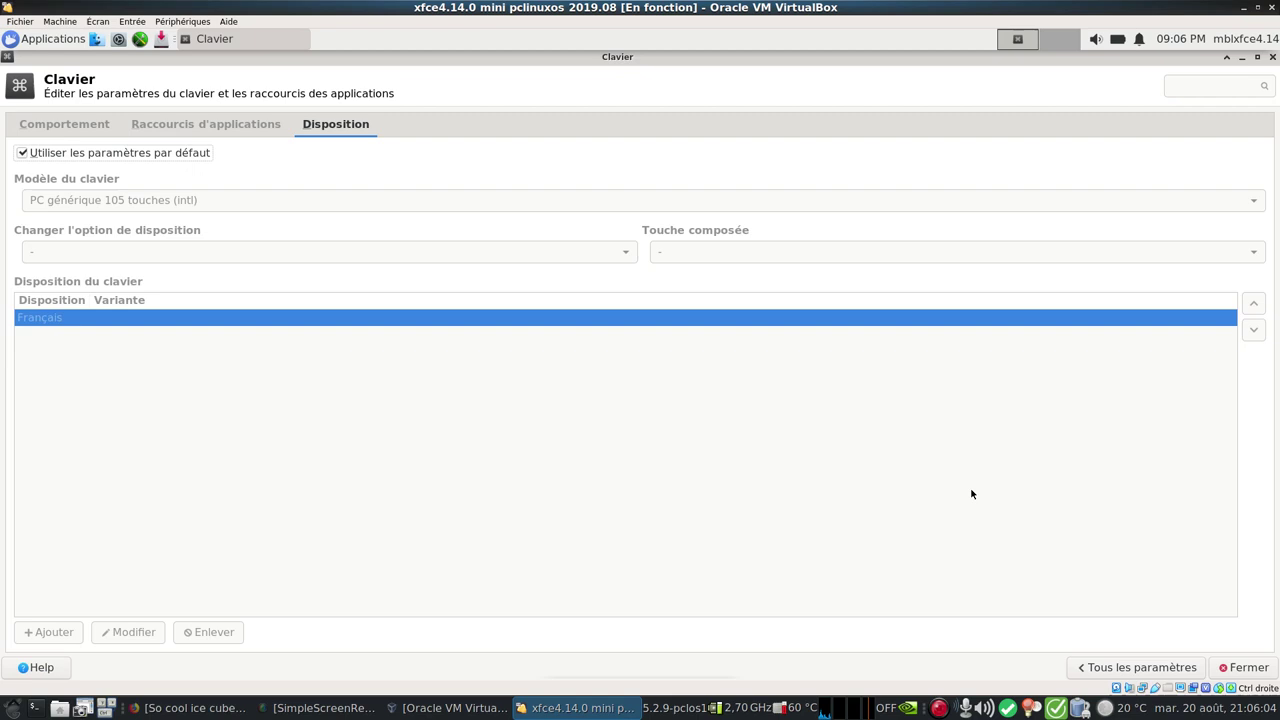
click(1100, 662)
Review Disques et médias amovibles for multimedia, cameras, PDAs, printers and input devices, and return to all settings
click(313, 242)
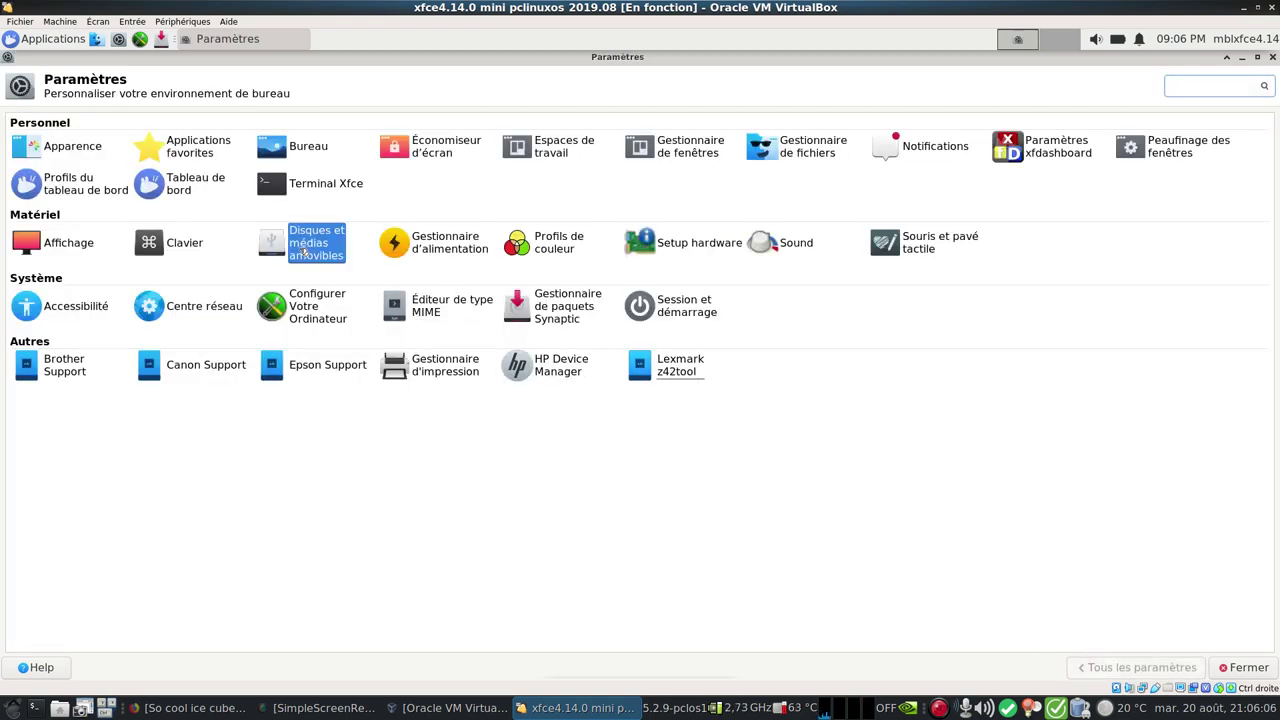
click(145, 126)
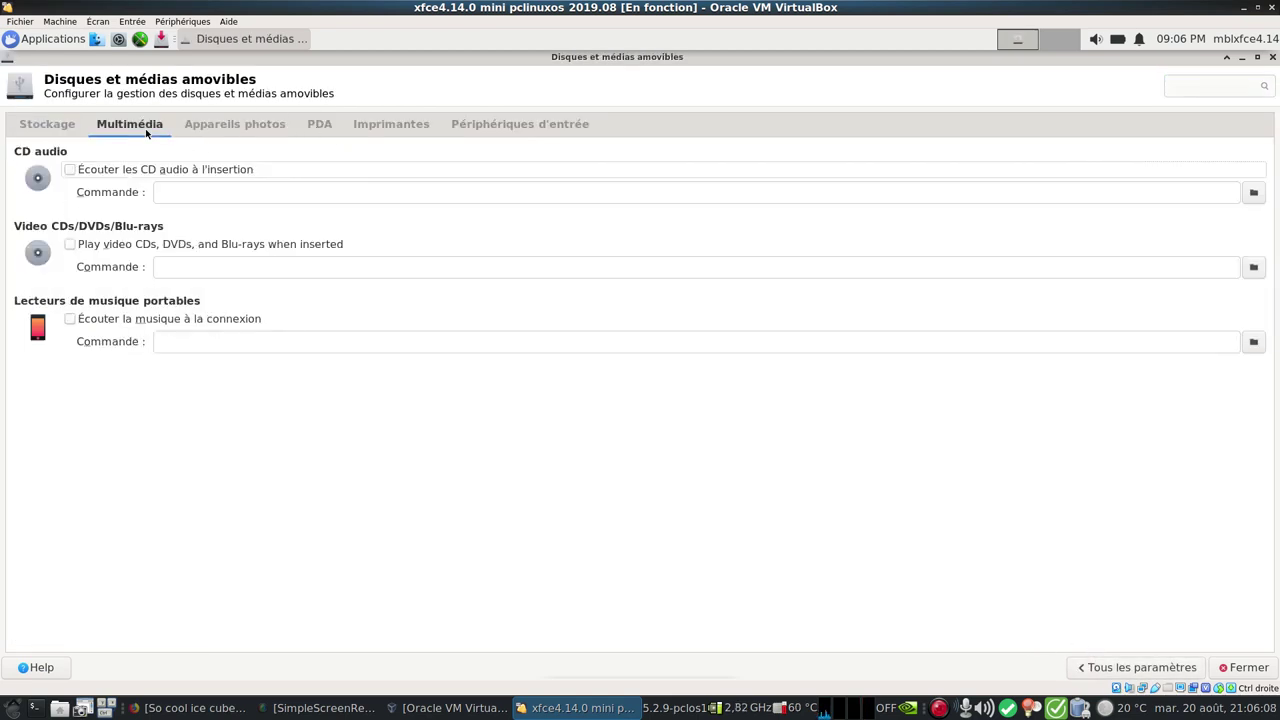
click(233, 124)
click(319, 124)
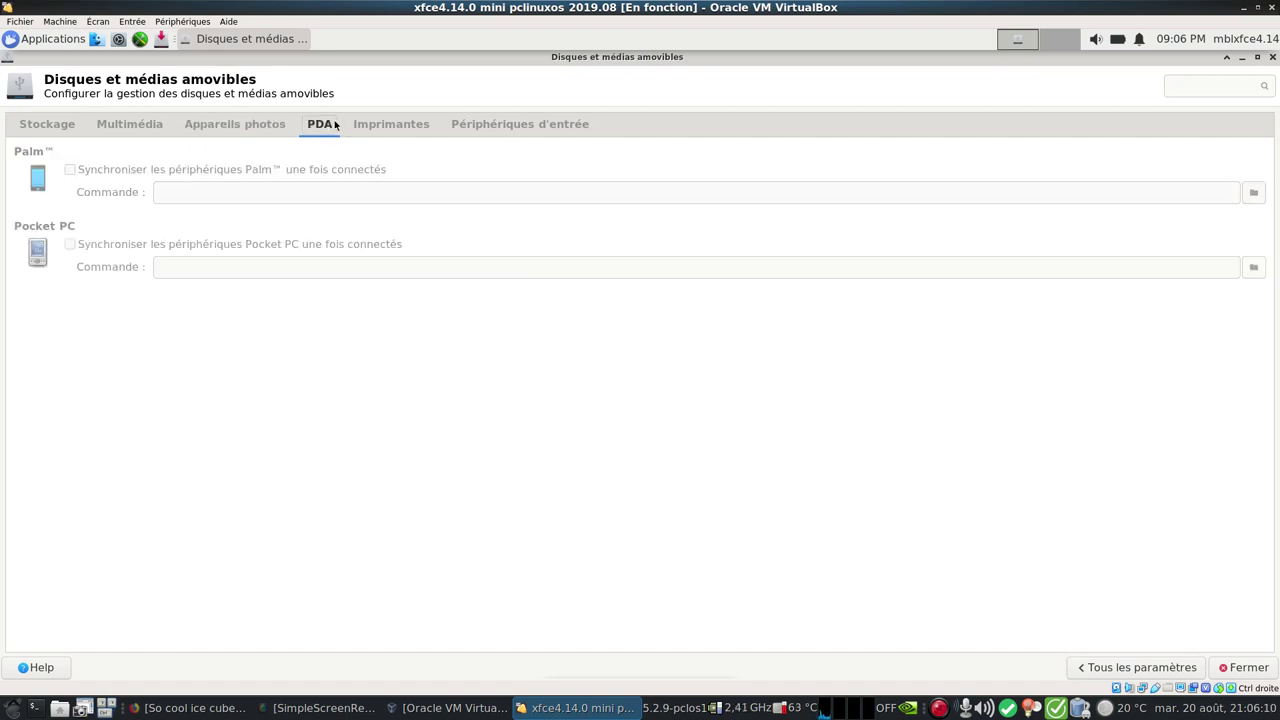
click(373, 125)
click(509, 127)
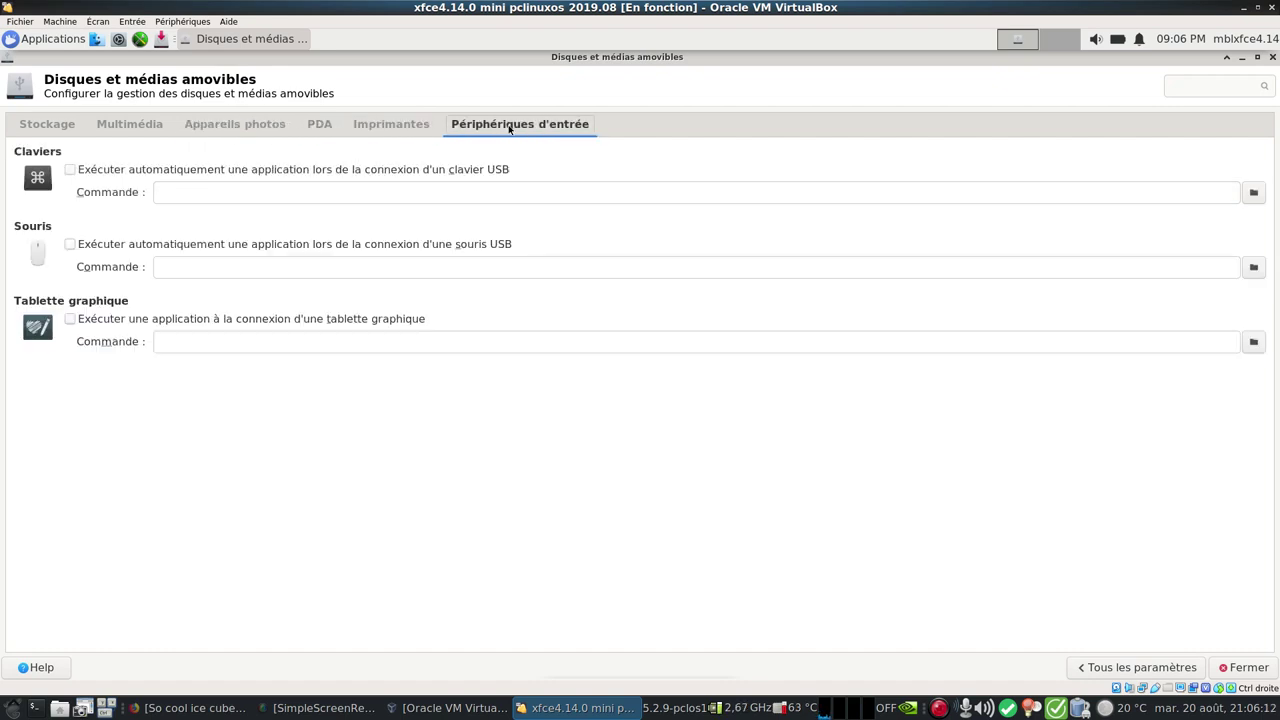
click(1140, 667)
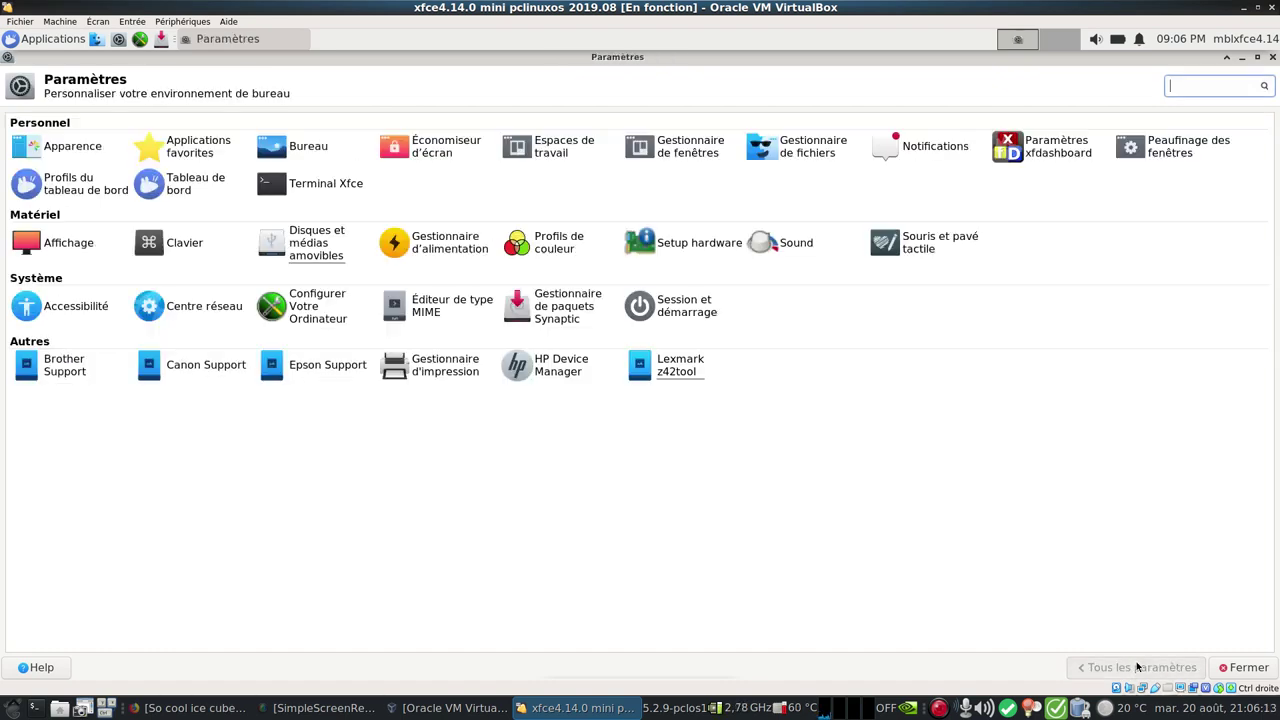
Review the Gestionnaire d'alimentation general, system, screen and device settings, and look over Profils de couleur
click(478, 255)
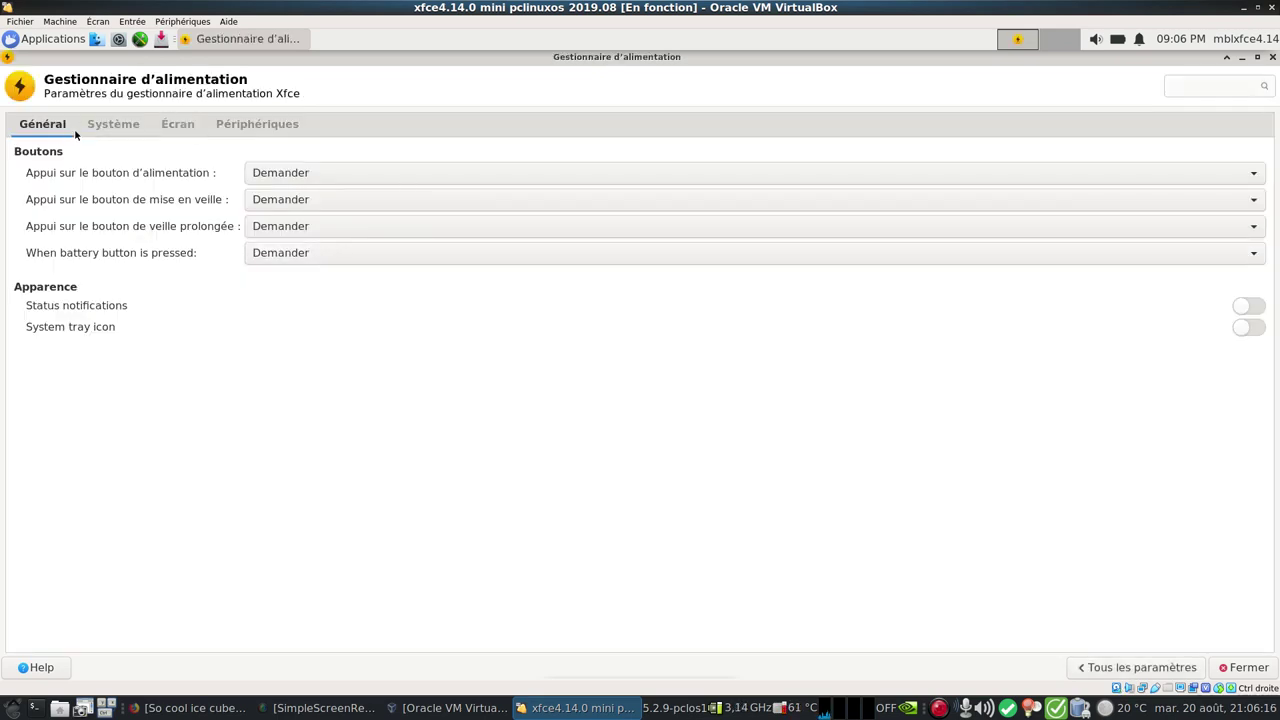
click(100, 125)
click(175, 125)
click(232, 125)
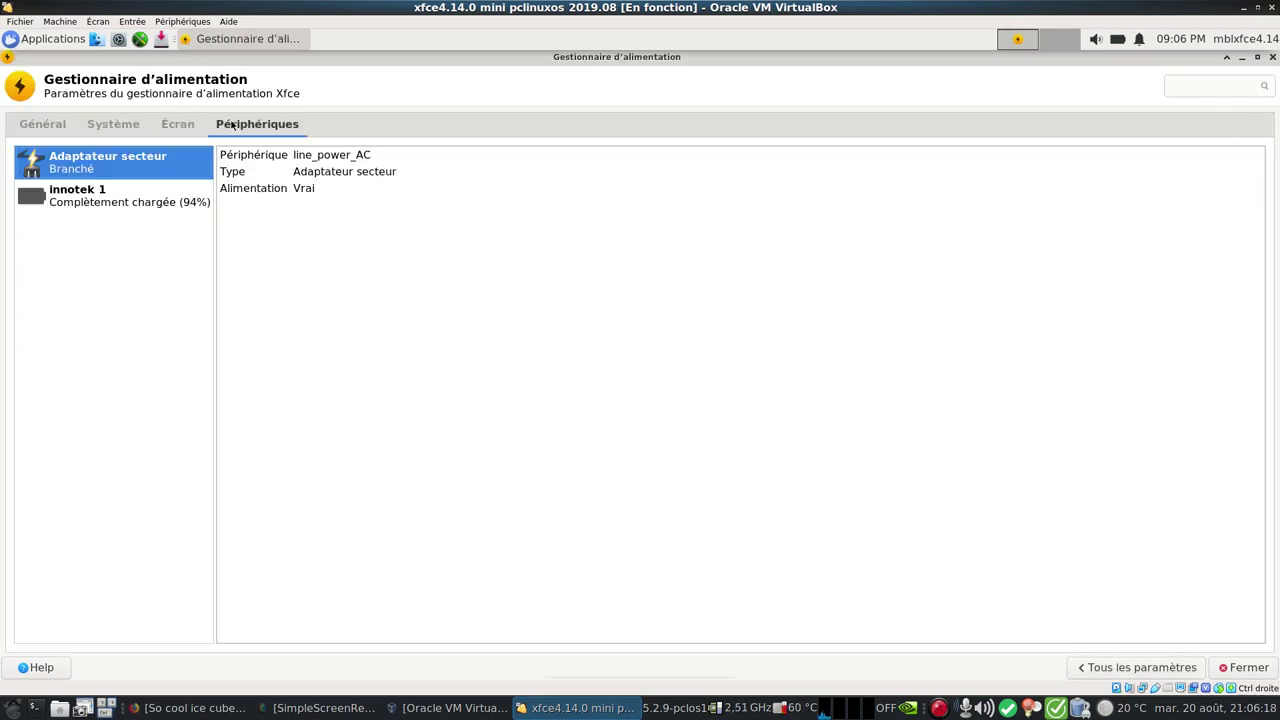
click(1140, 667)
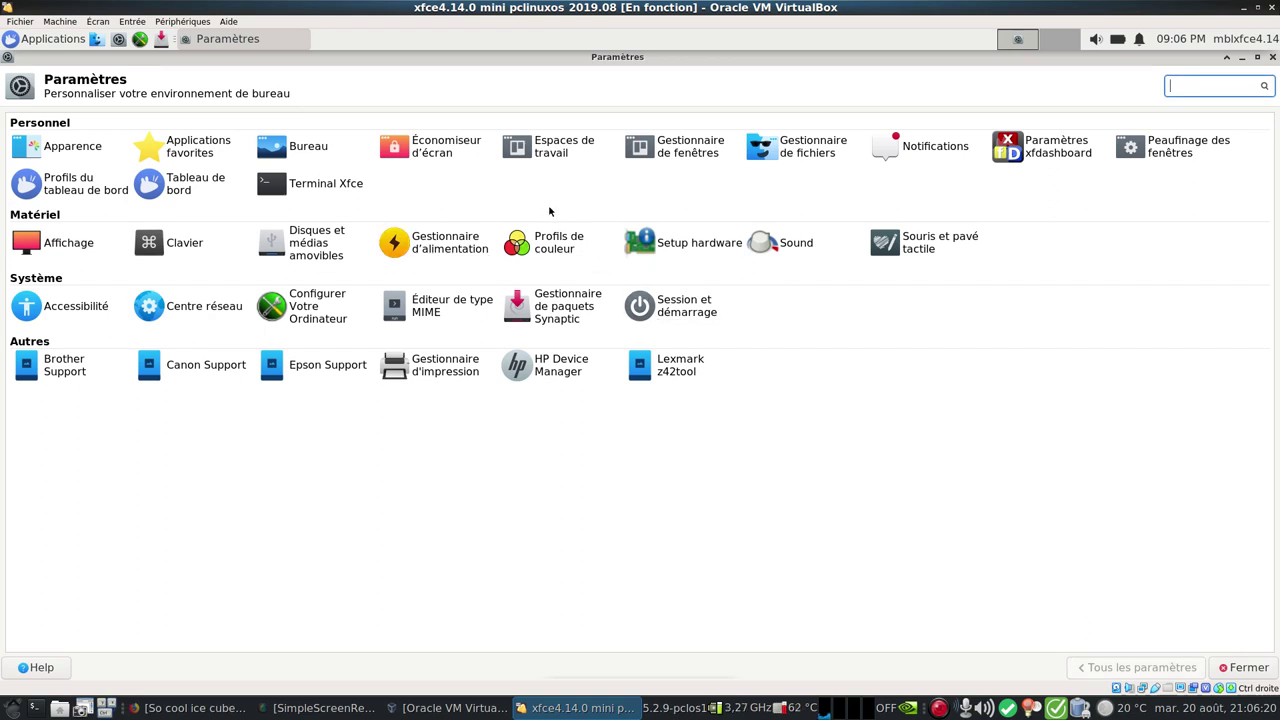
click(570, 248)
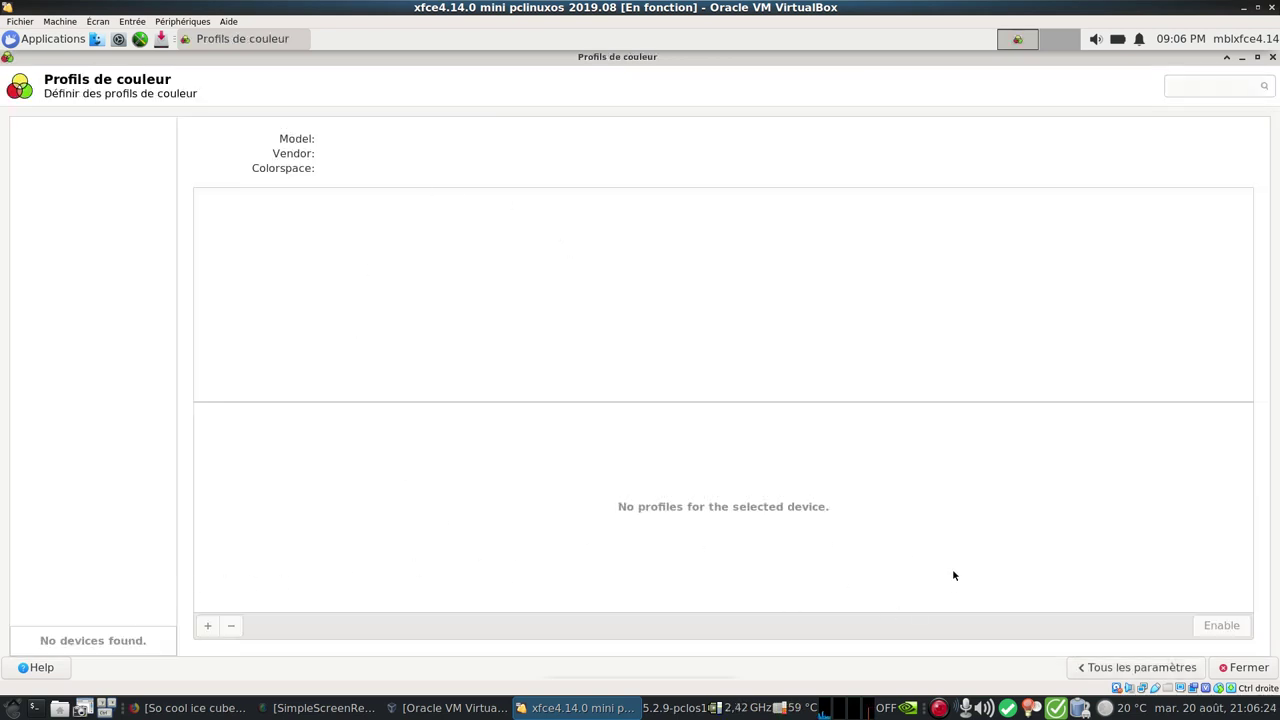
click(1140, 667)
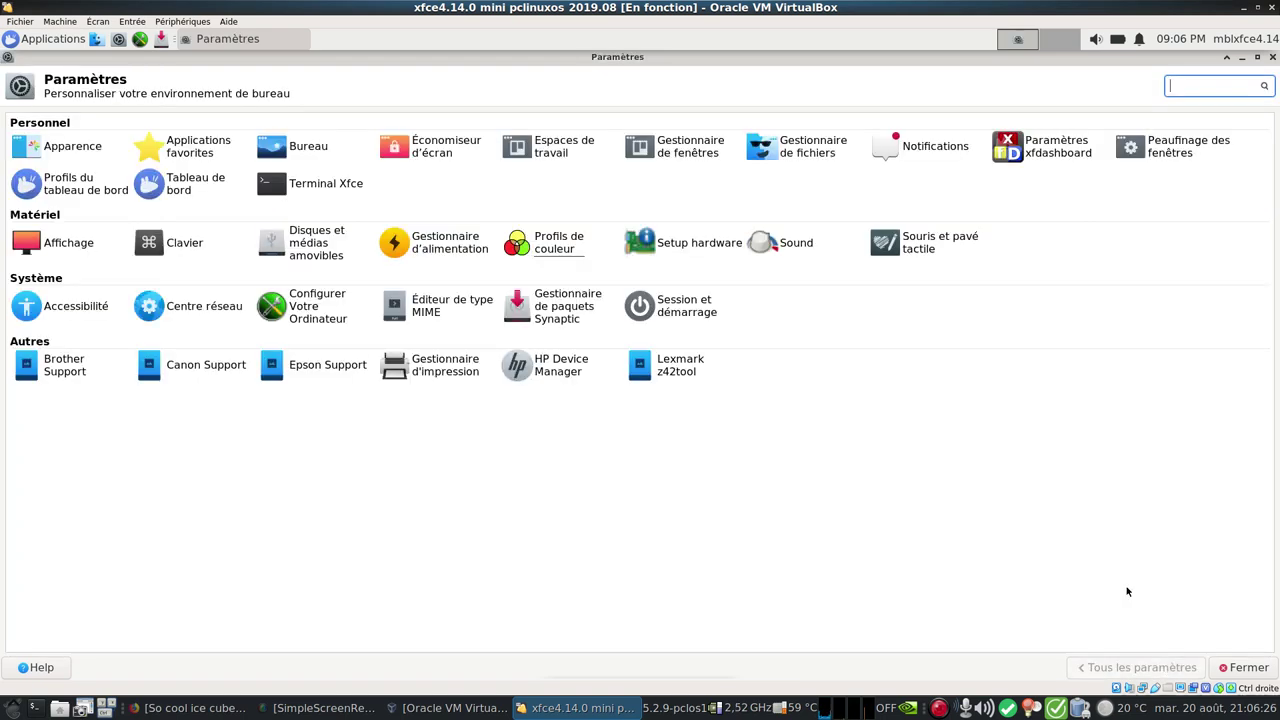
Review the Sound volume control from playback to input devices, and open Setup hardware, cancelling its administrative password request
click(780, 243)
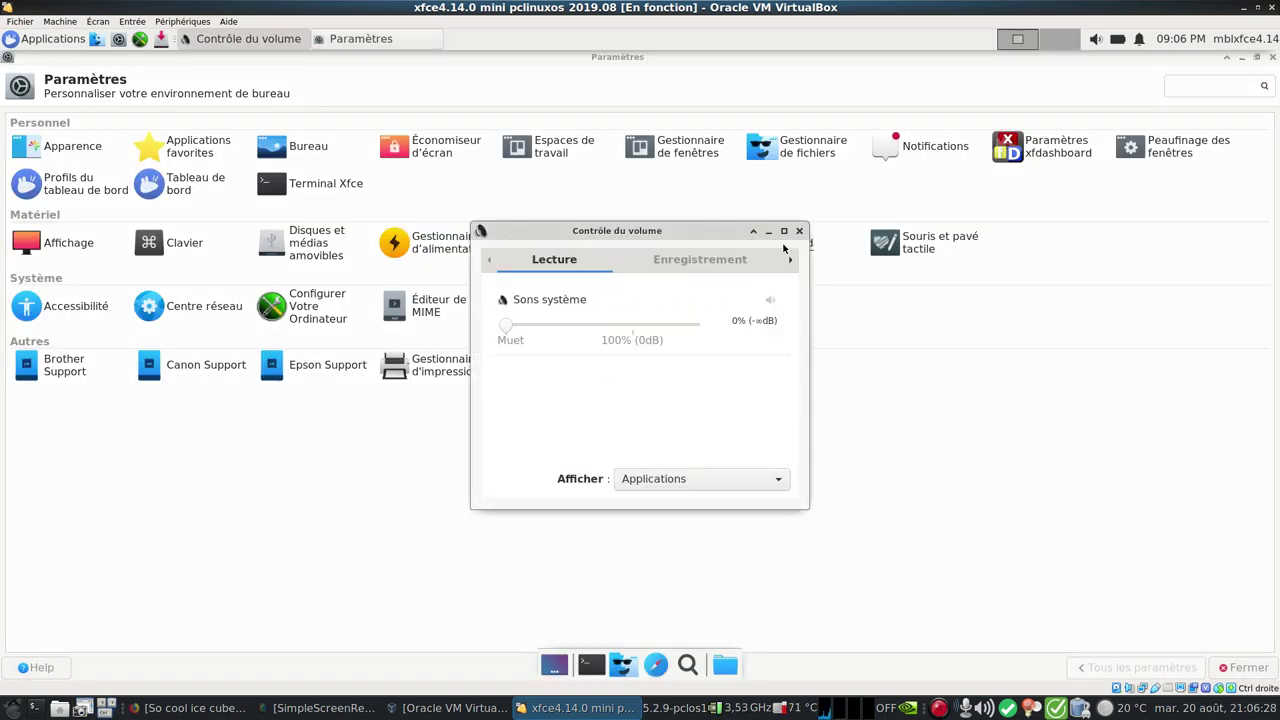
click(791, 260)
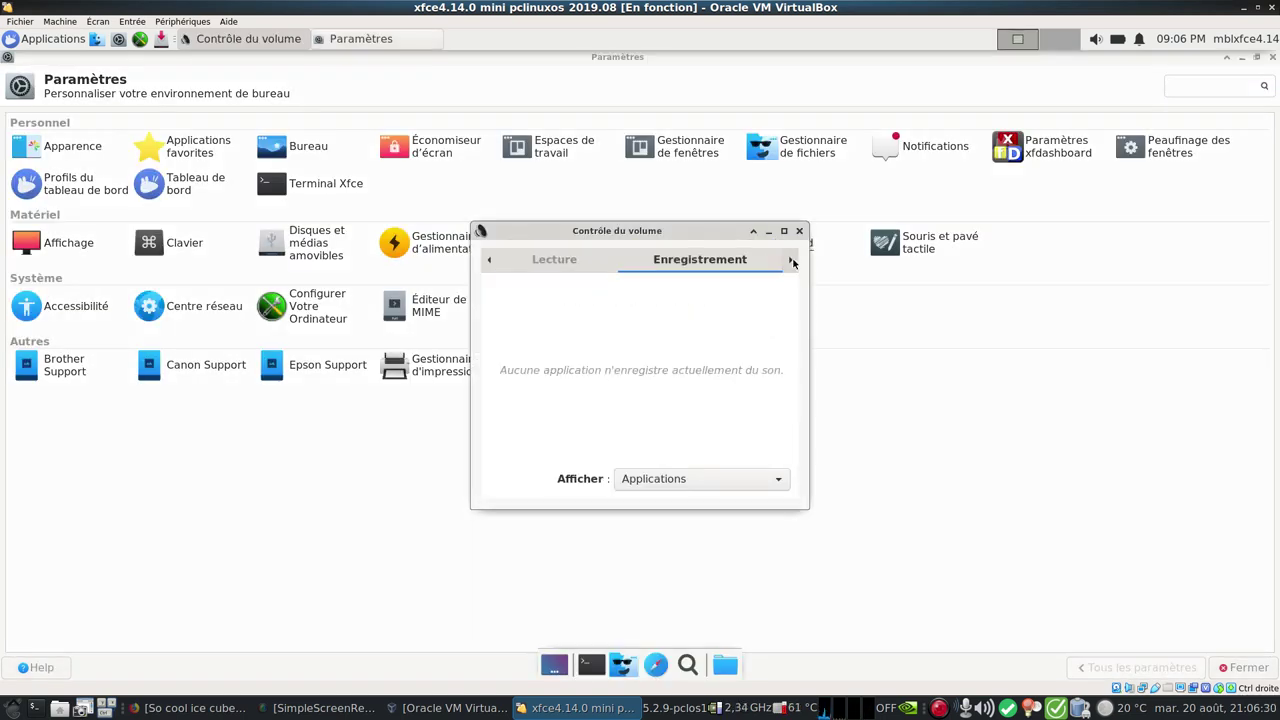
click(792, 261)
click(792, 261)
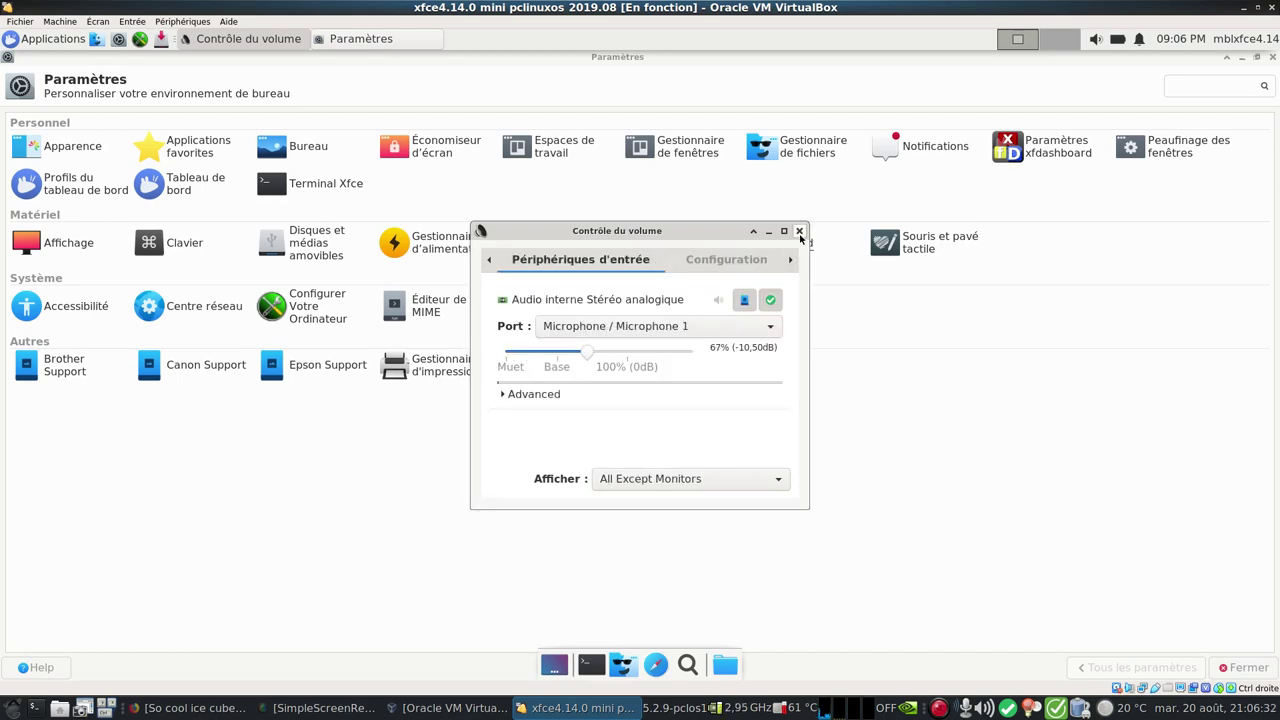
click(799, 231)
click(686, 245)
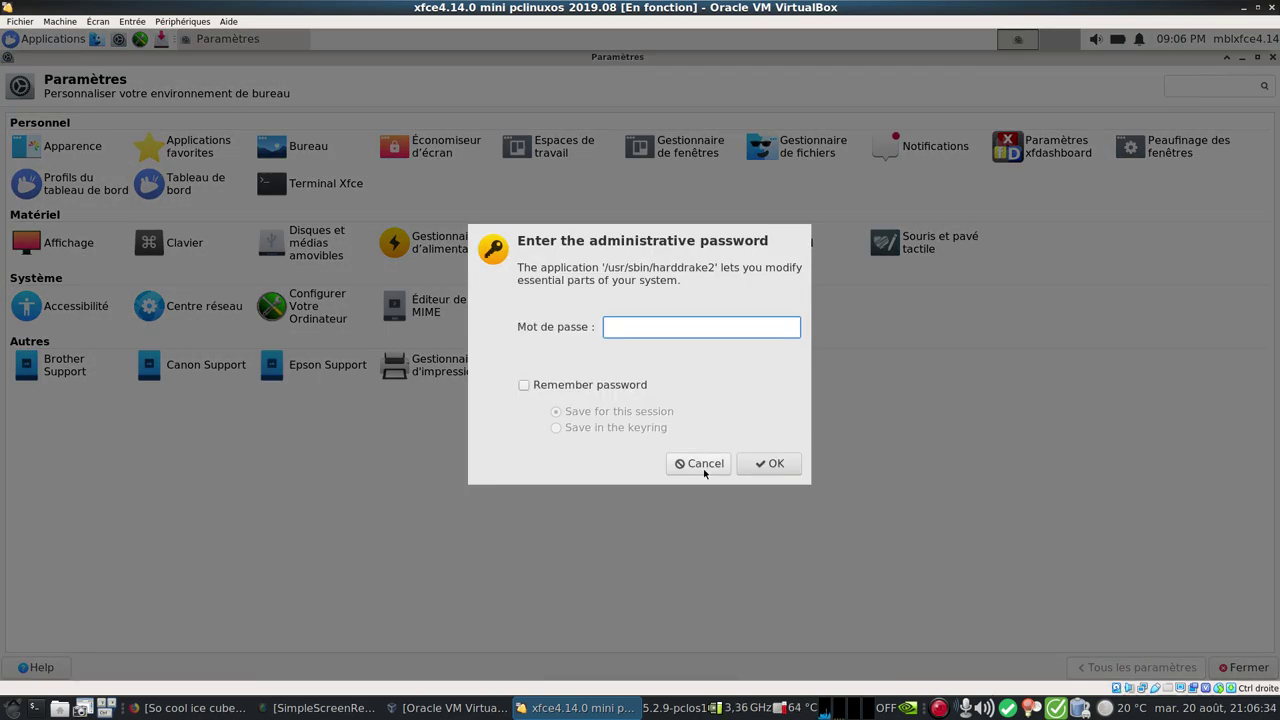
click(699, 464)
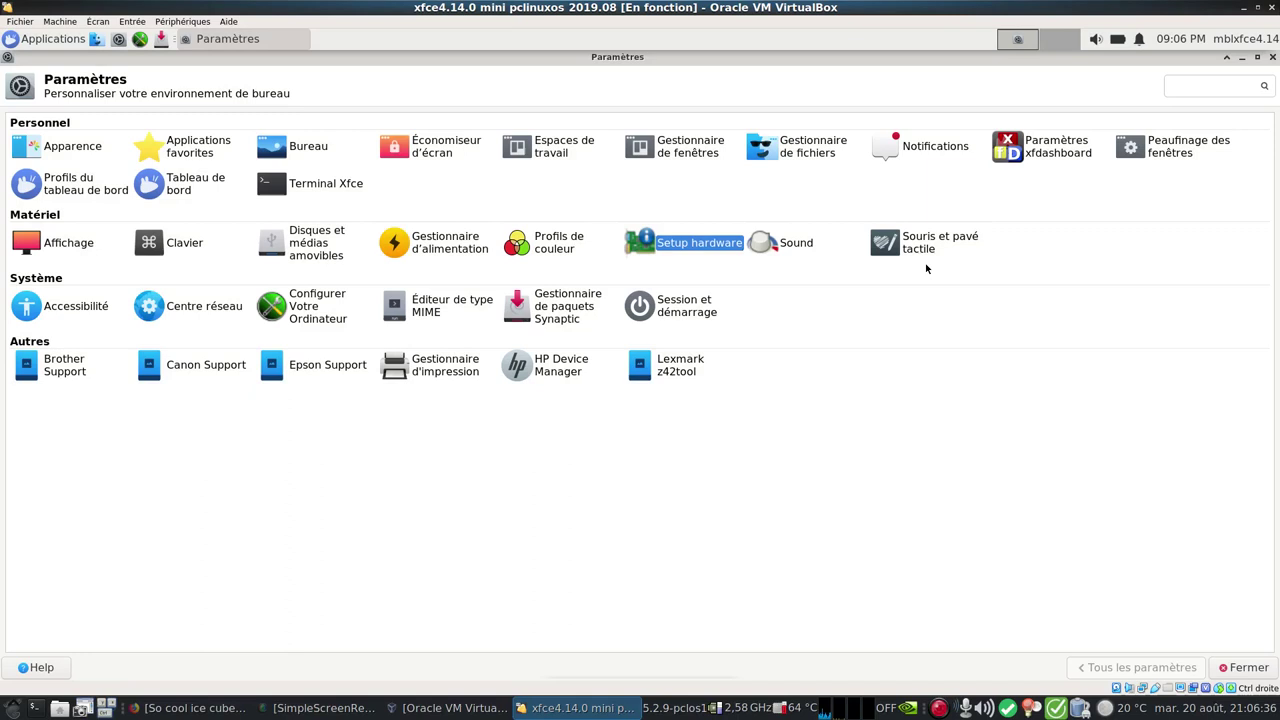
Review the devices, behaviour and cursor themes in Souris et pavé tactile, and look over the Éditeur de type MIME
click(925, 245)
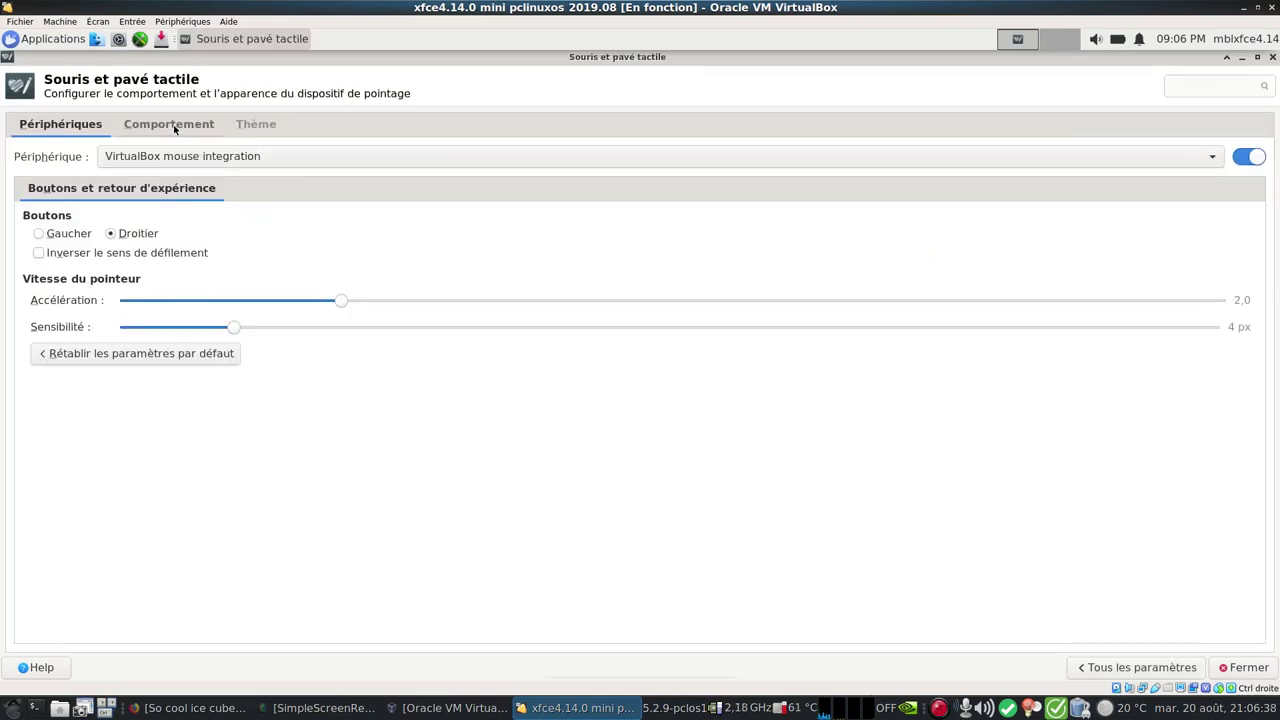
click(173, 124)
click(242, 122)
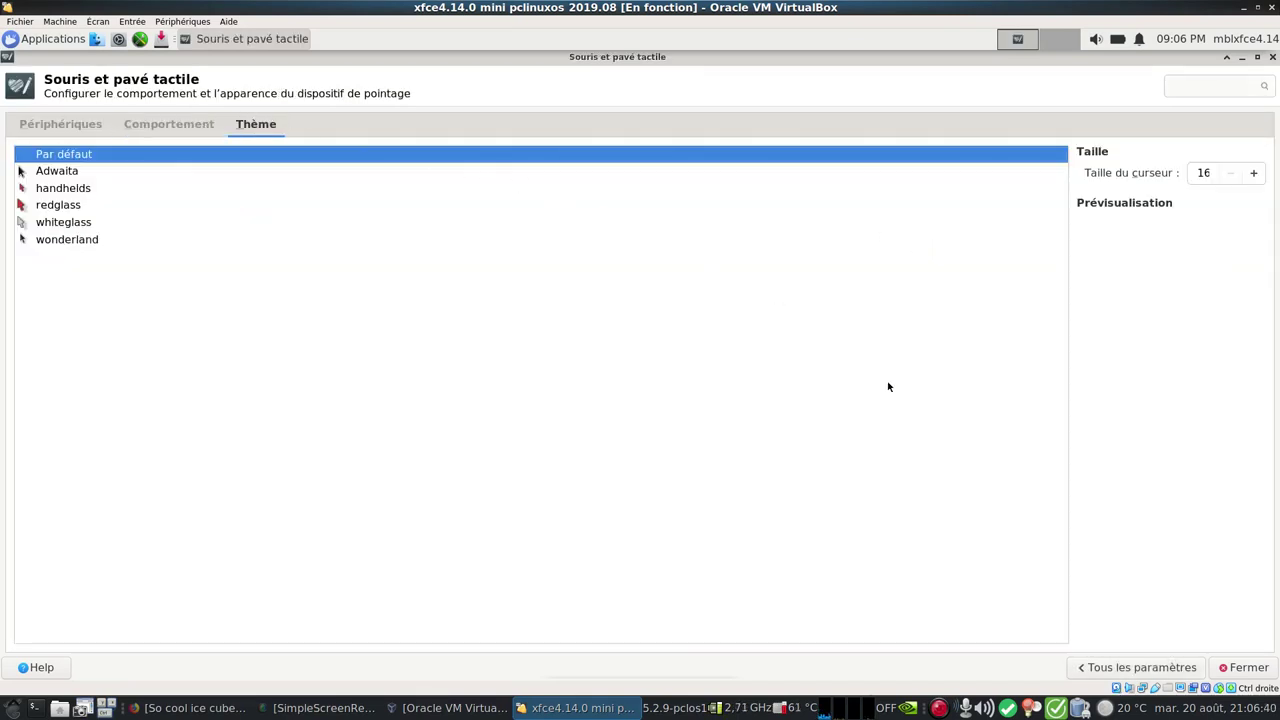
click(1126, 668)
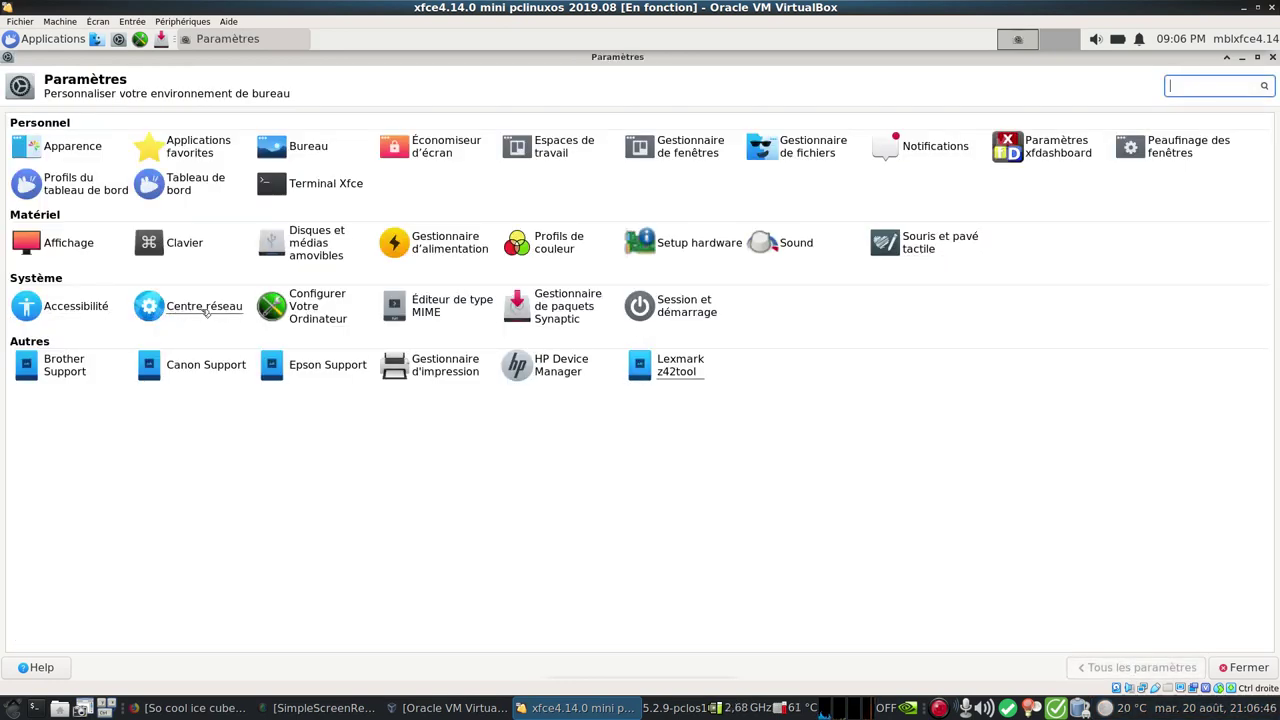
click(452, 305)
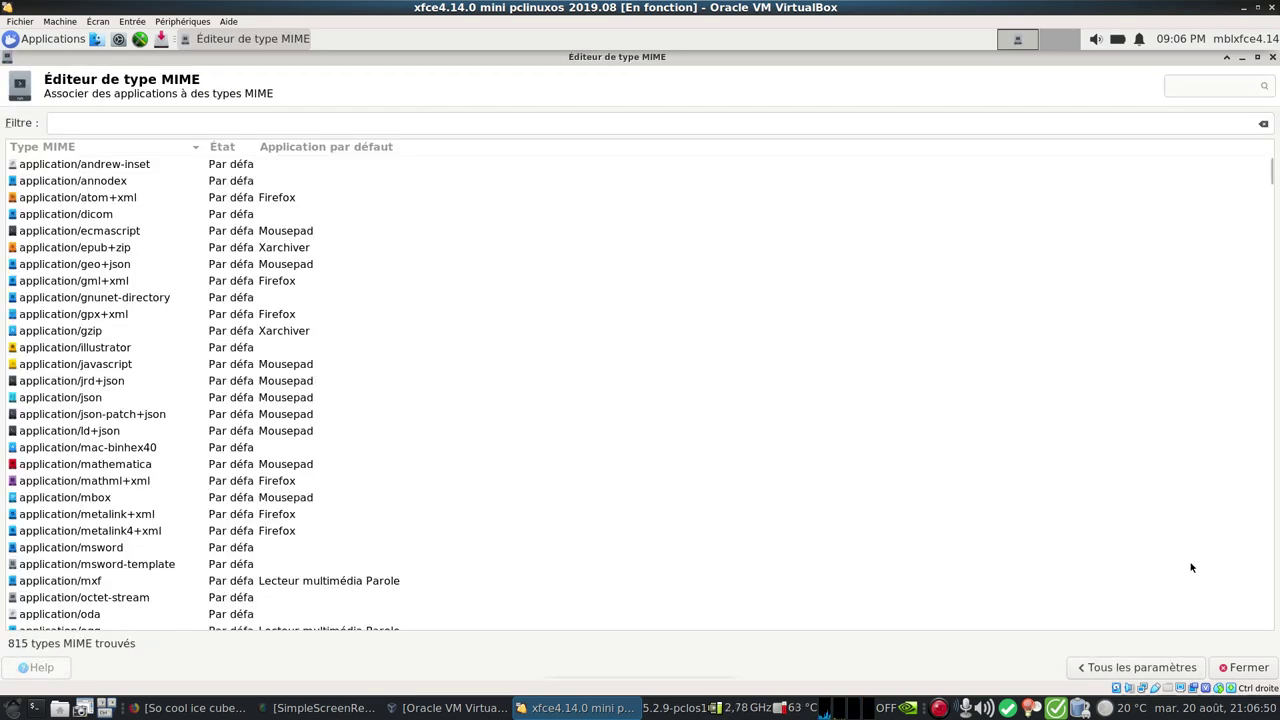
click(1137, 667)
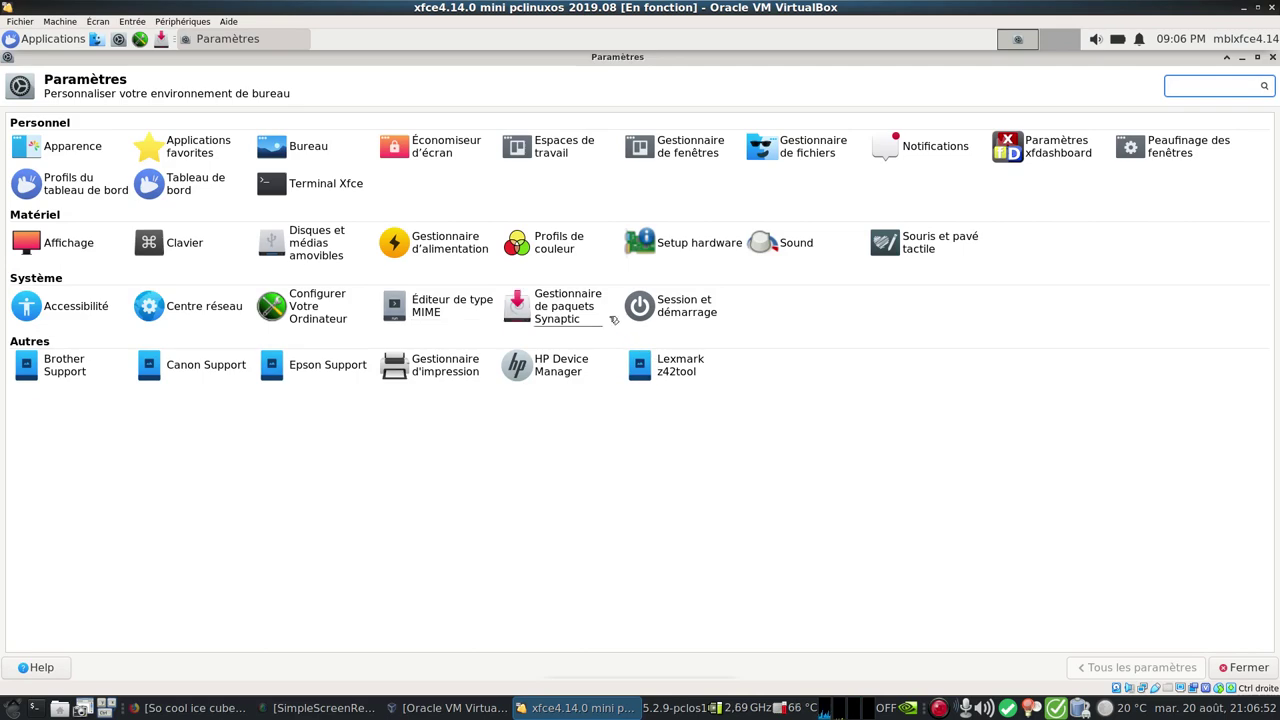
Review the general, autostart, current session, saved sessions and advanced settings in Session et démarrage, and return to all settings
click(686, 306)
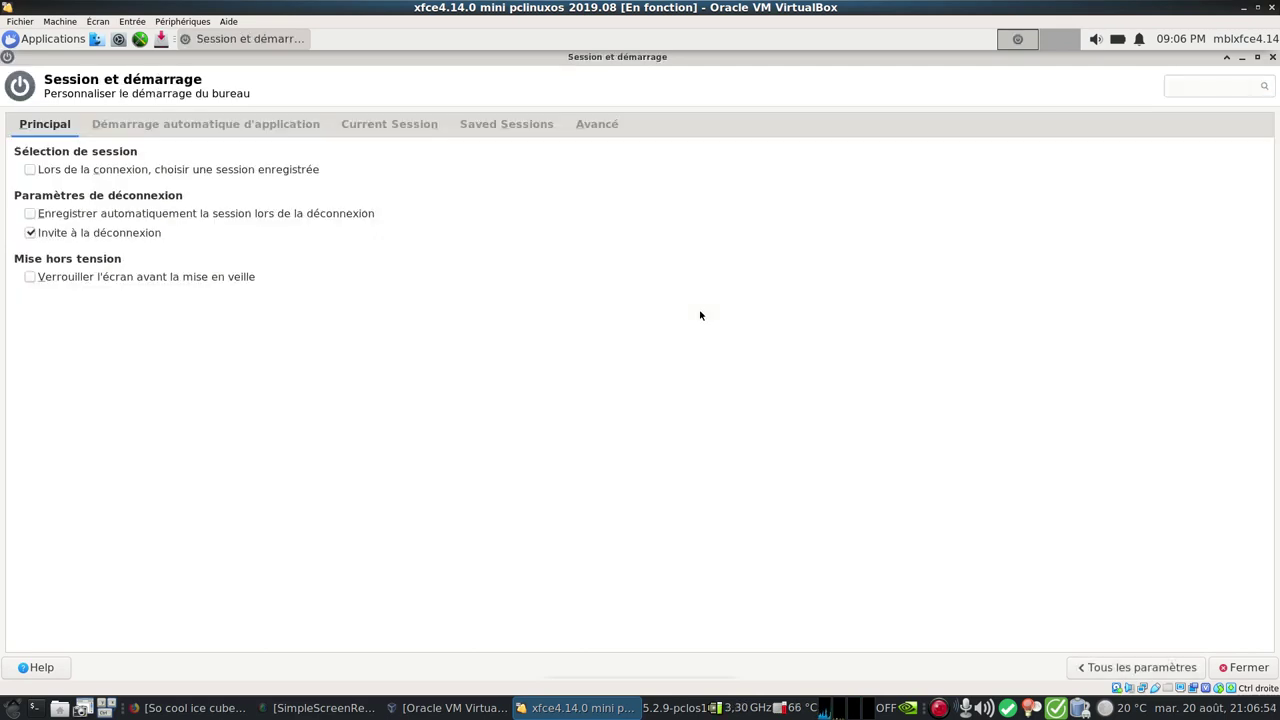
click(144, 127)
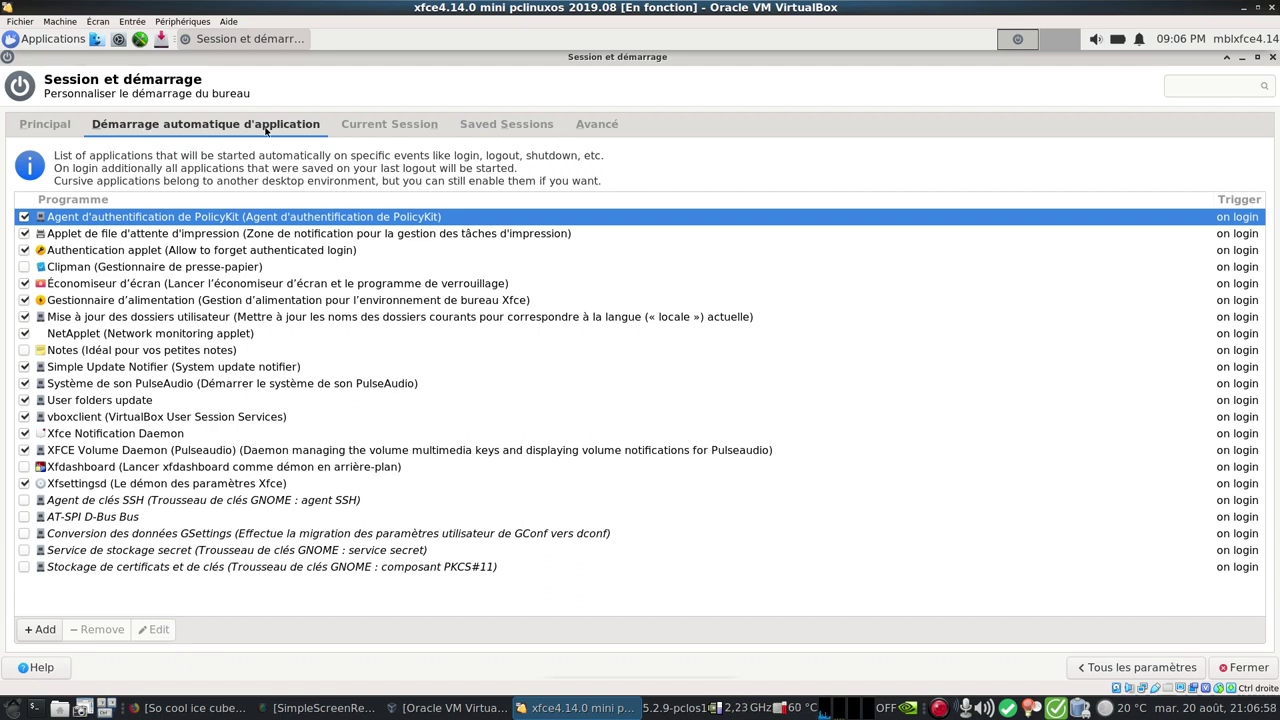
click(389, 127)
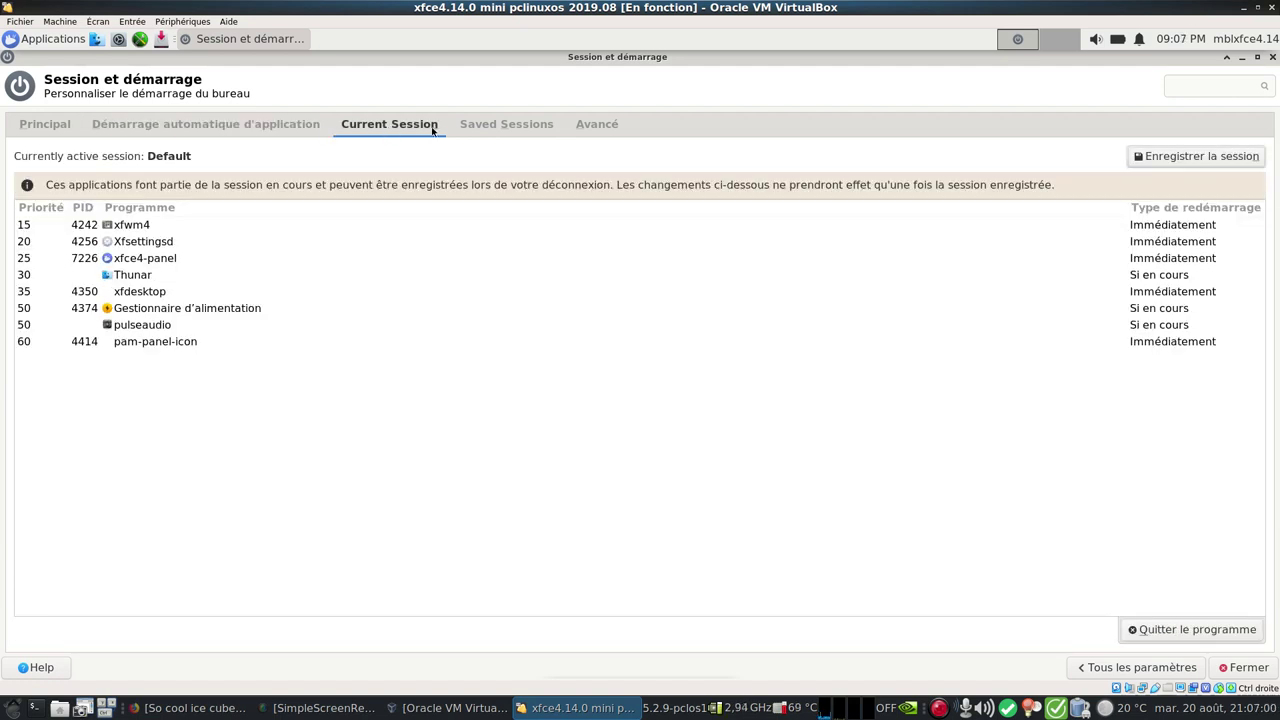
click(485, 127)
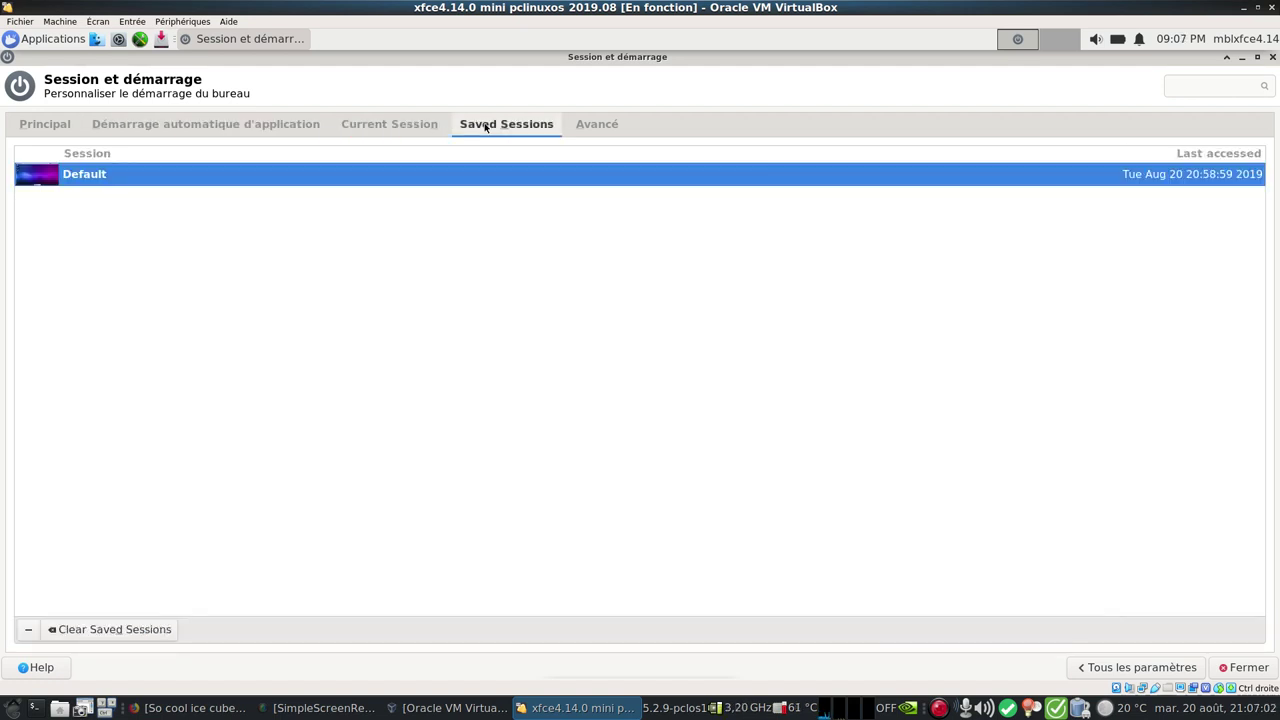
click(594, 131)
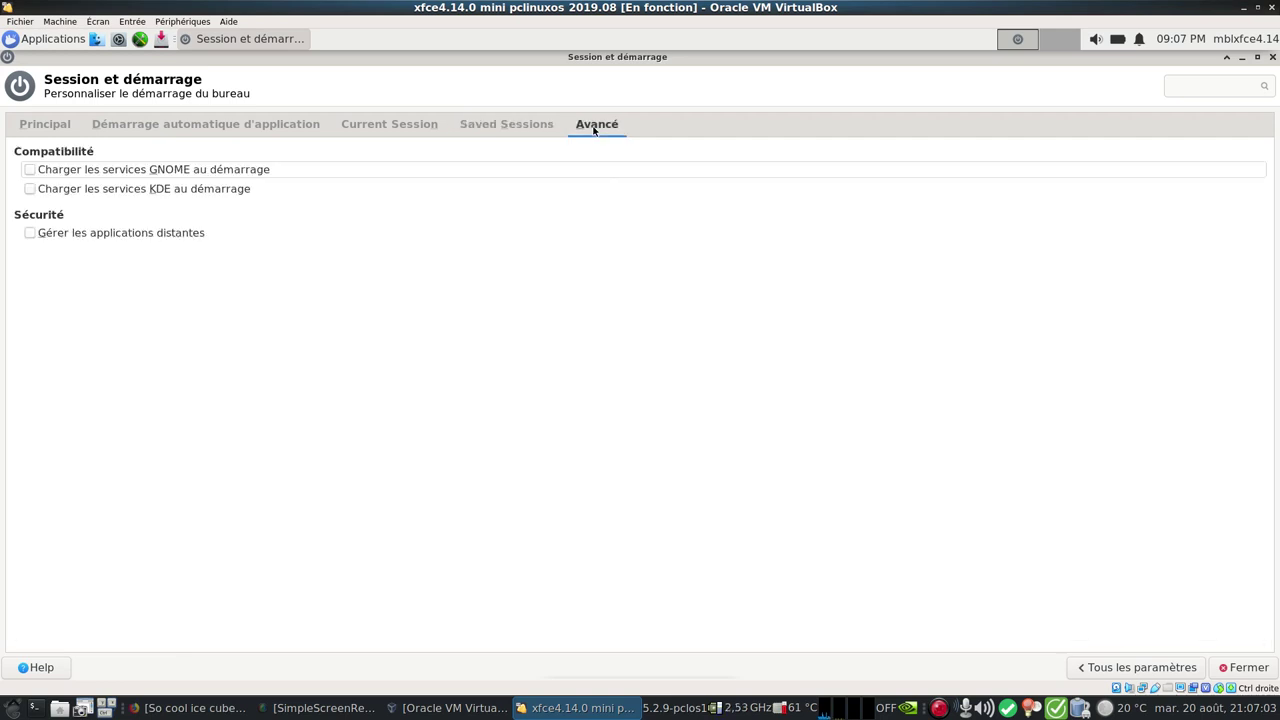
click(1137, 667)
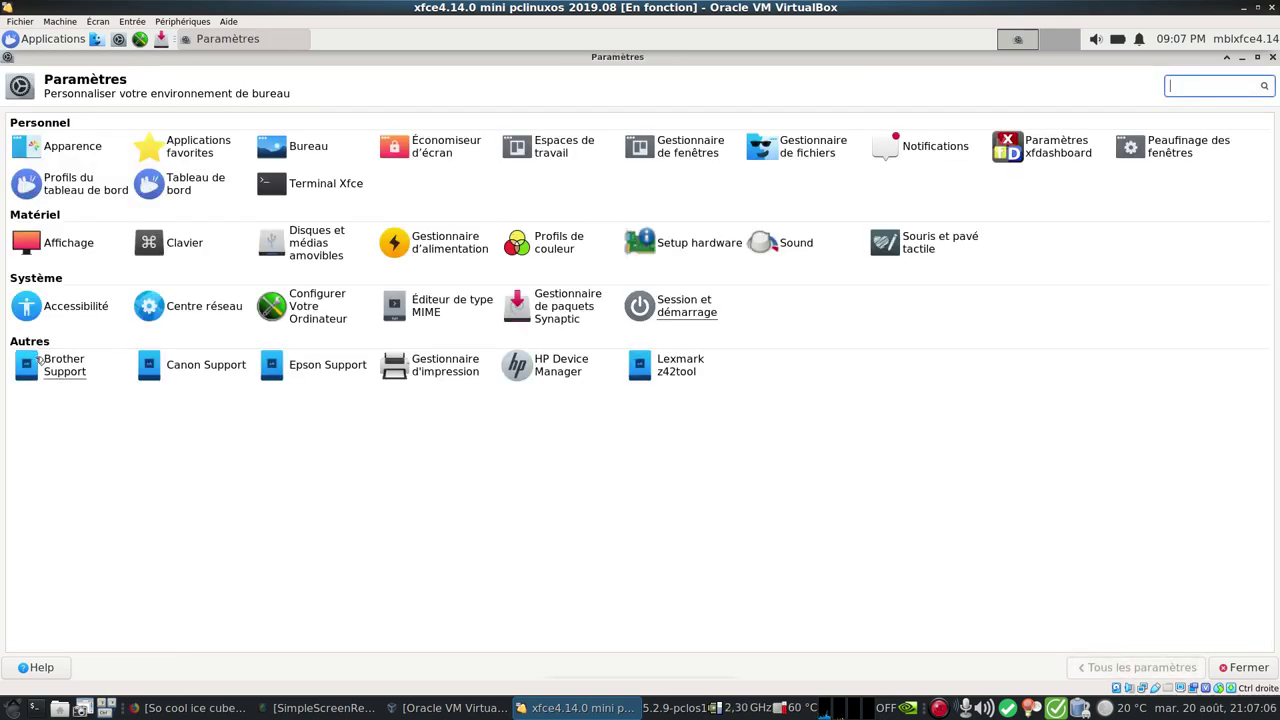
Open the Brother, Canon and Epson Support pages from the settings manager and look over the Epson Linux support page
click(63, 372)
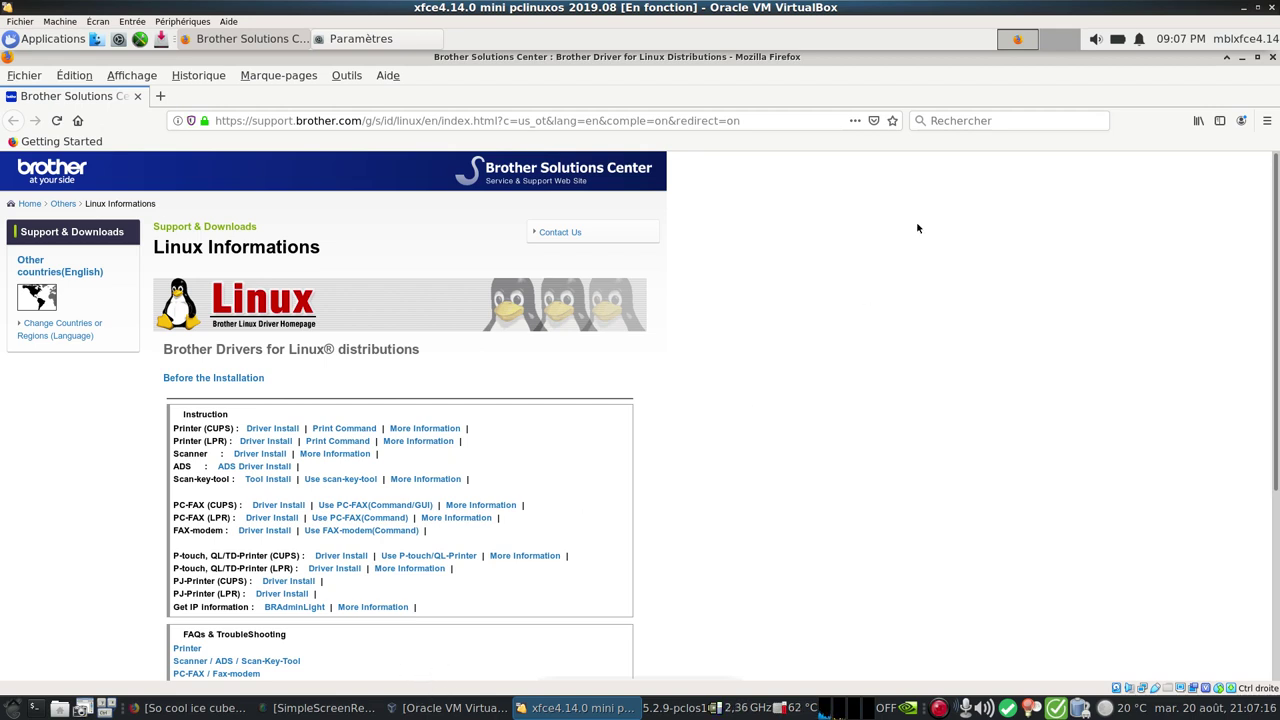
click(401, 40)
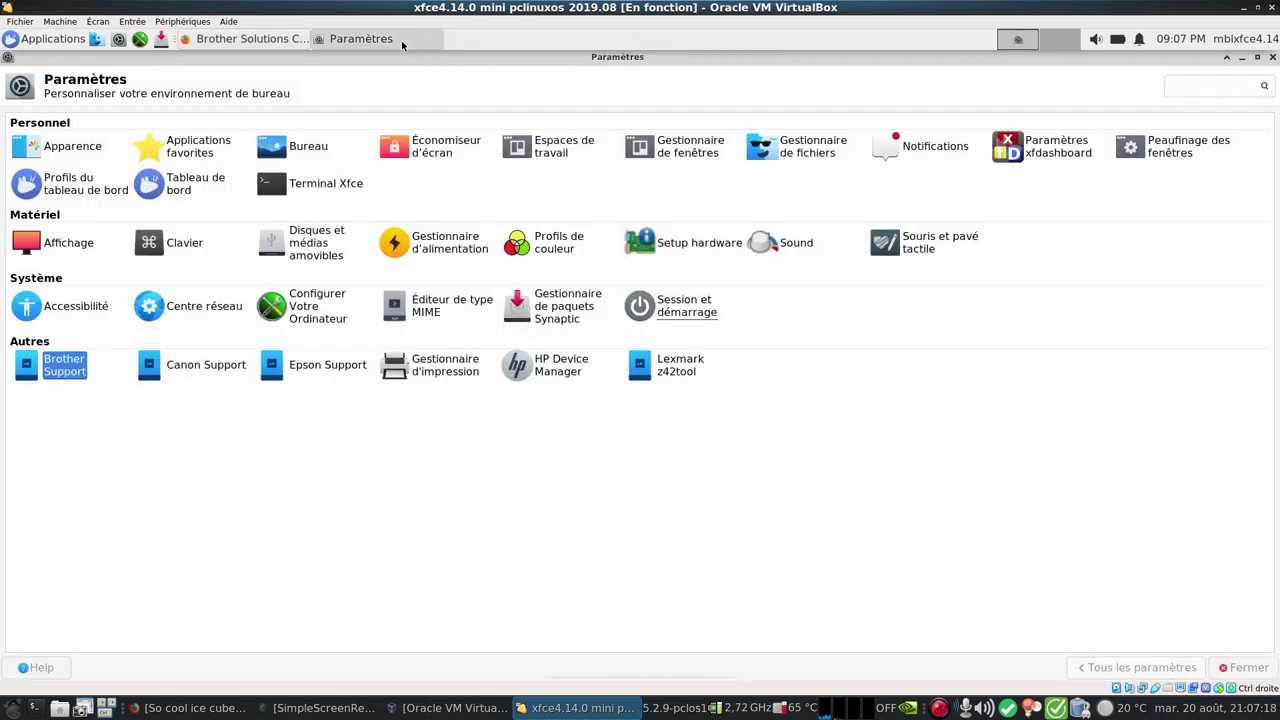
click(205, 366)
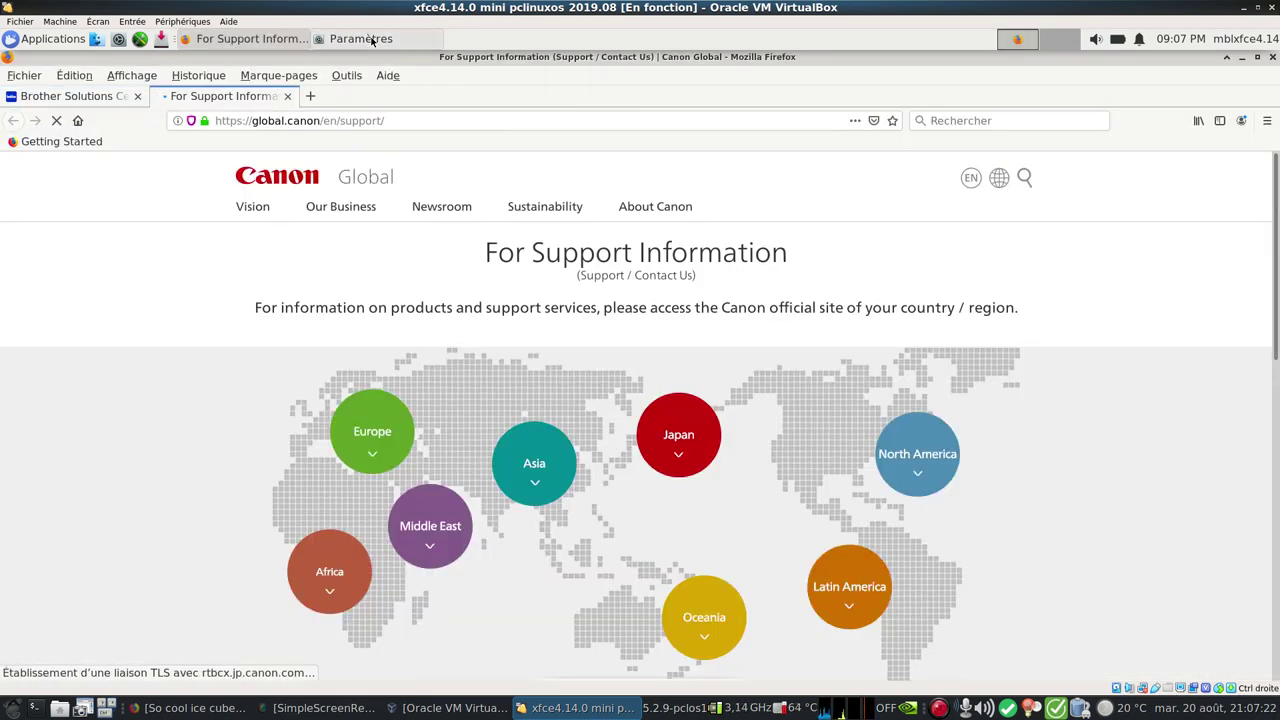
click(366, 38)
click(322, 366)
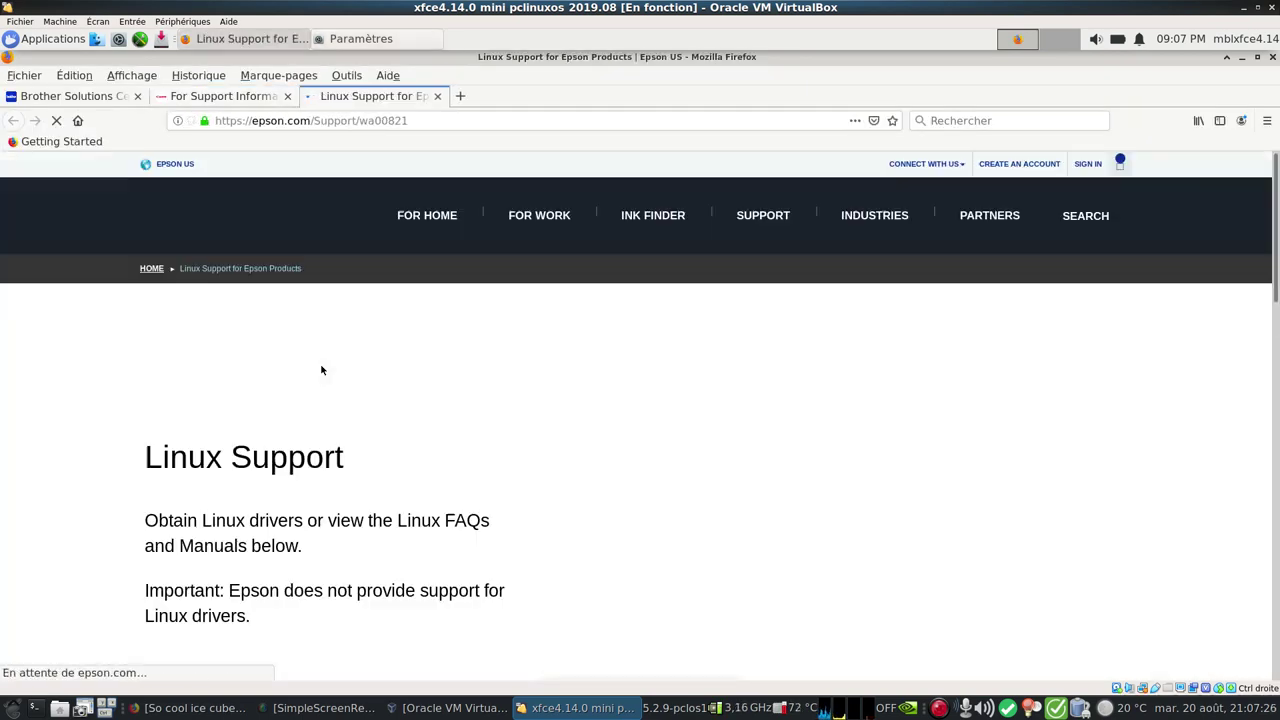
scroll(343, 334, down, 10)
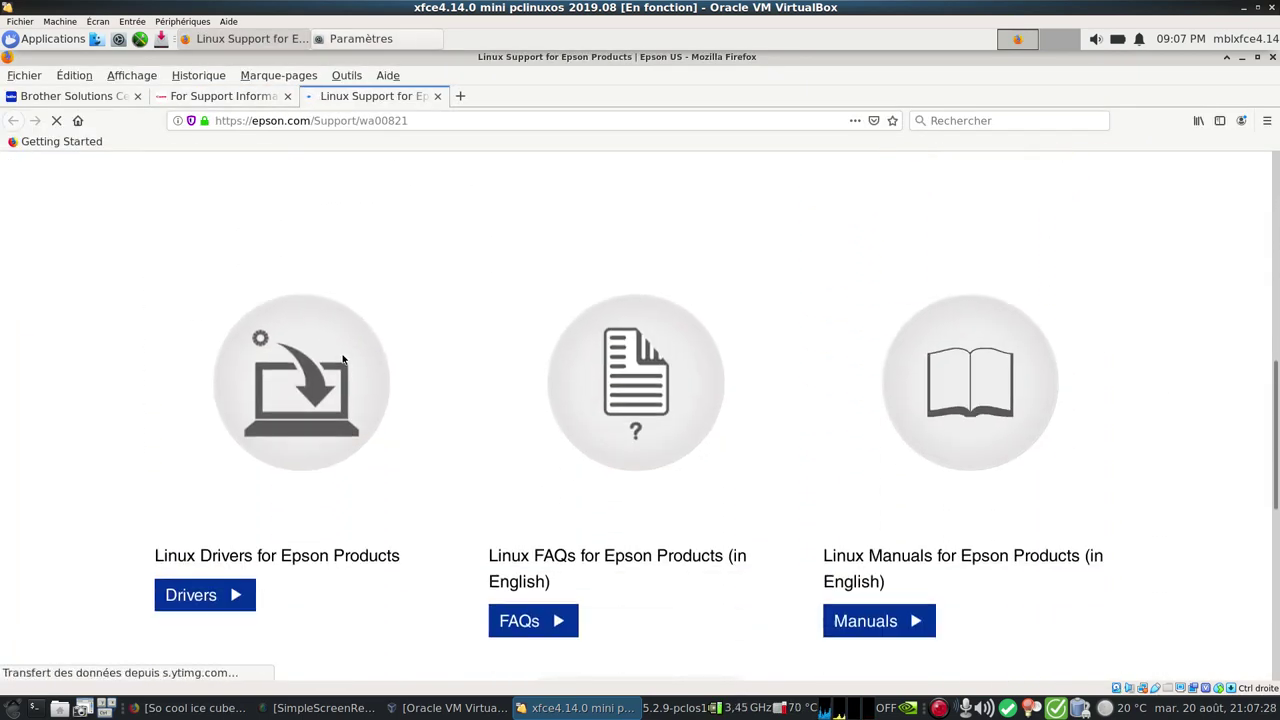
scroll(325, 419, up, 7)
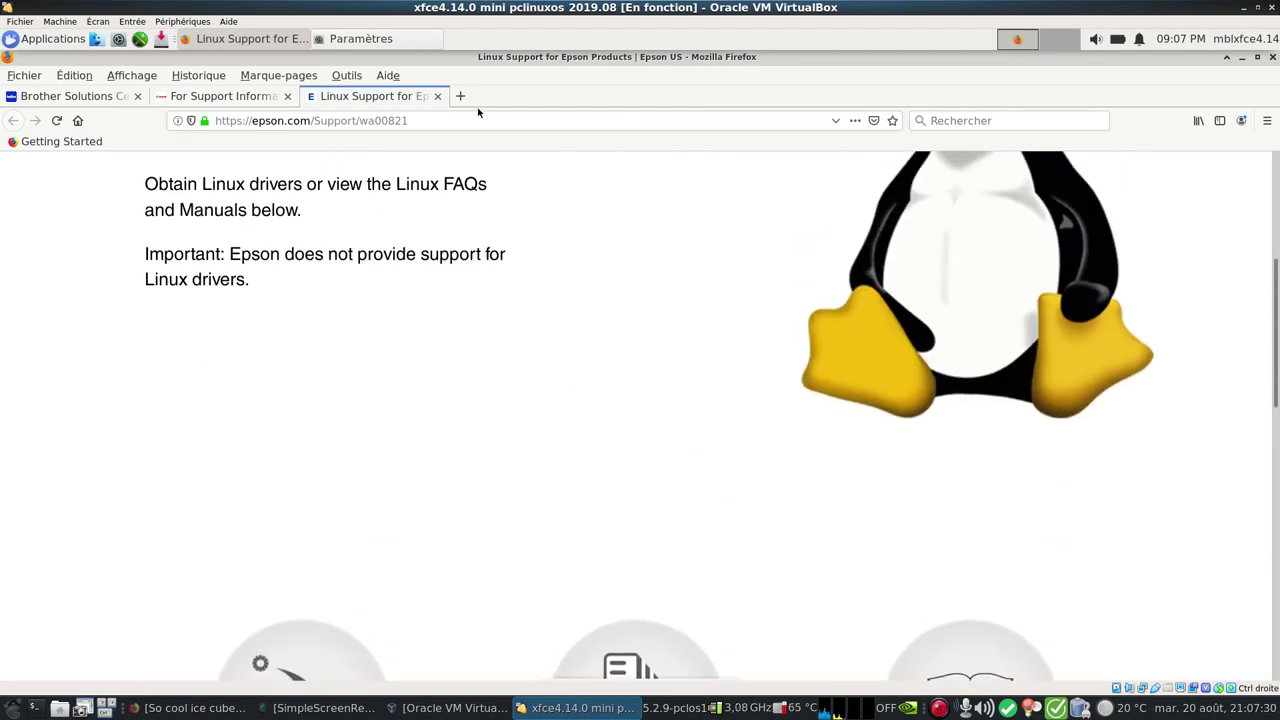
Check the Firefox version information, and quit the browser, closing all its tabs
click(388, 75)
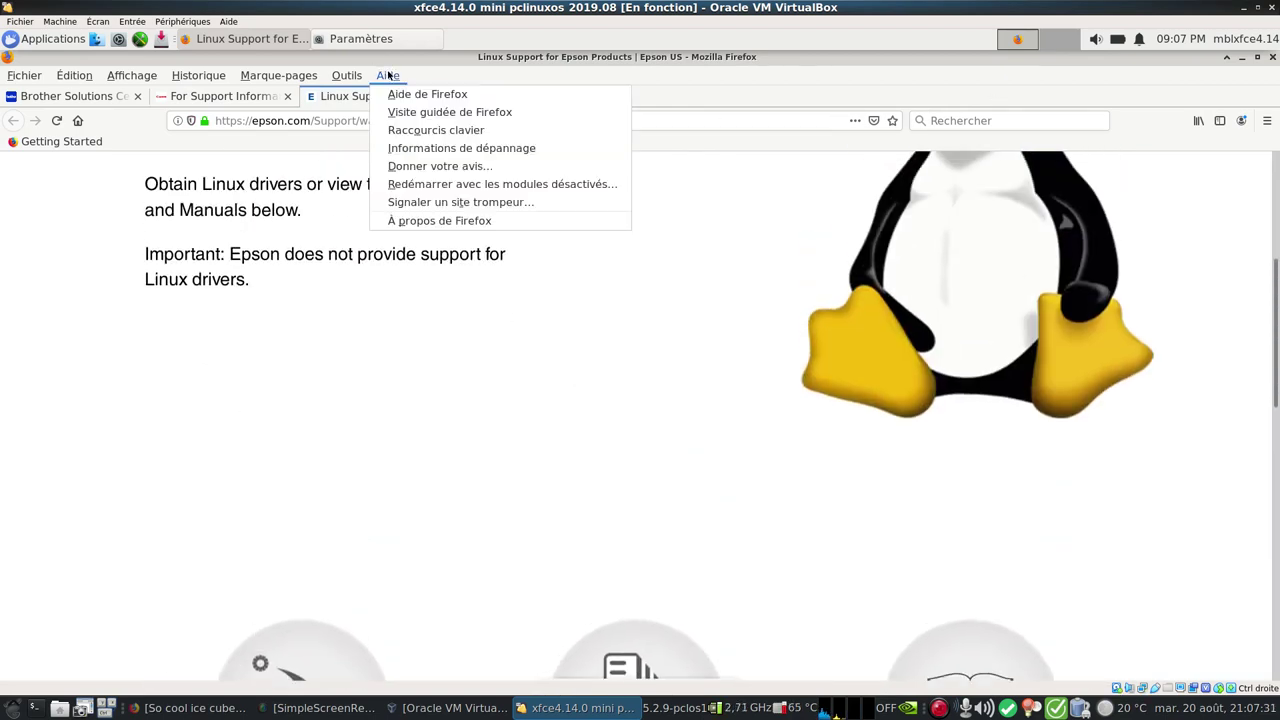
click(512, 216)
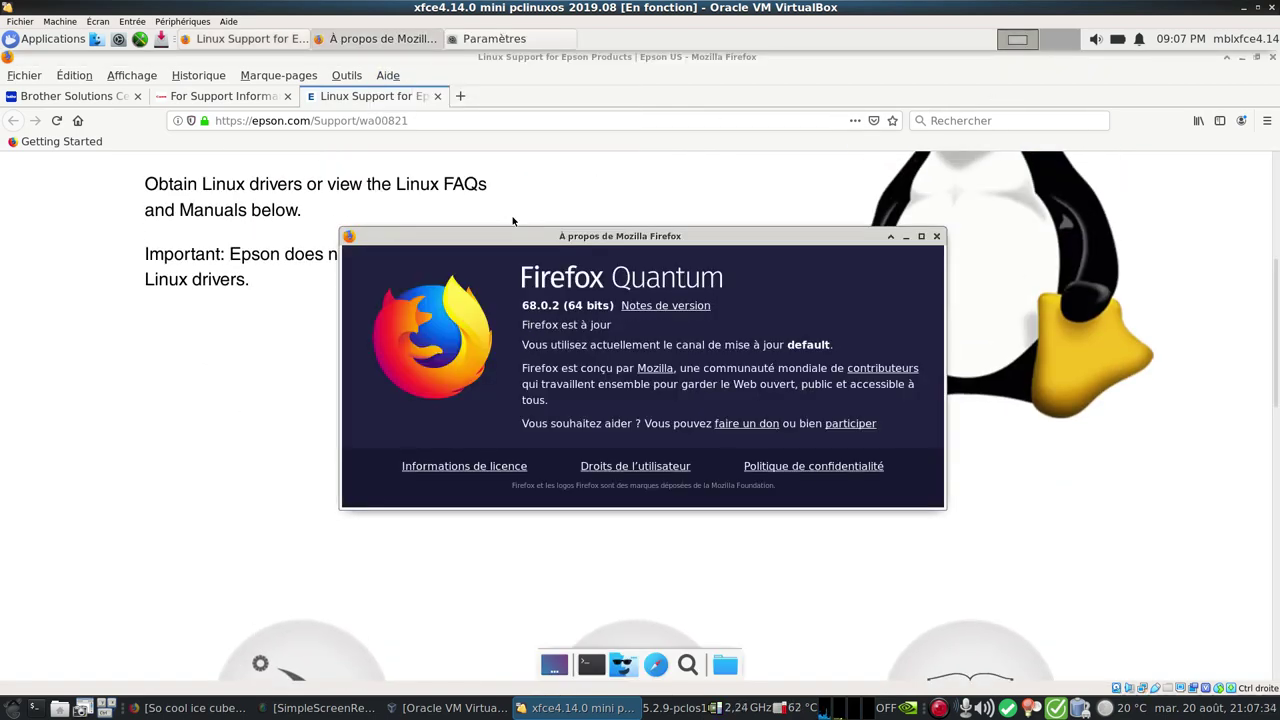
click(936, 236)
click(1272, 57)
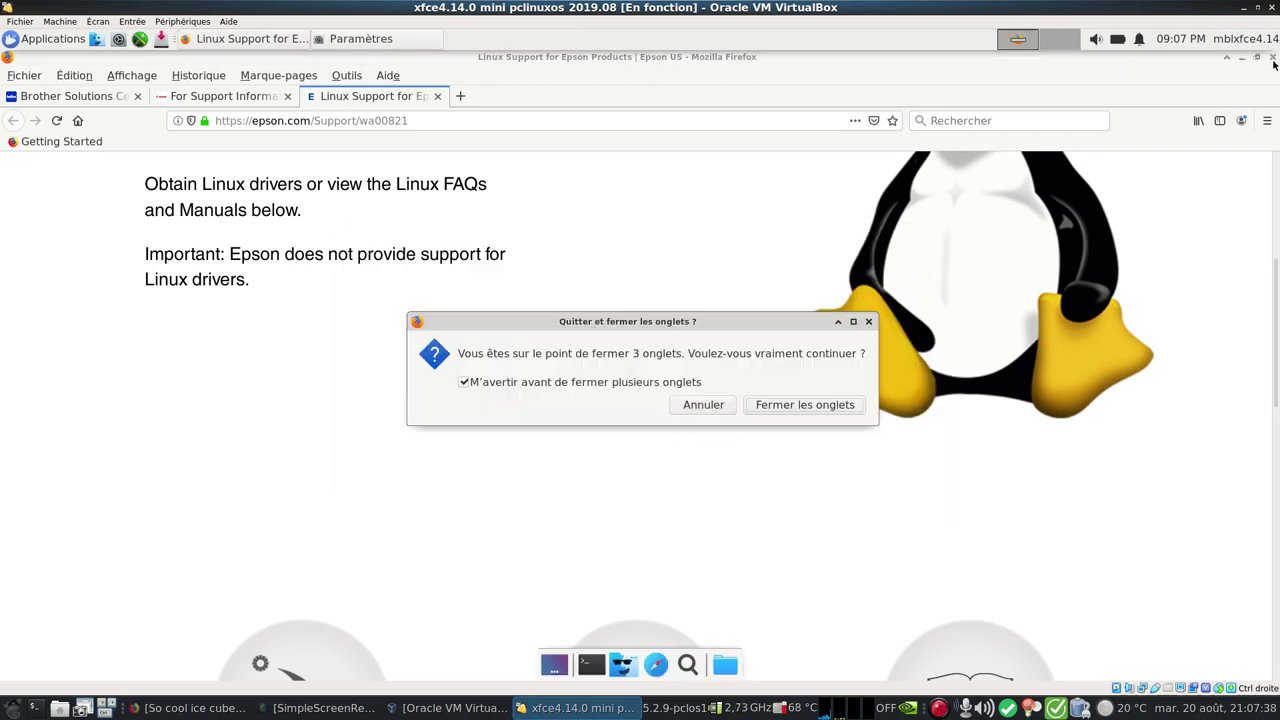
click(820, 406)
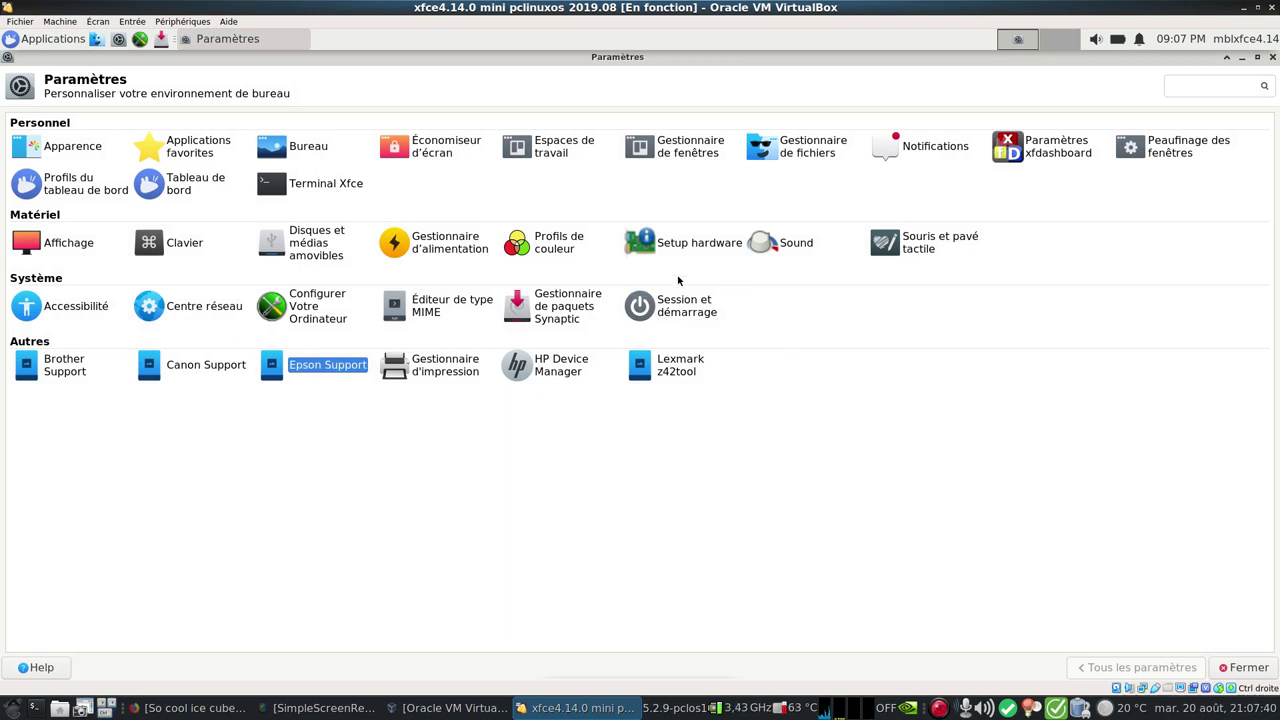
Try to open Gestionnaire d'impression, HP Device Manager and Lexmark z42tool, dismissing each error, and close the settings manager
click(440, 368)
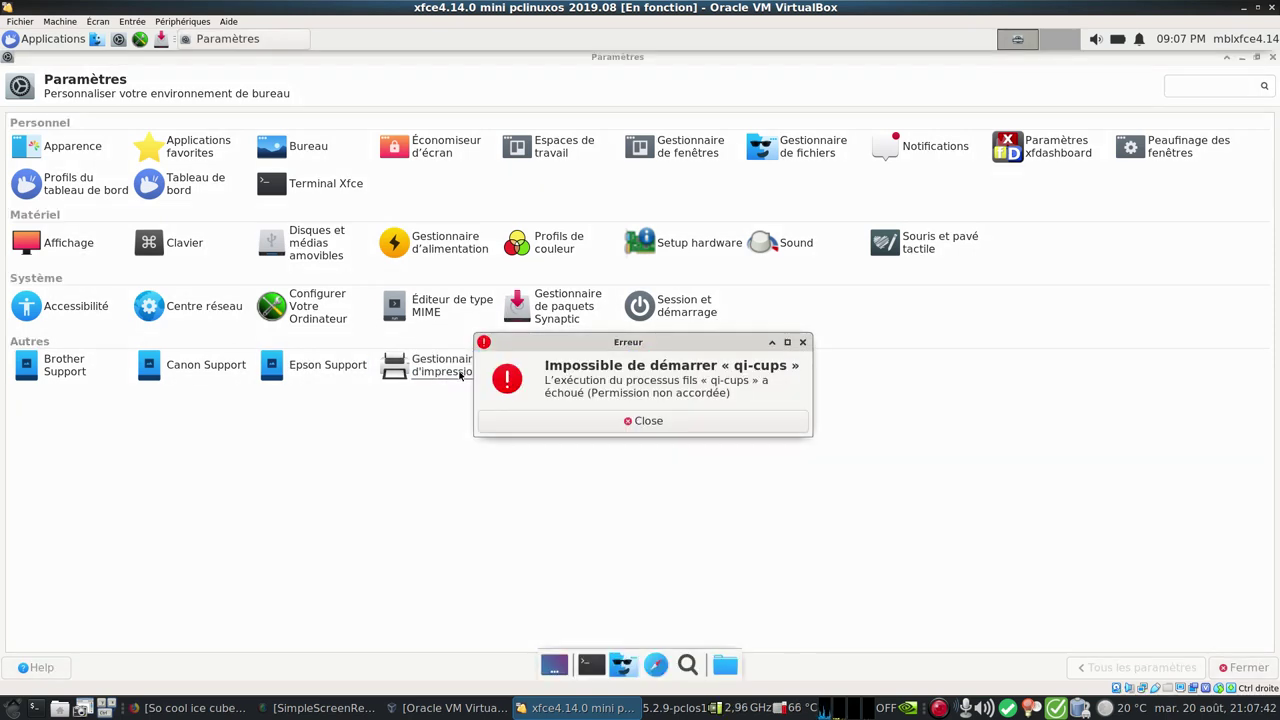
click(562, 421)
click(555, 365)
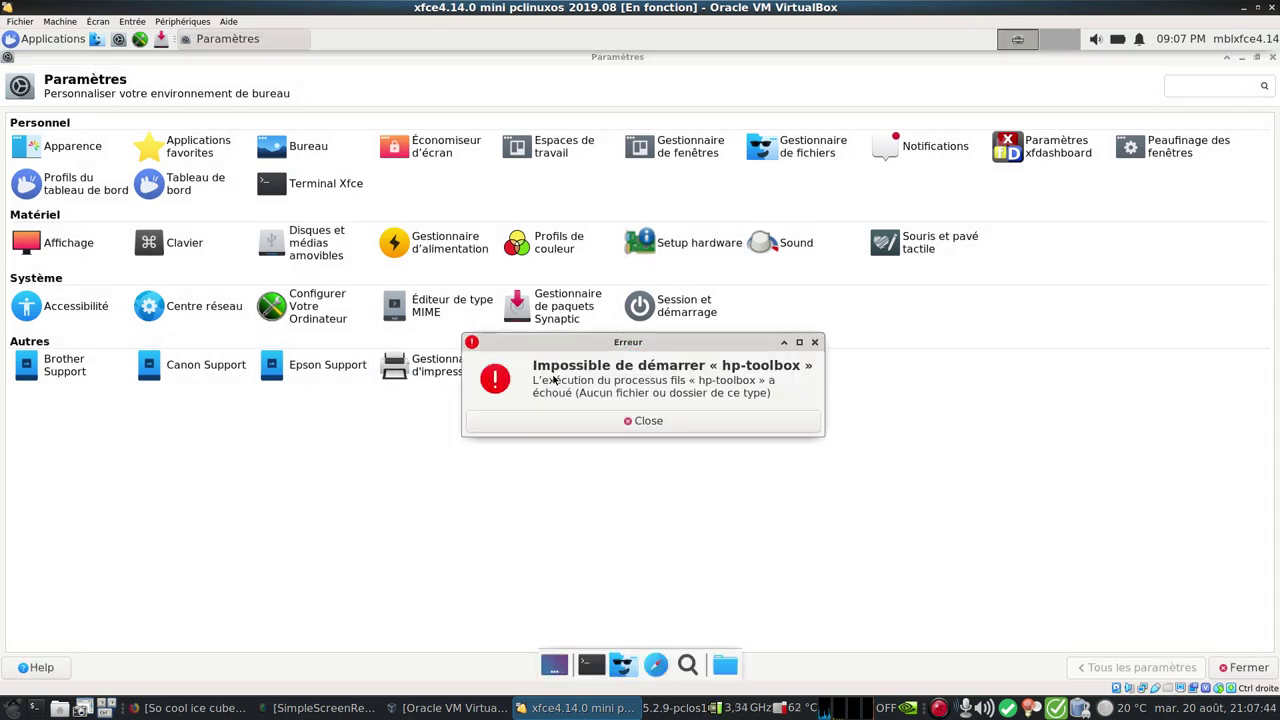
click(586, 421)
click(668, 365)
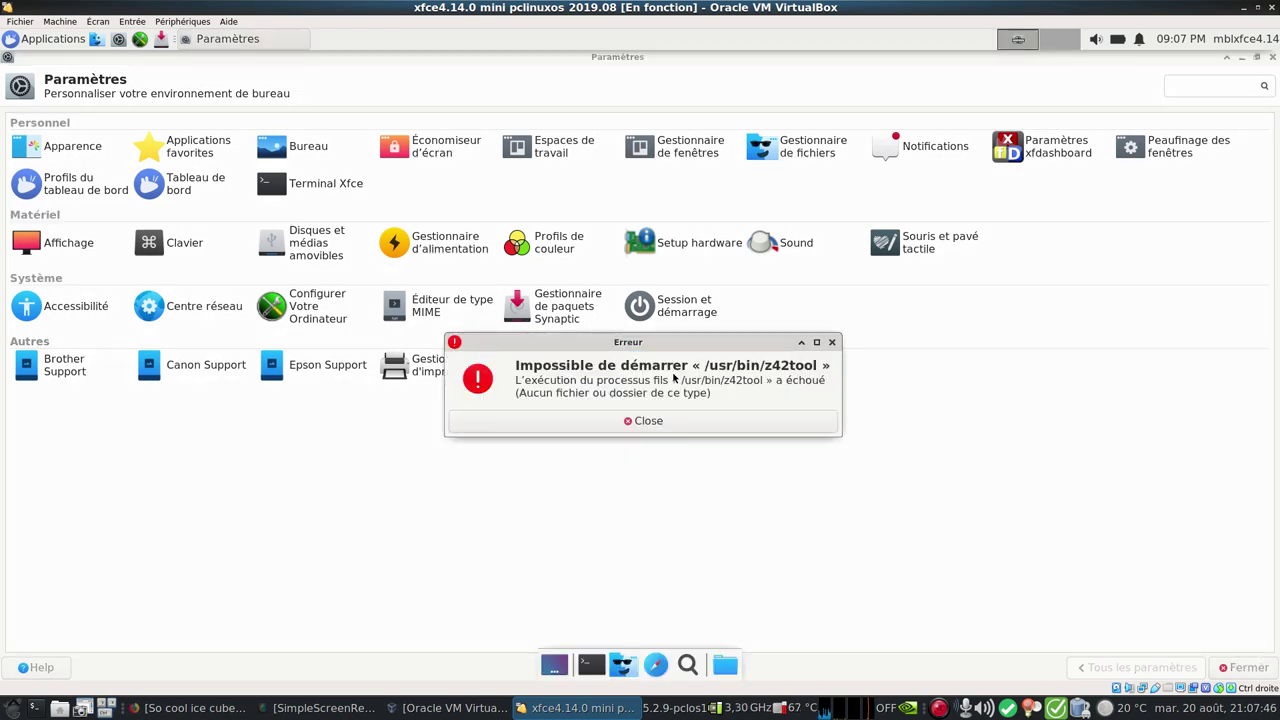
click(675, 427)
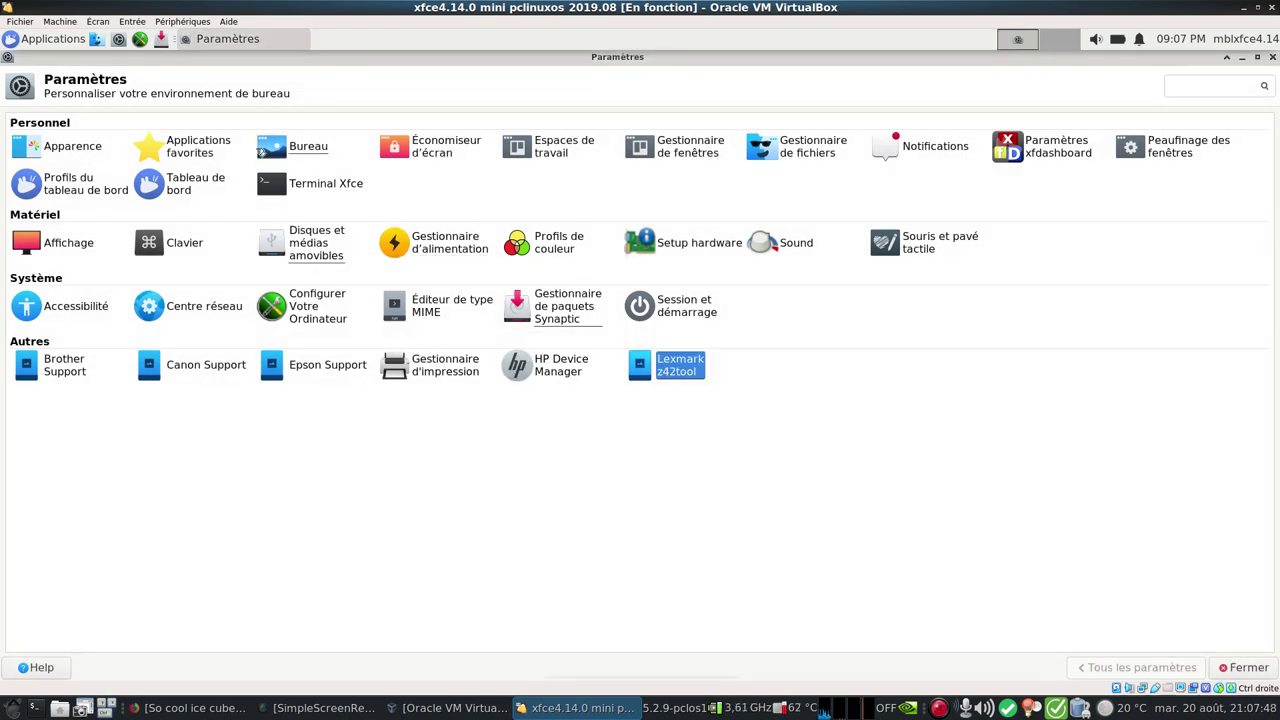
click(1248, 667)
Open the Xfce 4 Settings Editor and examine its keyboards, ristretto, thunar, thunar-volman, desktop, notifyd and power manager channels
click(45, 38)
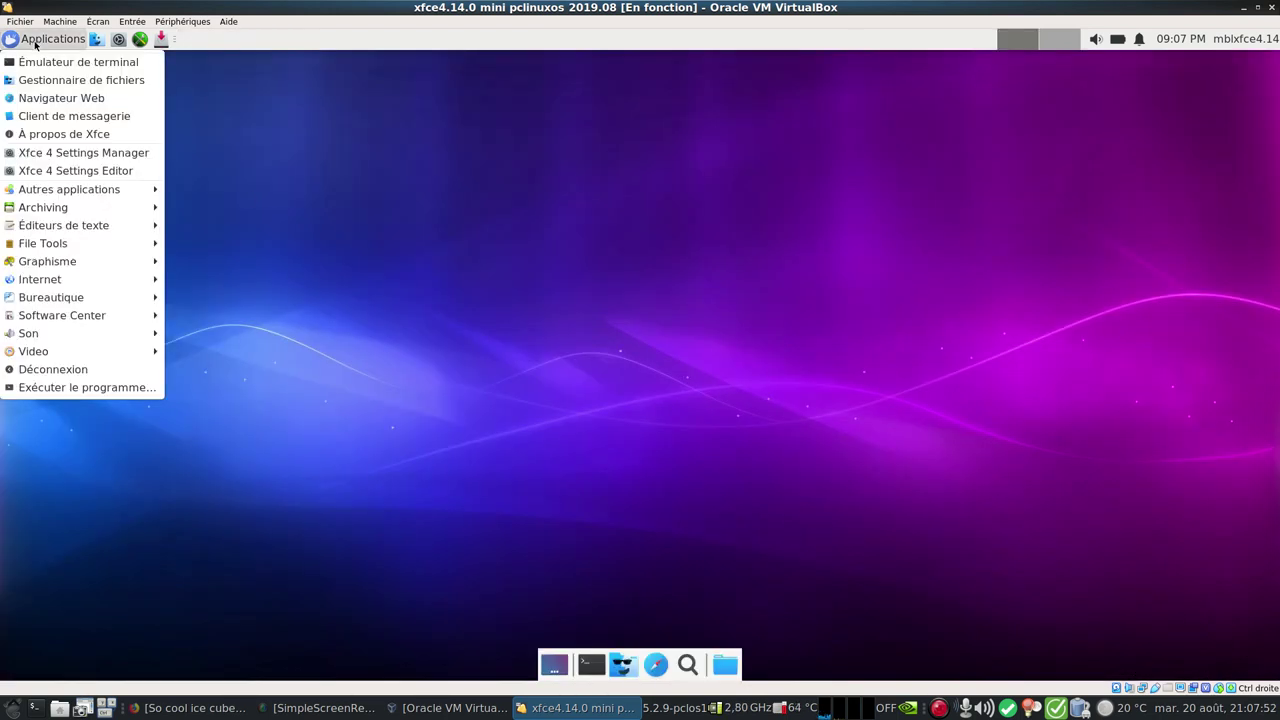
click(68, 172)
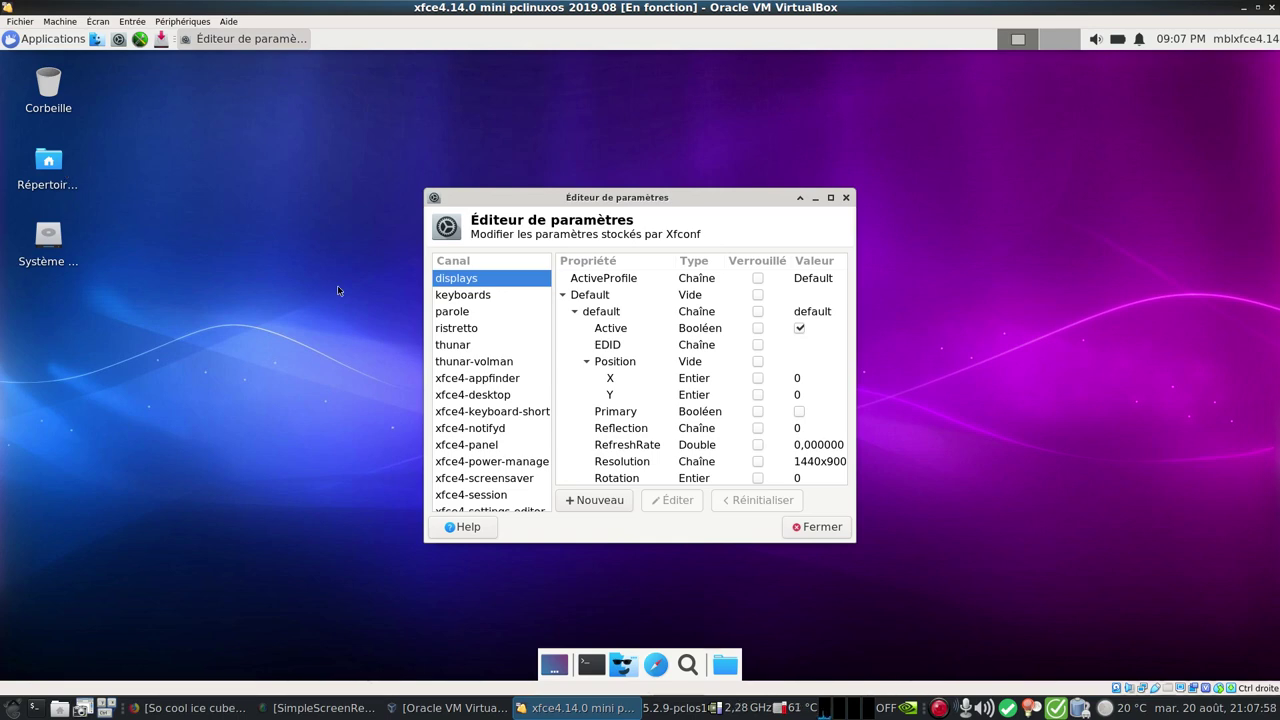
click(480, 296)
click(464, 328)
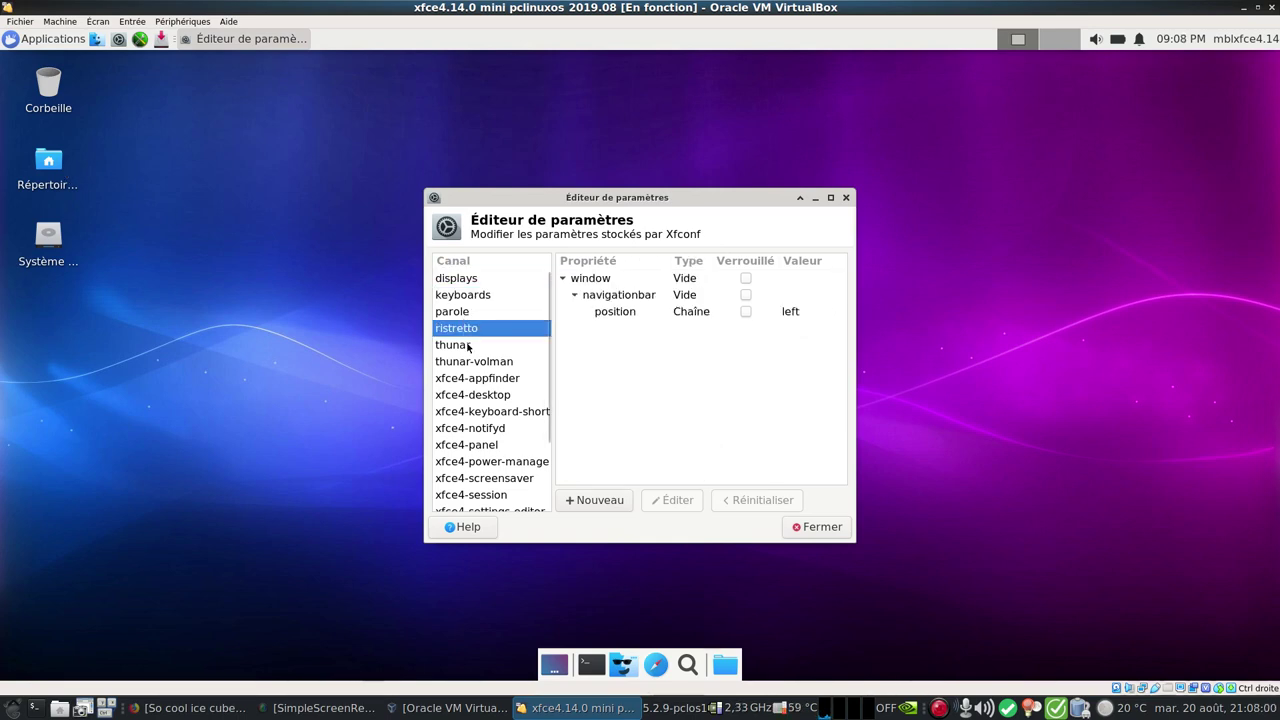
click(466, 345)
click(468, 361)
click(478, 395)
click(470, 428)
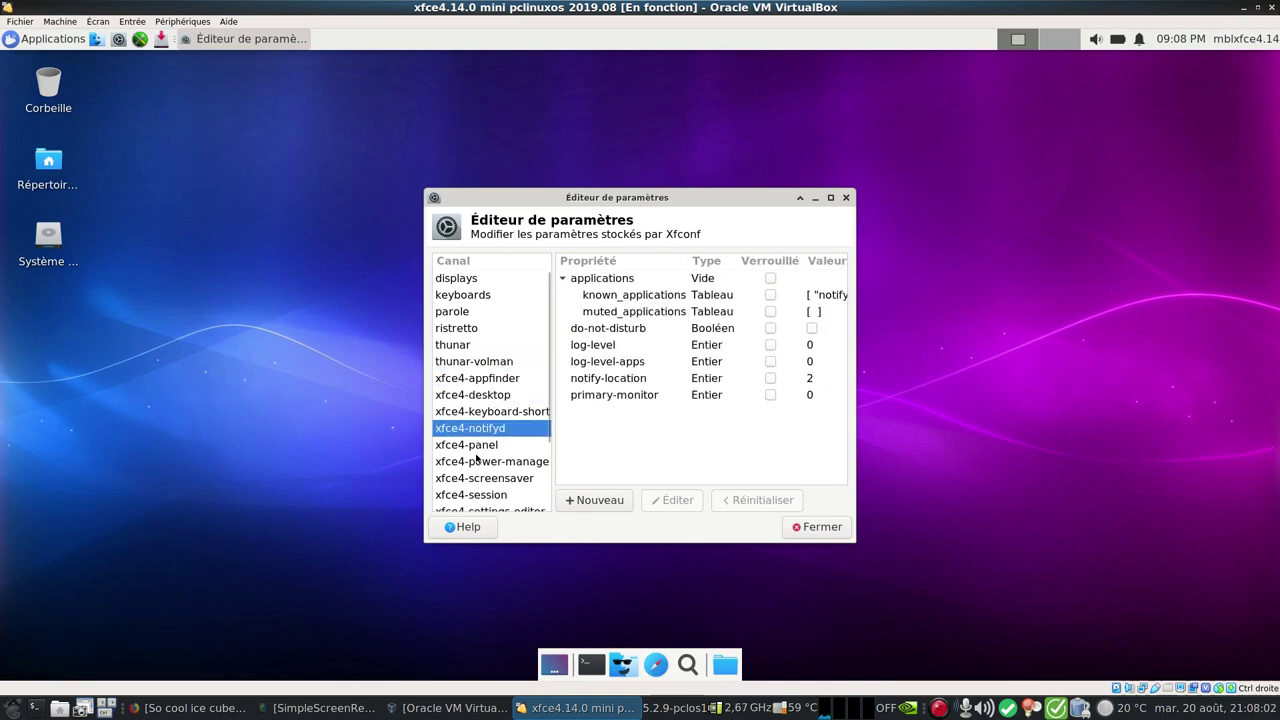
click(479, 461)
Maximize the Éditeur de paramètres, examine the xfce4-session and xfce4-volumed-pulse channels, and close the editor
click(830, 197)
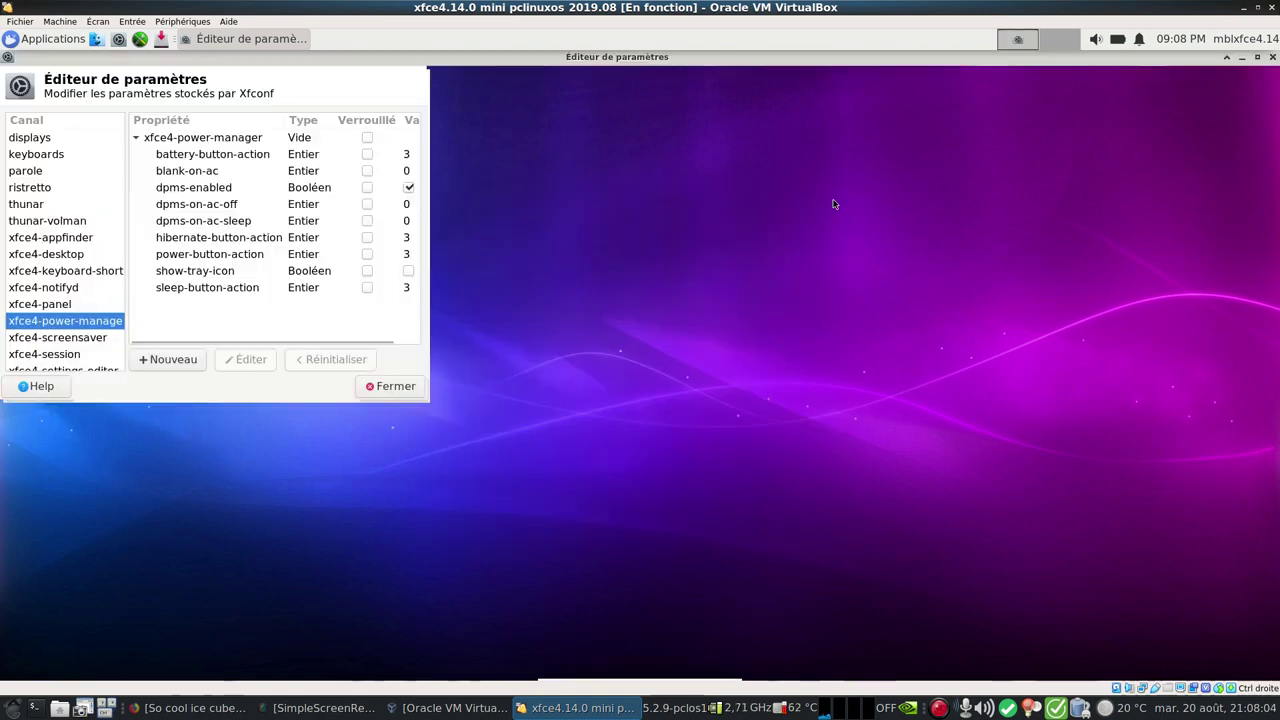
click(55, 354)
click(42, 400)
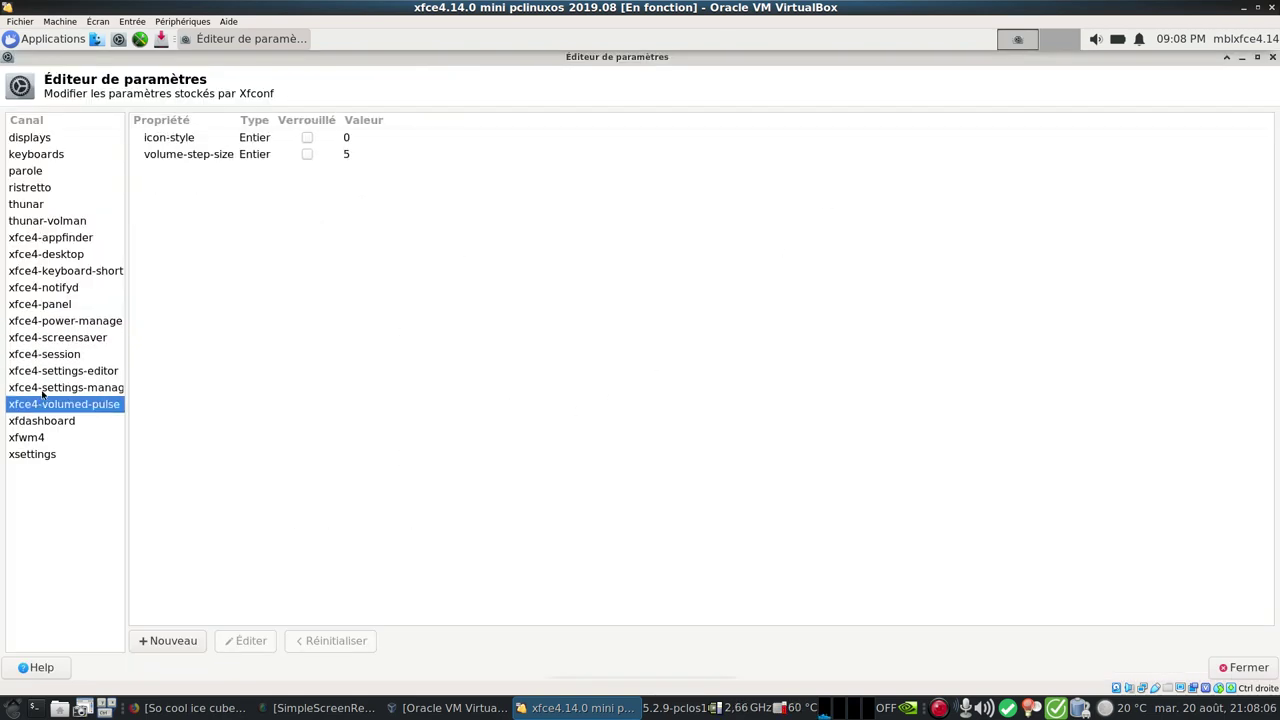
click(1272, 57)
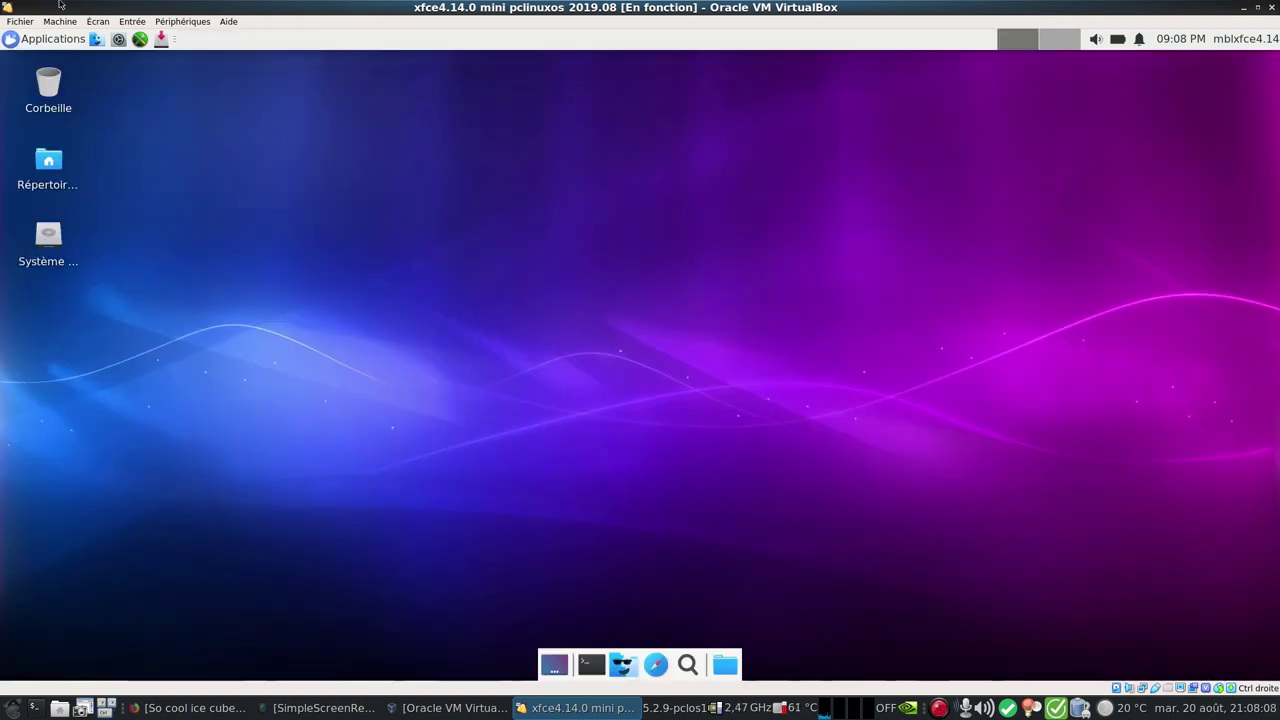
Open Gestionnaire de tâches from the Monitoring applications, check its process list and version information, and close it
click(54, 43)
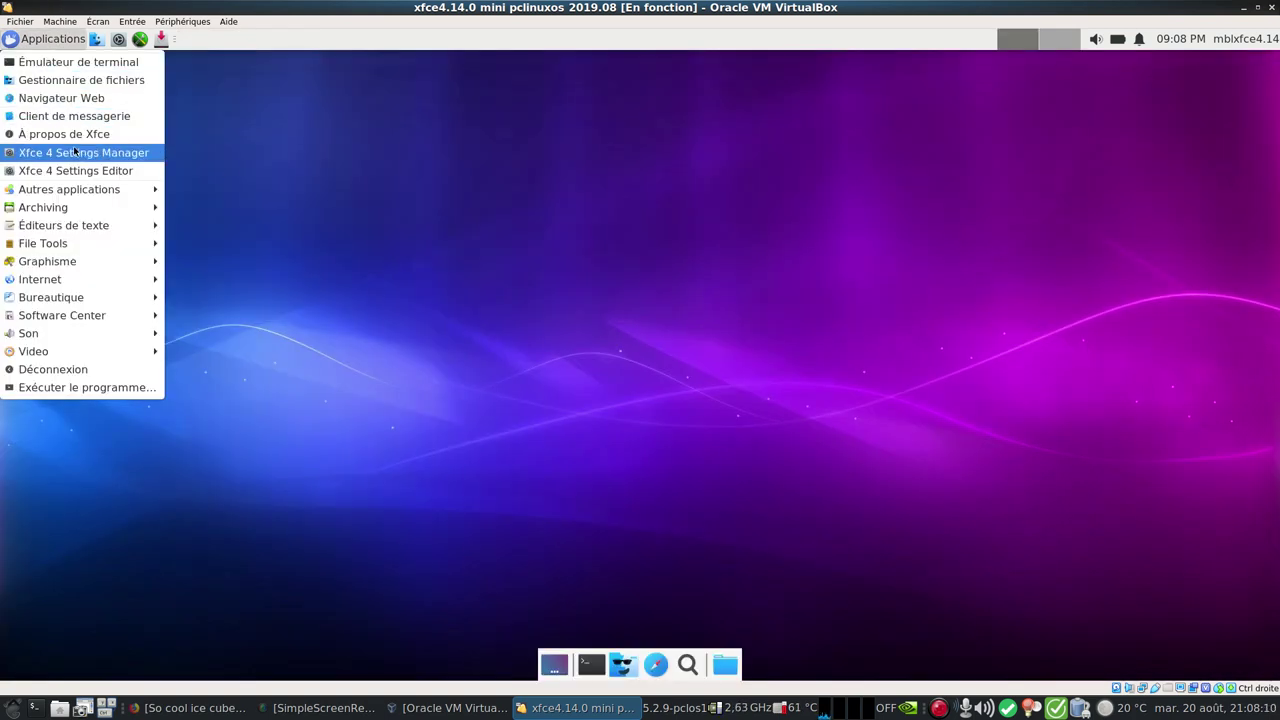
mouse_move(88, 192)
mouse_move(205, 191)
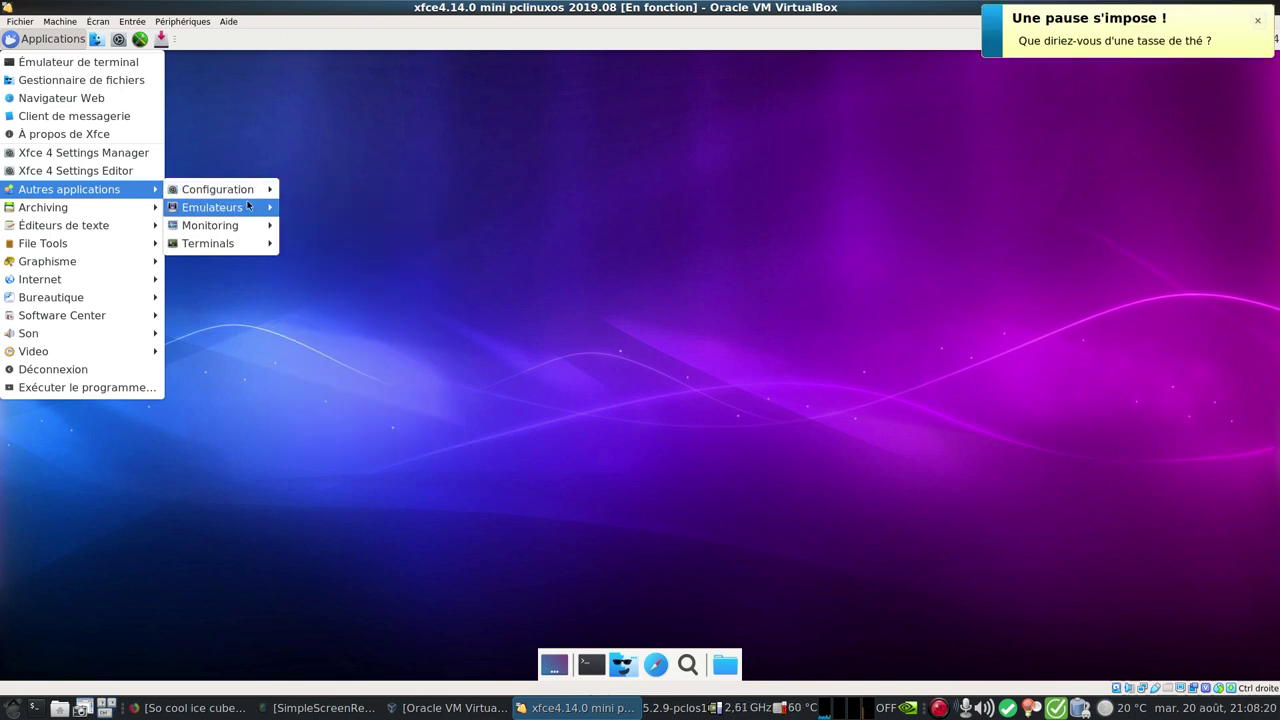
mouse_move(229, 228)
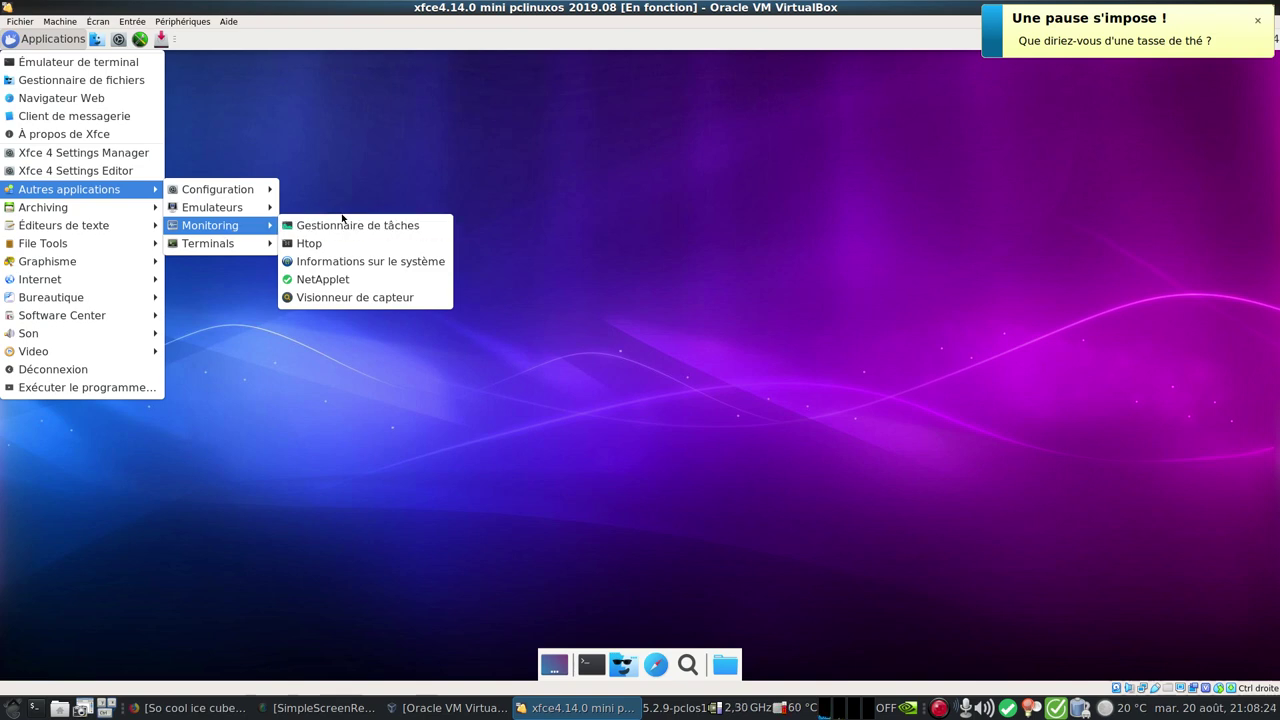
click(344, 224)
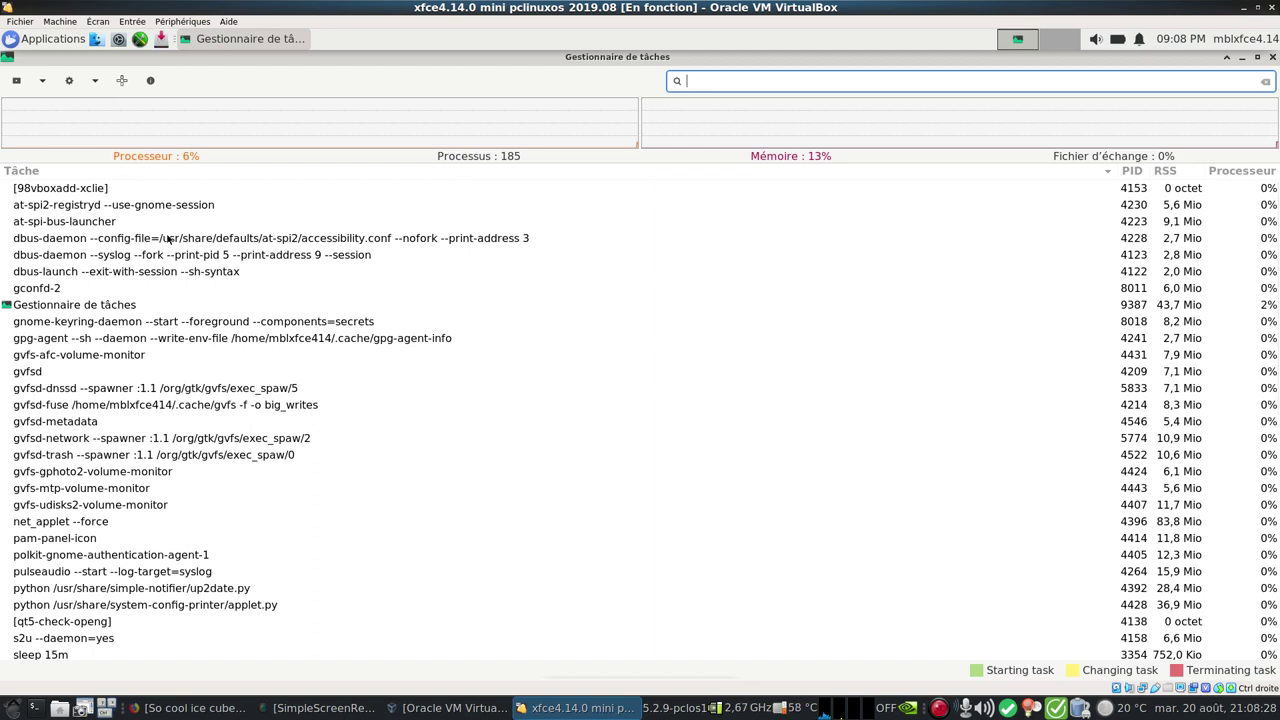
click(148, 81)
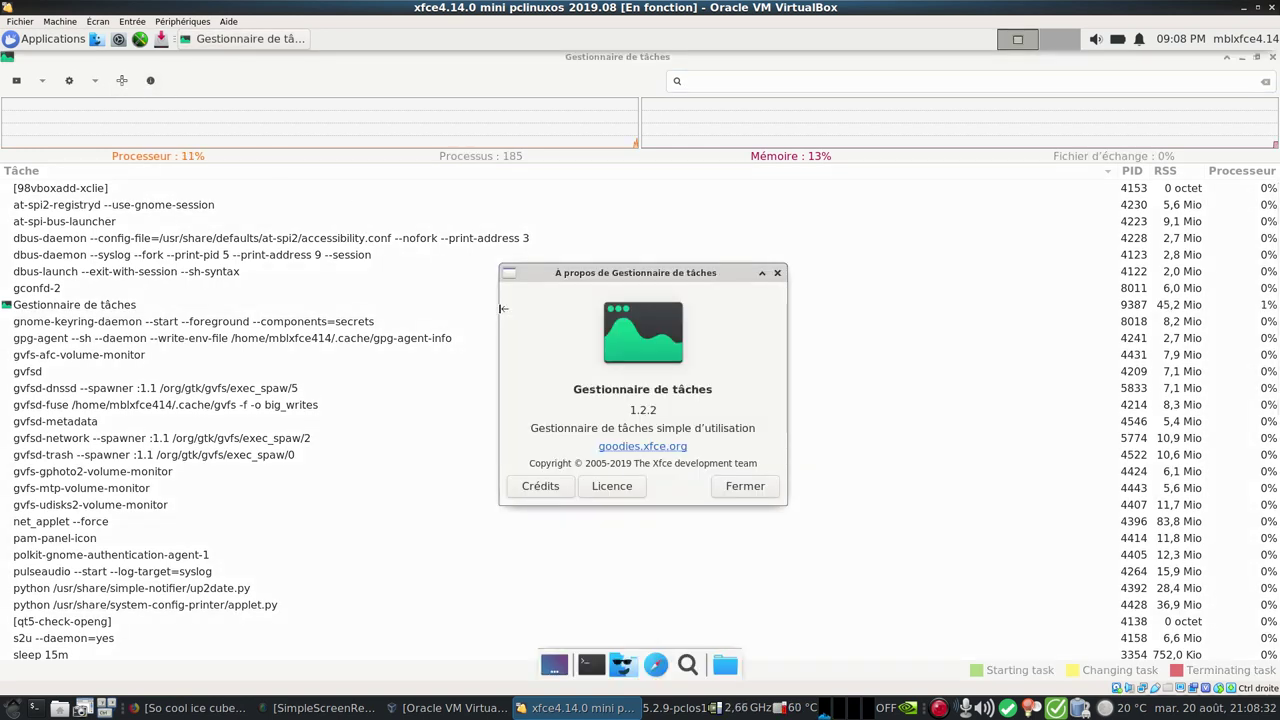
click(745, 486)
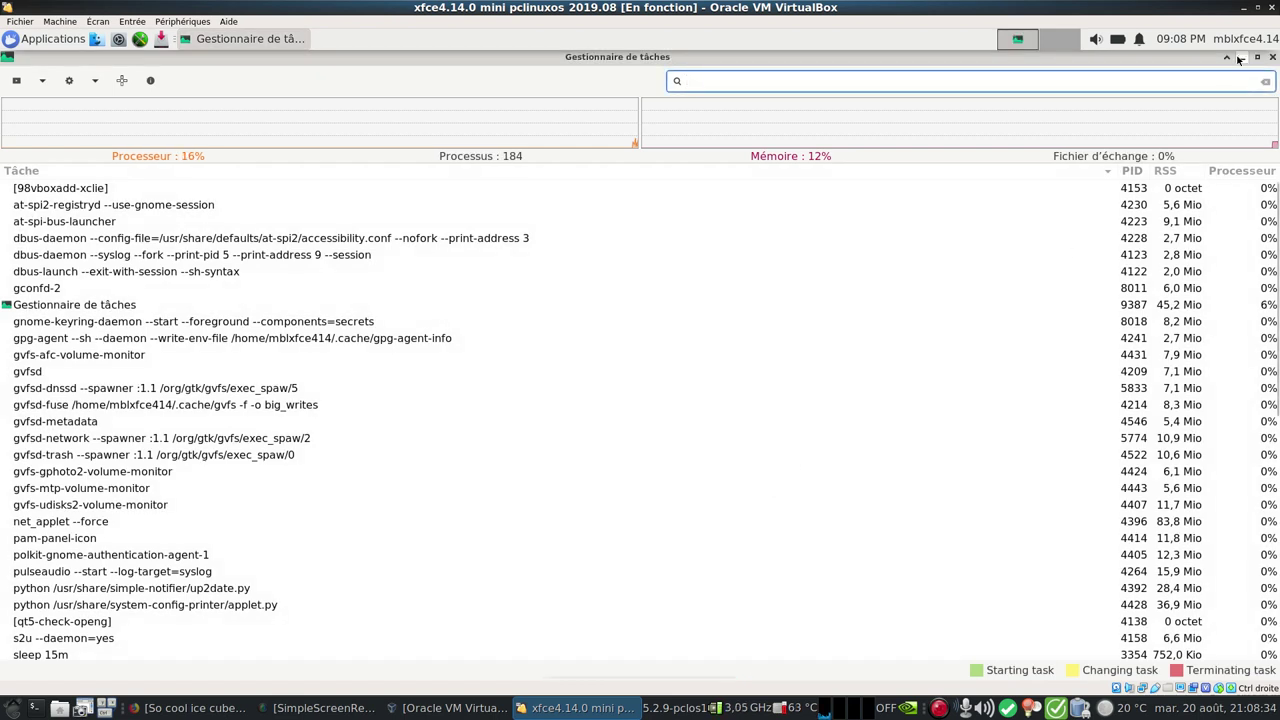
click(1272, 57)
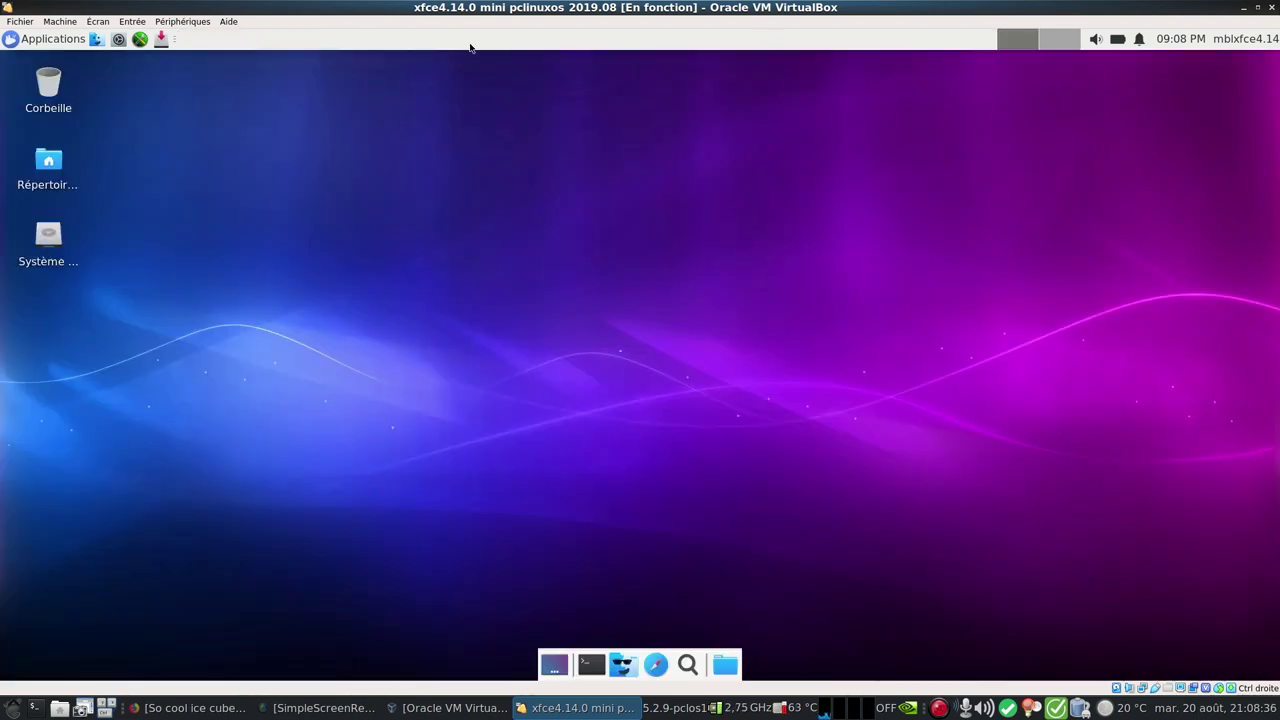
Open Informations sur le système from the Monitoring applications, examine its standard system details, and close it
click(8, 40)
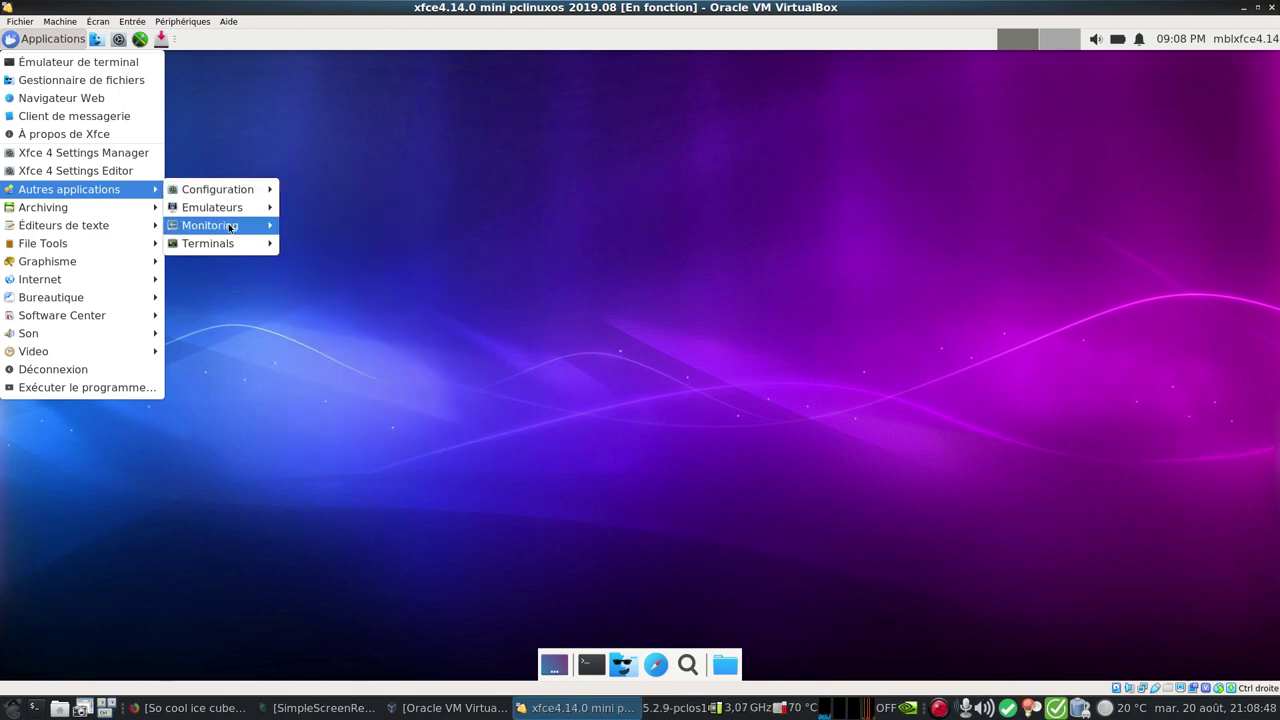
mouse_move(230, 226)
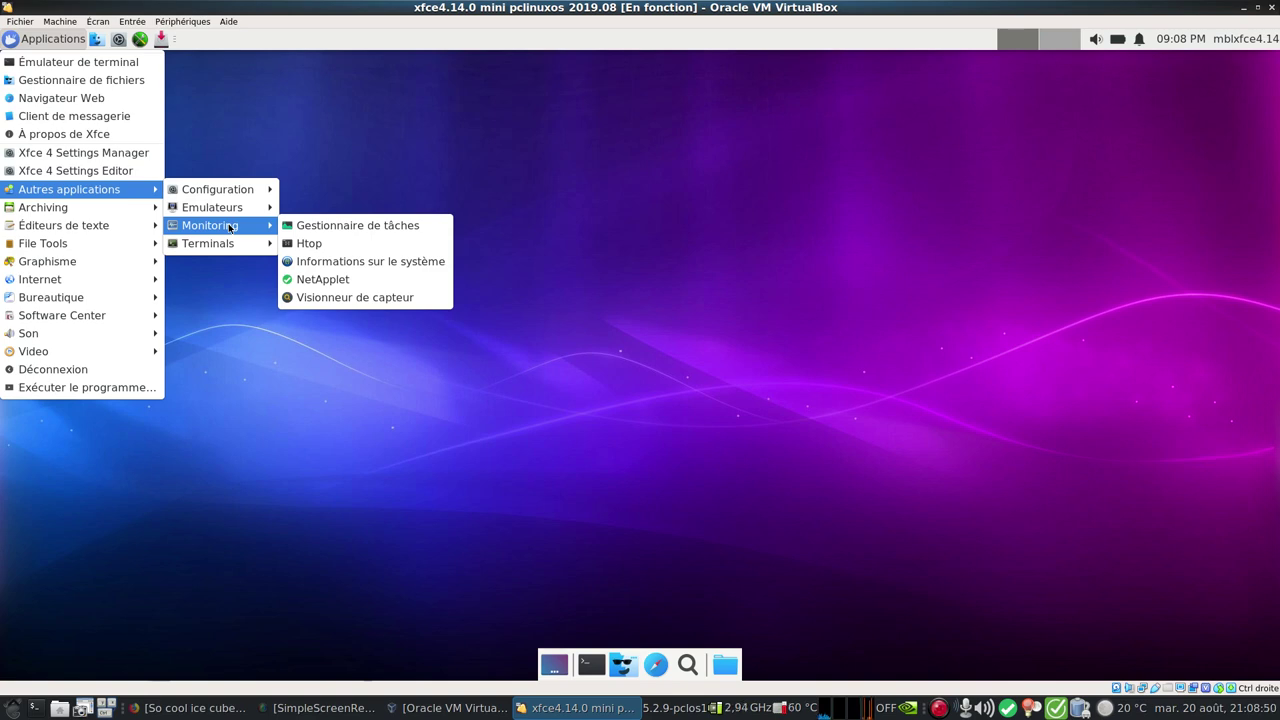
click(410, 261)
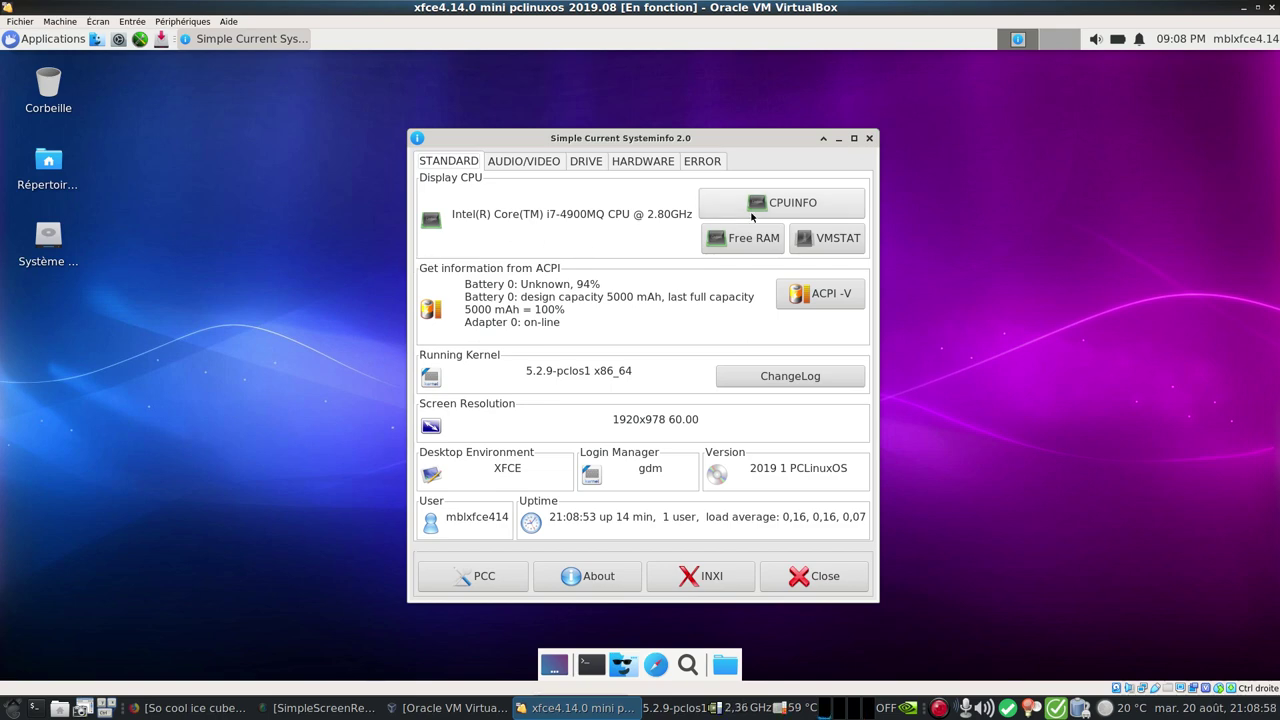
click(869, 138)
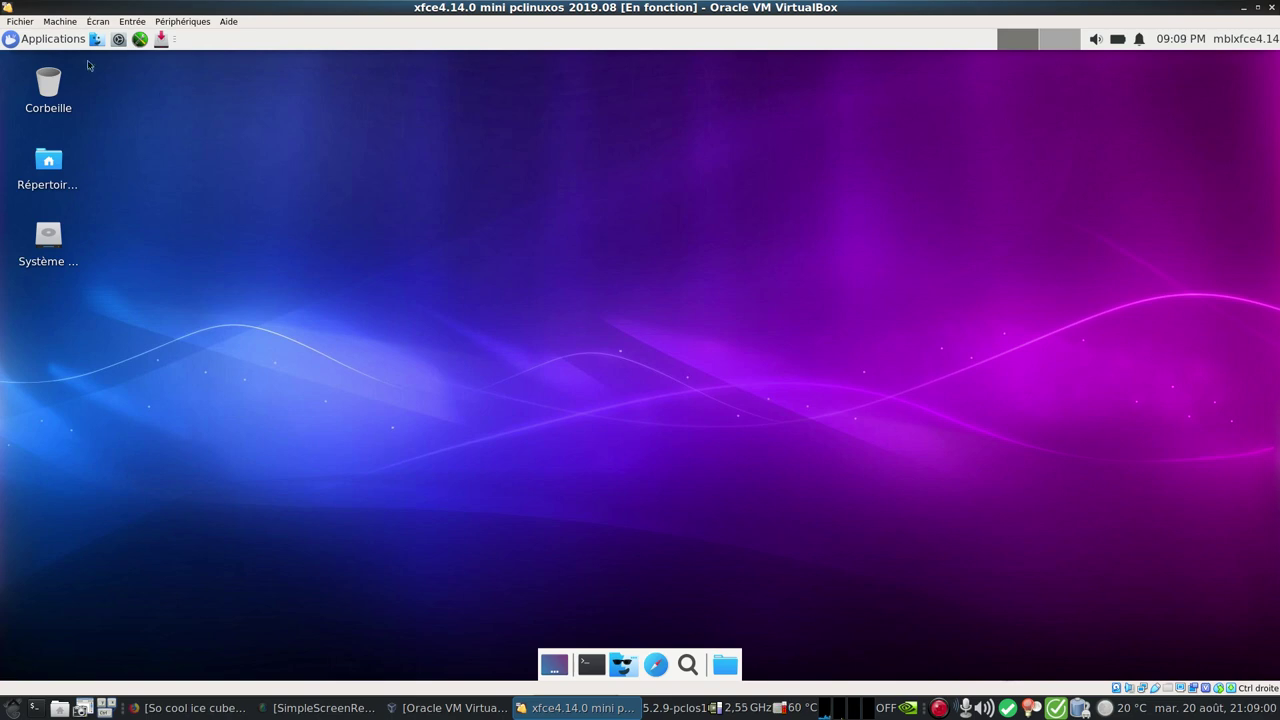
Open Recherche de fichiers Catfish from the File Tools applications, look at its search window, and close it
click(45, 38)
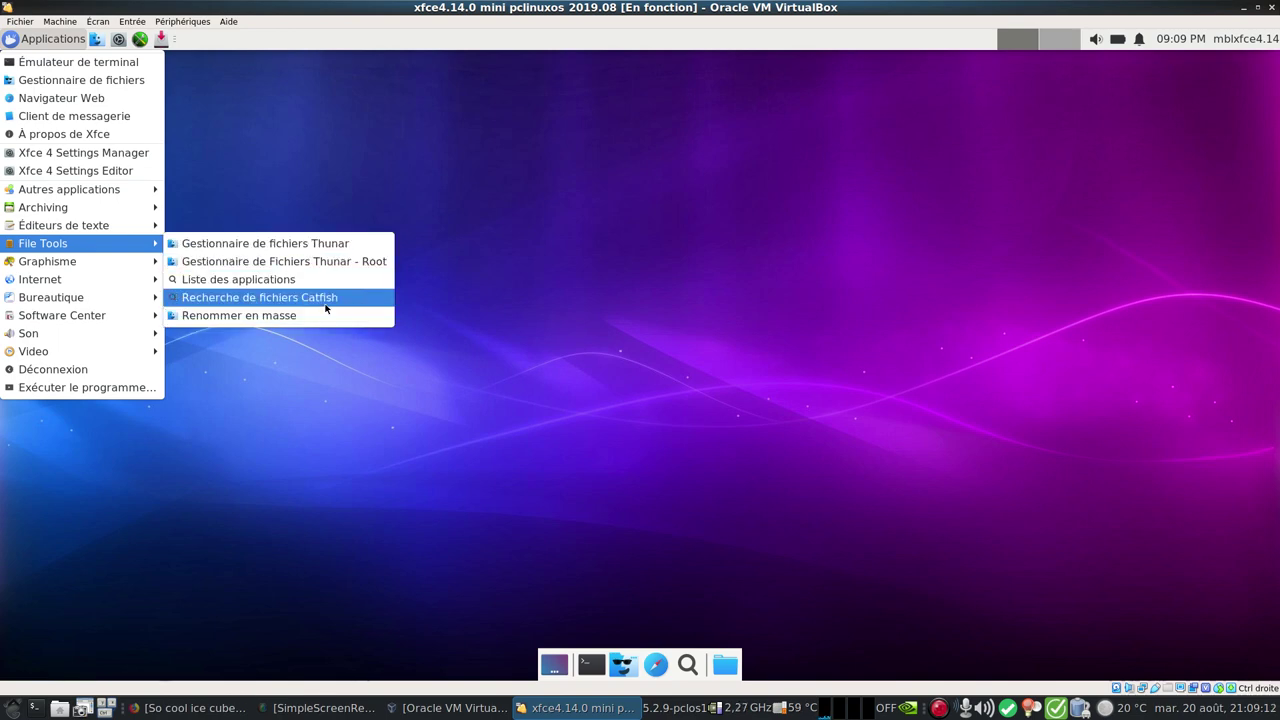
click(329, 303)
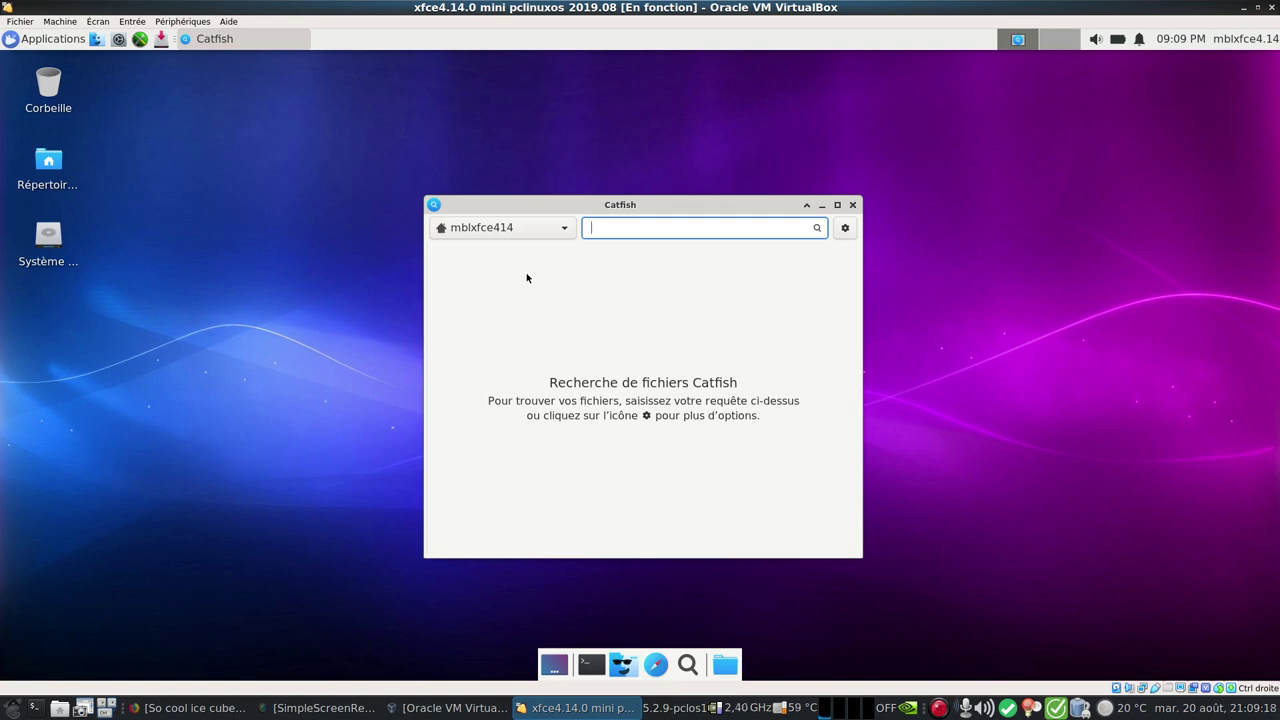
click(852, 204)
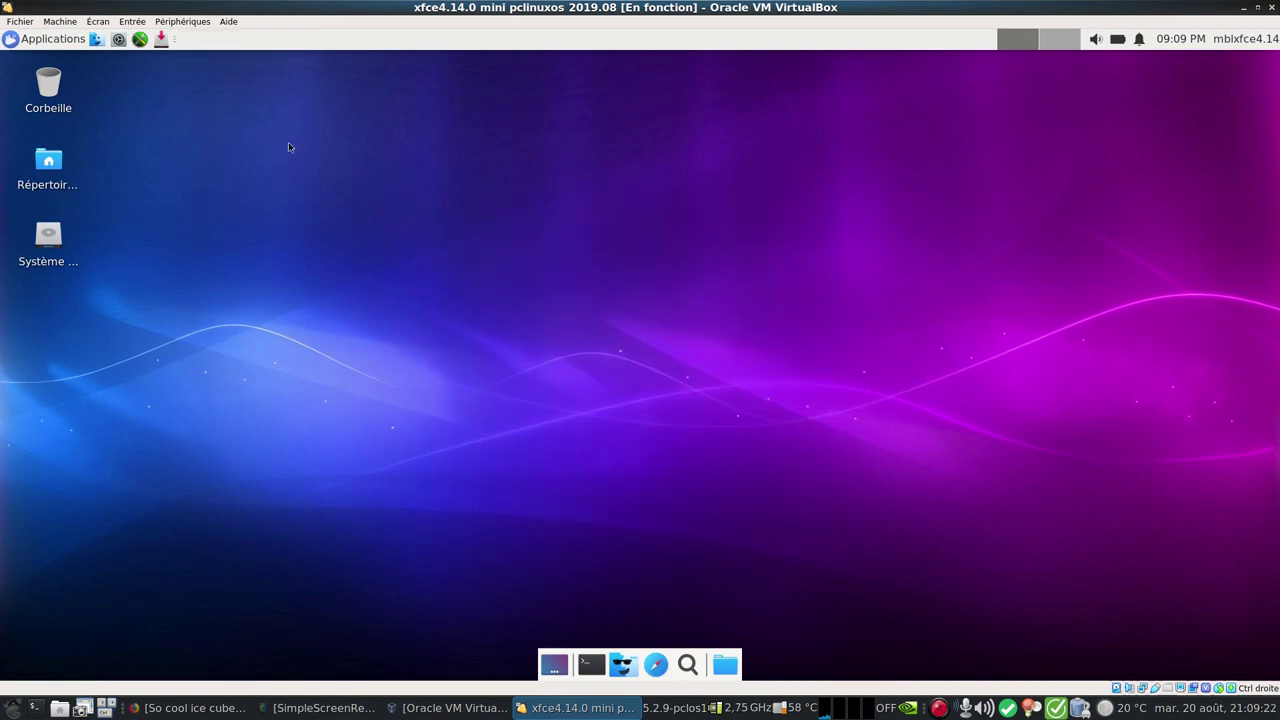
Open Liste des applications from the File Tools applications, look over its category list, and maximize its window
click(12, 40)
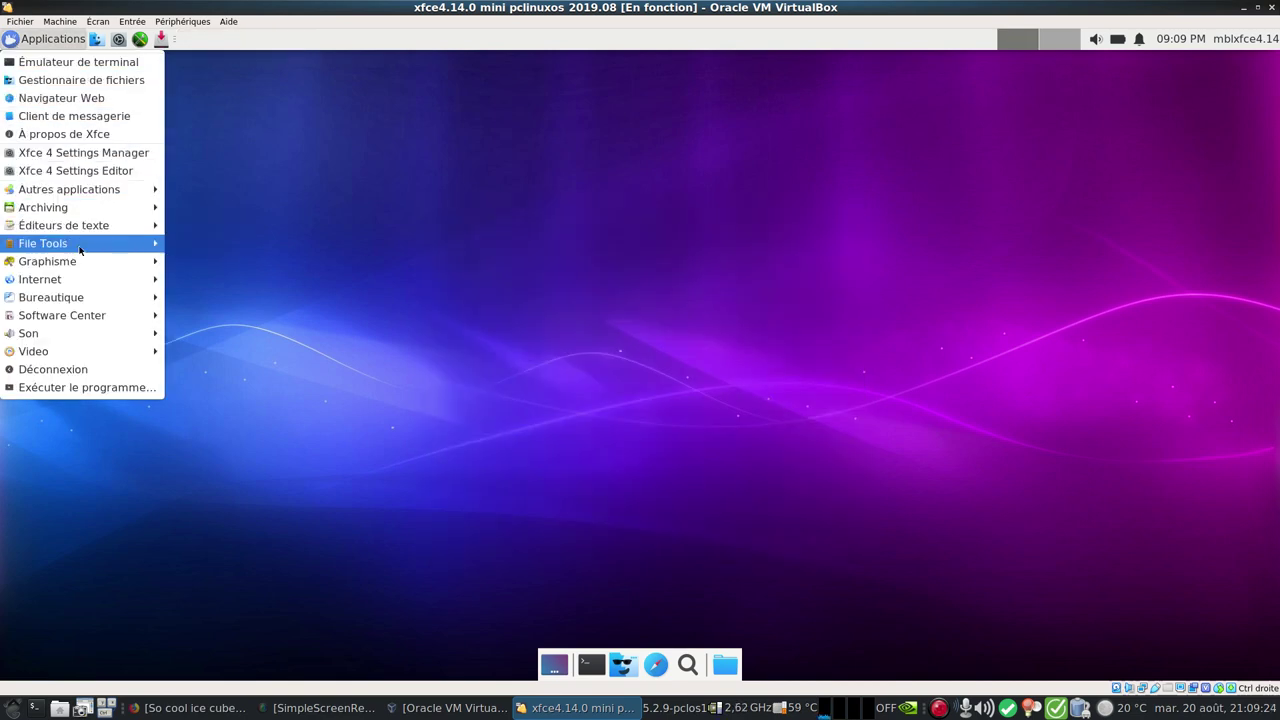
mouse_move(80, 250)
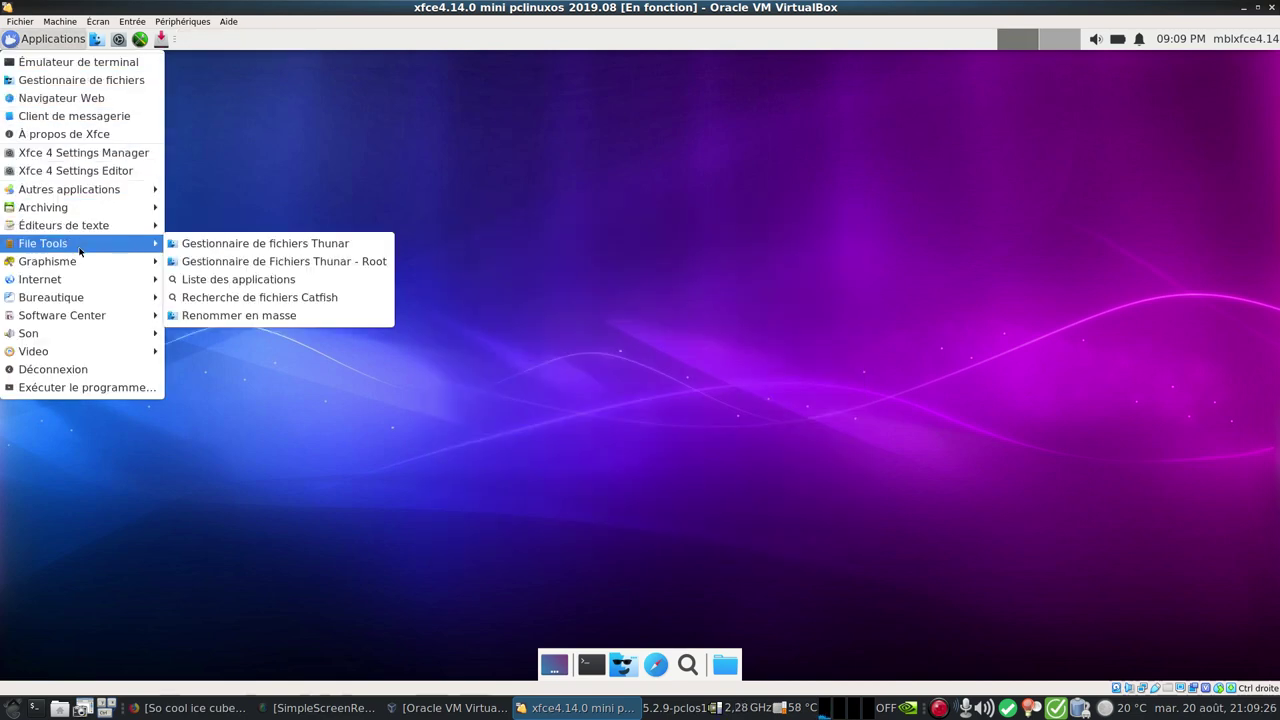
click(278, 281)
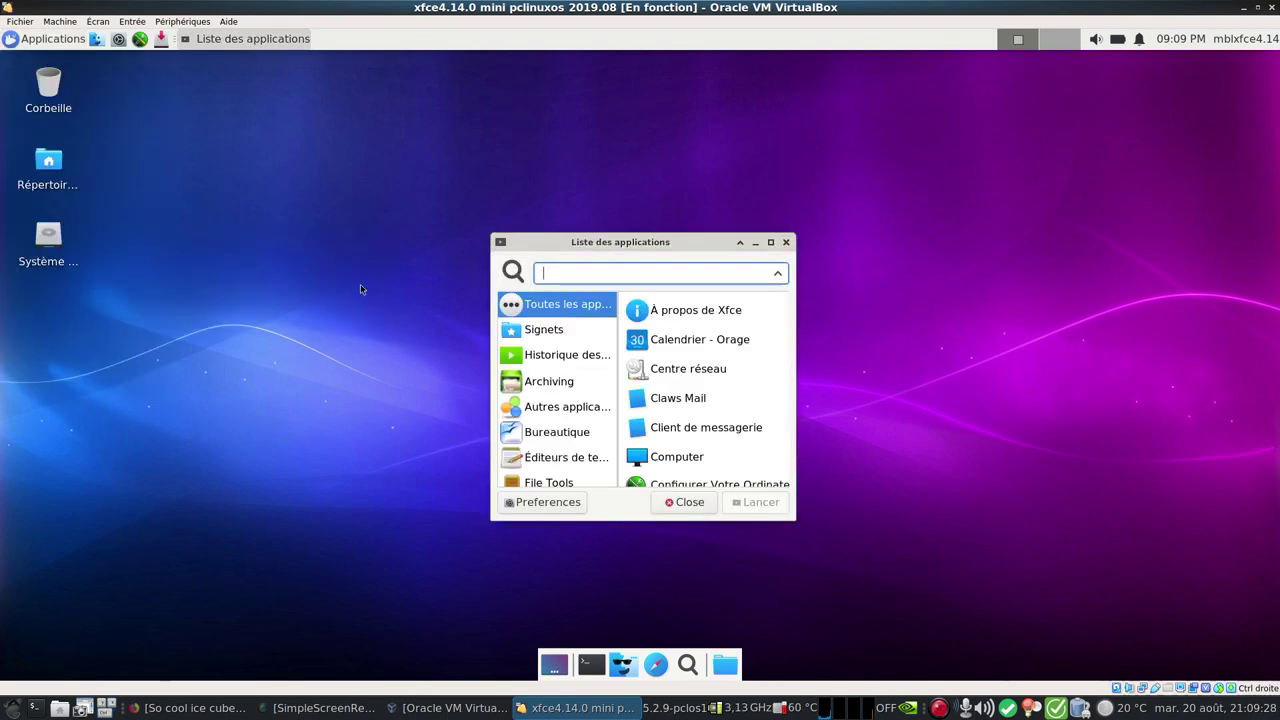
scroll(580, 352, down, 5)
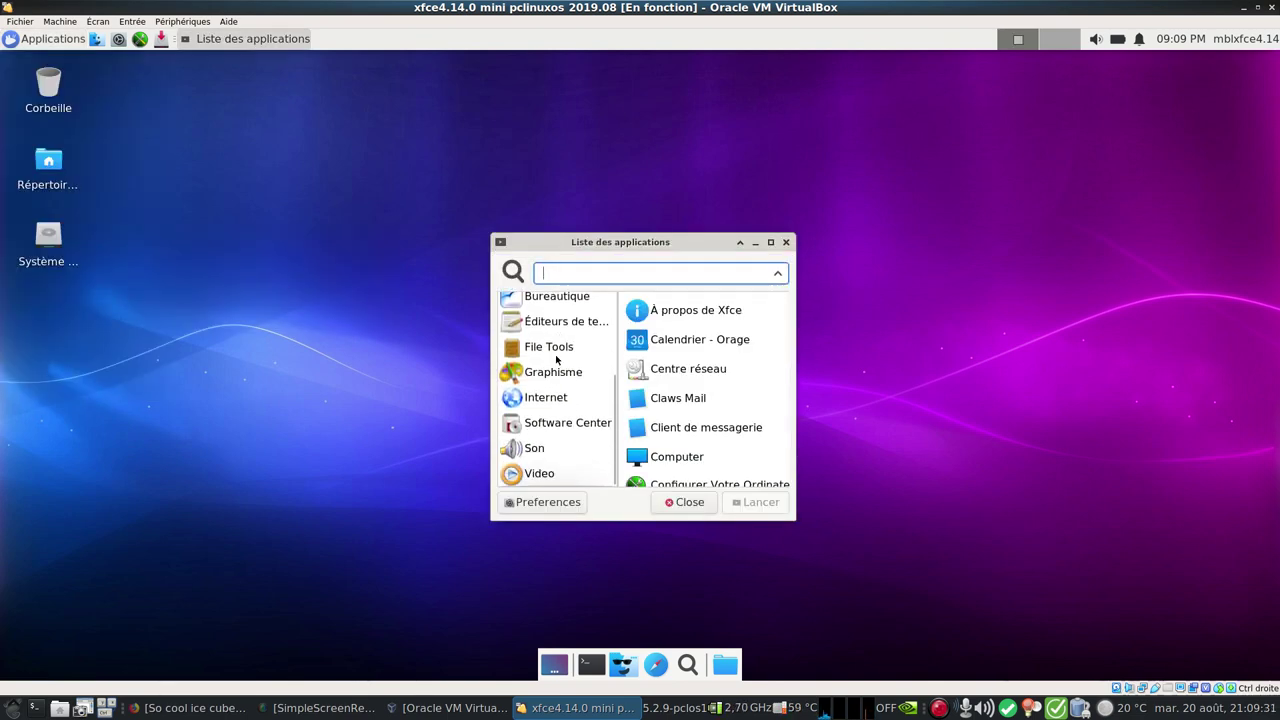
click(770, 242)
Browse the Signets, Historique, Archiving, Autres applications, Bureautique, Éditeurs de texte, File Tools and Internet categories, and close the application list
click(53, 155)
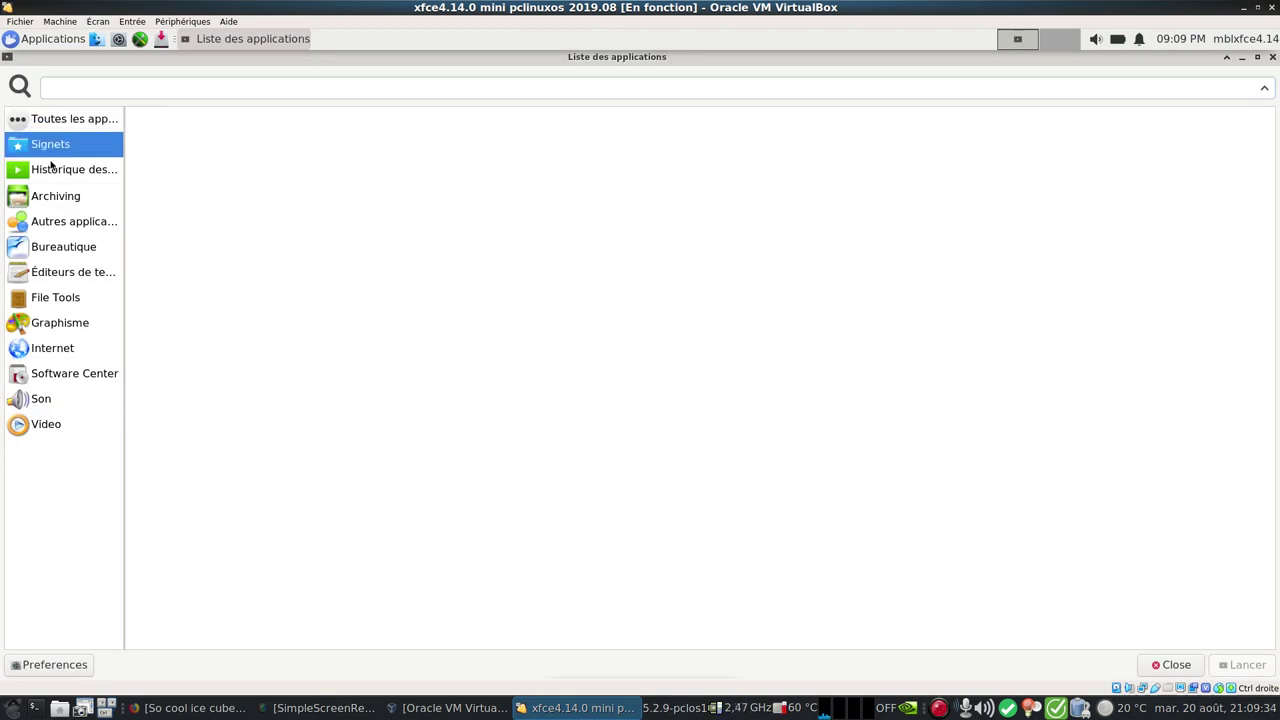
click(55, 175)
click(52, 198)
click(54, 222)
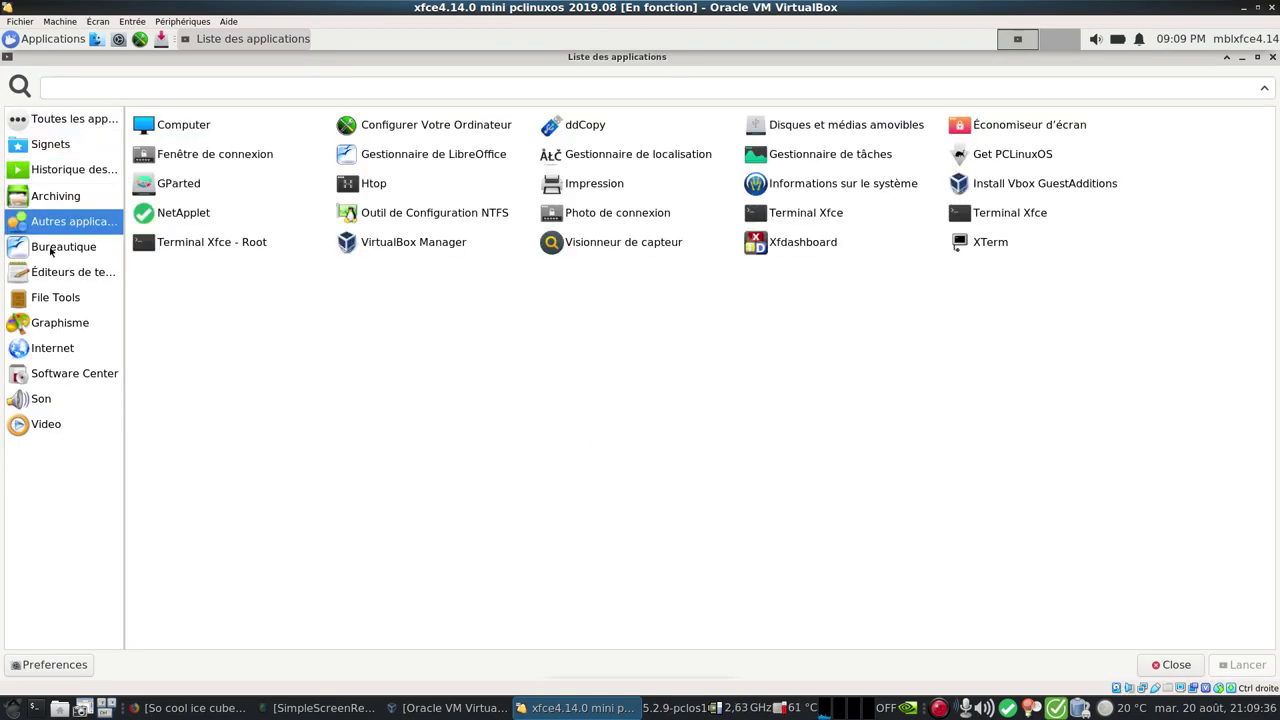
click(54, 248)
click(54, 274)
click(55, 306)
click(54, 345)
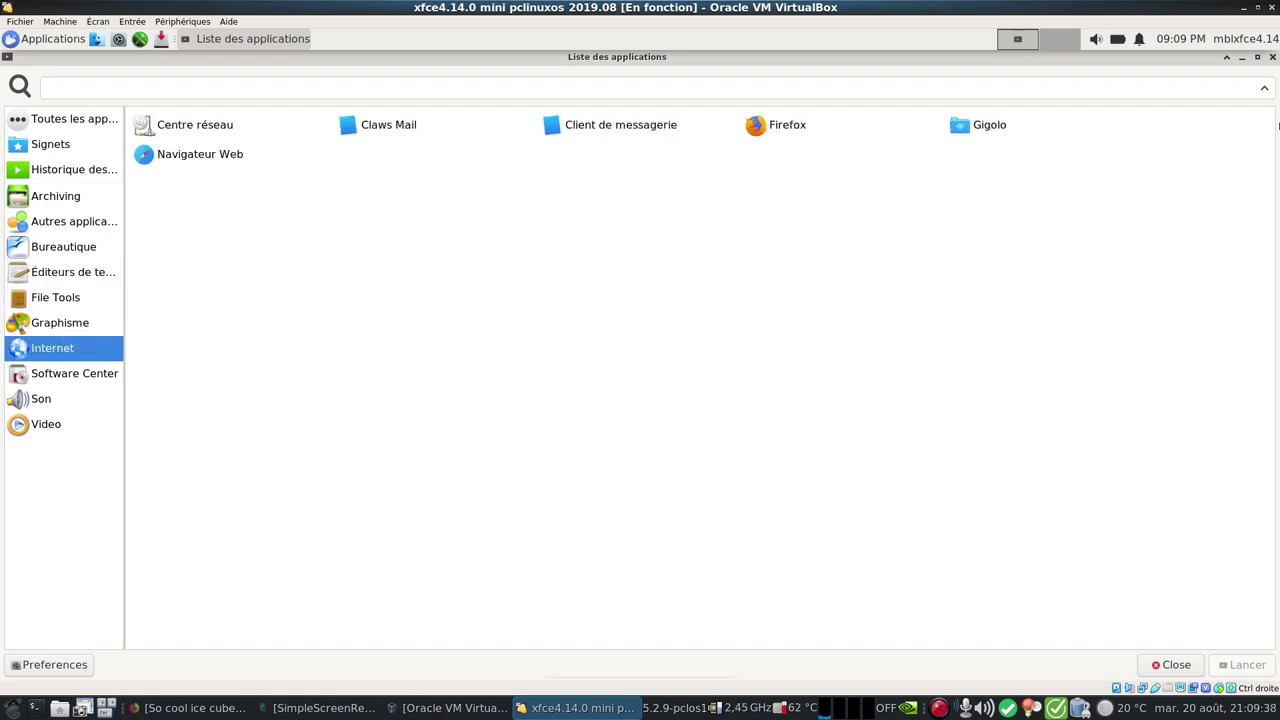
click(1272, 57)
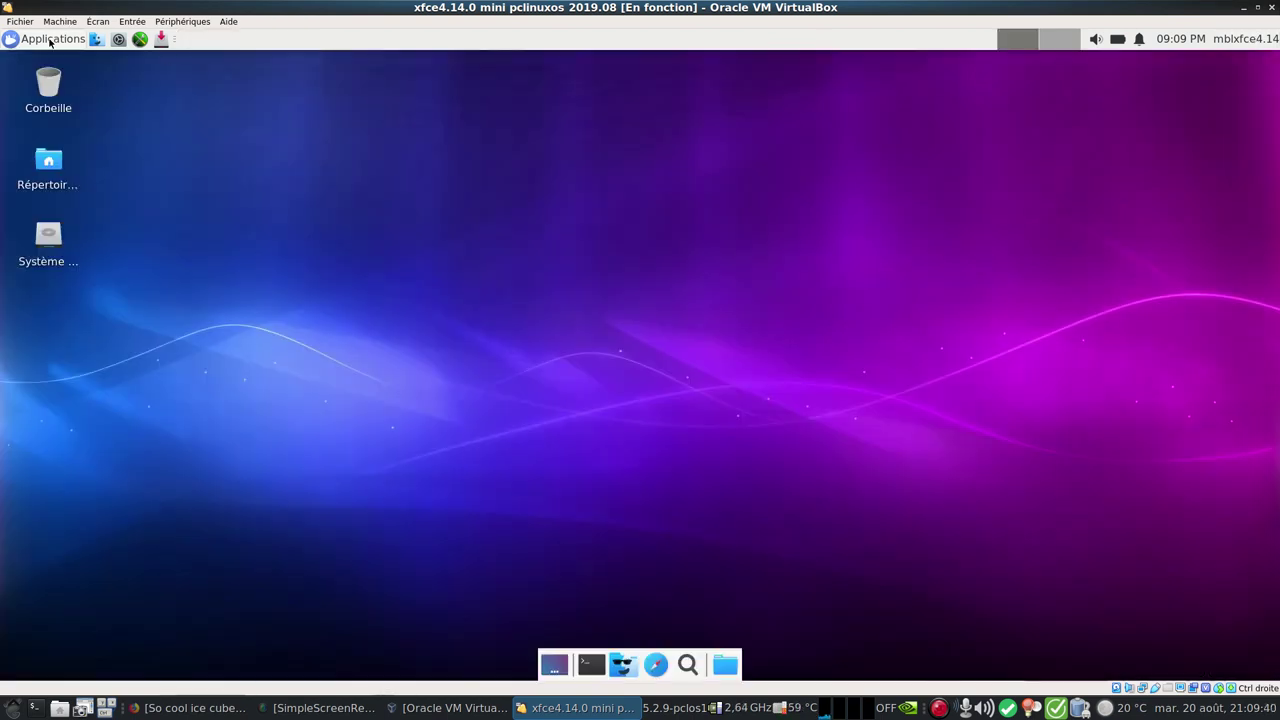
Open Visionneur d'images Ristretto from the Graphisme applications, maximize it, check its version information, and close it
click(50, 38)
mouse_move(60, 261)
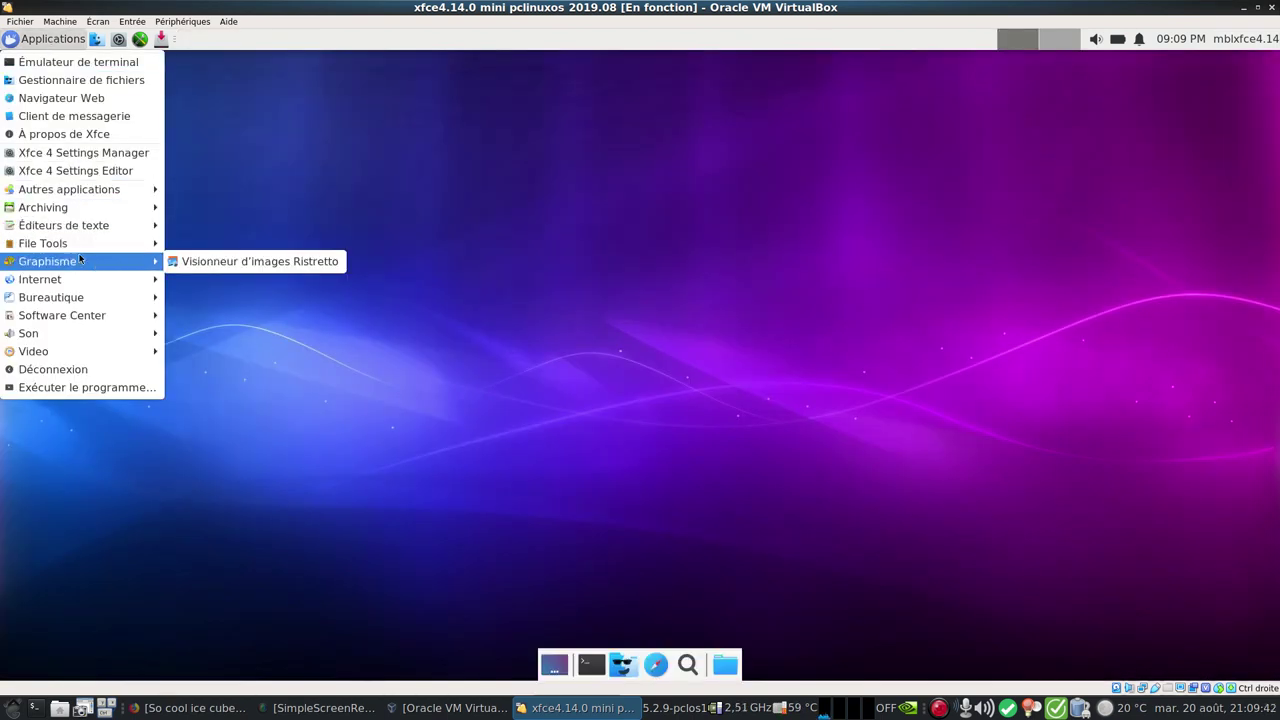
click(248, 261)
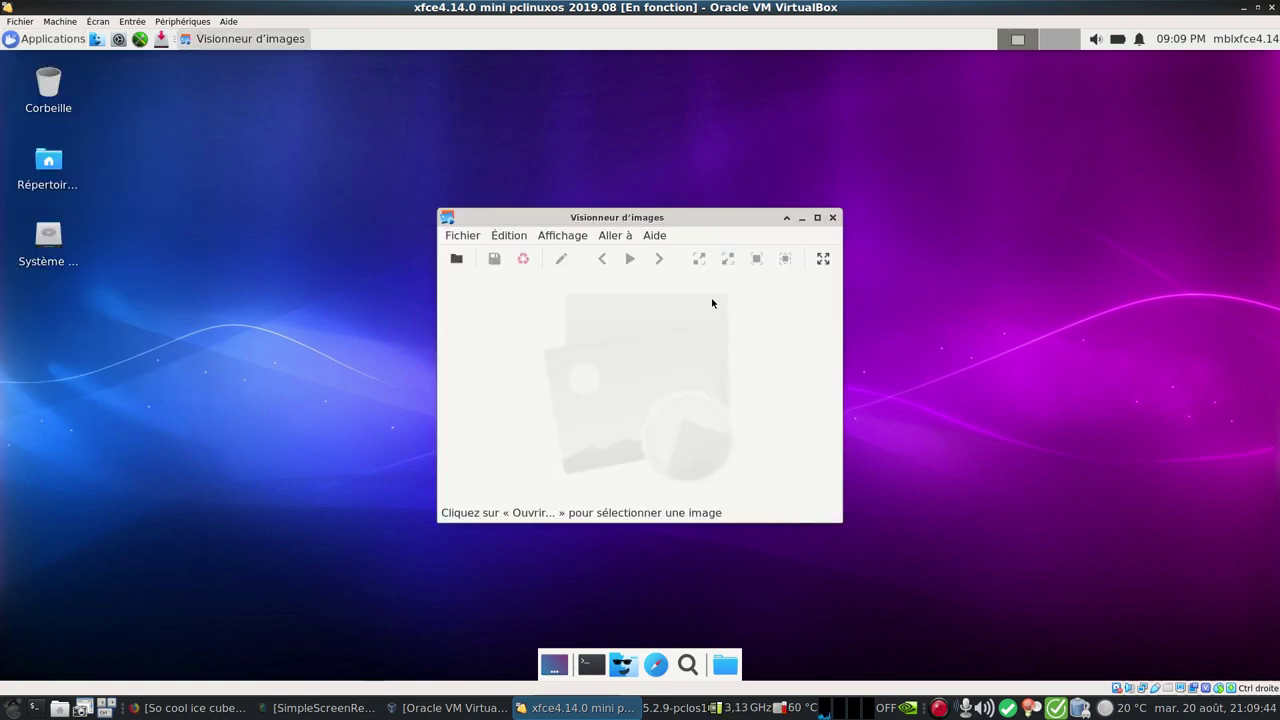
click(815, 217)
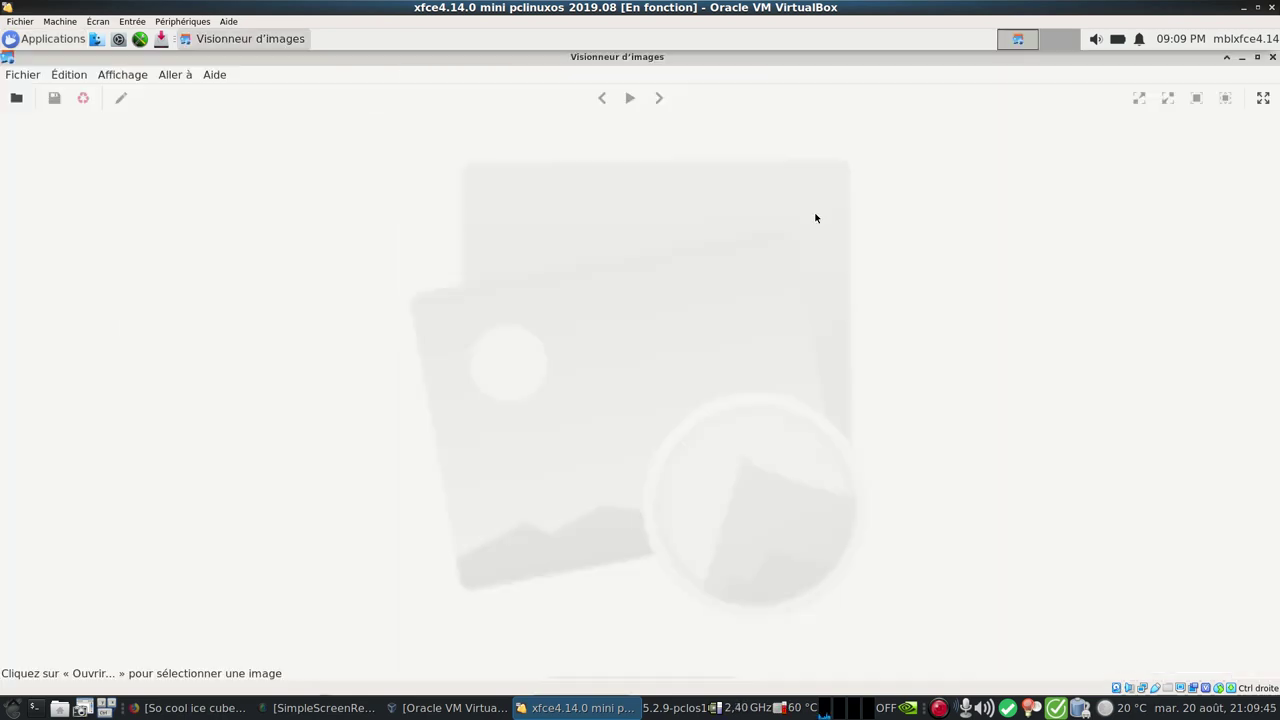
click(214, 74)
click(240, 117)
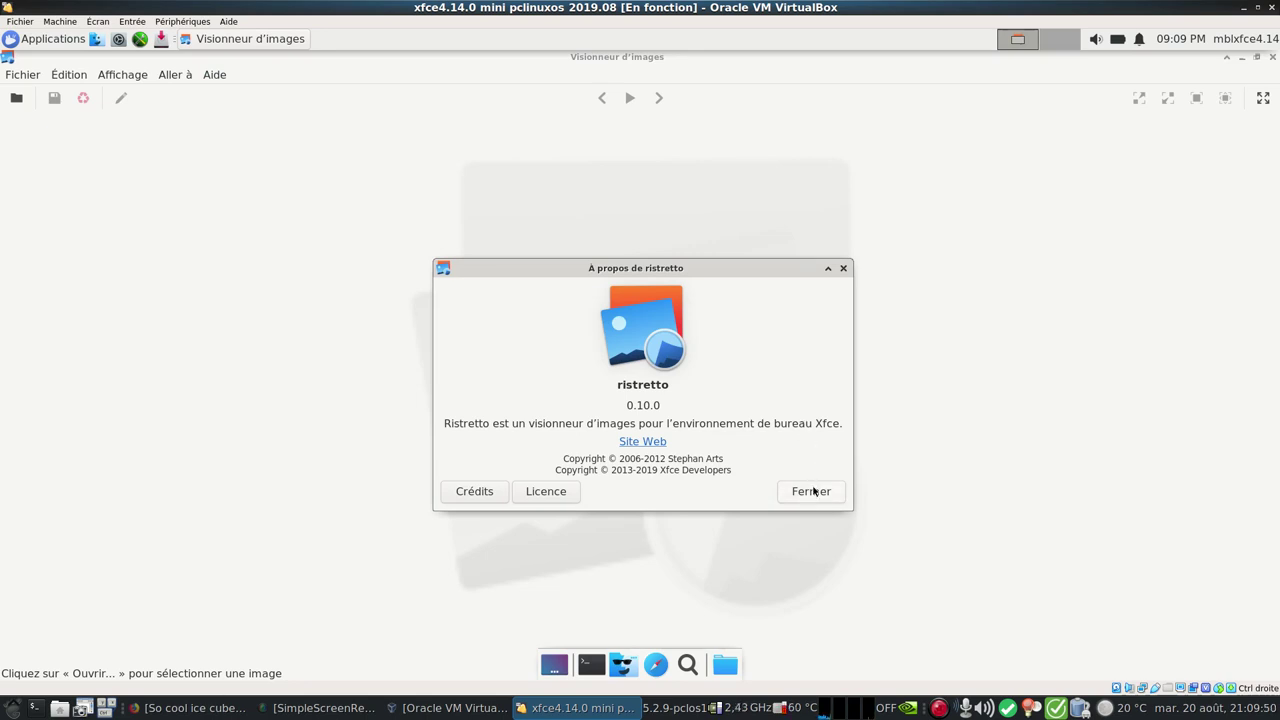
click(813, 487)
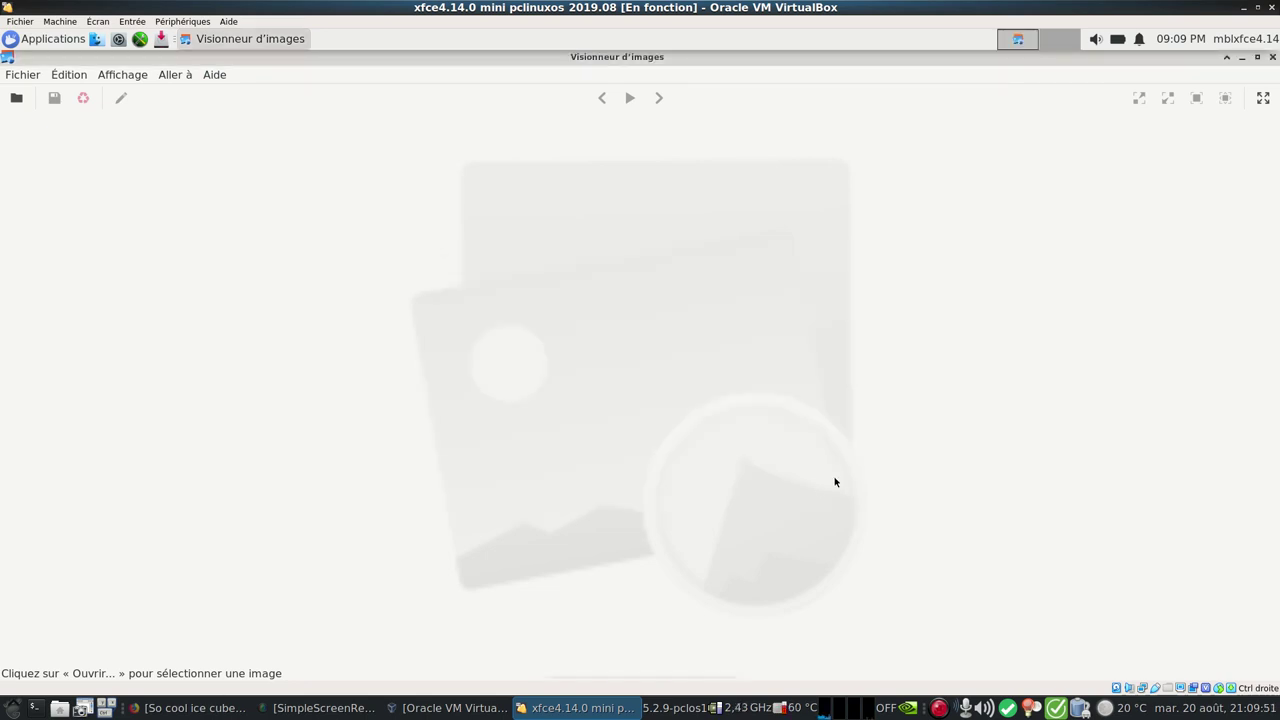
click(1271, 57)
Open Claws Mail from the Internet applications, view its configuration assistant's welcome page, and cancel the assistant
click(42, 39)
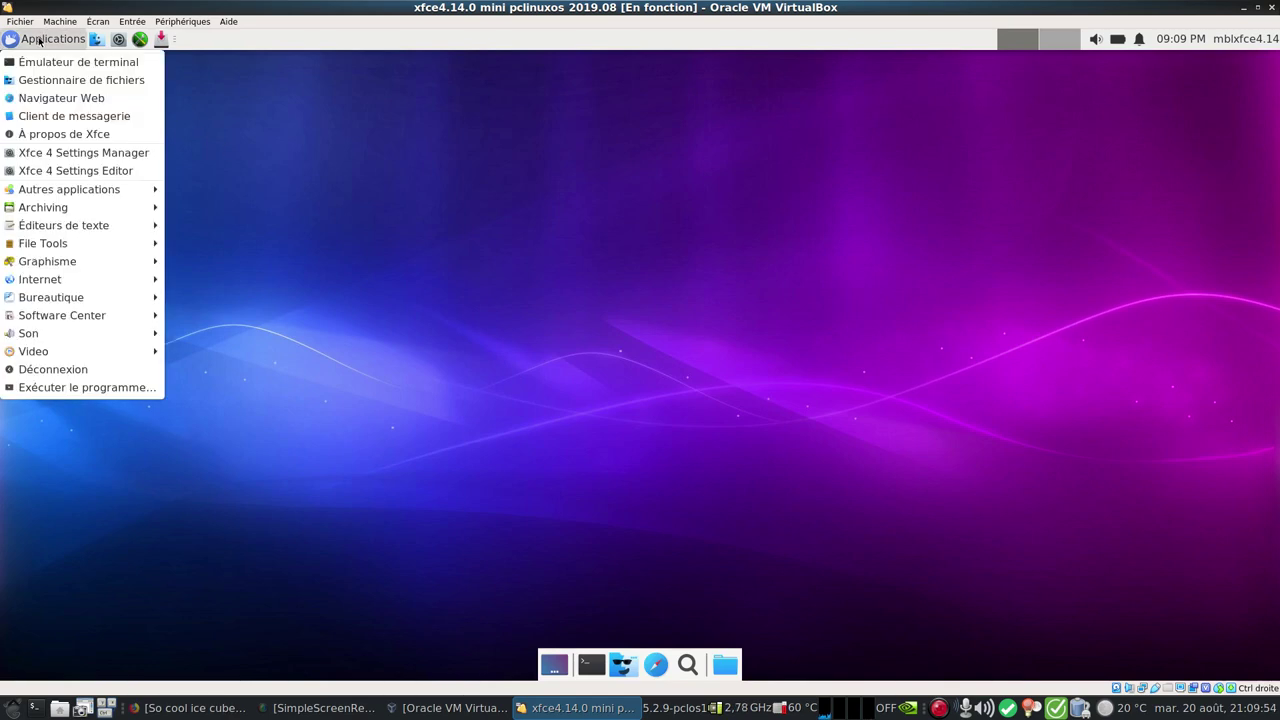
mouse_move(127, 279)
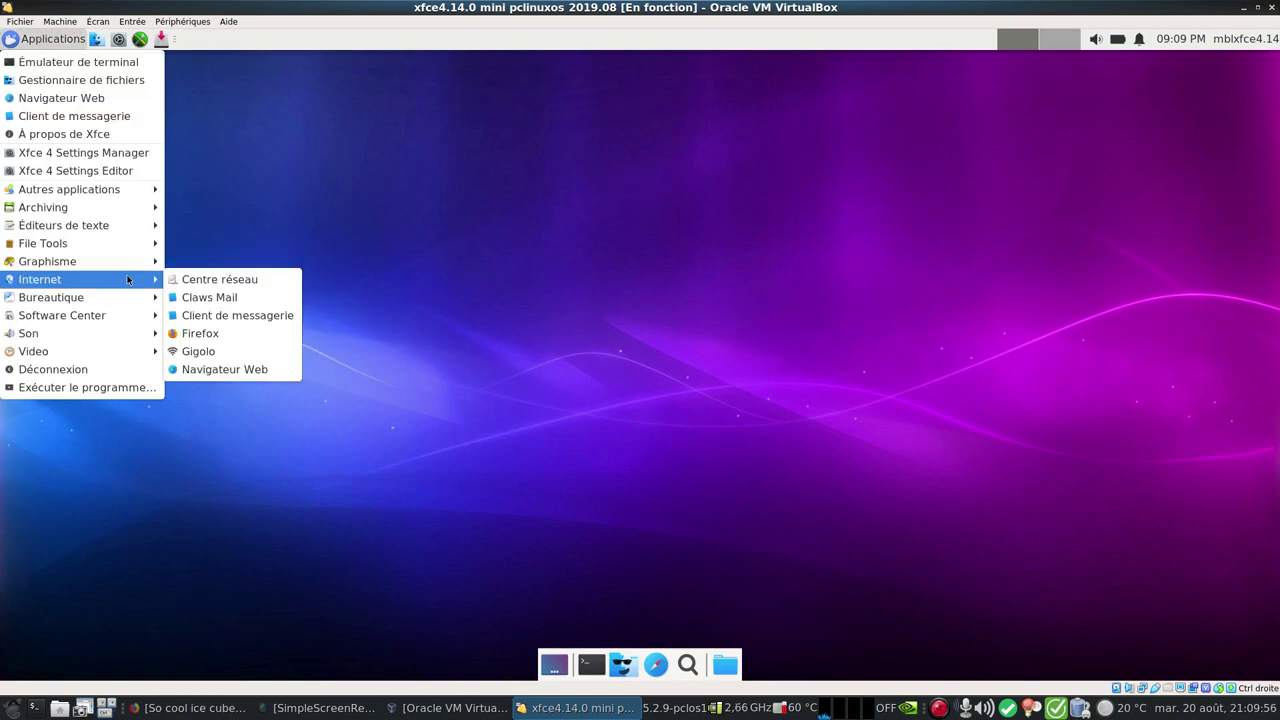
click(215, 297)
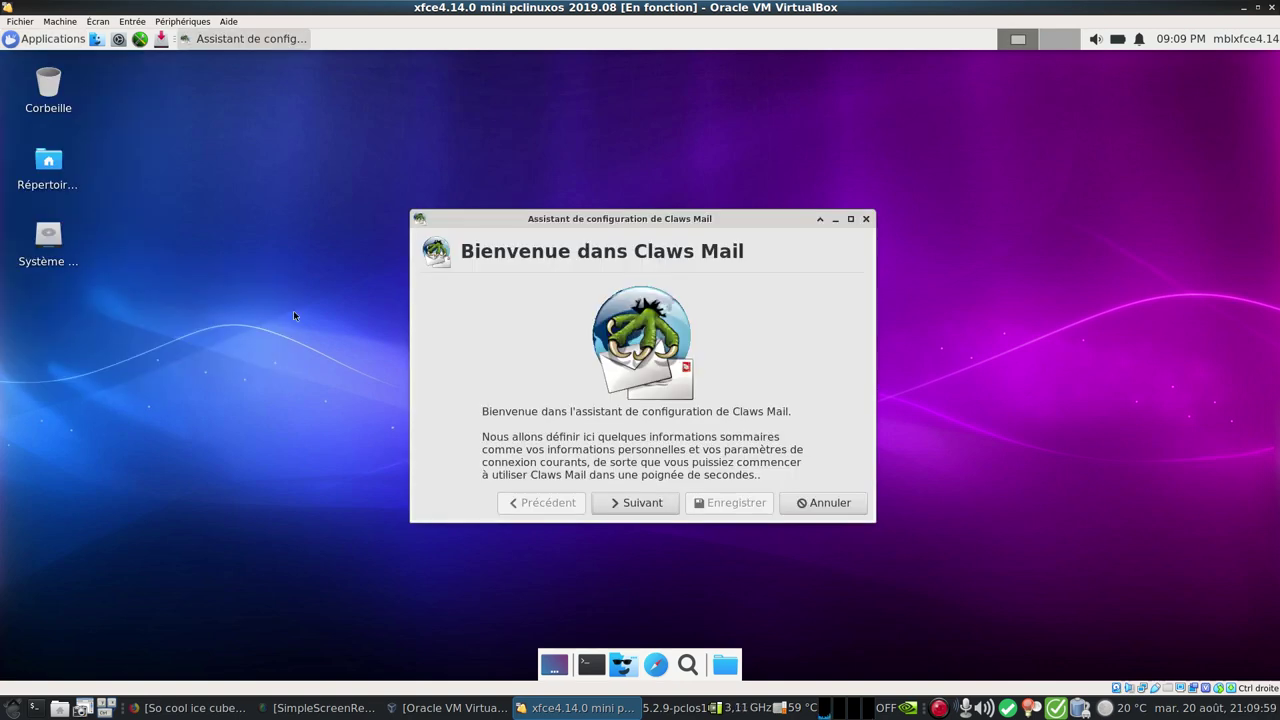
click(857, 503)
Open Gigolo from the Internet applications, check its version information, and dismiss the about dialog
click(45, 38)
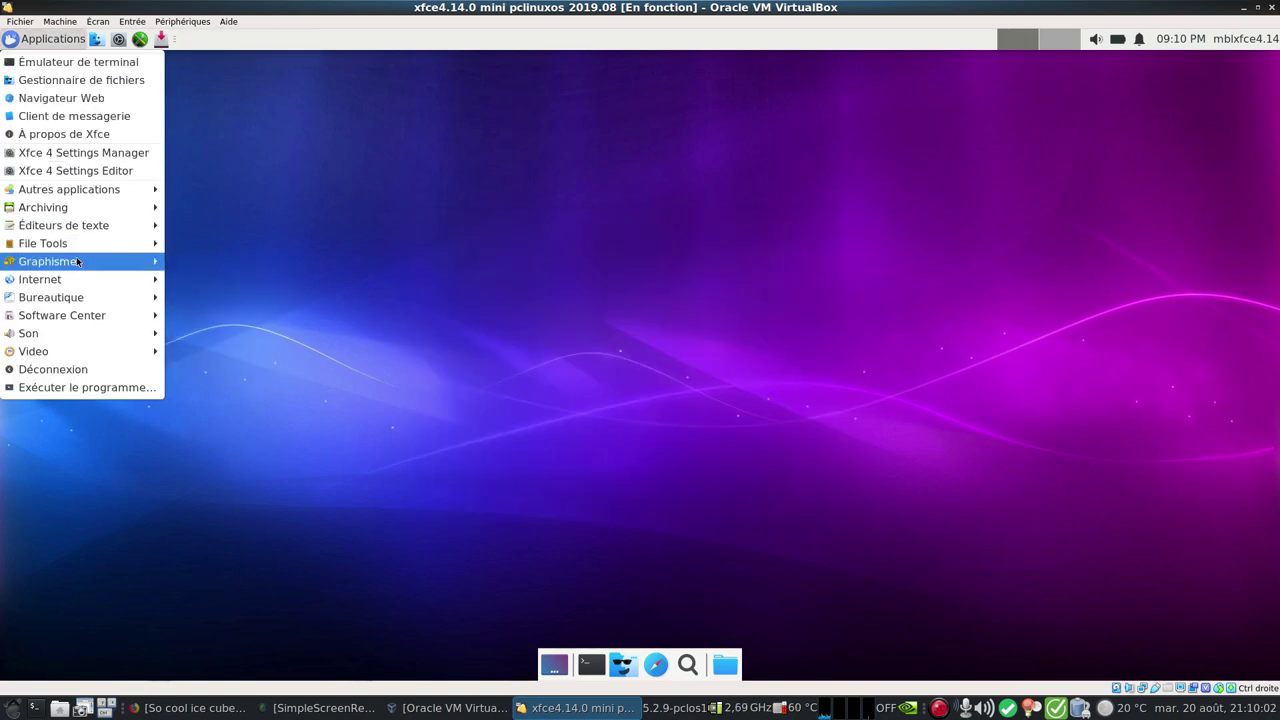
mouse_move(89, 297)
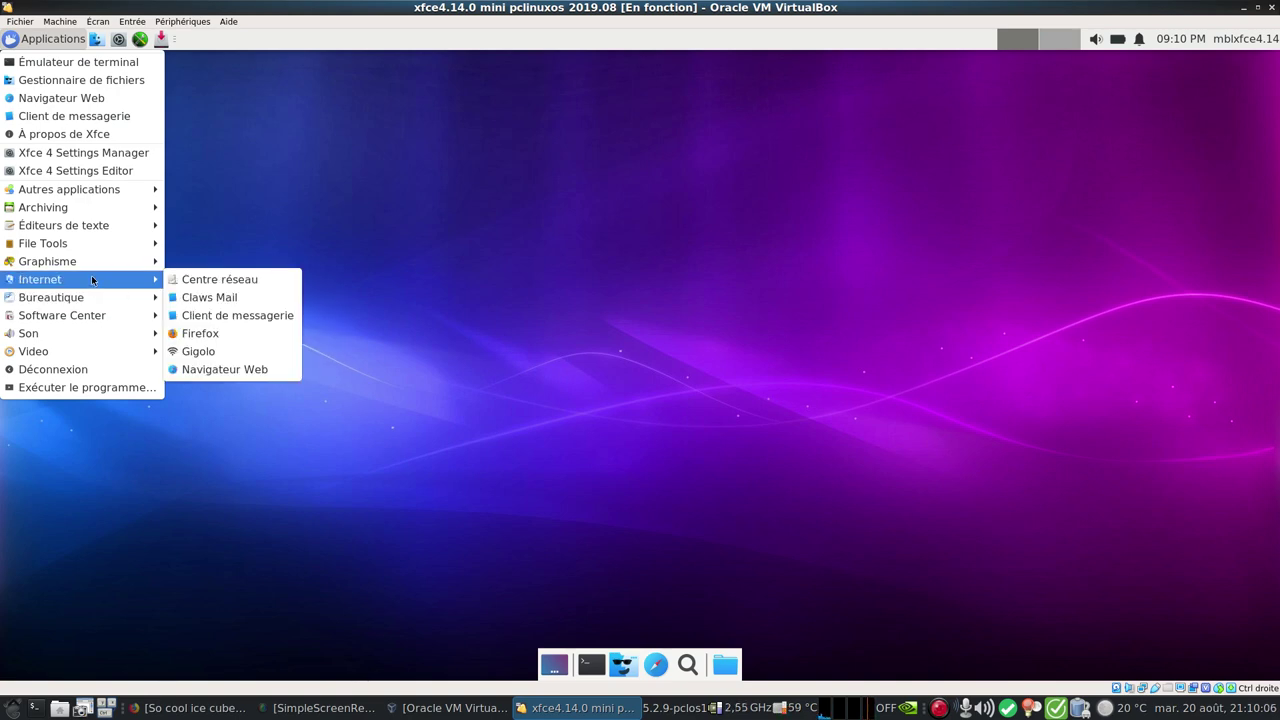
click(278, 349)
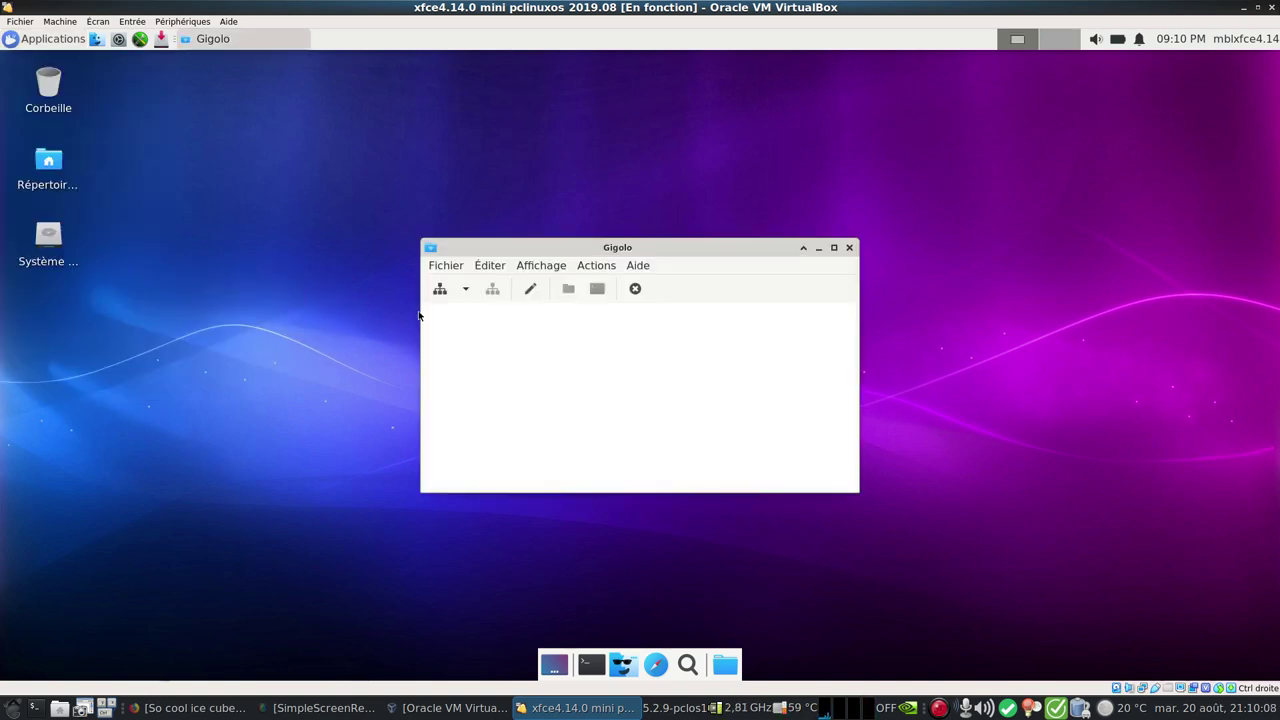
click(644, 267)
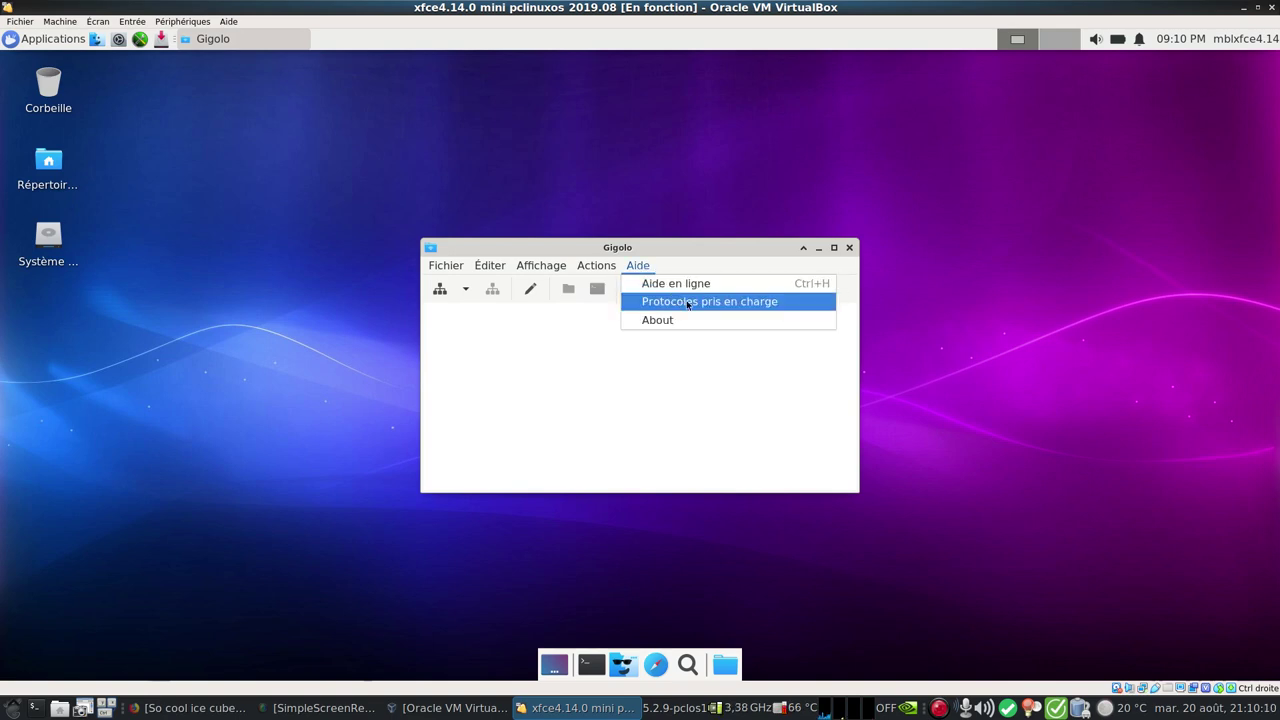
click(712, 322)
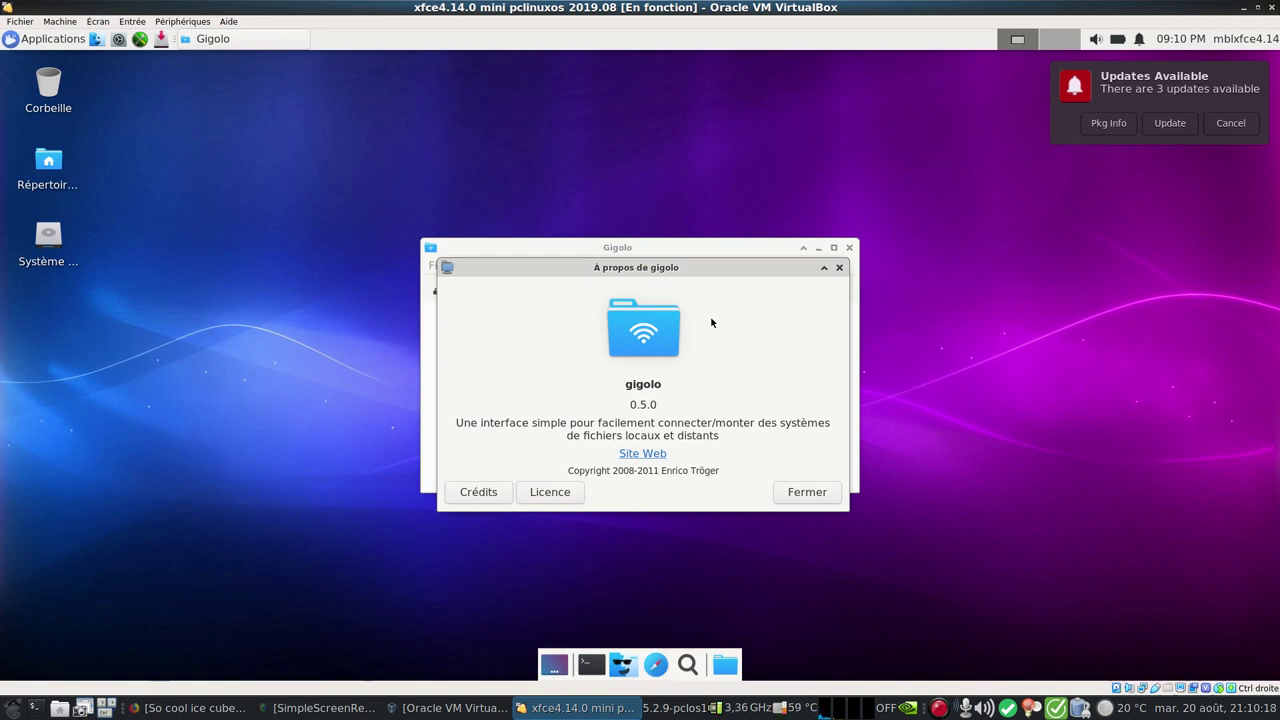
click(801, 498)
Examine Gigolo's connection actions, display options and file commands, and close it
click(596, 265)
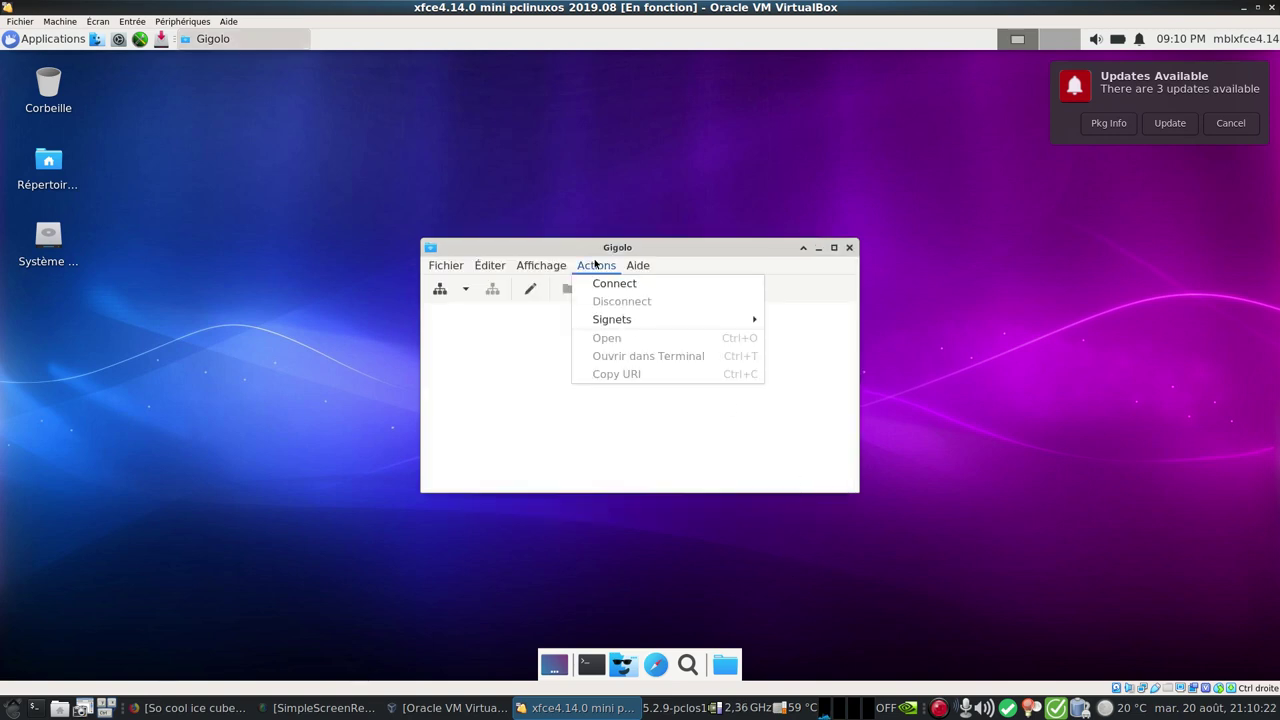
mouse_move(553, 268)
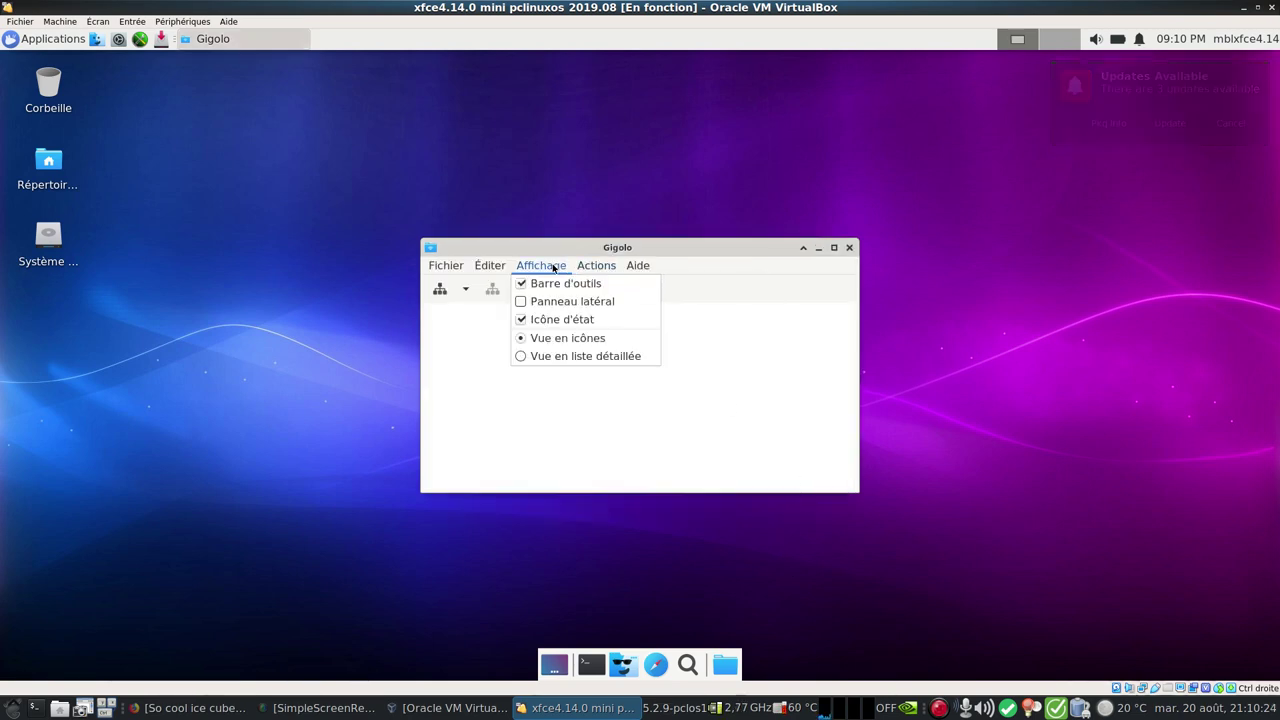
mouse_move(506, 267)
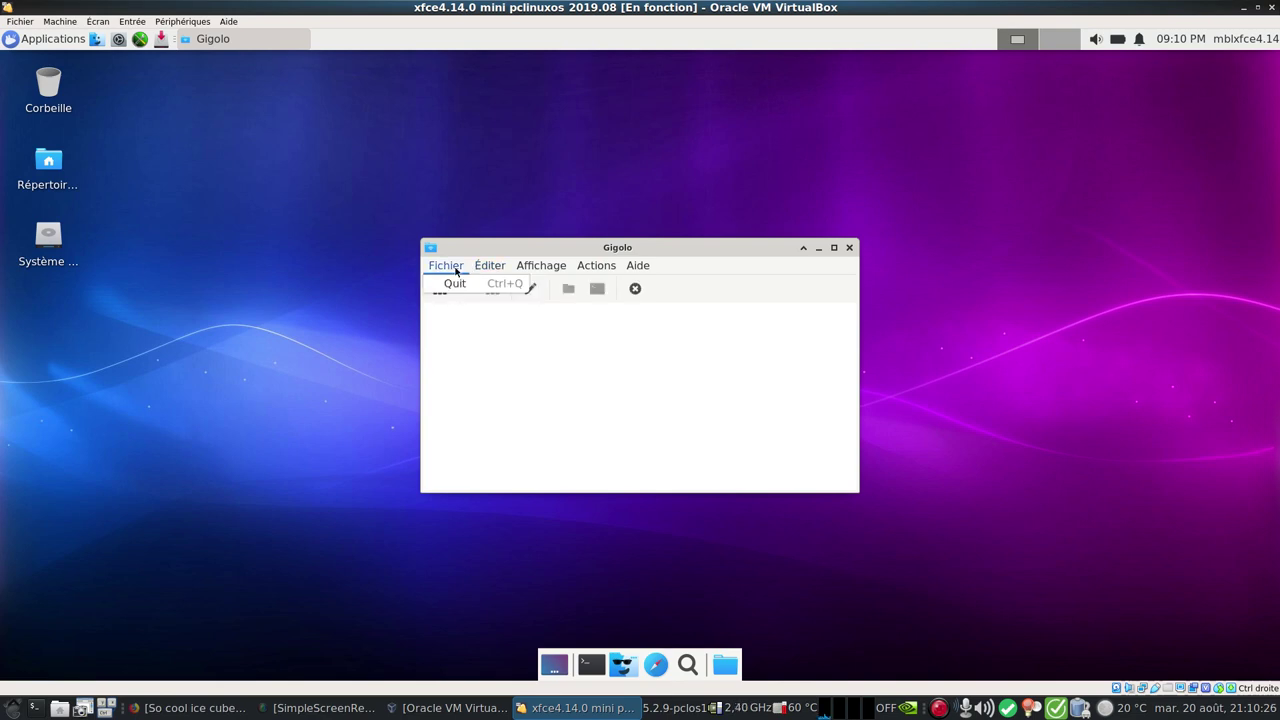
click(686, 391)
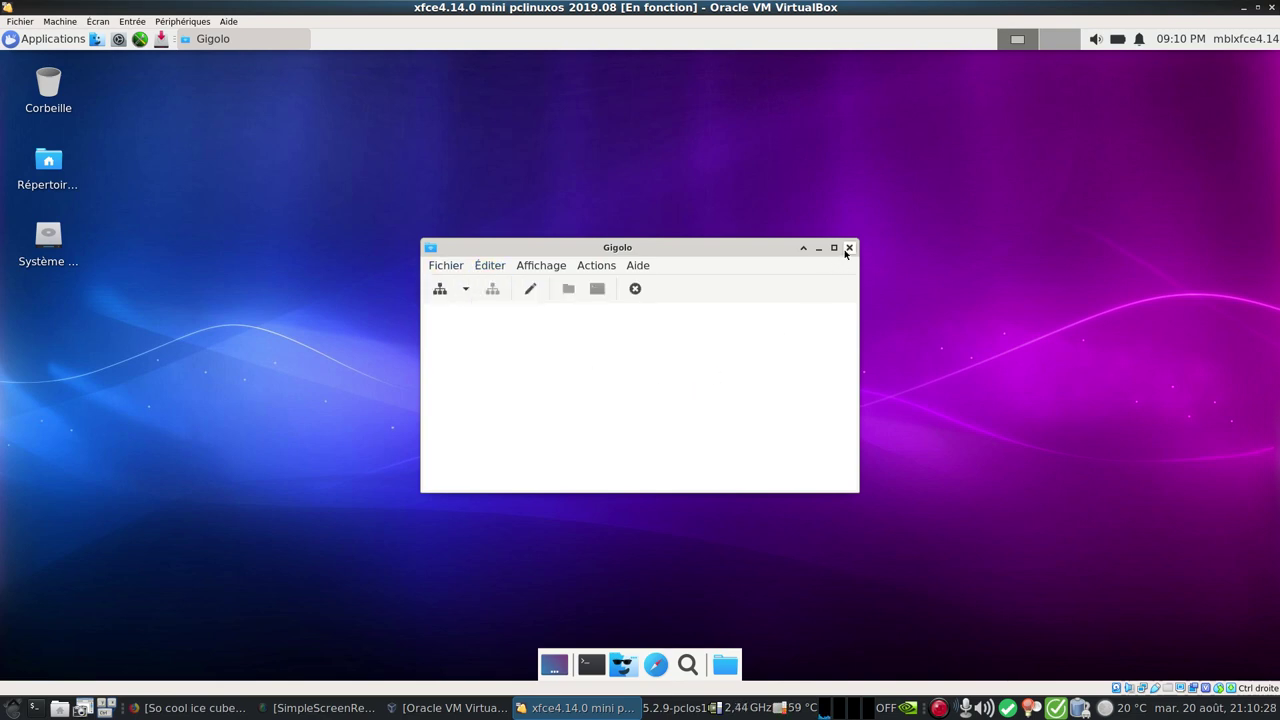
click(849, 247)
Launch Calendrier - Orage from the Bureautique applications
click(30, 37)
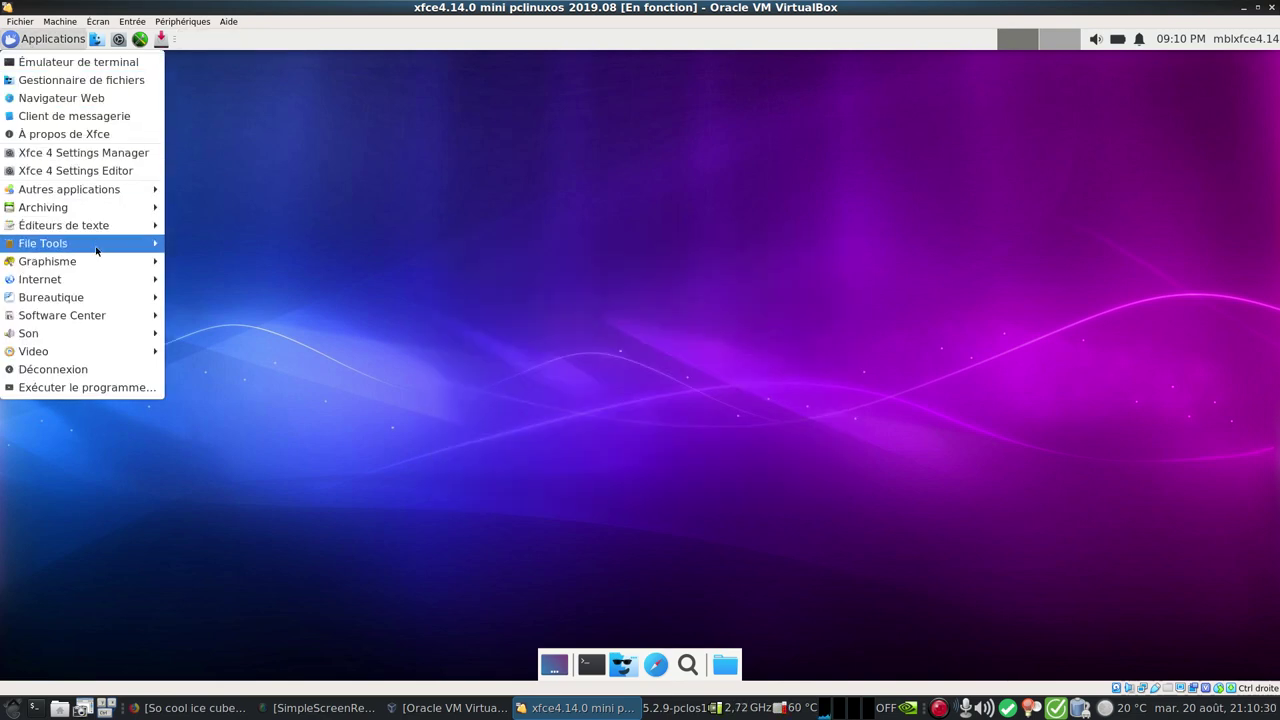
mouse_move(106, 320)
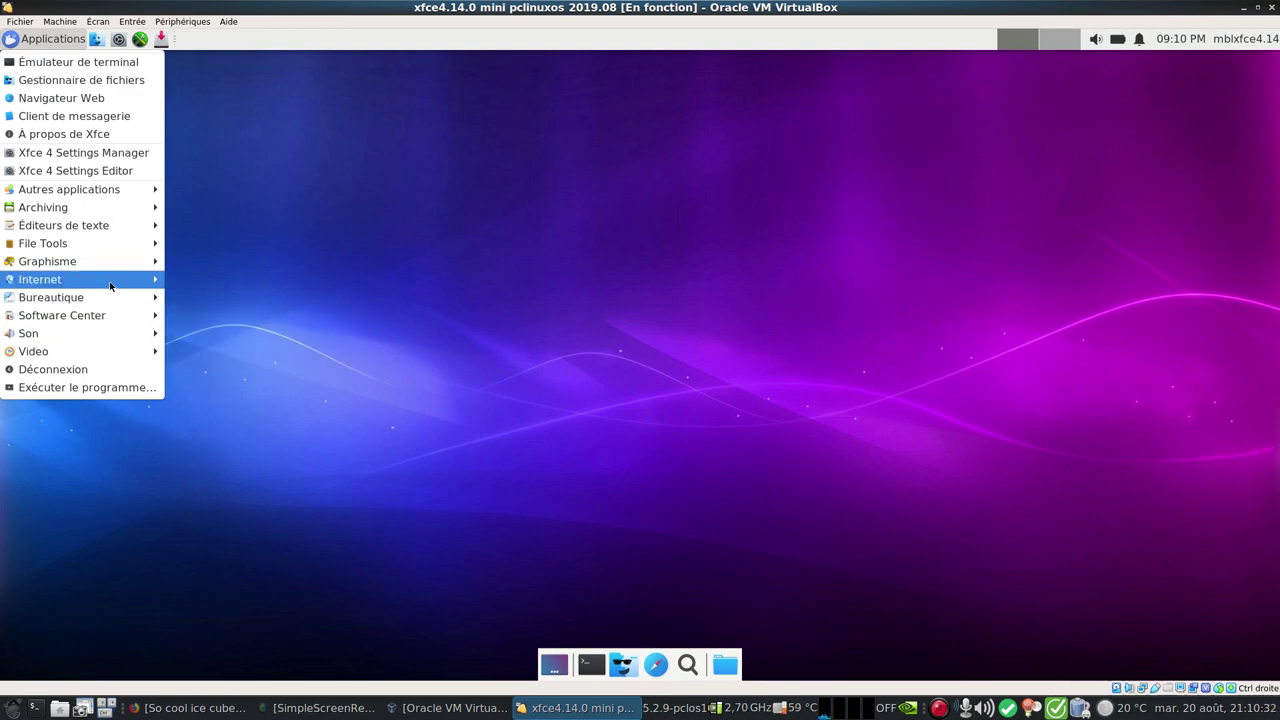
mouse_move(110, 283)
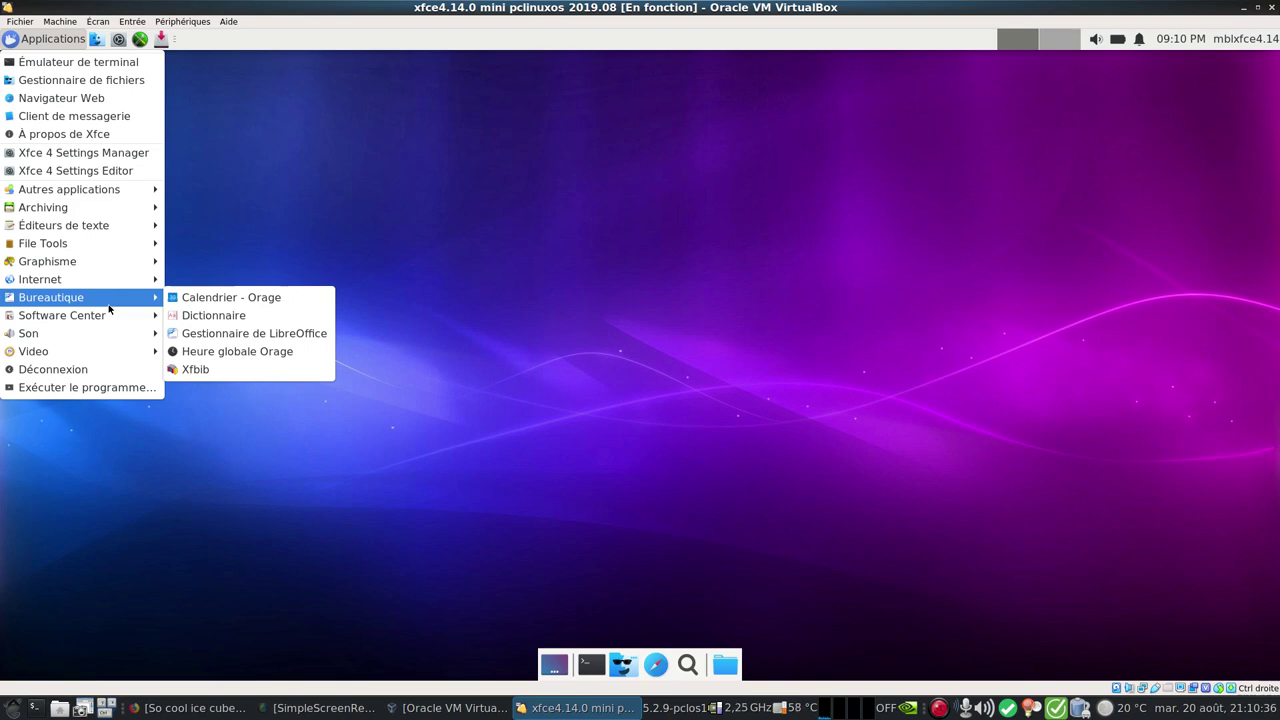
click(291, 298)
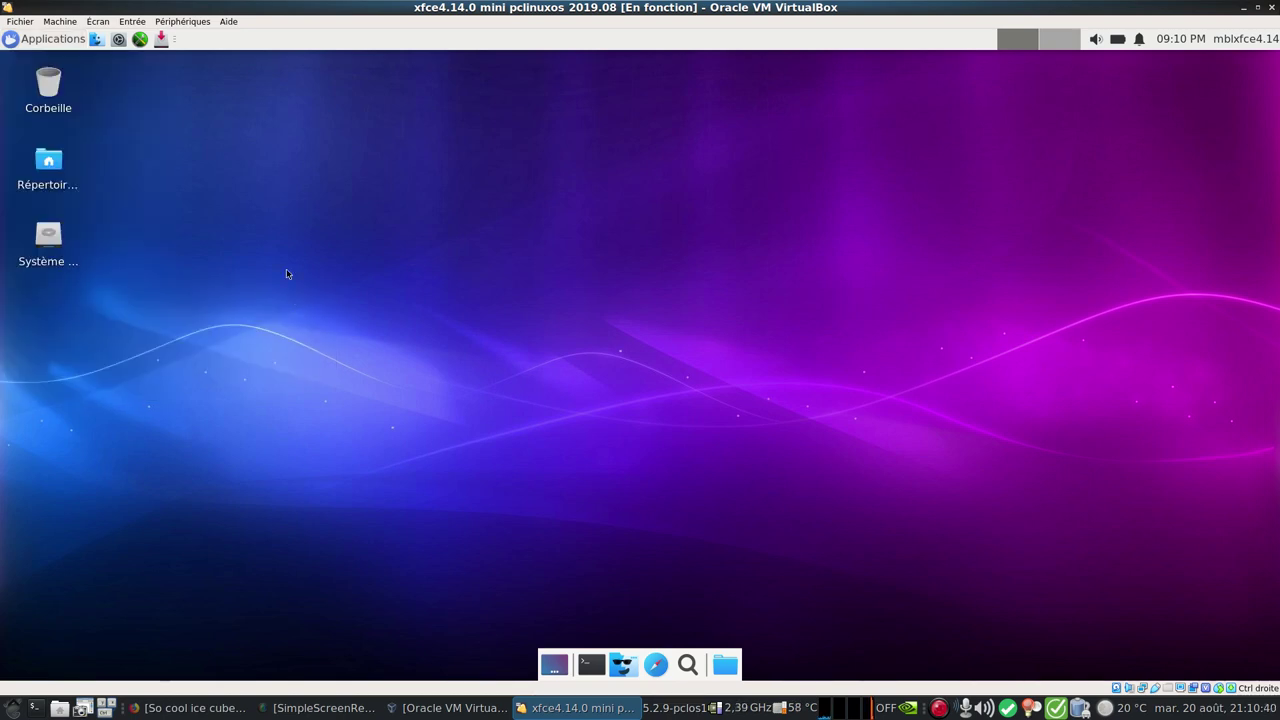
Open Heure globale Orage from the Bureautique applications, view its local time display, and close it
click(12, 39)
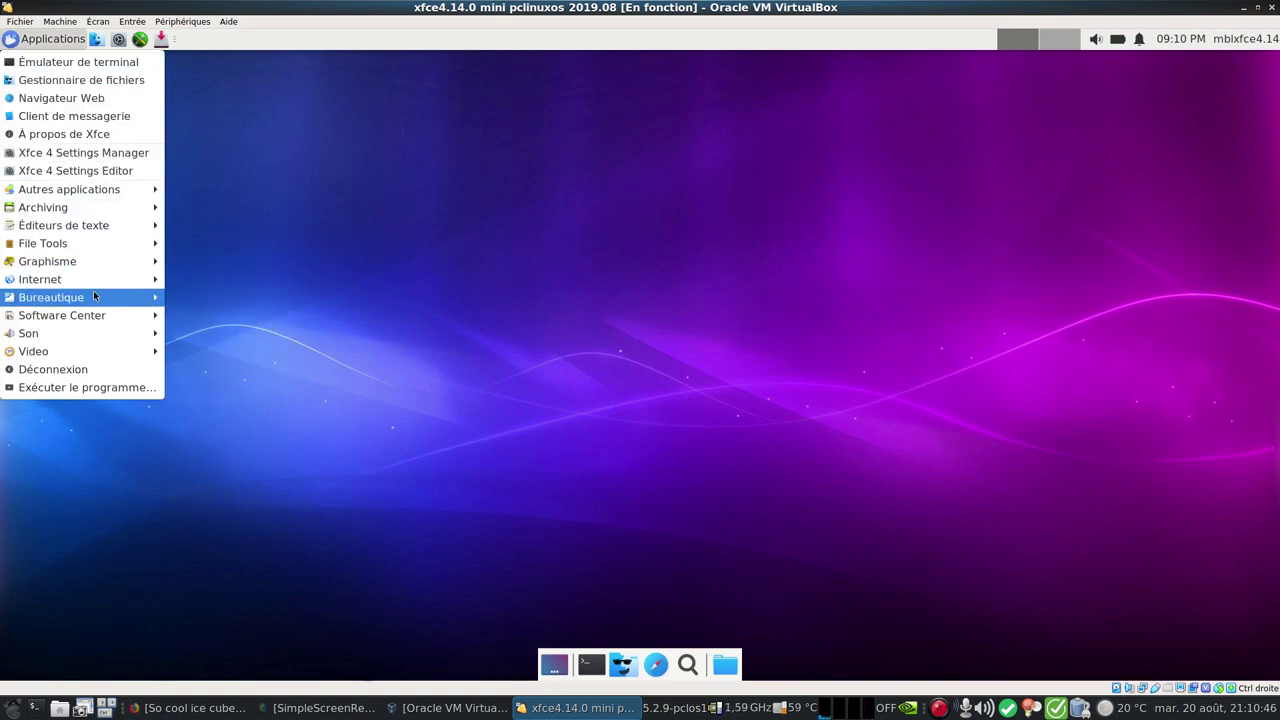
click(285, 357)
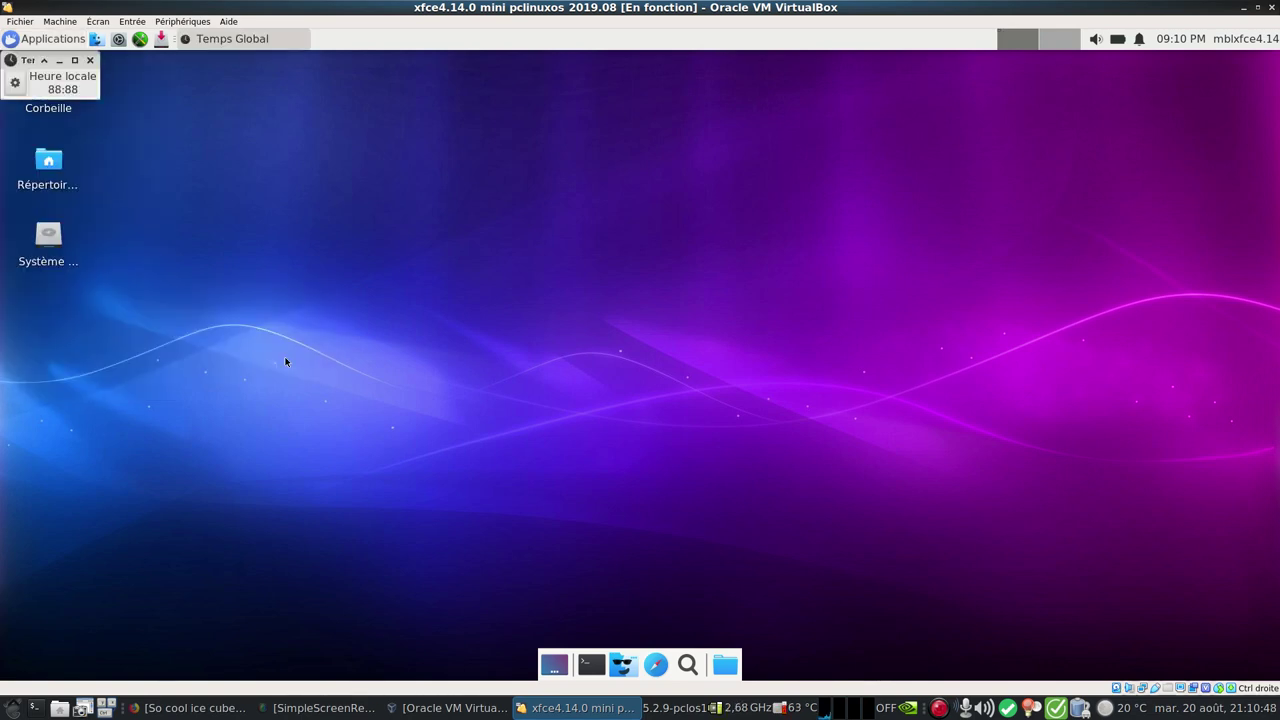
click(90, 60)
Open the DeaDBeeF music player from the Son applications, view its main window, and close it
click(40, 40)
mouse_move(114, 350)
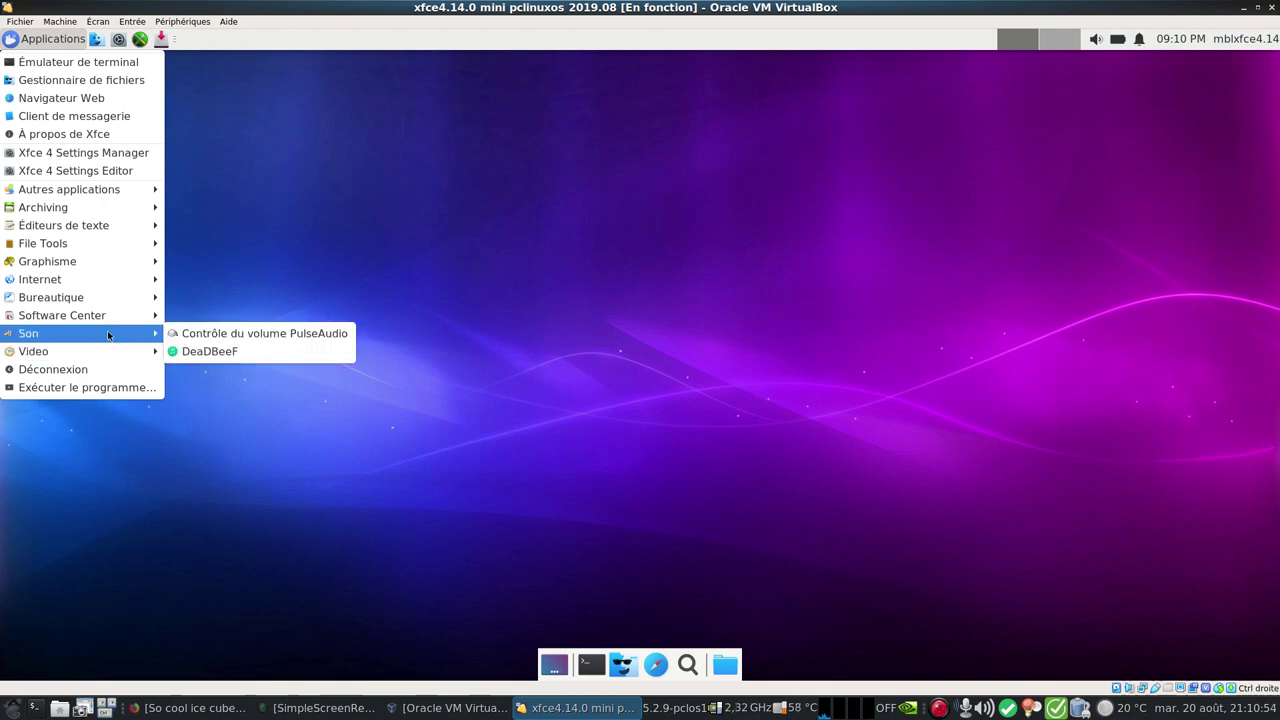
click(215, 351)
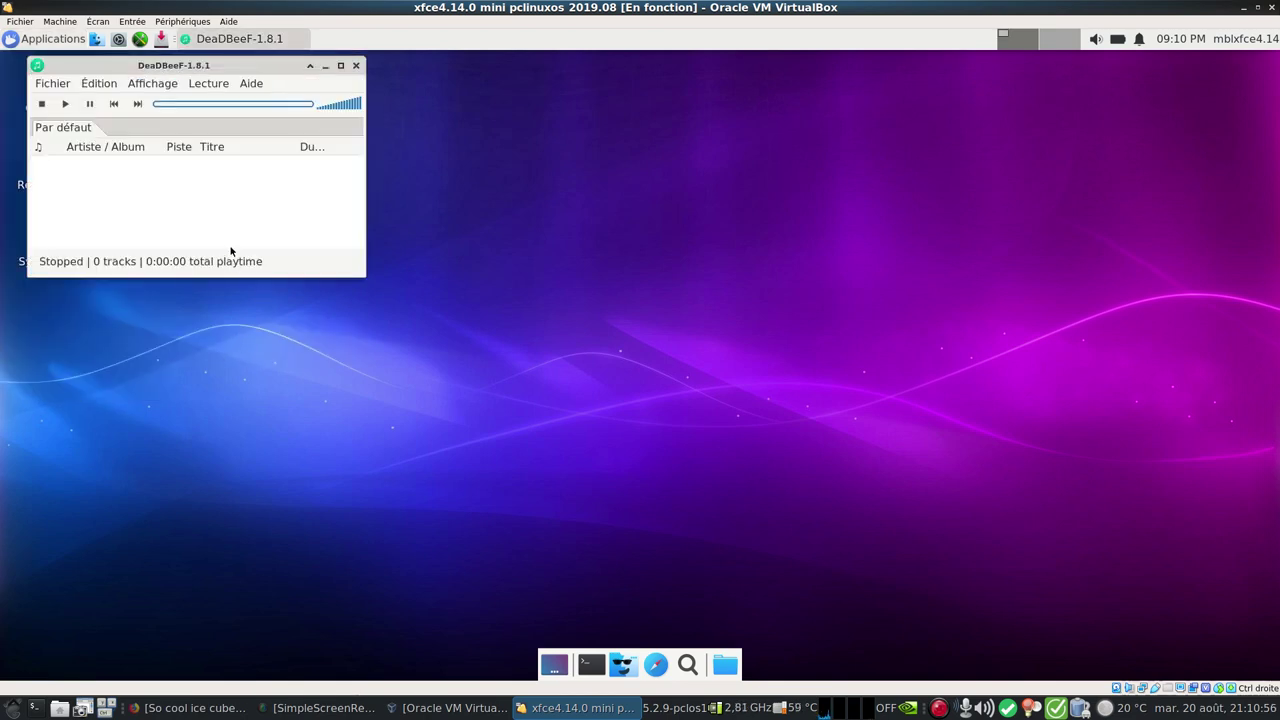
click(356, 65)
Open Lecteur multimédia Parole from the Video applications, check its version information, and close the player
click(34, 40)
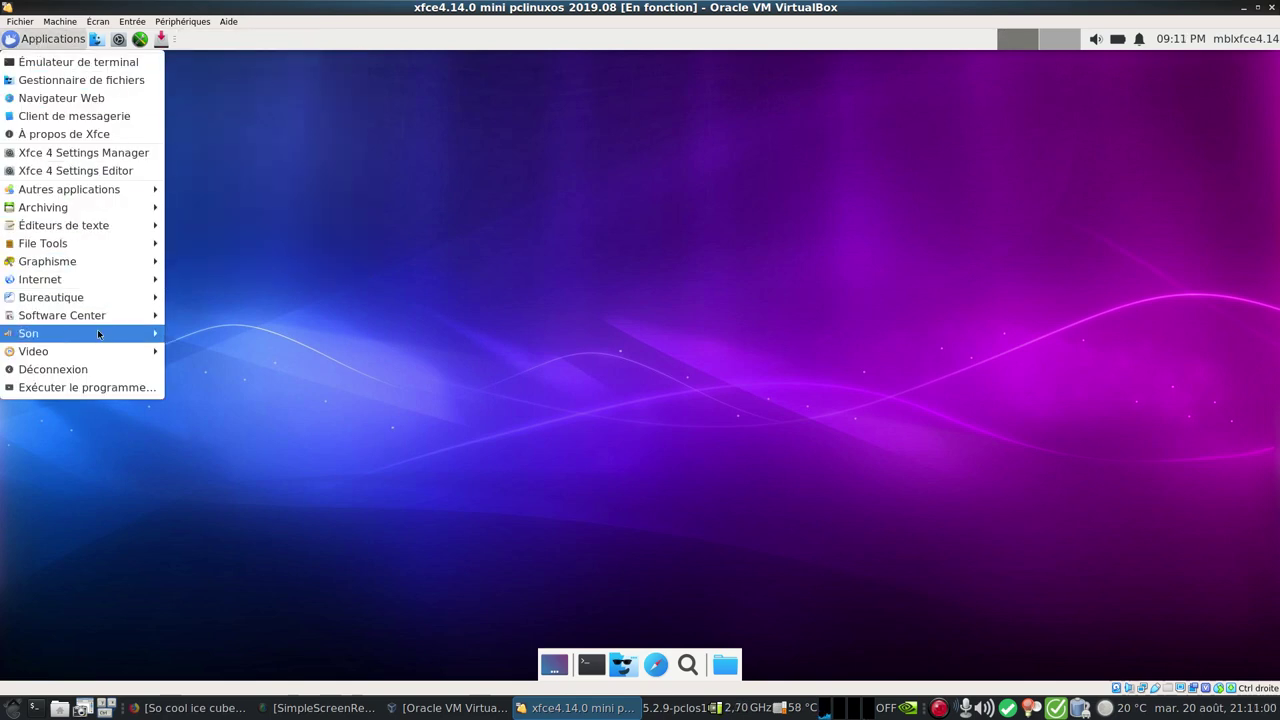
mouse_move(98, 352)
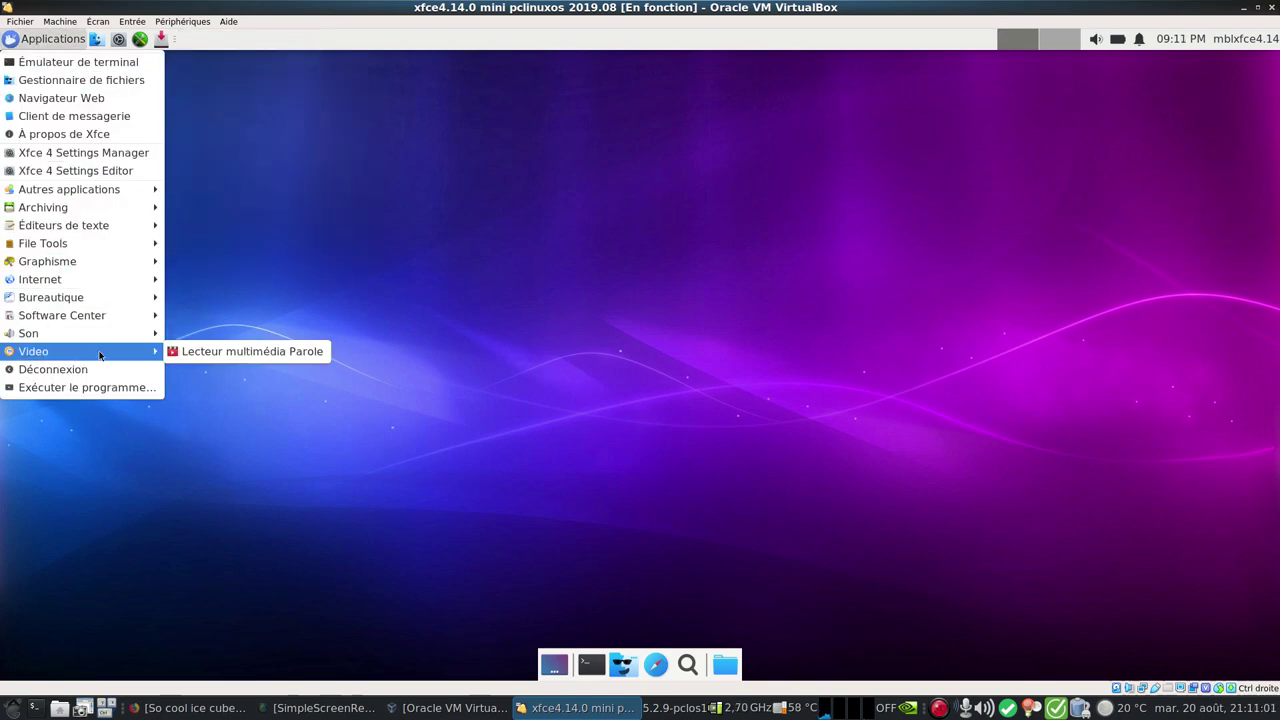
click(294, 354)
click(623, 256)
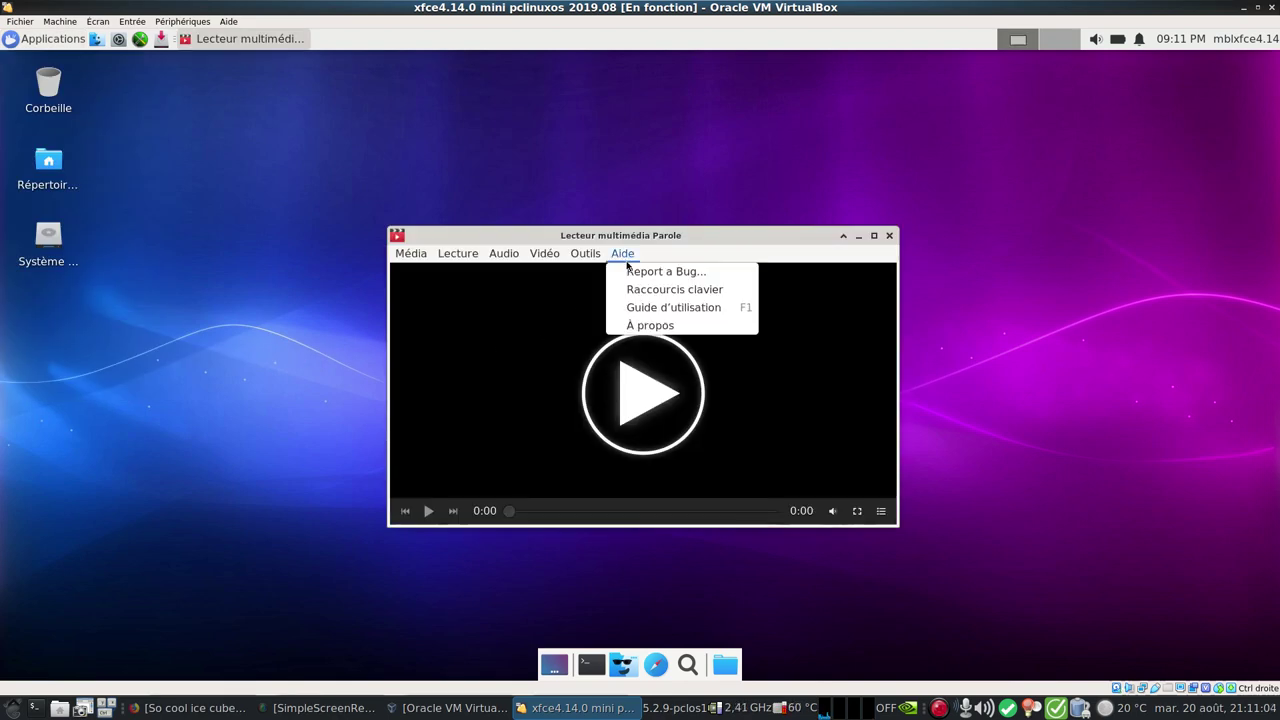
click(735, 327)
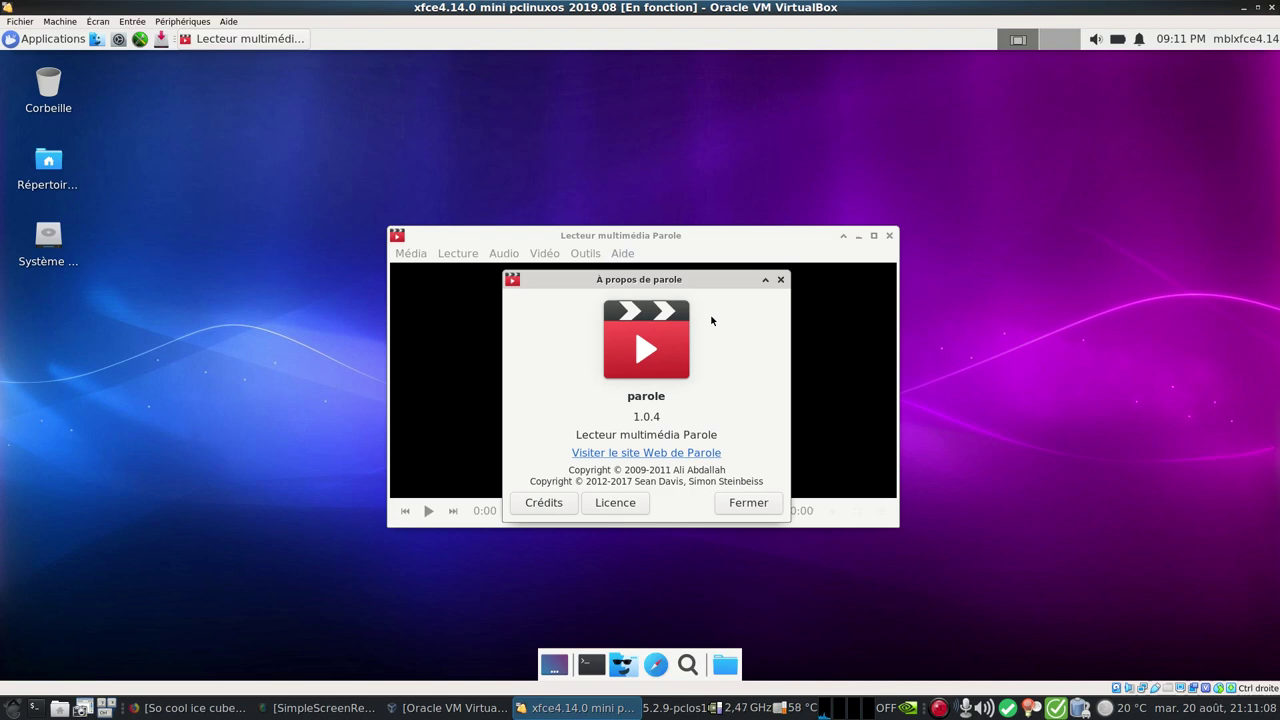
click(748, 502)
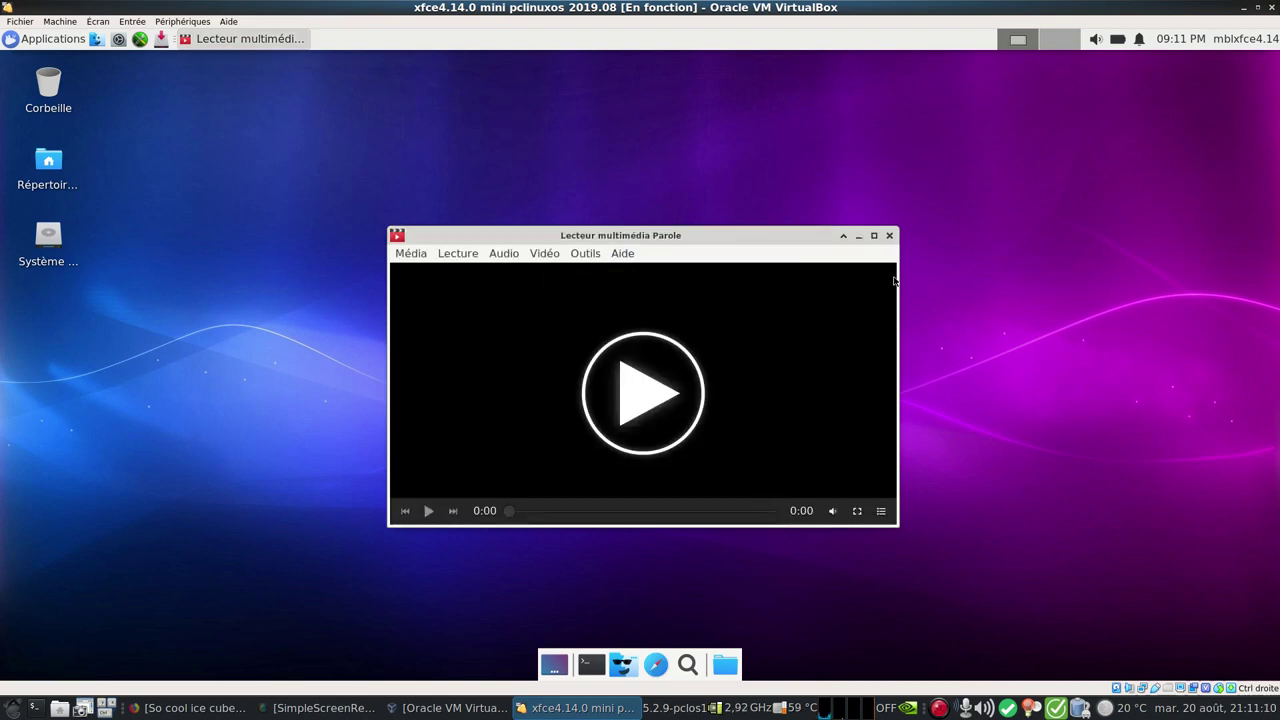
click(889, 237)
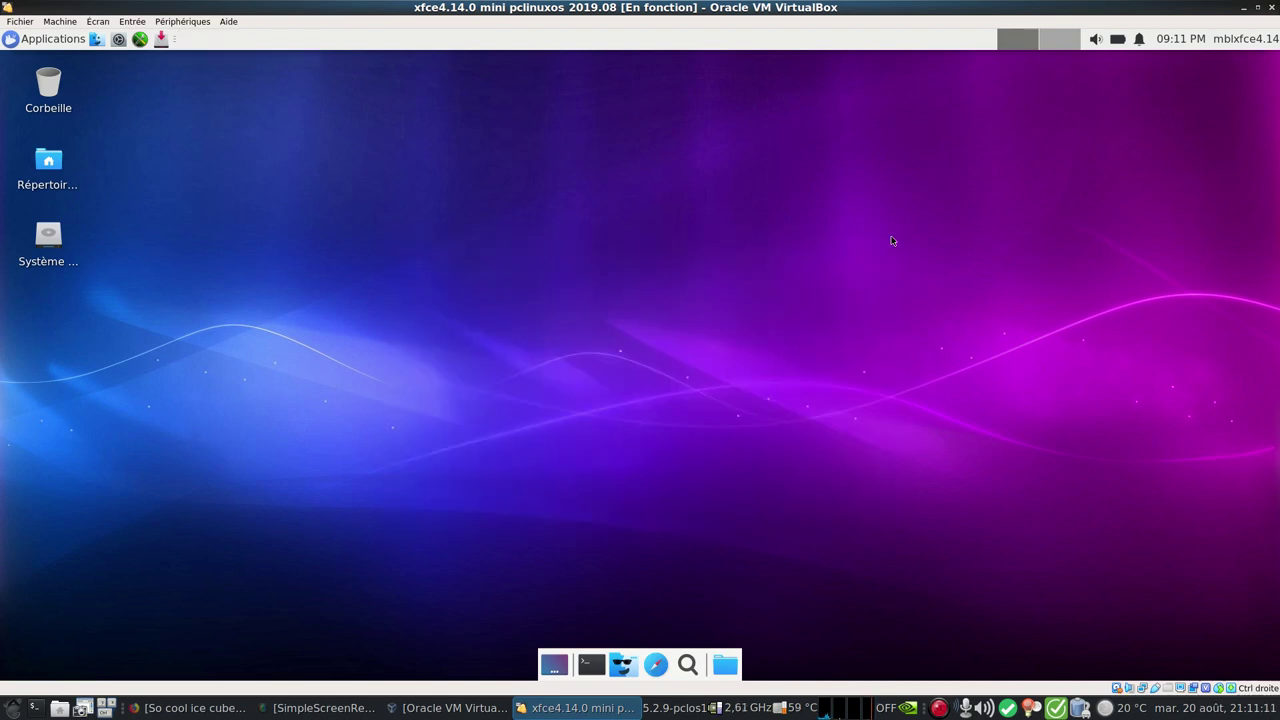
Open the dialog for creating a desktop launcher, try the name suggestions with "fire", and cancel it
click(58, 40)
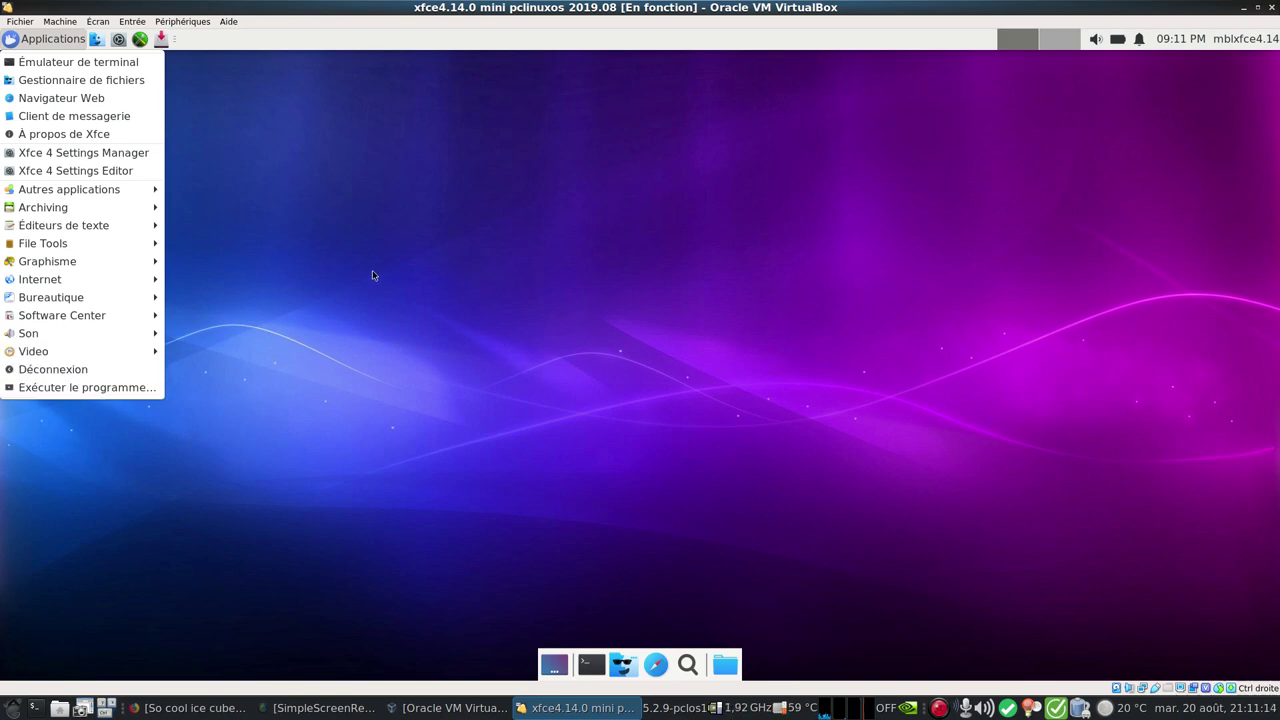
click(374, 187)
right_click(362, 149)
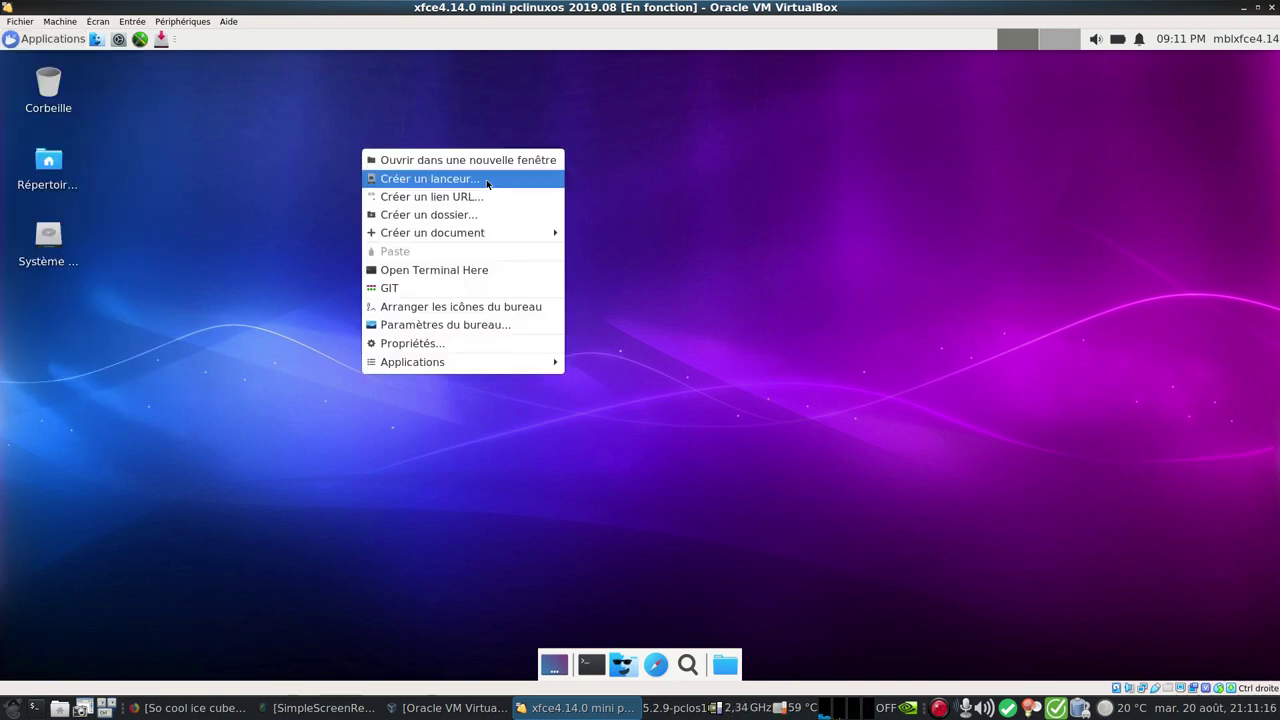
click(490, 182)
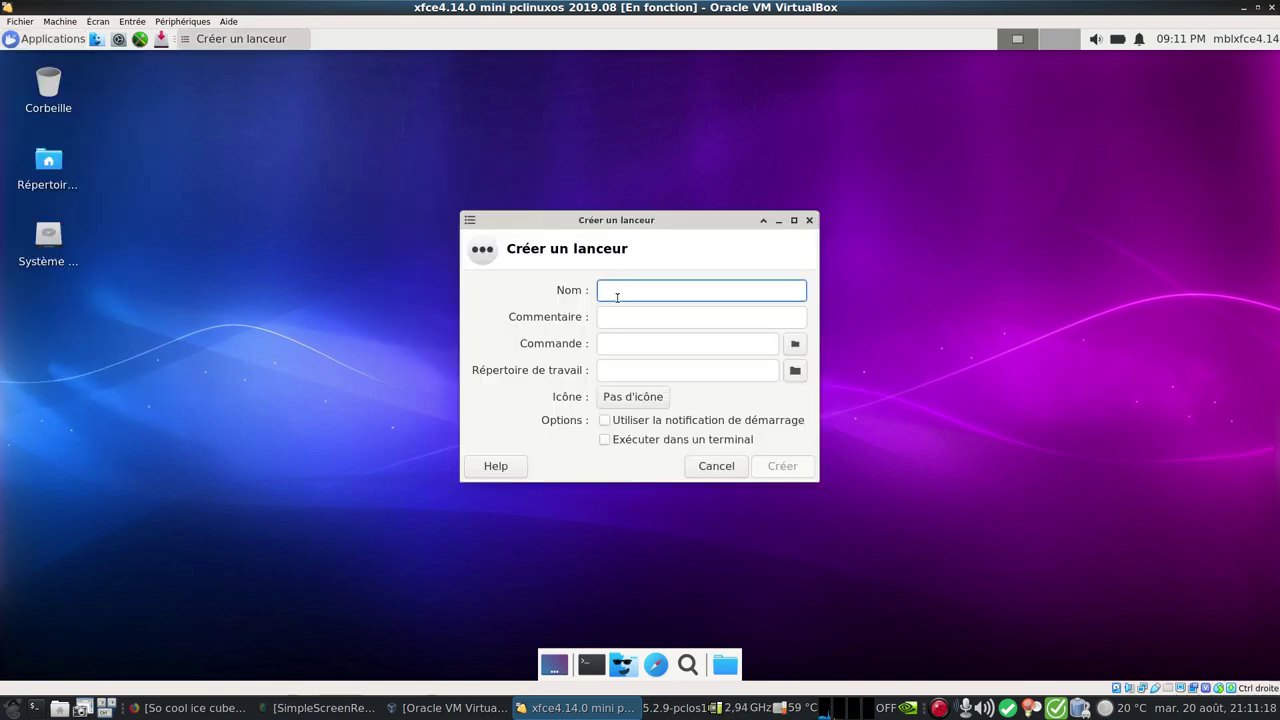
text(fitr)
text(re)
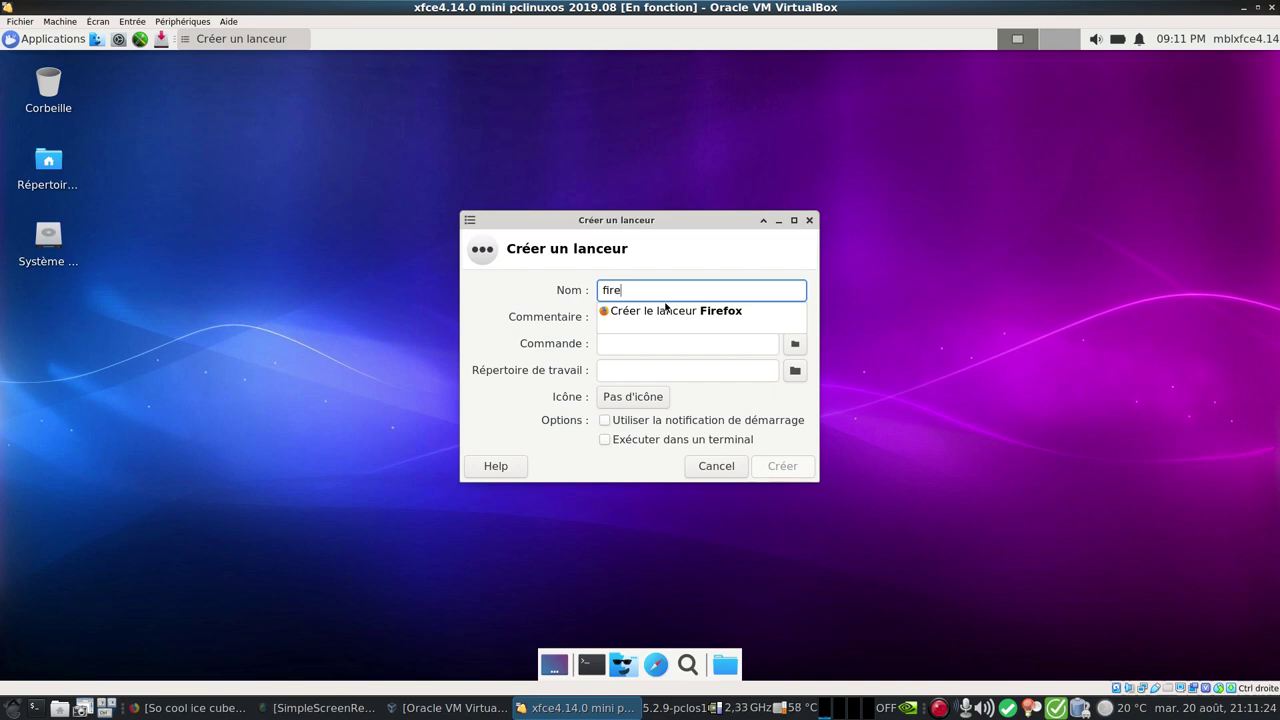
click(728, 470)
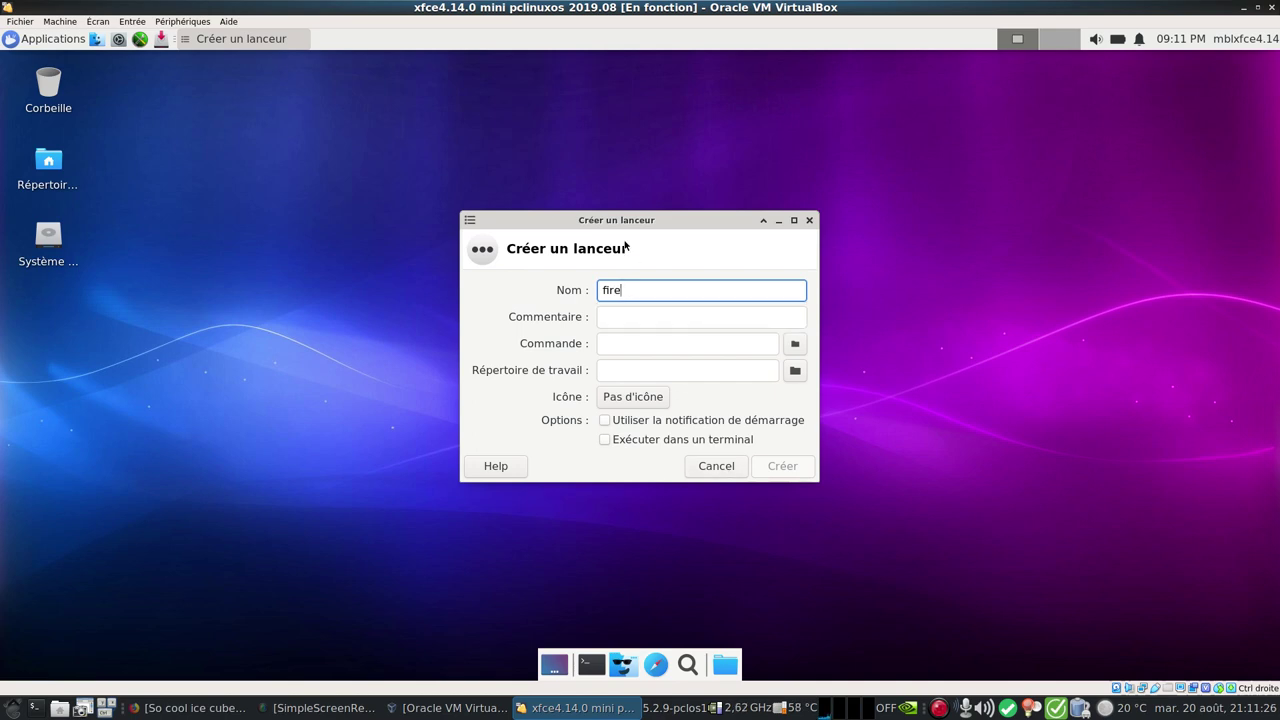
click(710, 470)
View the desktop's URL link and new folder creation dialogs, cancelling each without creating anything
right_click(561, 239)
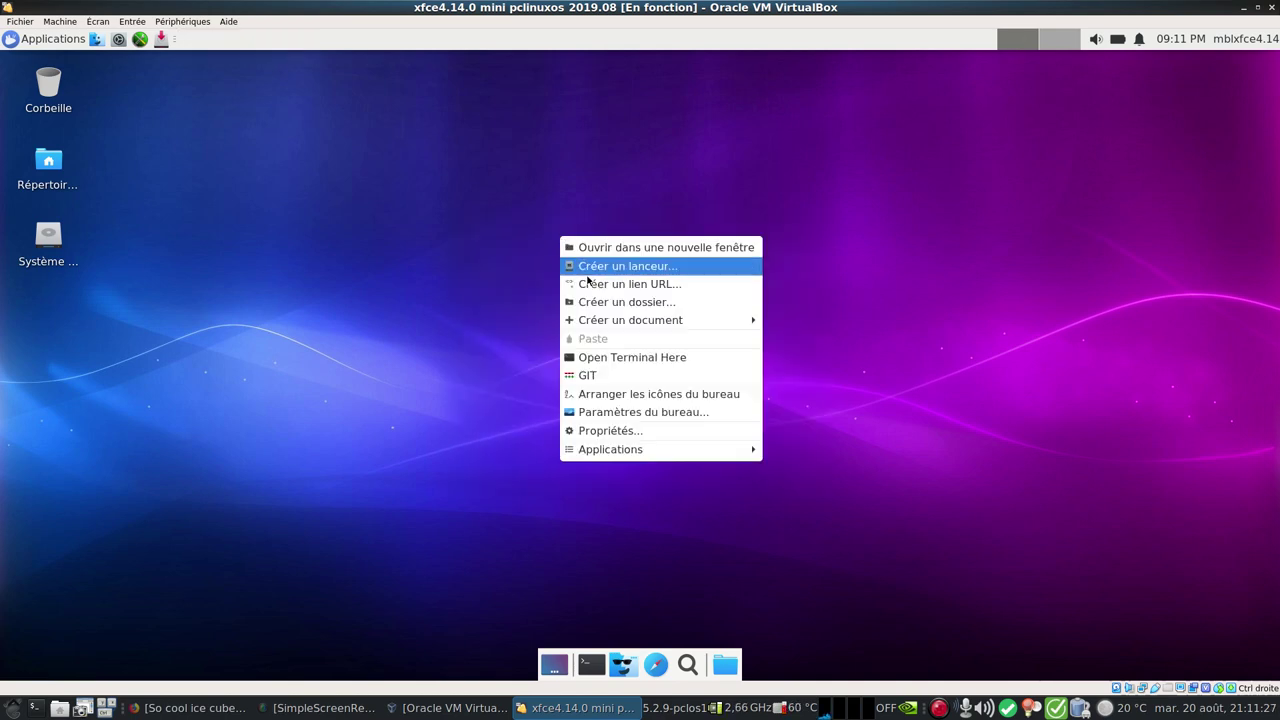
click(640, 284)
click(660, 466)
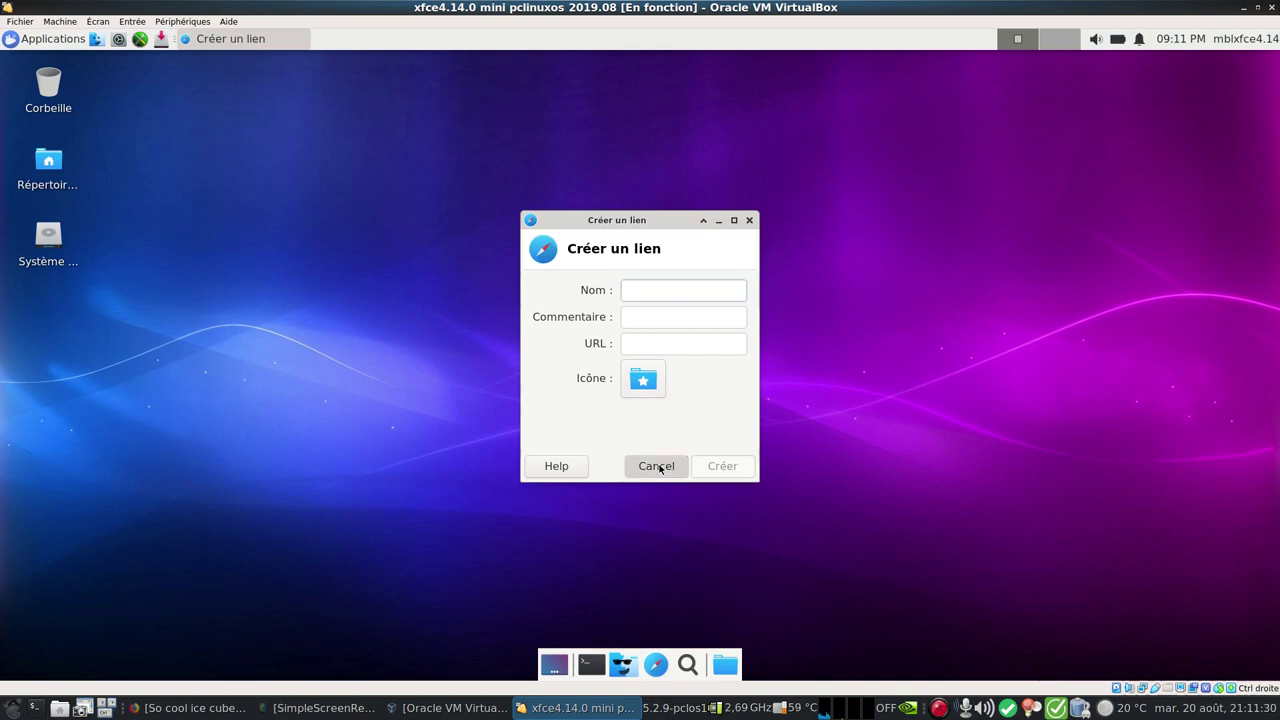
right_click(560, 232)
mouse_move(630, 318)
click(625, 294)
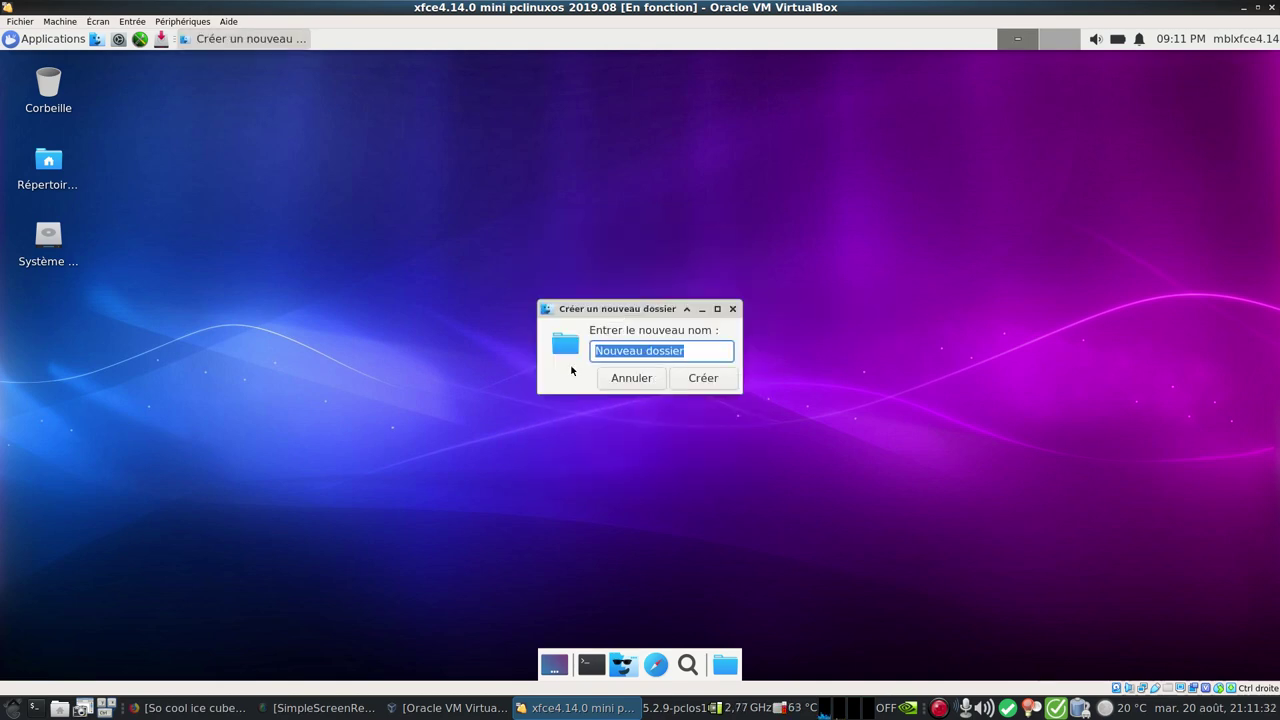
click(633, 378)
View the dialog for creating an empty file on the desktop and cancel it
right_click(508, 176)
mouse_move(683, 262)
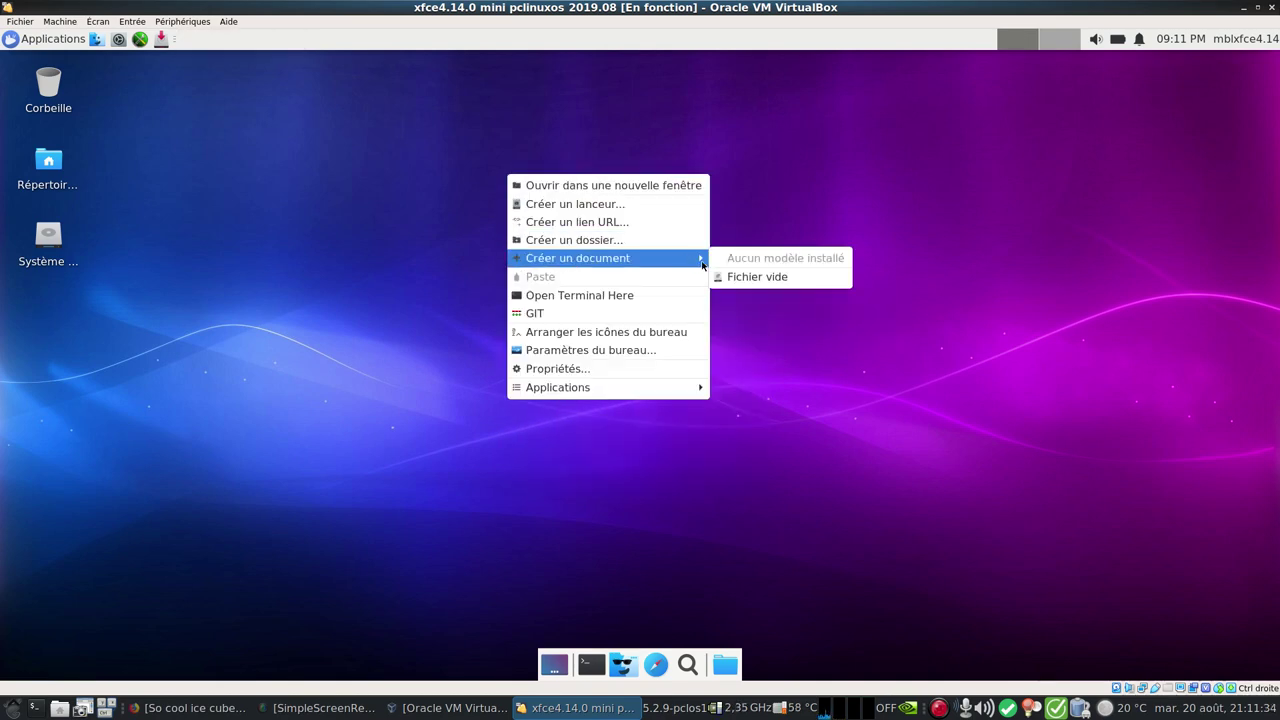
click(743, 277)
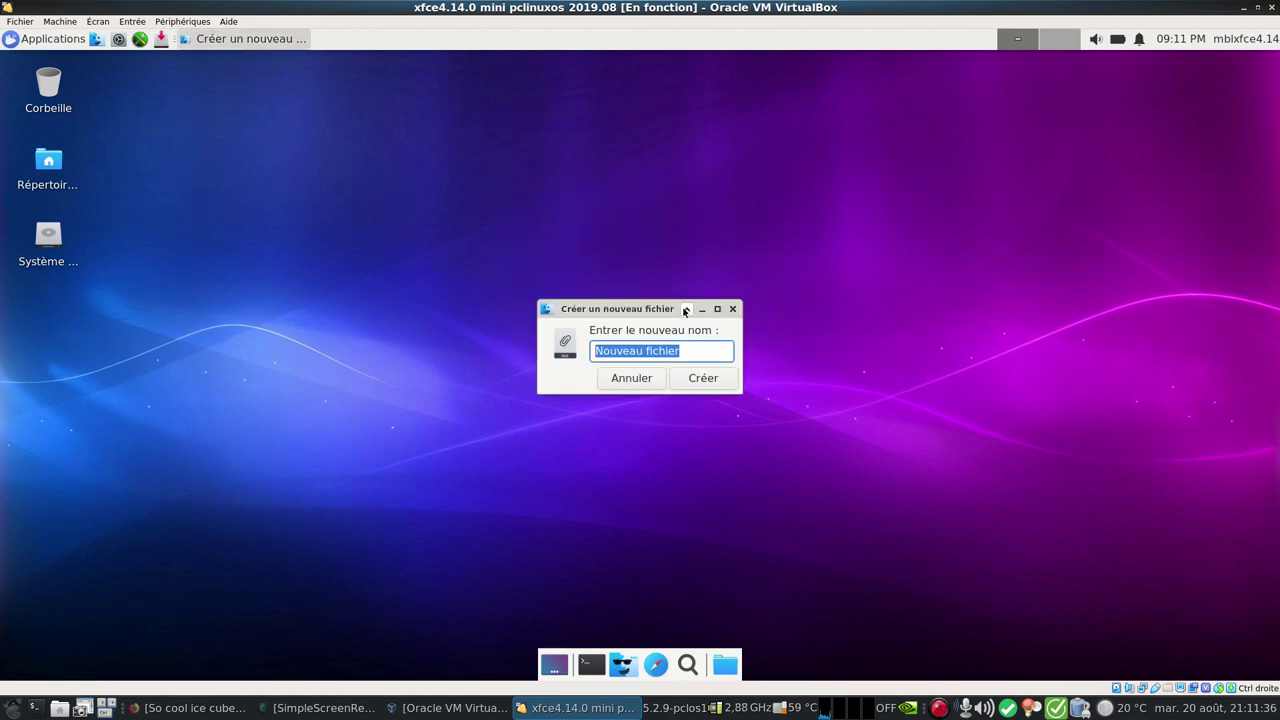
click(630, 380)
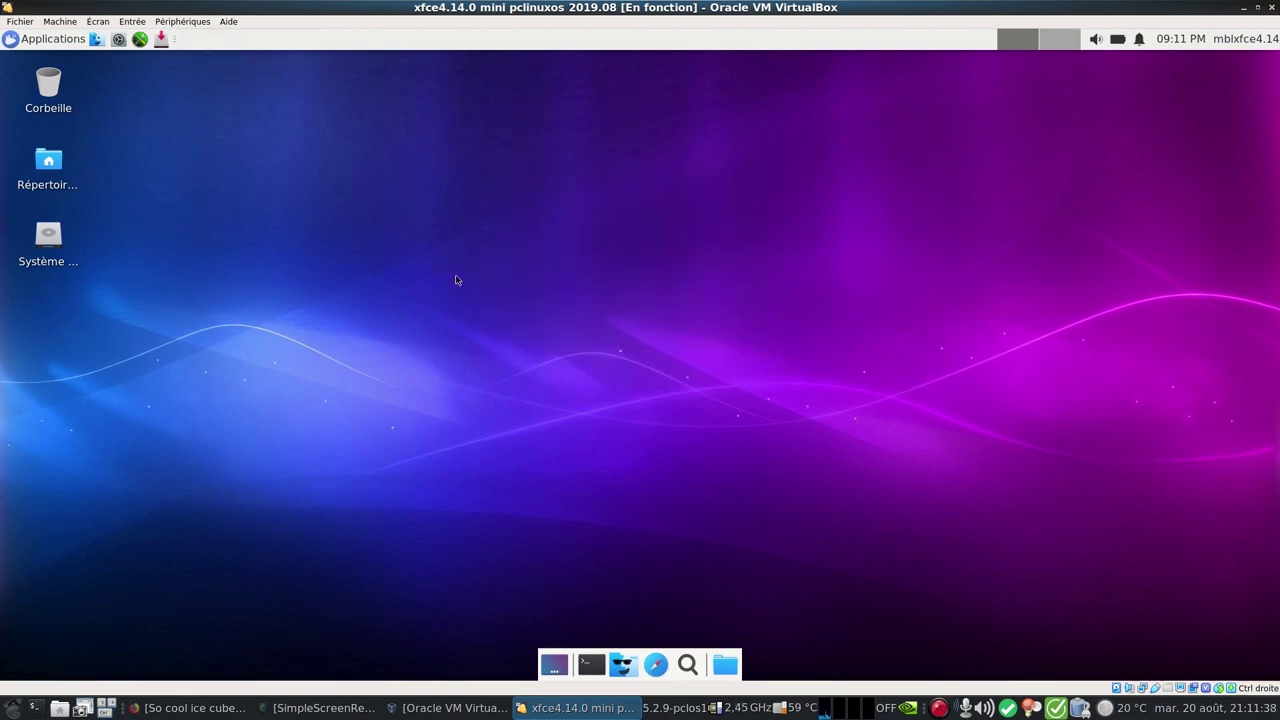
Open a terminal from the desktop background and close it
right_click(387, 224)
click(521, 346)
click(540, 62)
Open the desktop settings, view the Menus and Icônes options, and close the window
right_click(558, 201)
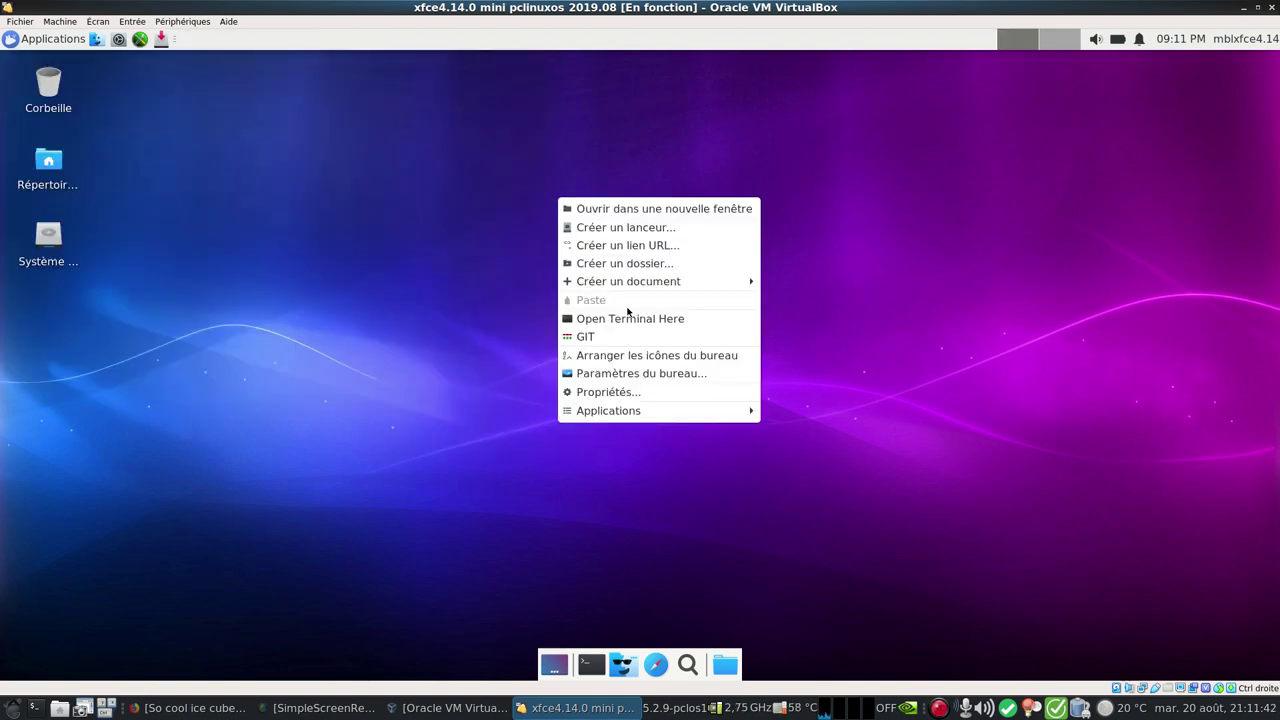
click(675, 373)
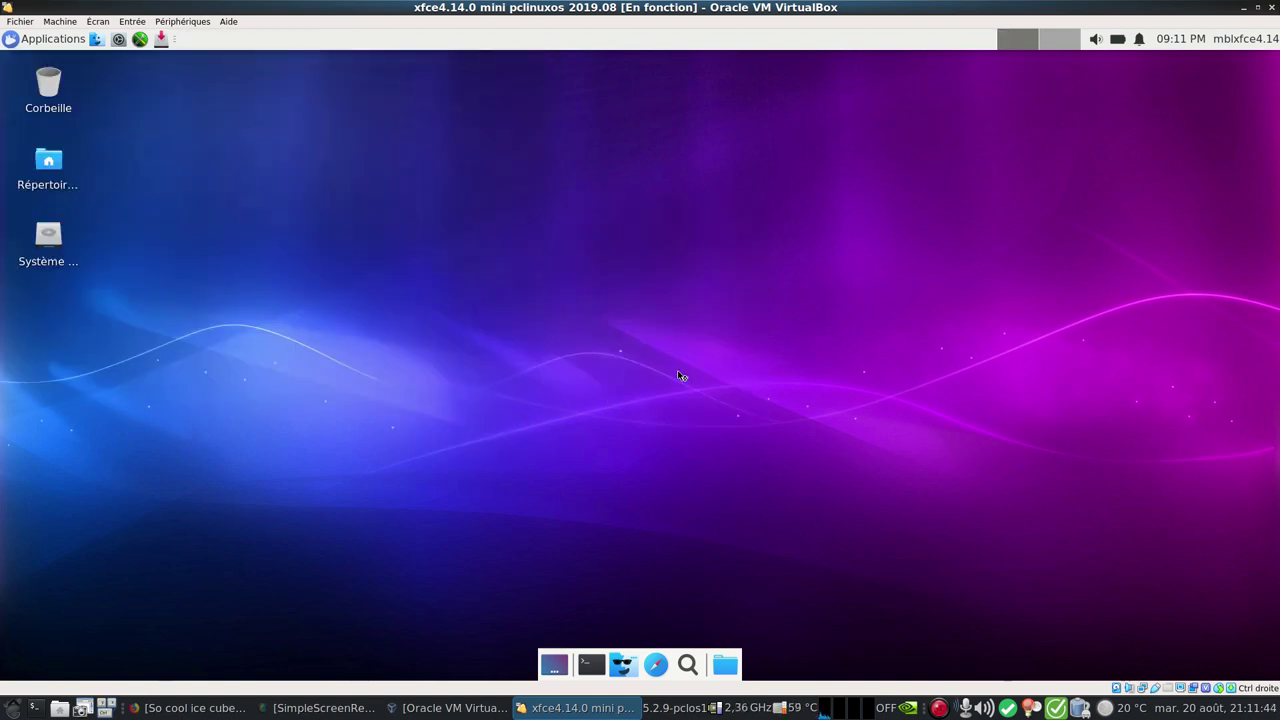
click(478, 203)
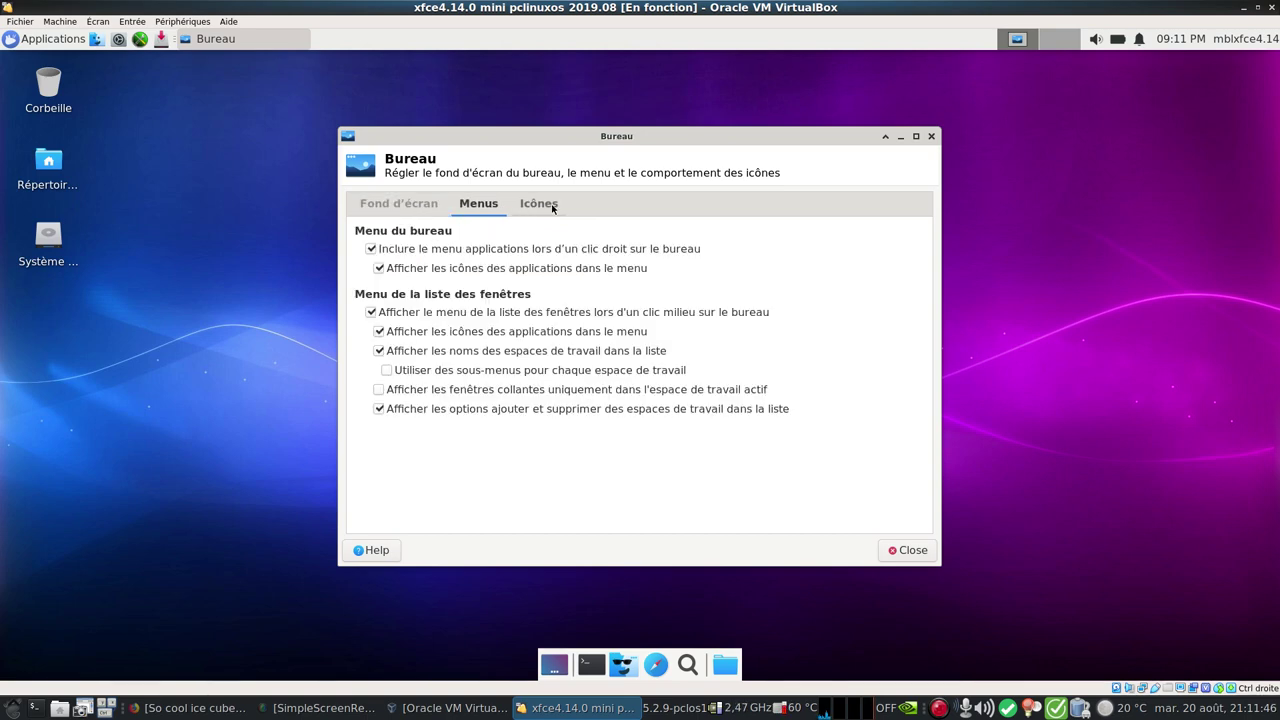
click(539, 203)
click(931, 136)
View the Applications list offered from the desktop background and dismiss it
right_click(672, 163)
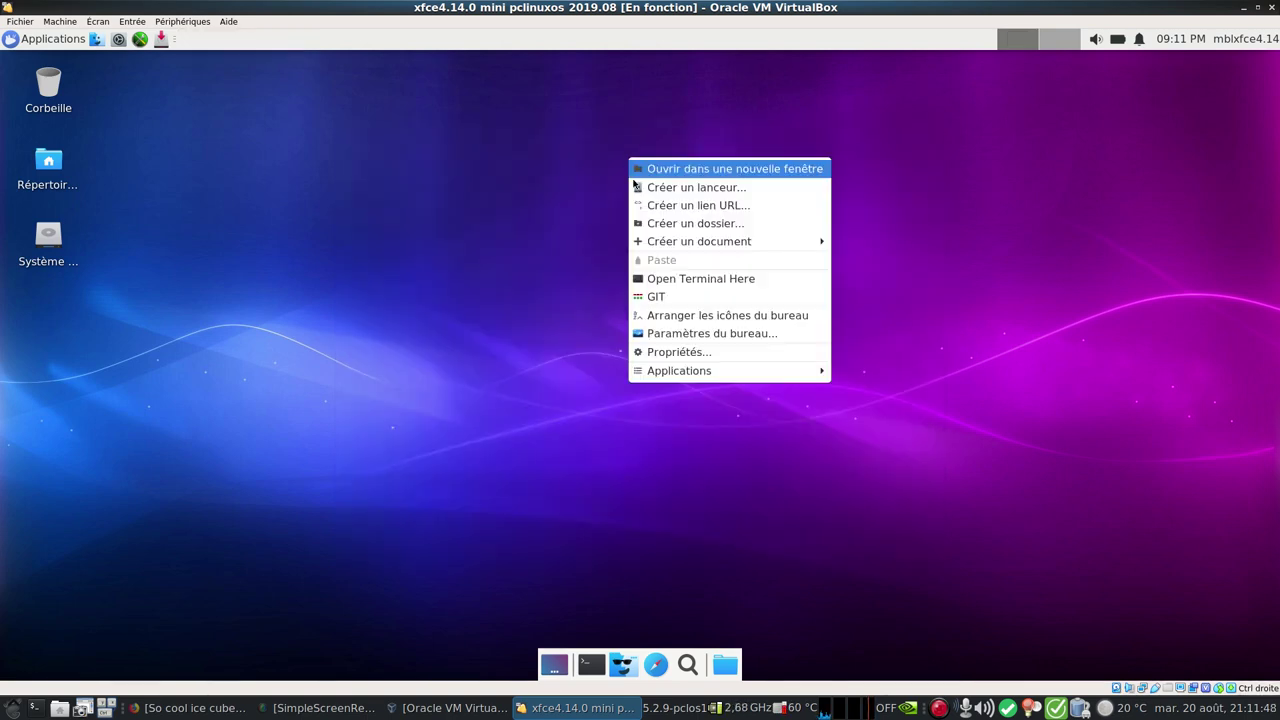
mouse_move(754, 373)
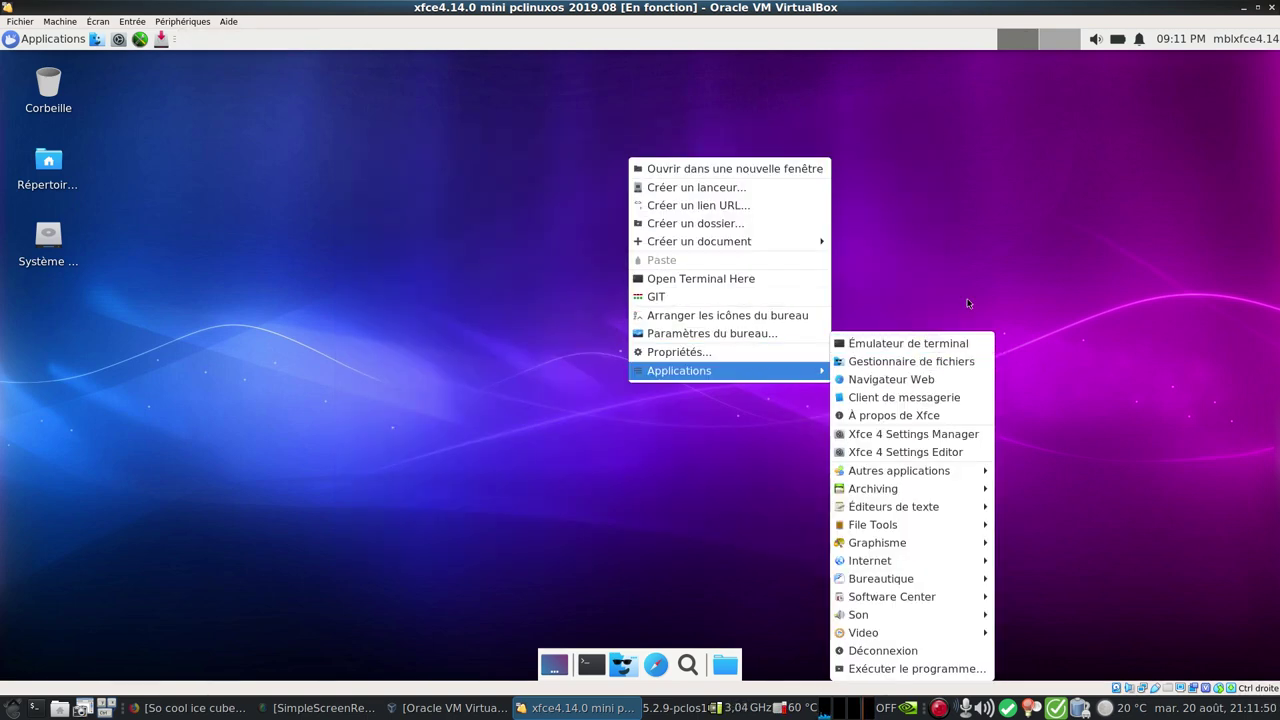
click(937, 116)
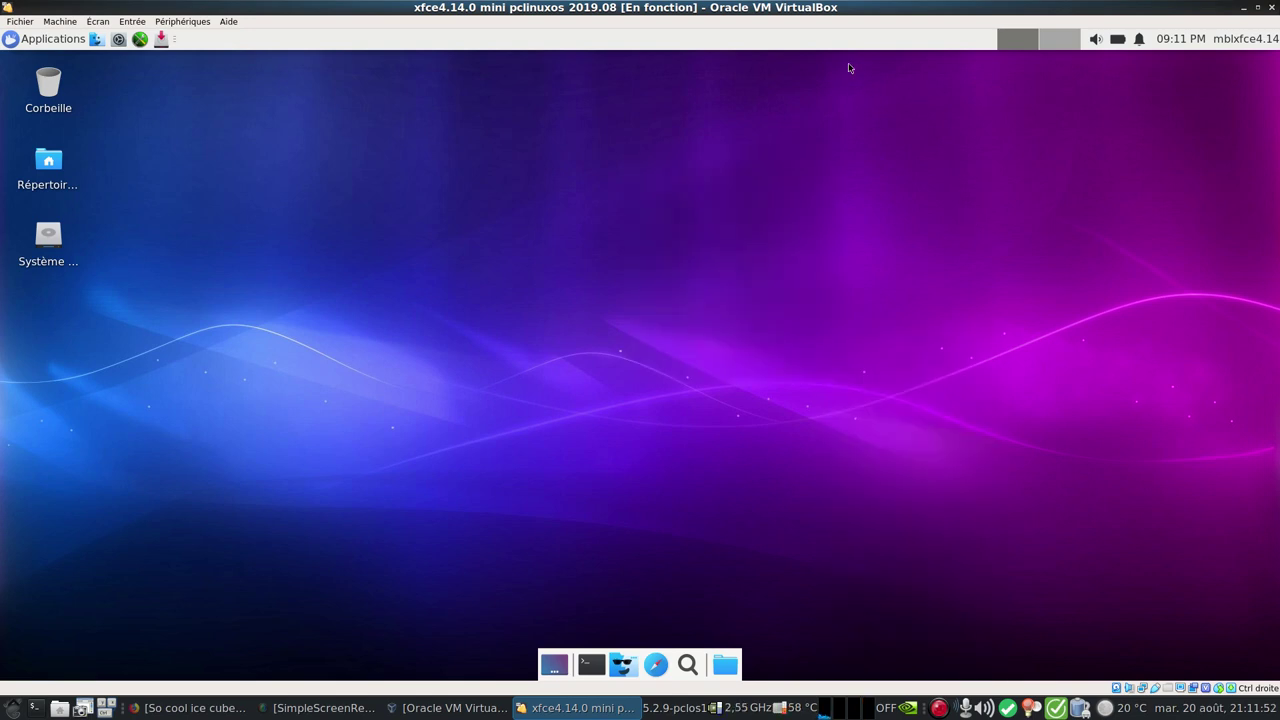
View the properties of the separator in the upper panel and close the dialog
right_click(884, 45)
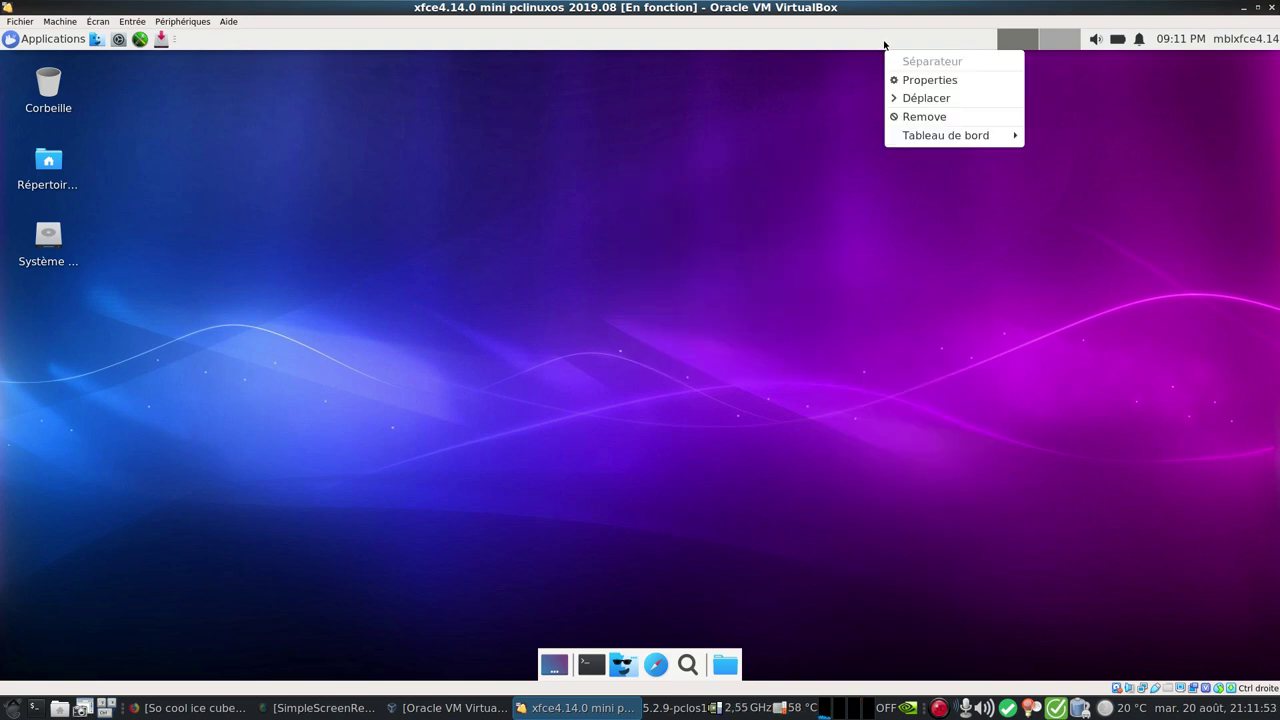
click(934, 82)
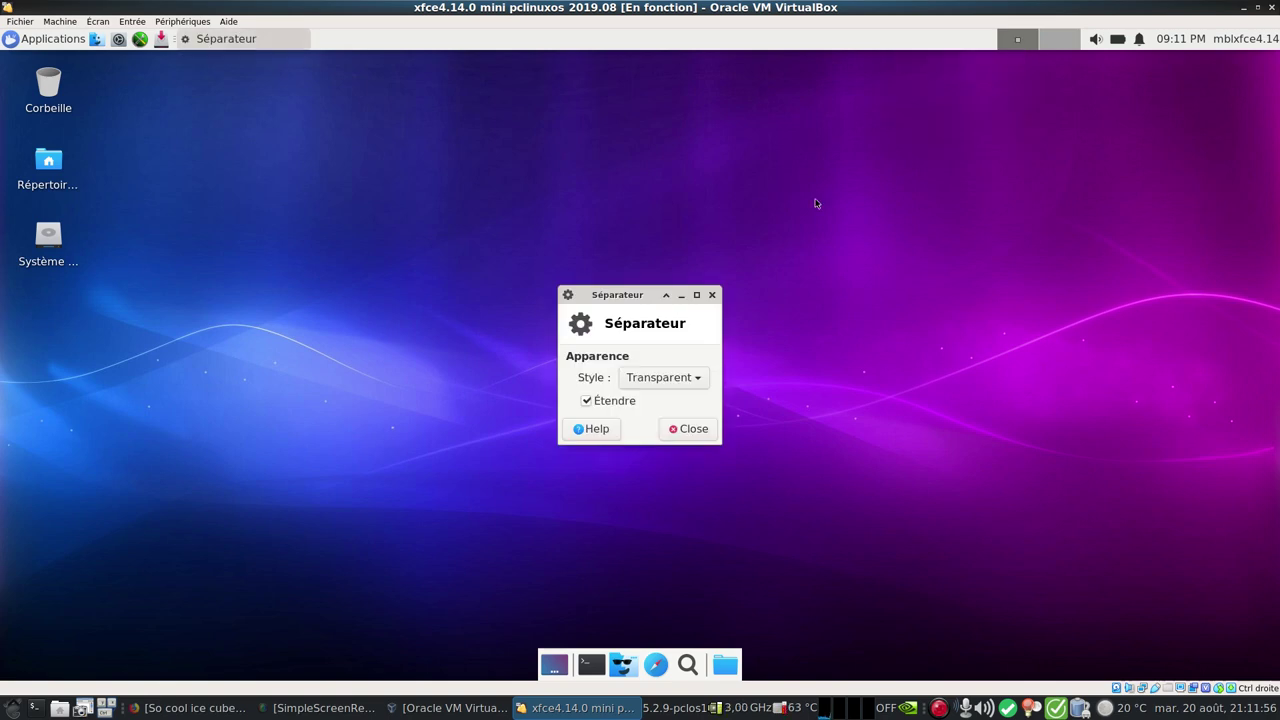
click(688, 432)
Open the version information for the Xfce panel
right_click(857, 45)
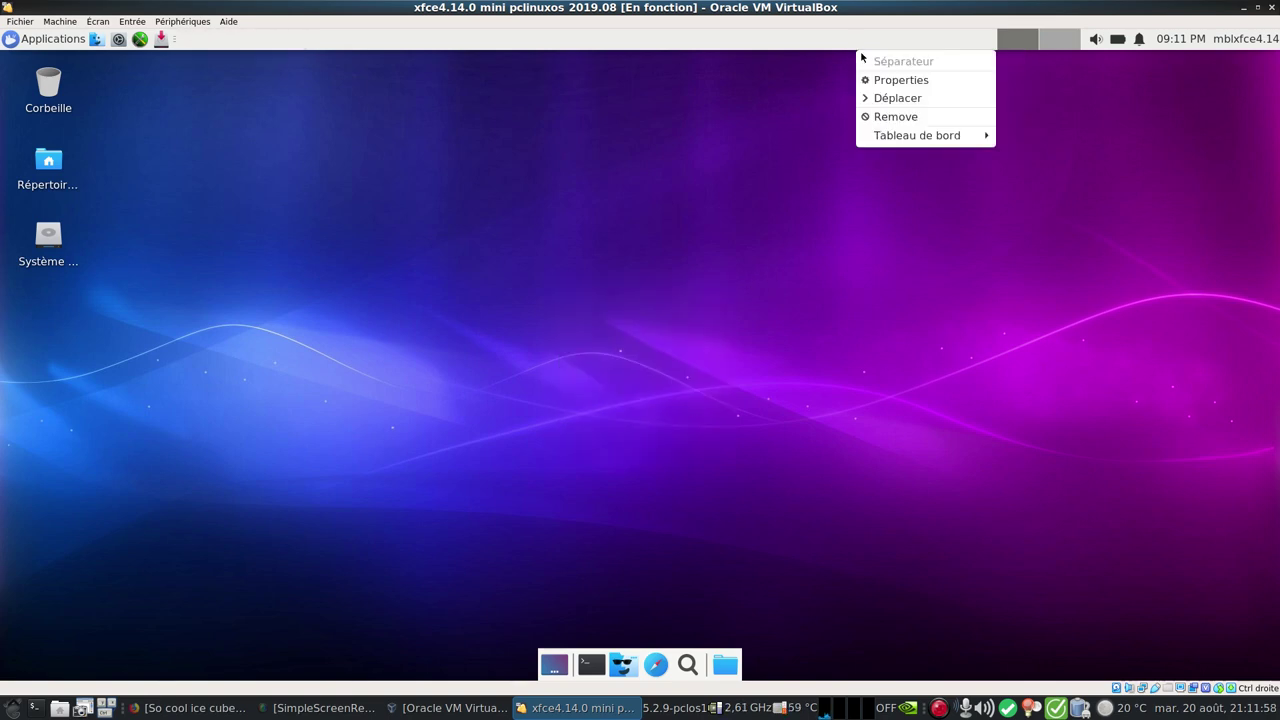
mouse_move(937, 136)
click(1078, 208)
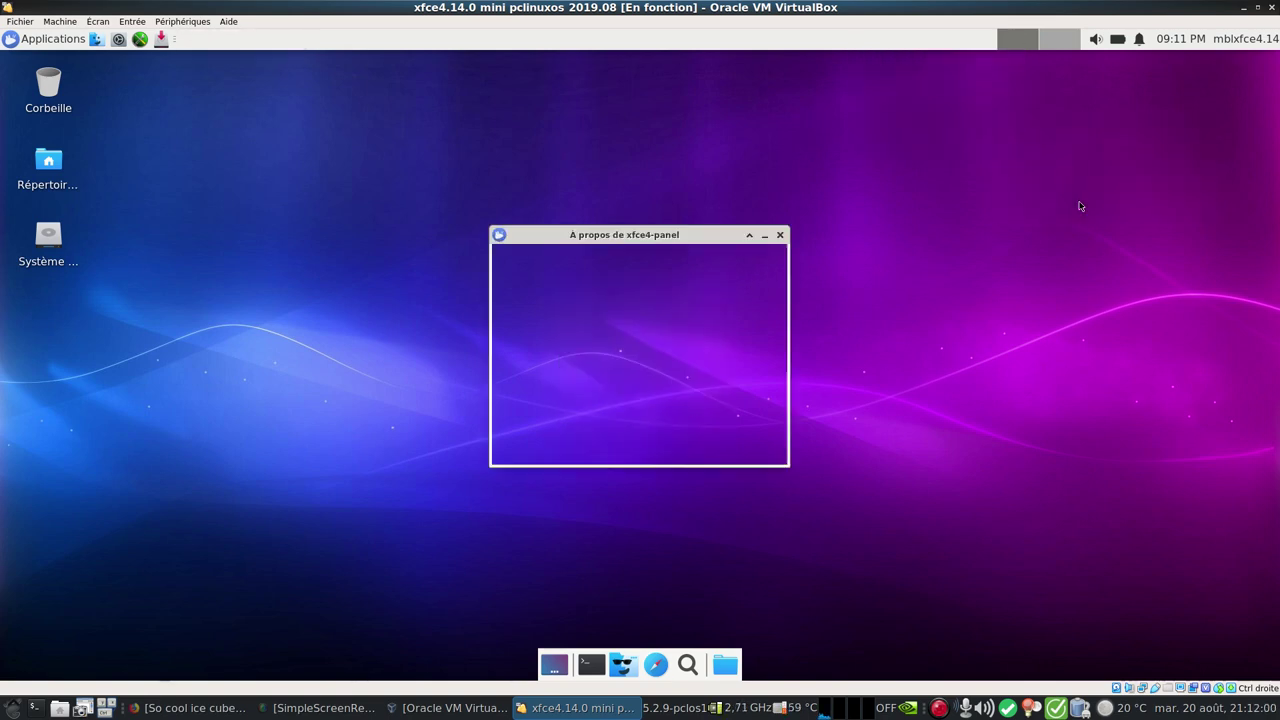
Close the panel's version information and browse the full list of items that can be added to the upper panel
click(745, 445)
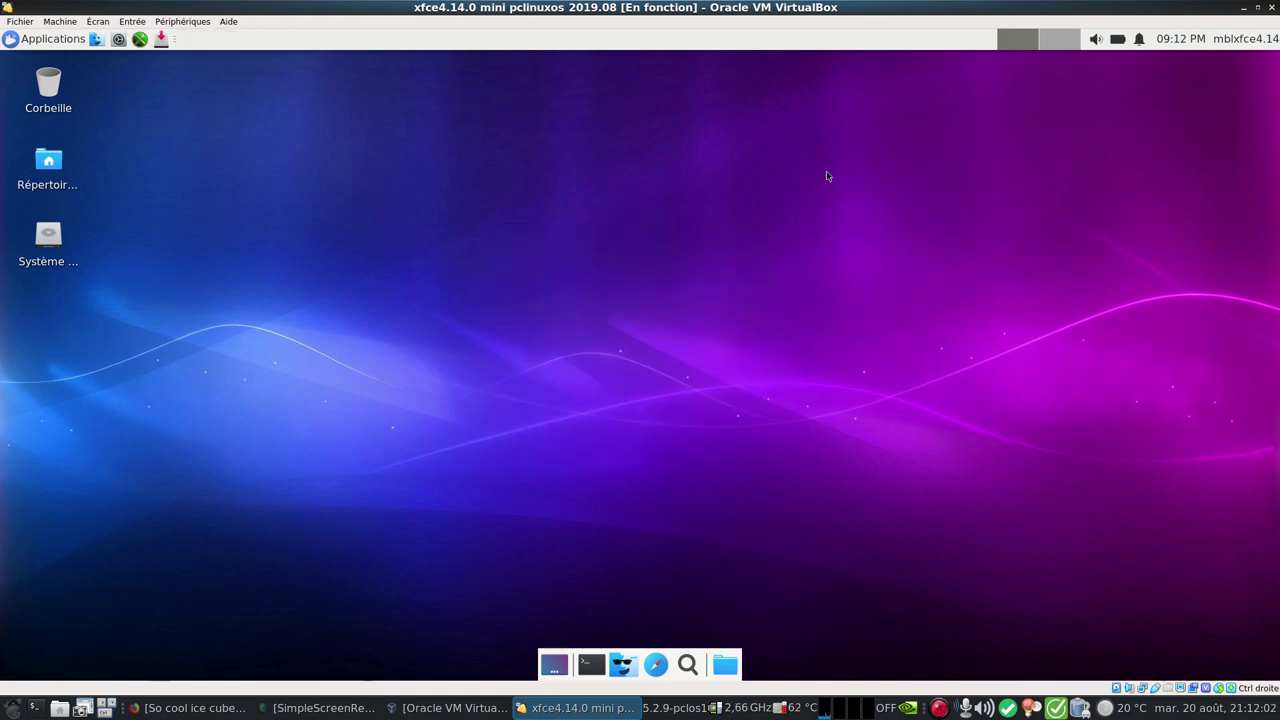
right_click(857, 45)
mouse_move(970, 136)
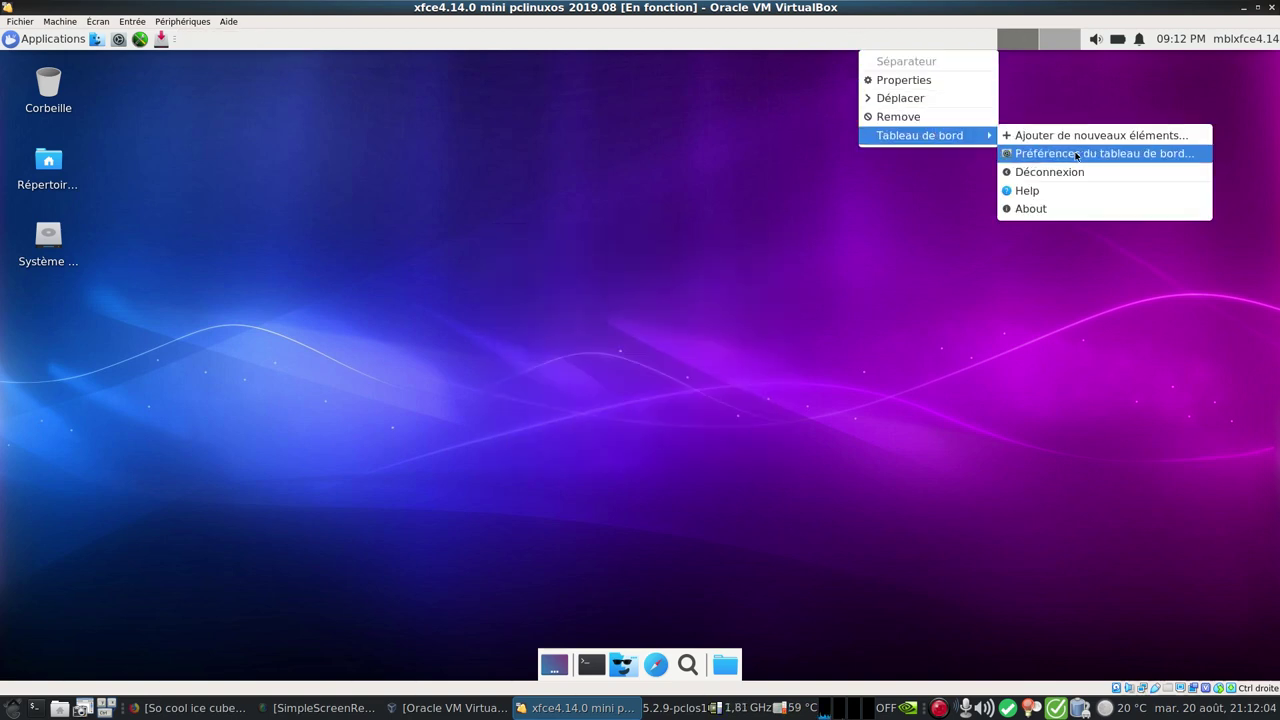
click(1133, 138)
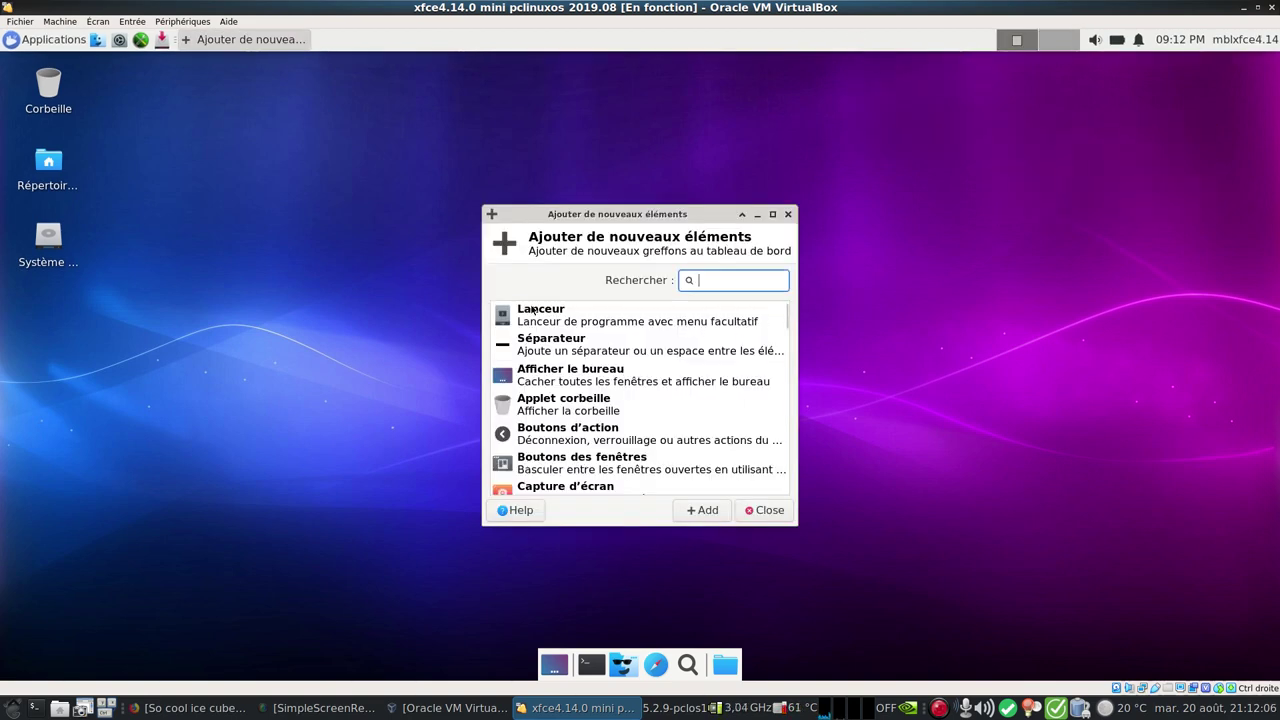
click(772, 213)
scroll(242, 303, down, 3)
scroll(242, 303, down, 5)
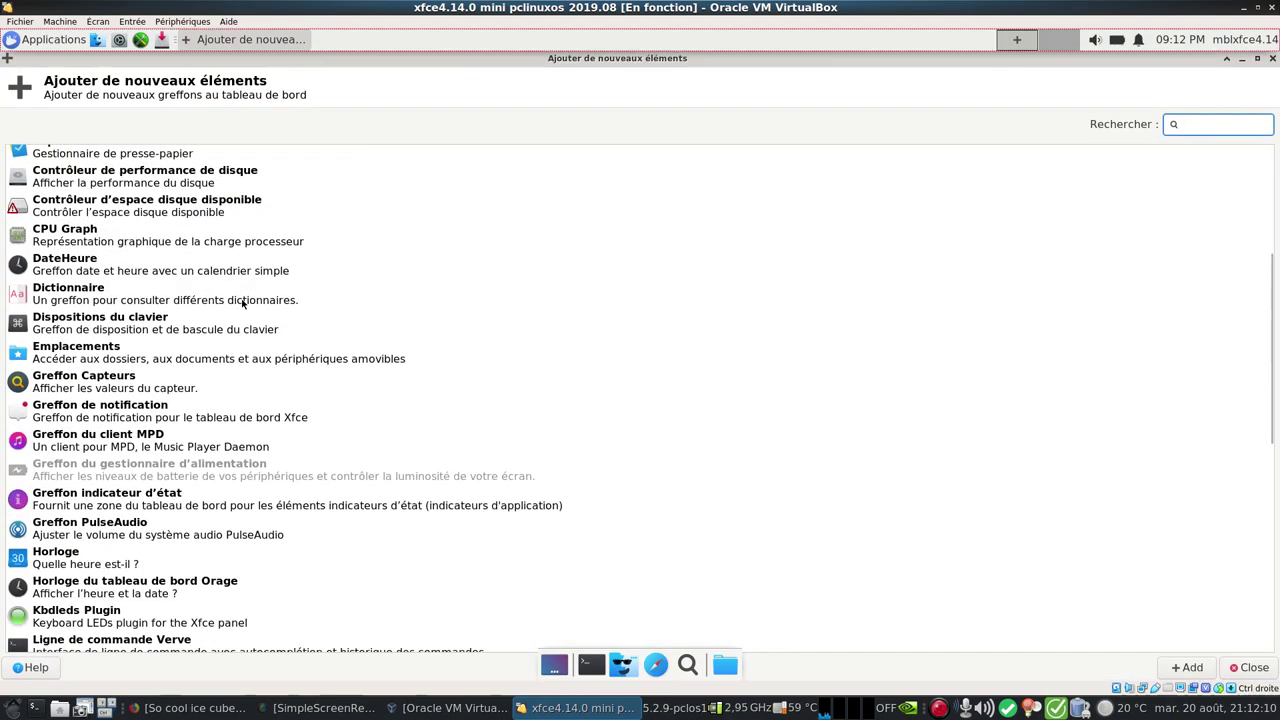
scroll(241, 303, down, 3)
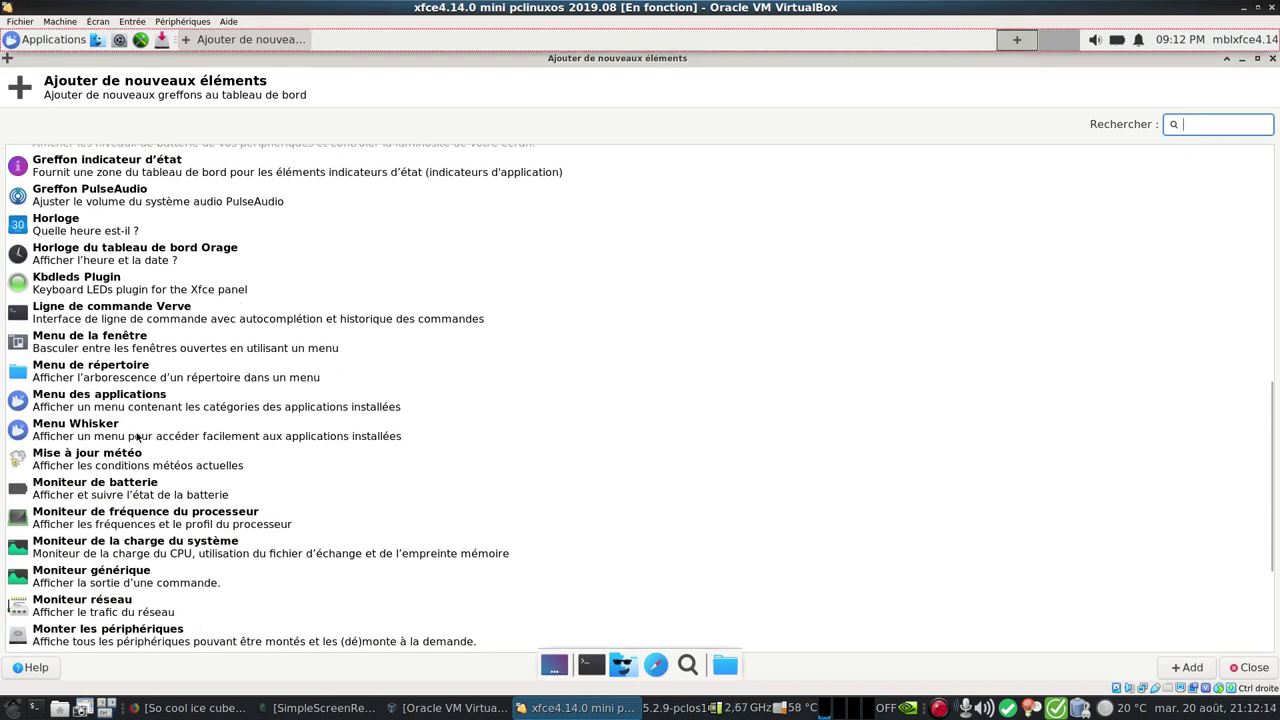
Add the Menu Whisker item to the upper panel and close the list of available items
click(108, 435)
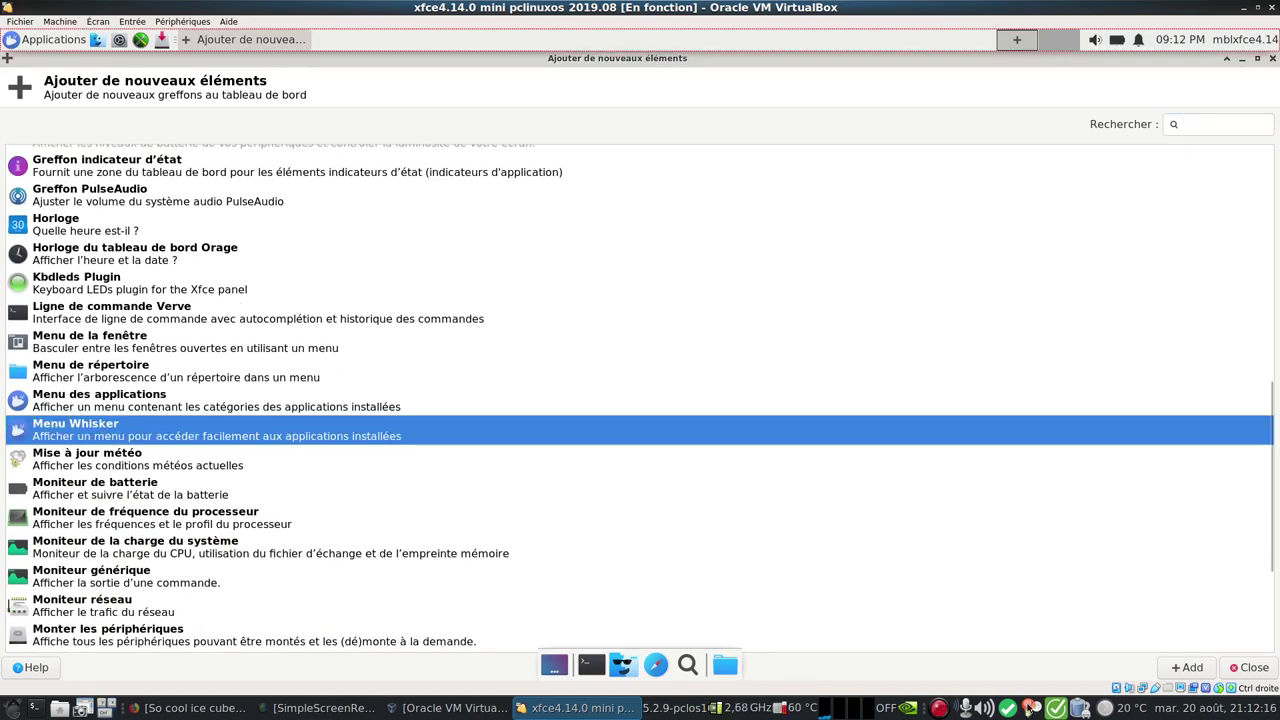
click(1200, 666)
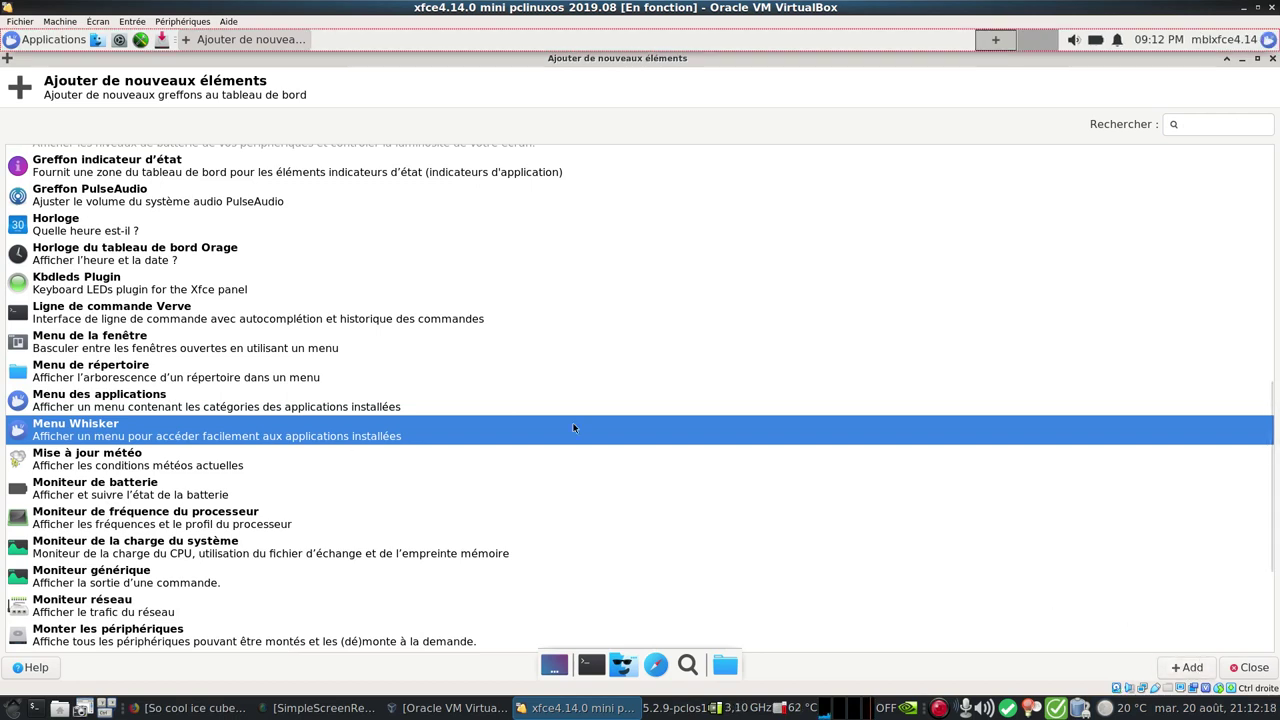
scroll(251, 497, down, 3)
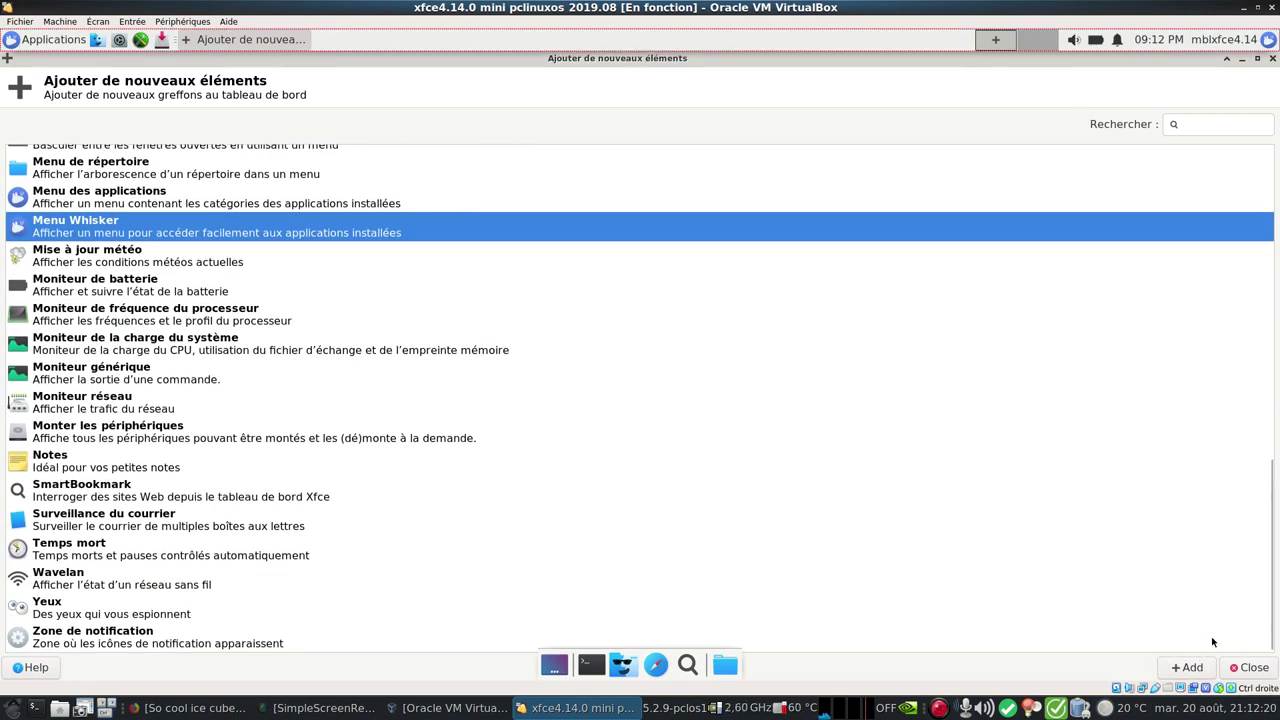
click(1256, 667)
View the Whisker menu and move its panel icon beside the launchers, after the Synaptic launcher and separator
click(1270, 39)
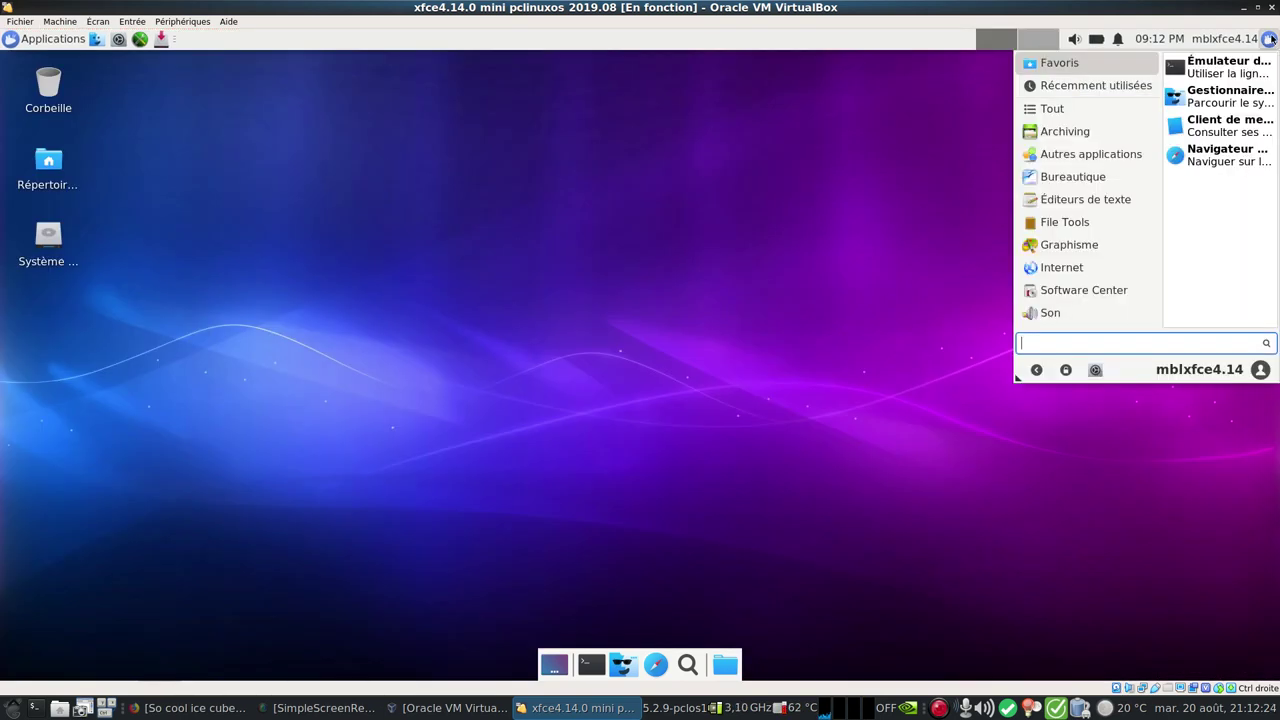
click(1271, 39)
right_click(1271, 39)
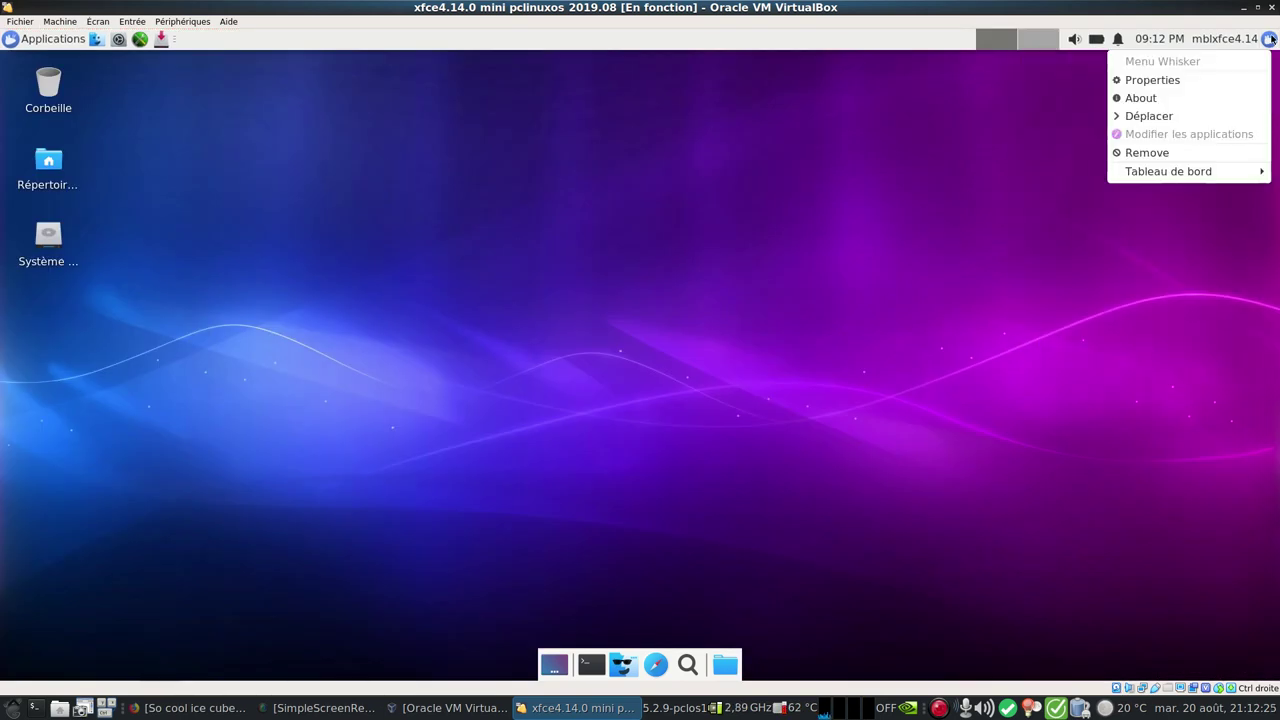
click(1195, 116)
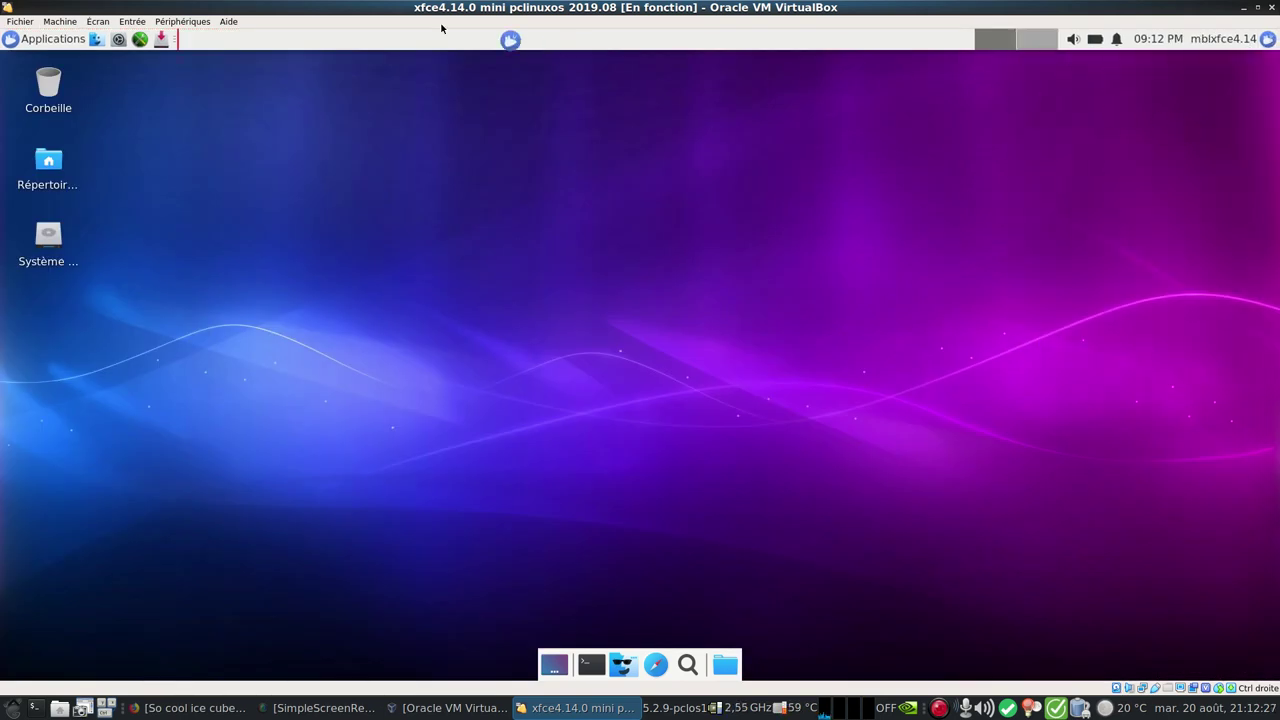
click(185, 40)
Browse the moved Whisker menu, search it for "fi" and dismiss it
click(191, 40)
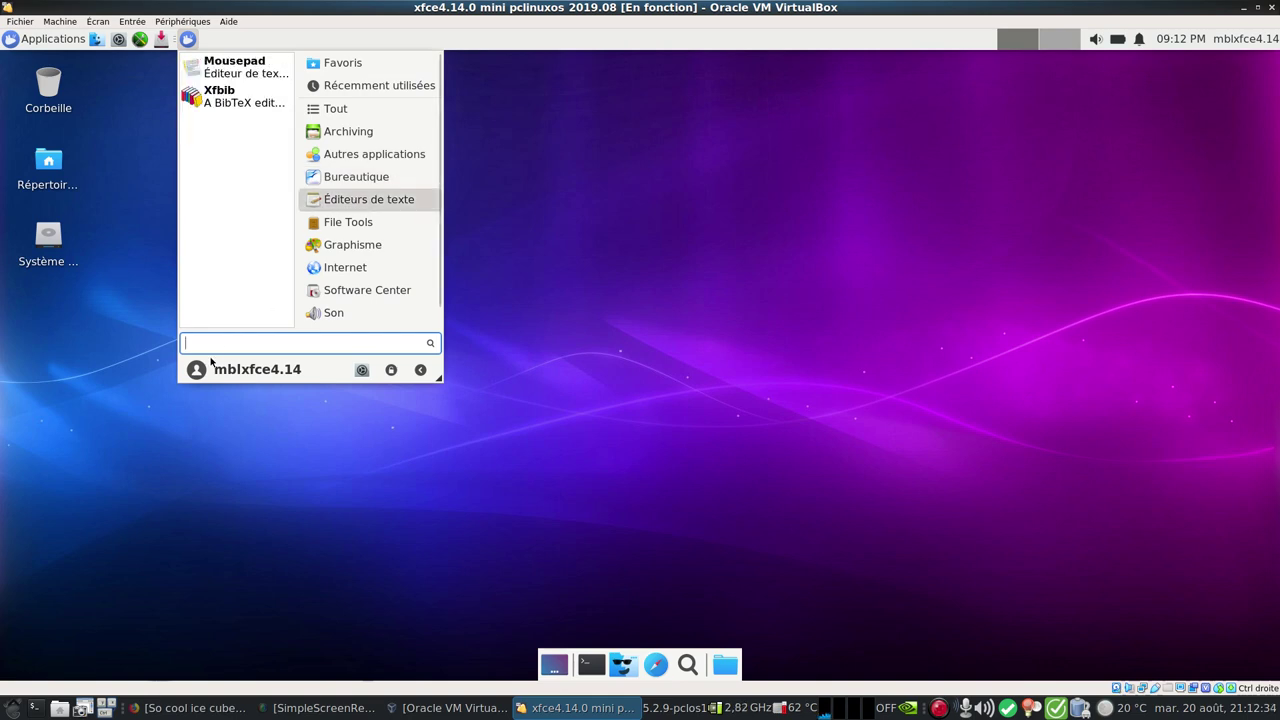
text(fi)
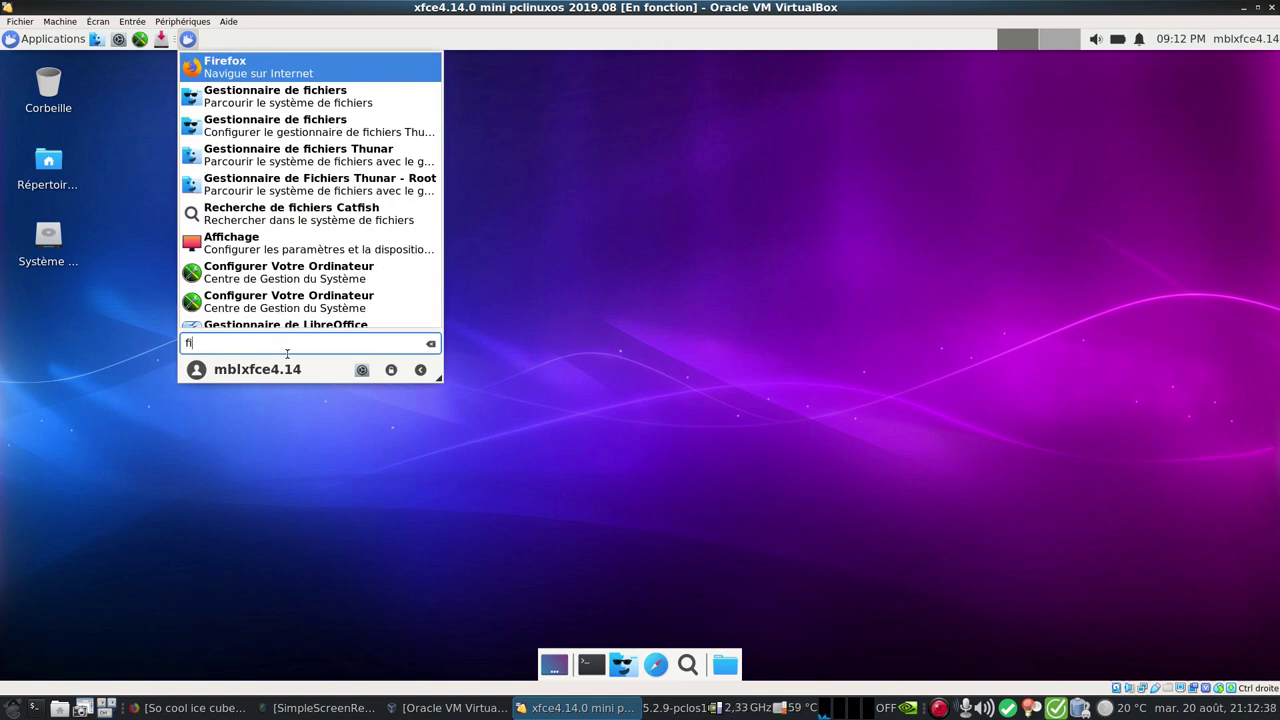
key(Escape)
key(Escape)
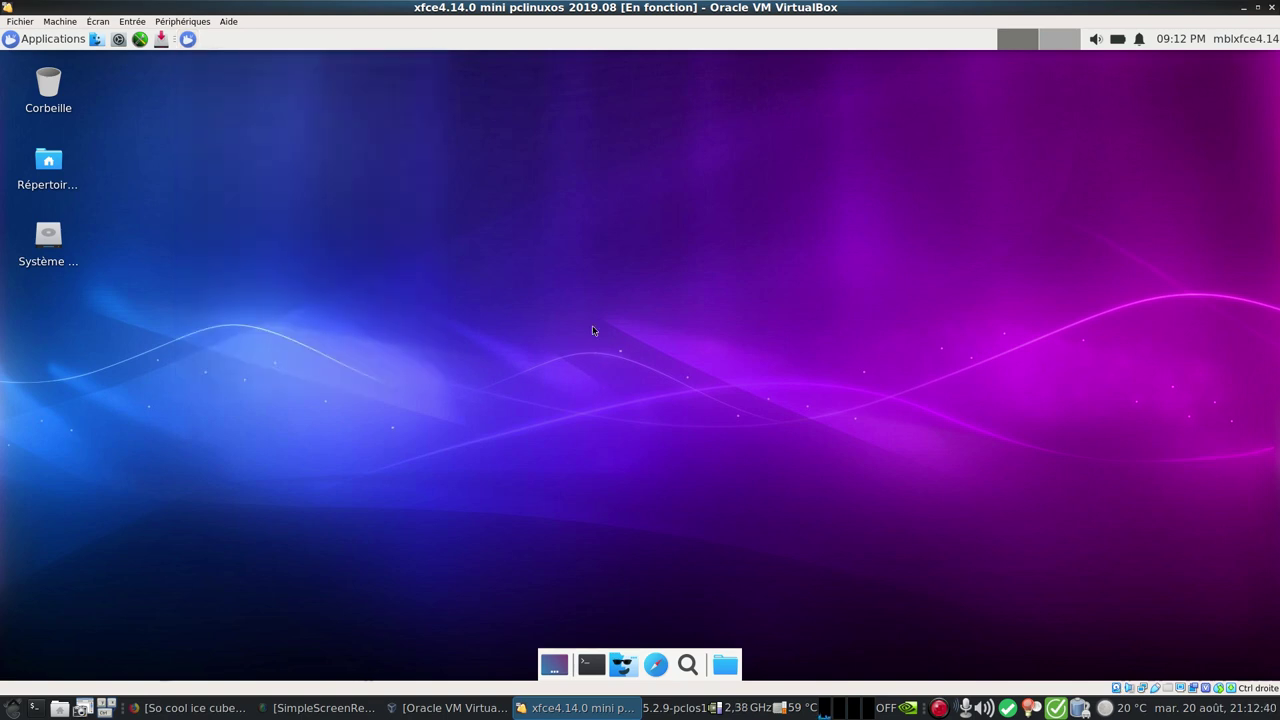
Remove Menu Whisker from the upper panel and confirm its deletion
right_click(188, 40)
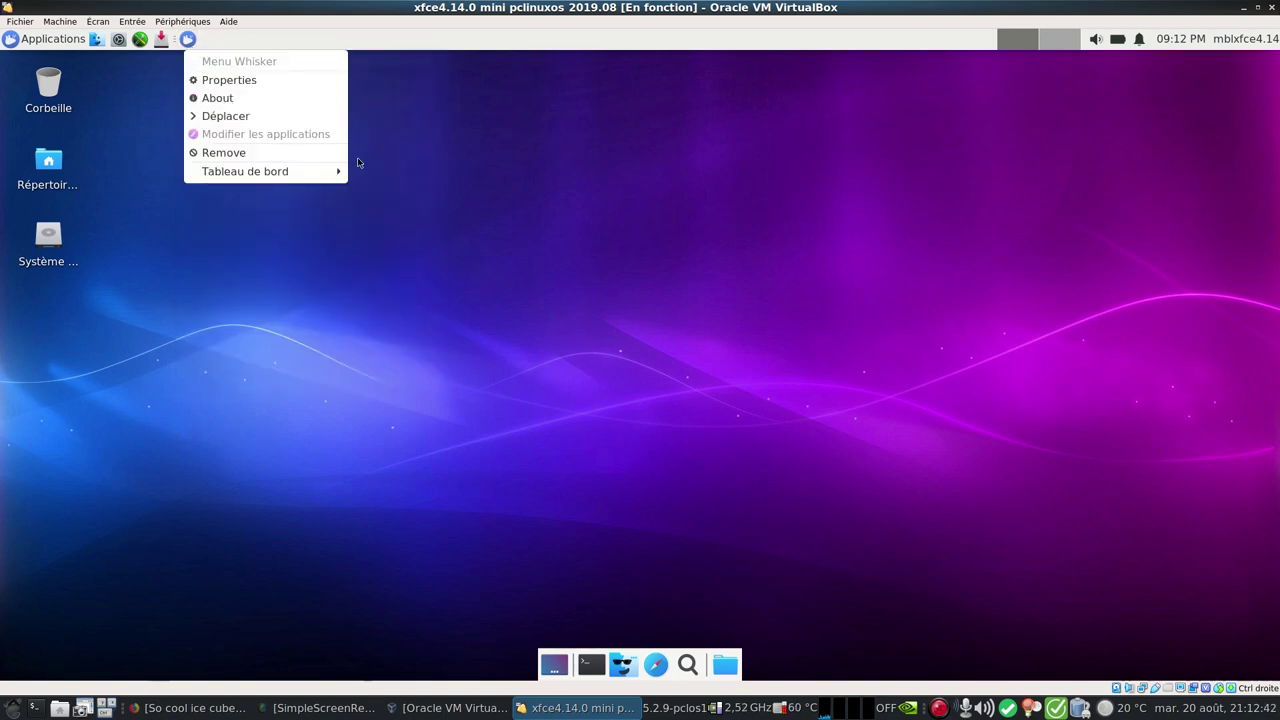
click(268, 152)
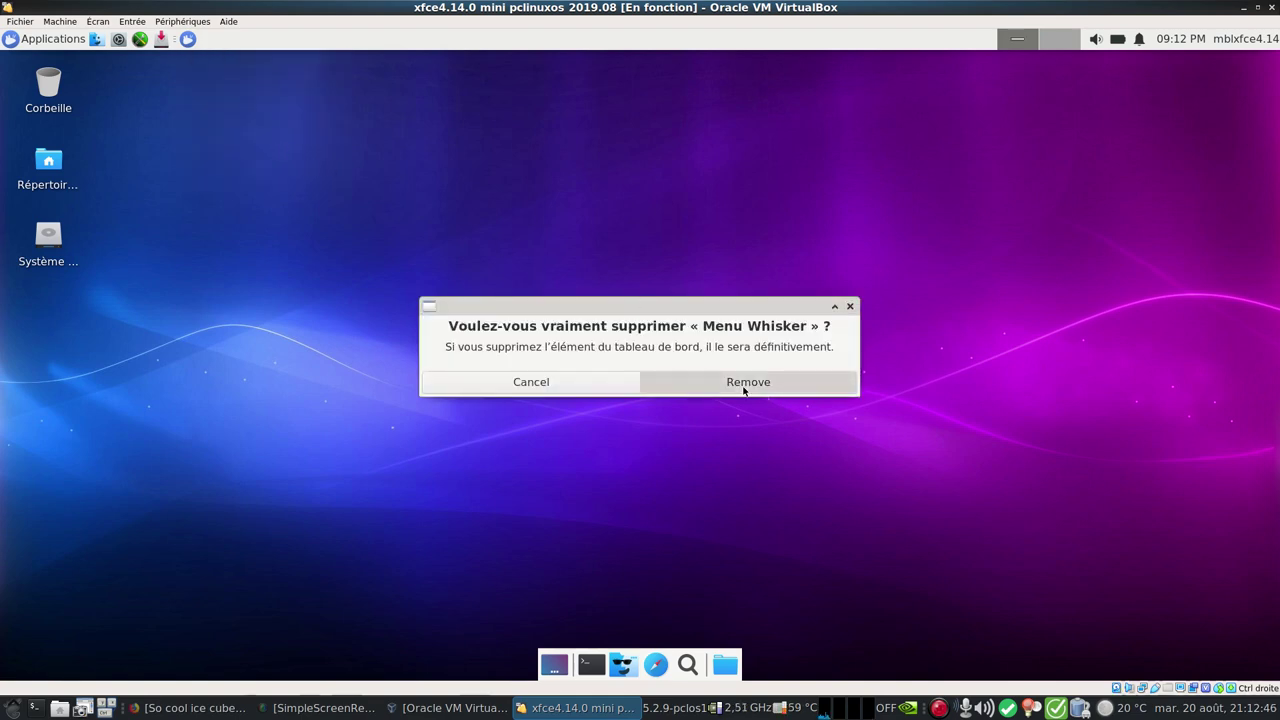
click(746, 388)
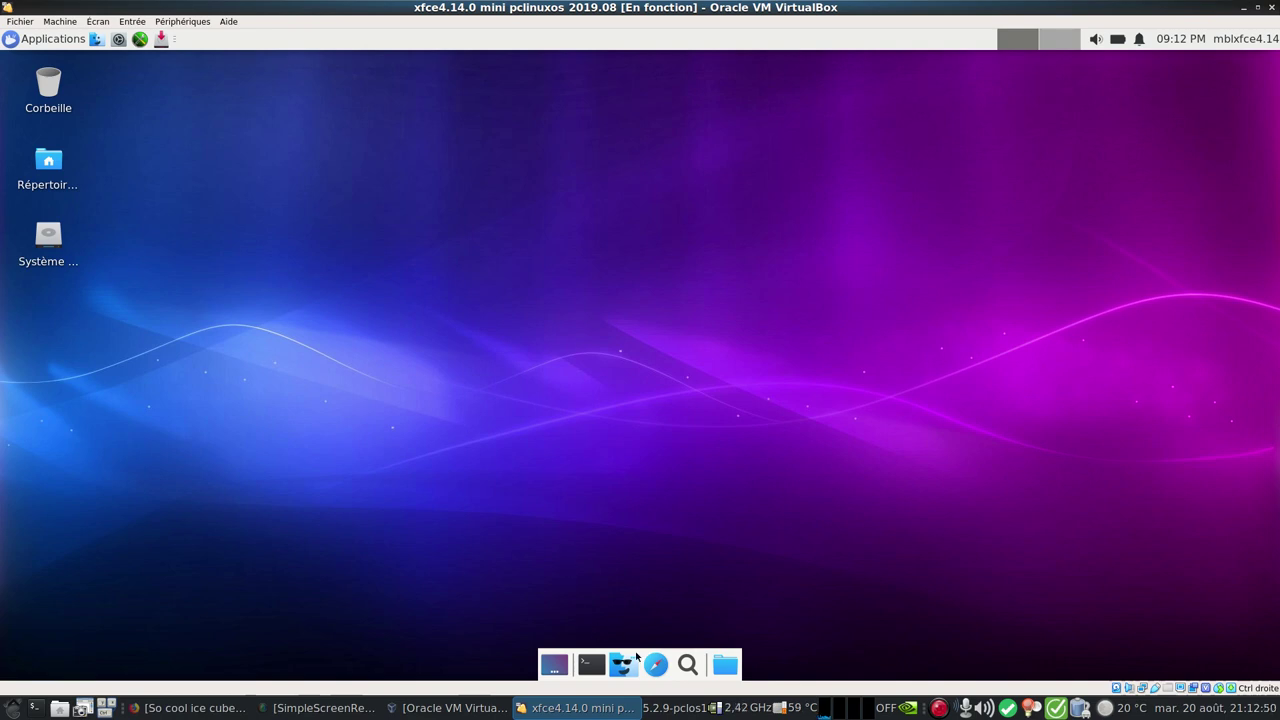
Open the application finder from the dock, view the File Tools category and close it
click(688, 665)
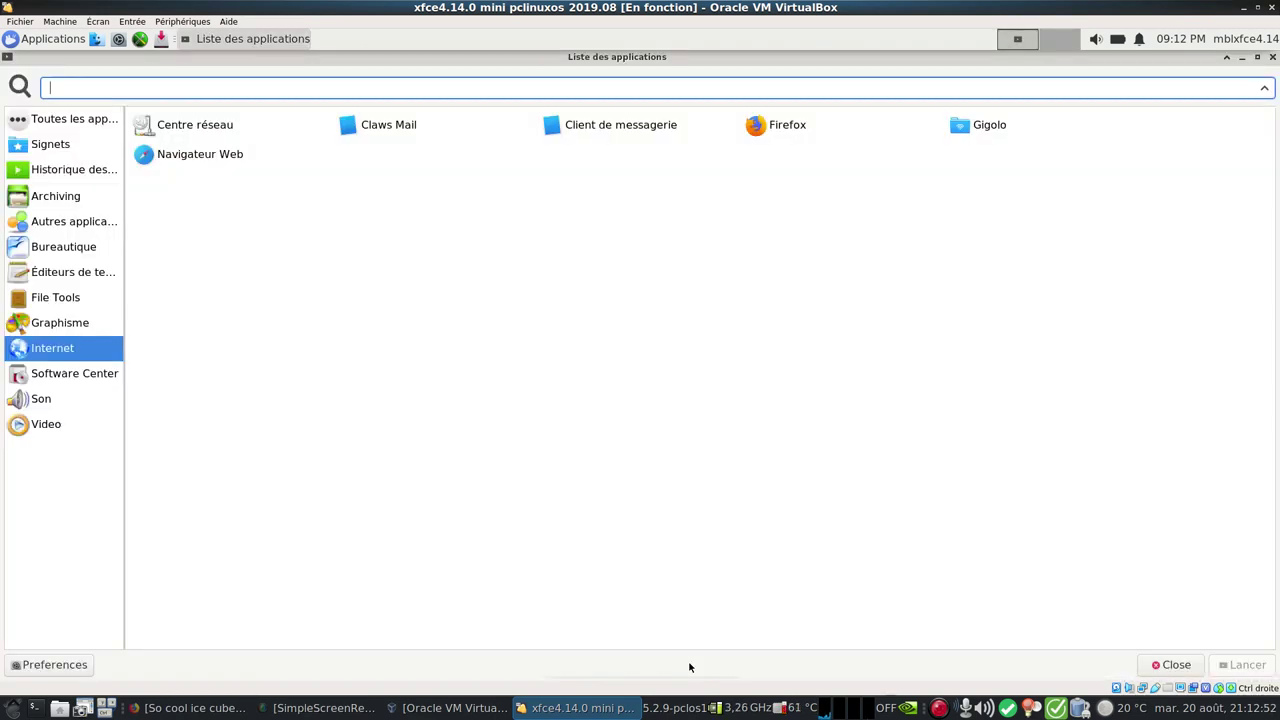
click(55, 297)
click(1270, 59)
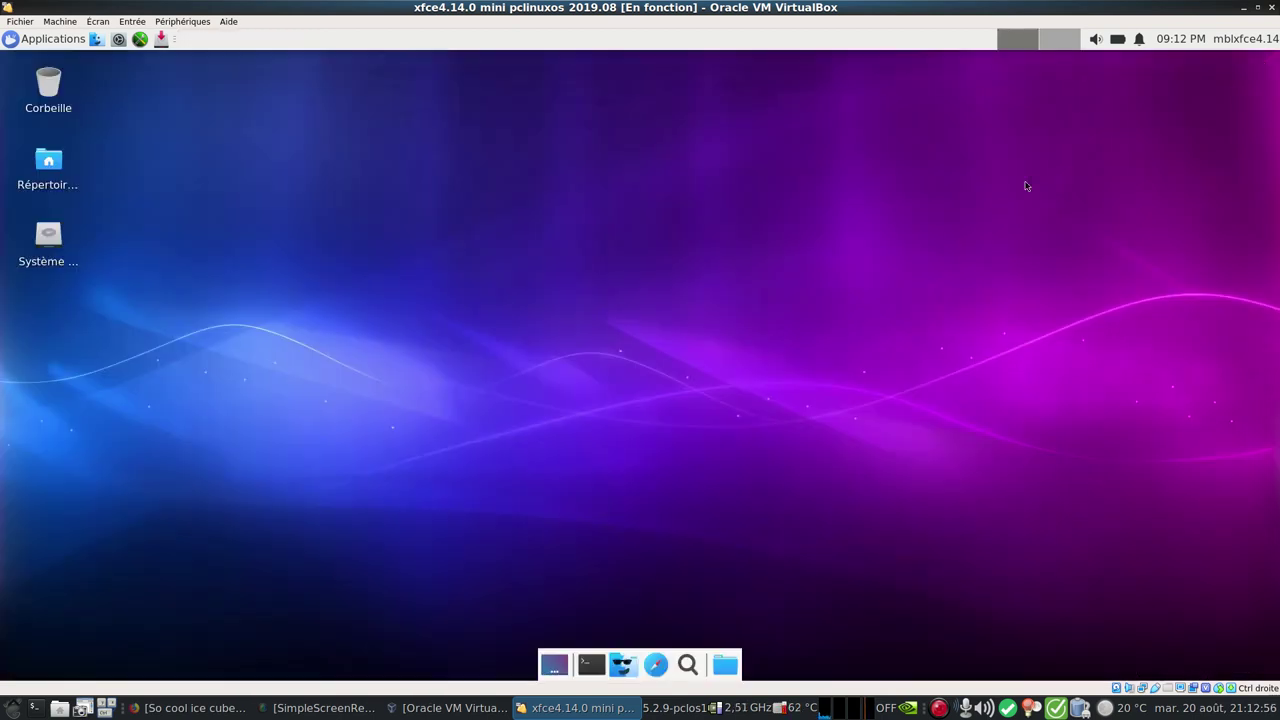
View the dock folder's options, open the home folder in the file manager and close it
click(723, 668)
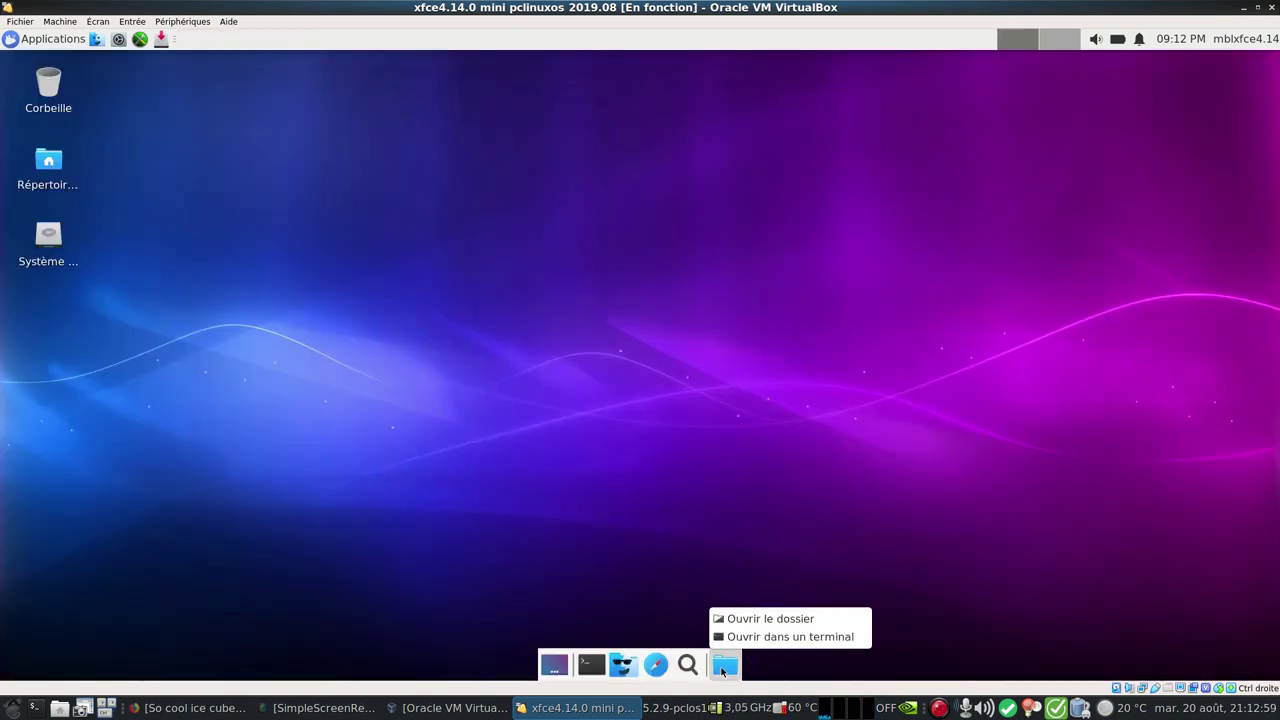
click(623, 668)
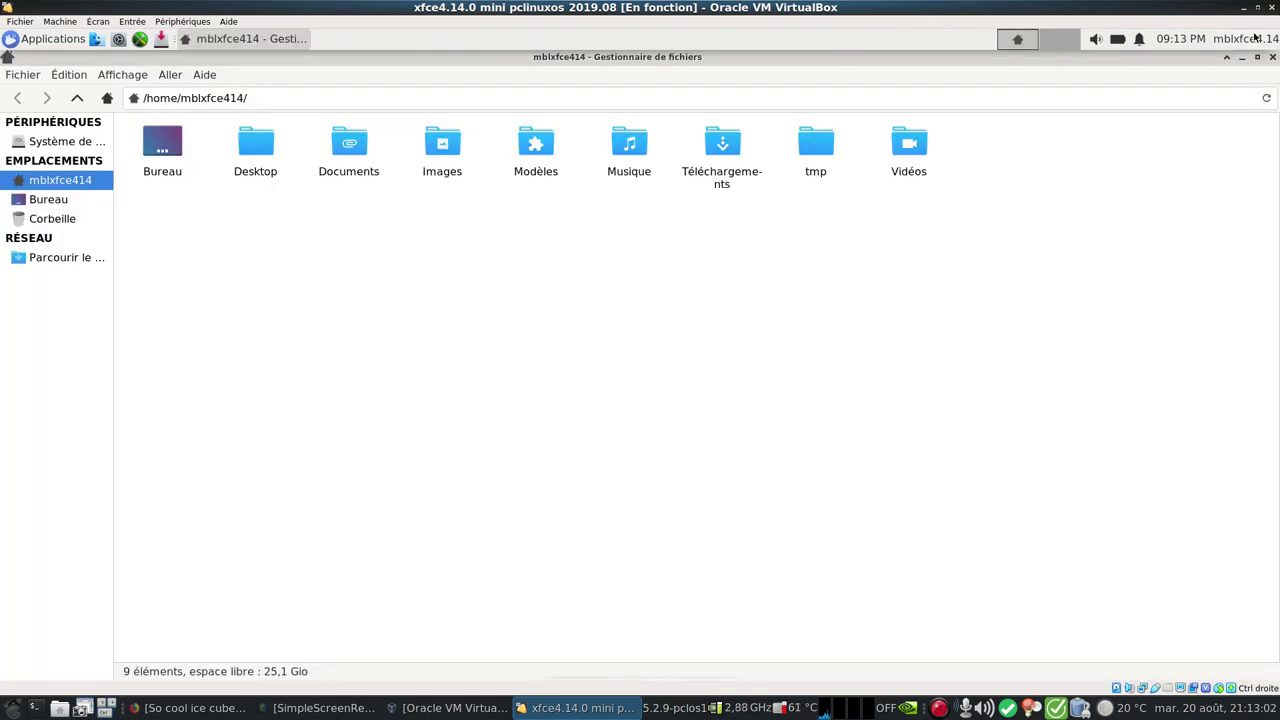
click(1272, 57)
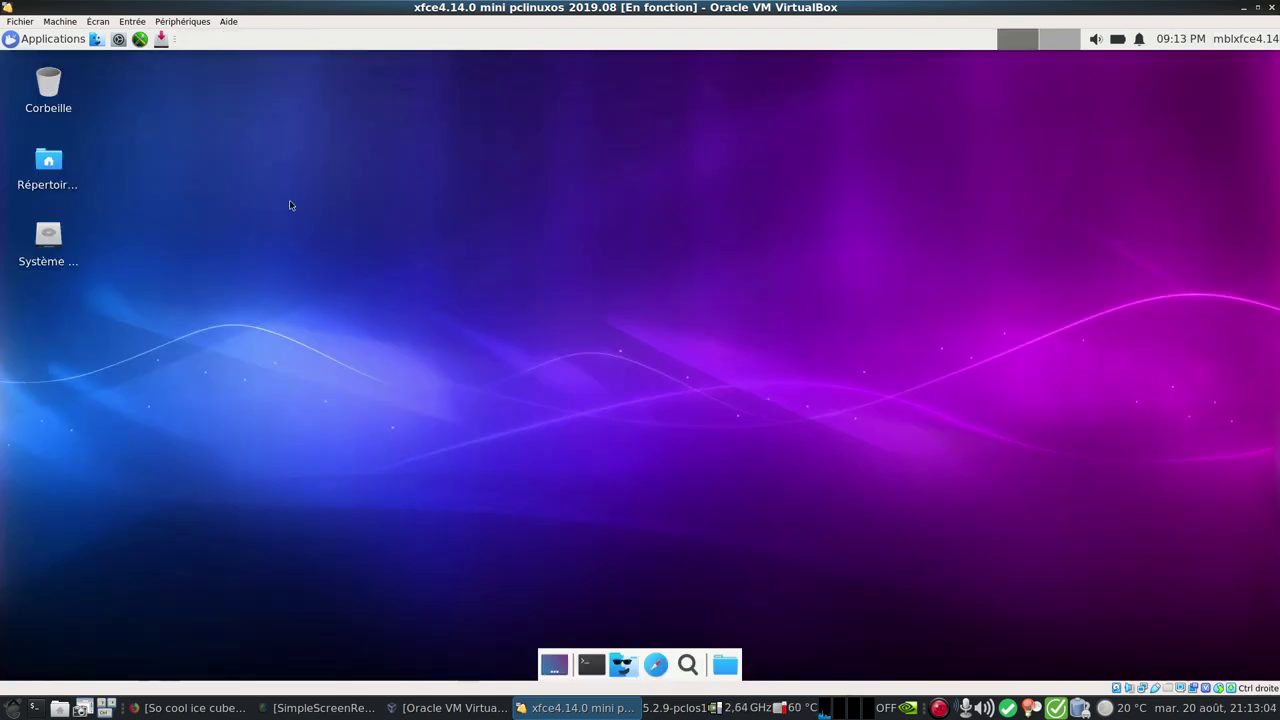
Launch Synaptic and authenticate with the root password
click(160, 38)
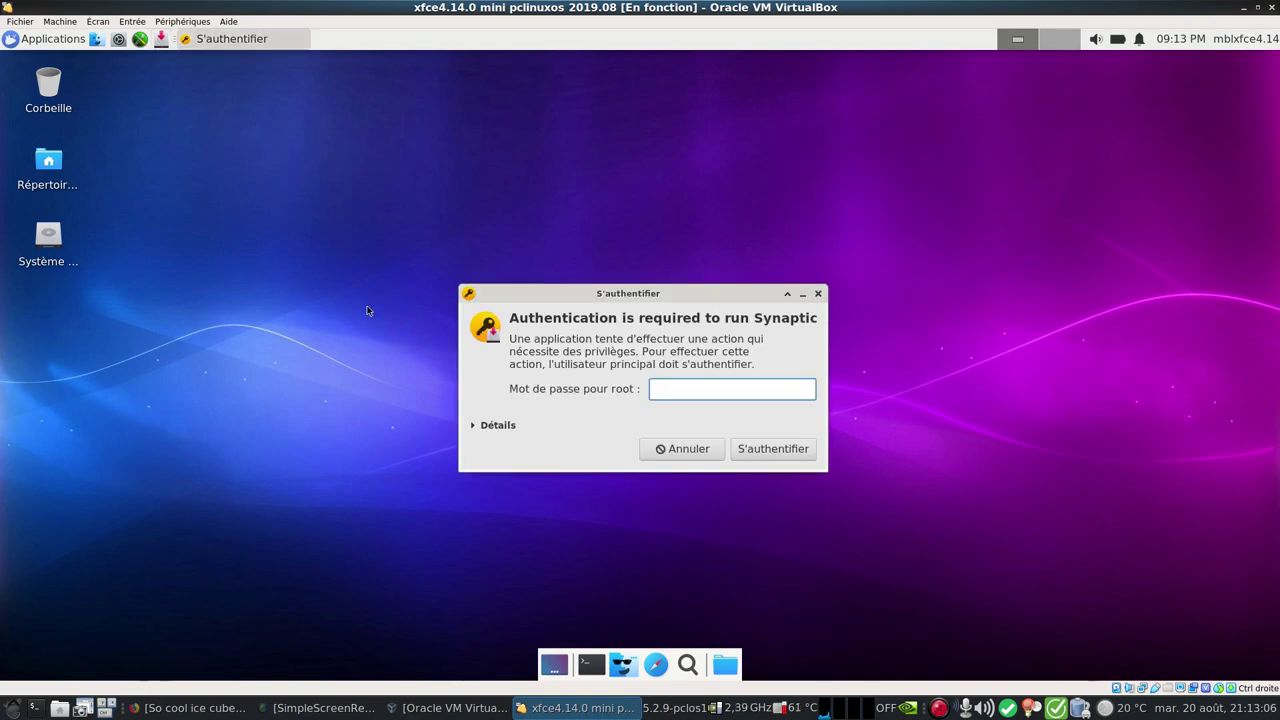
text(●●●●●●●●)
key(Return)
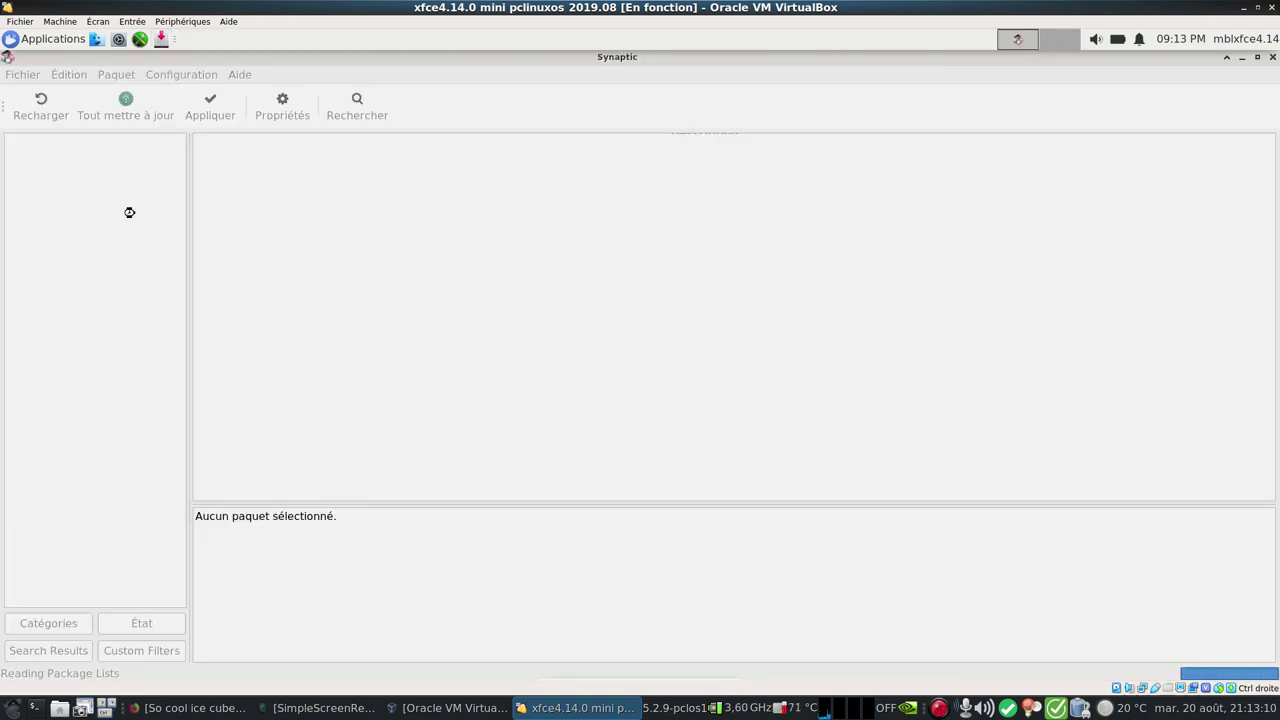
Reload the package lists in Synaptic, mark all available upgrades and accept the additional changes
click(40, 101)
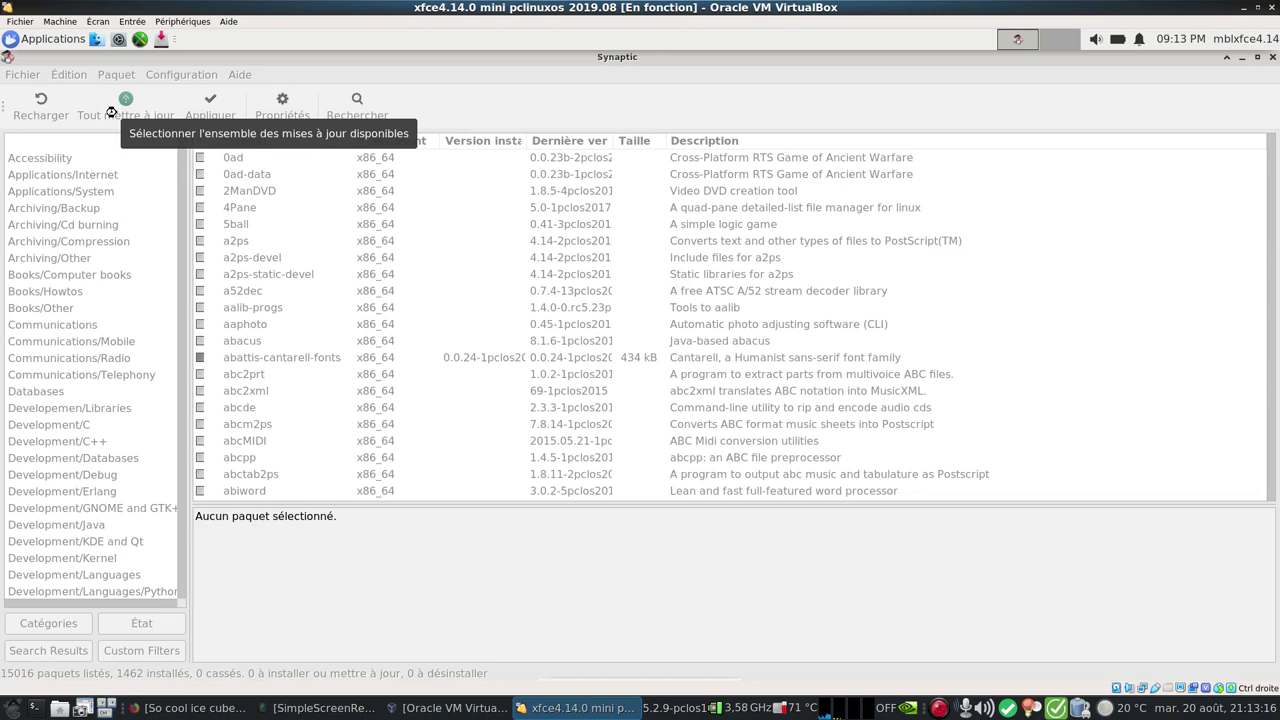
click(111, 111)
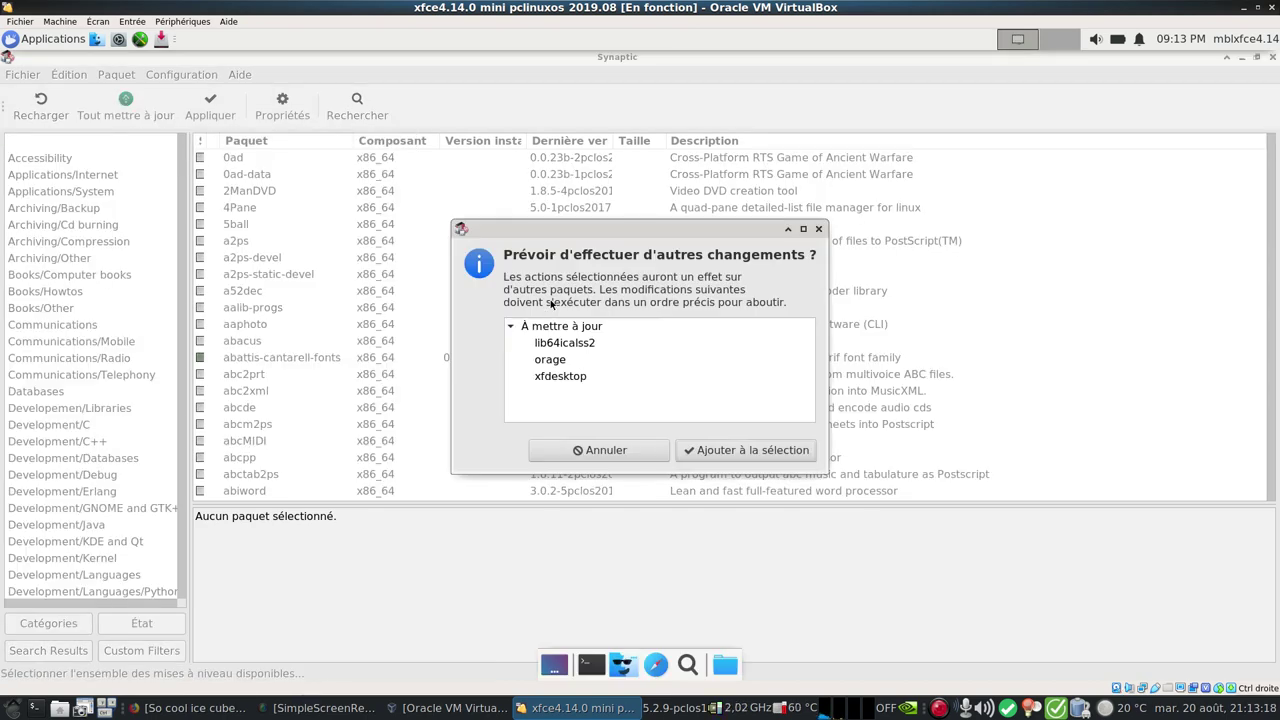
click(733, 454)
Apply the marked upgrades with package signature verification enabled, after viewing the detailed change list and the Bureautique applications
click(212, 108)
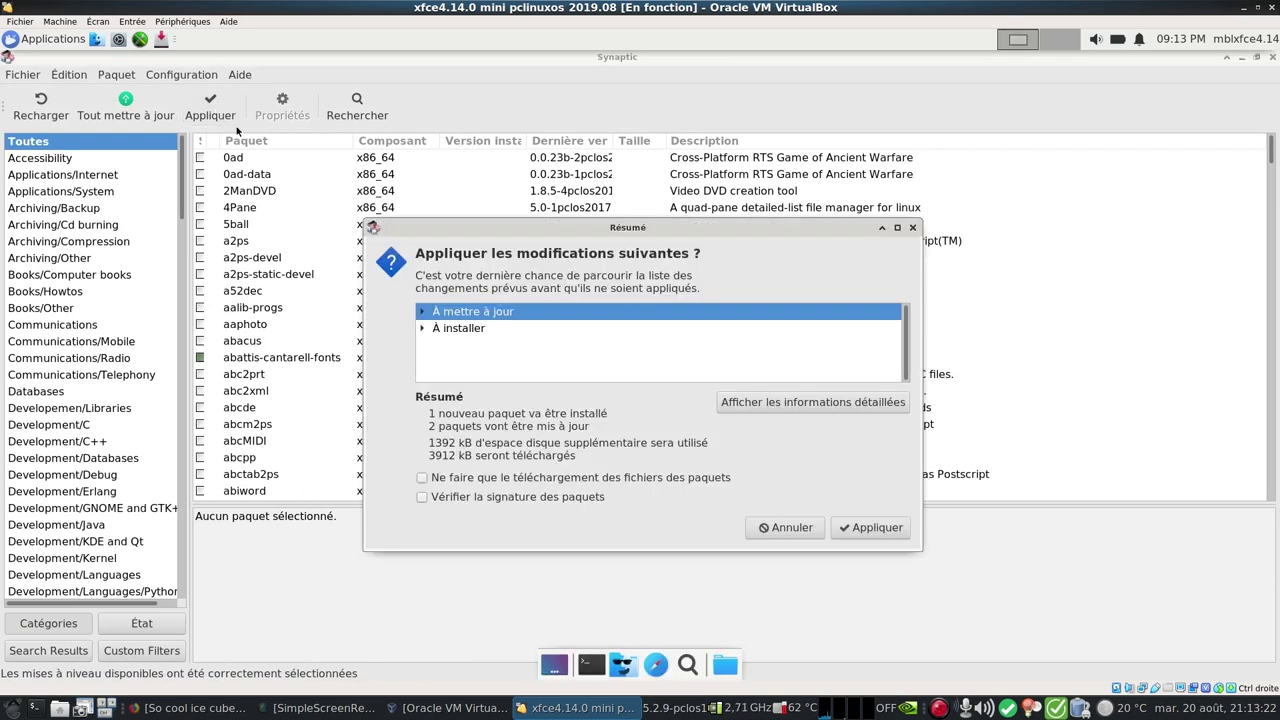
click(423, 497)
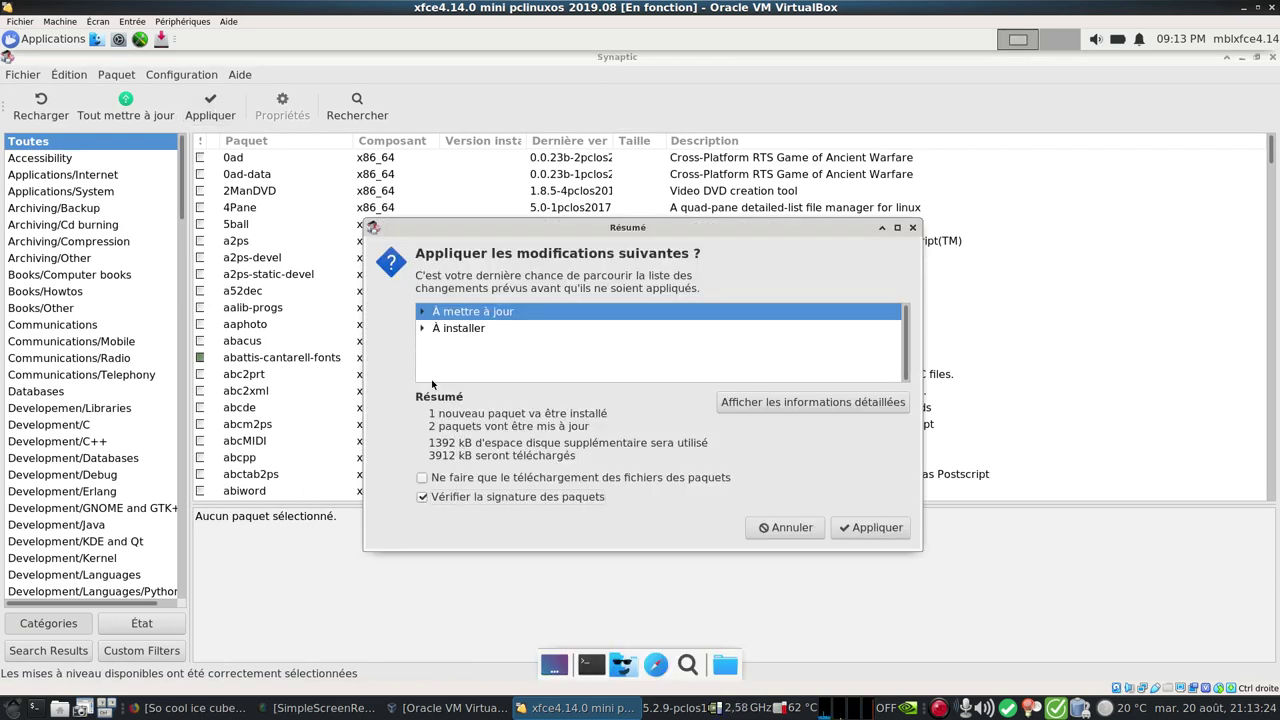
click(749, 401)
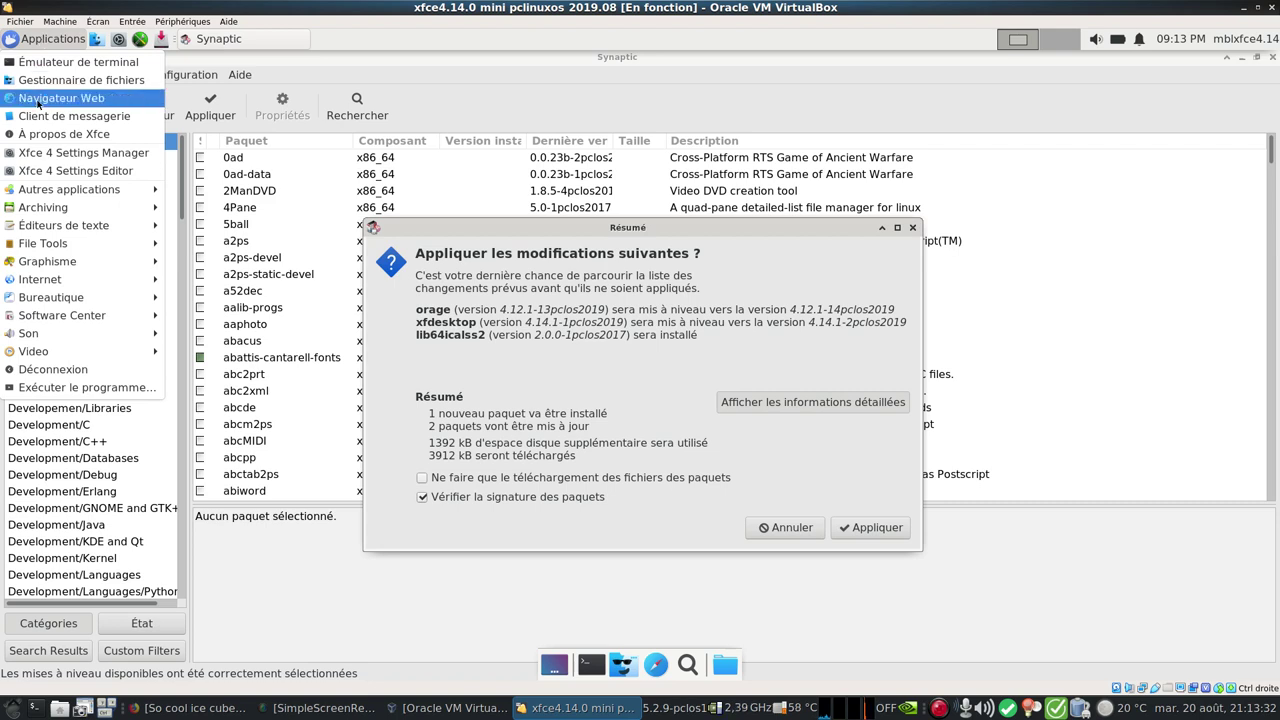
mouse_move(83, 303)
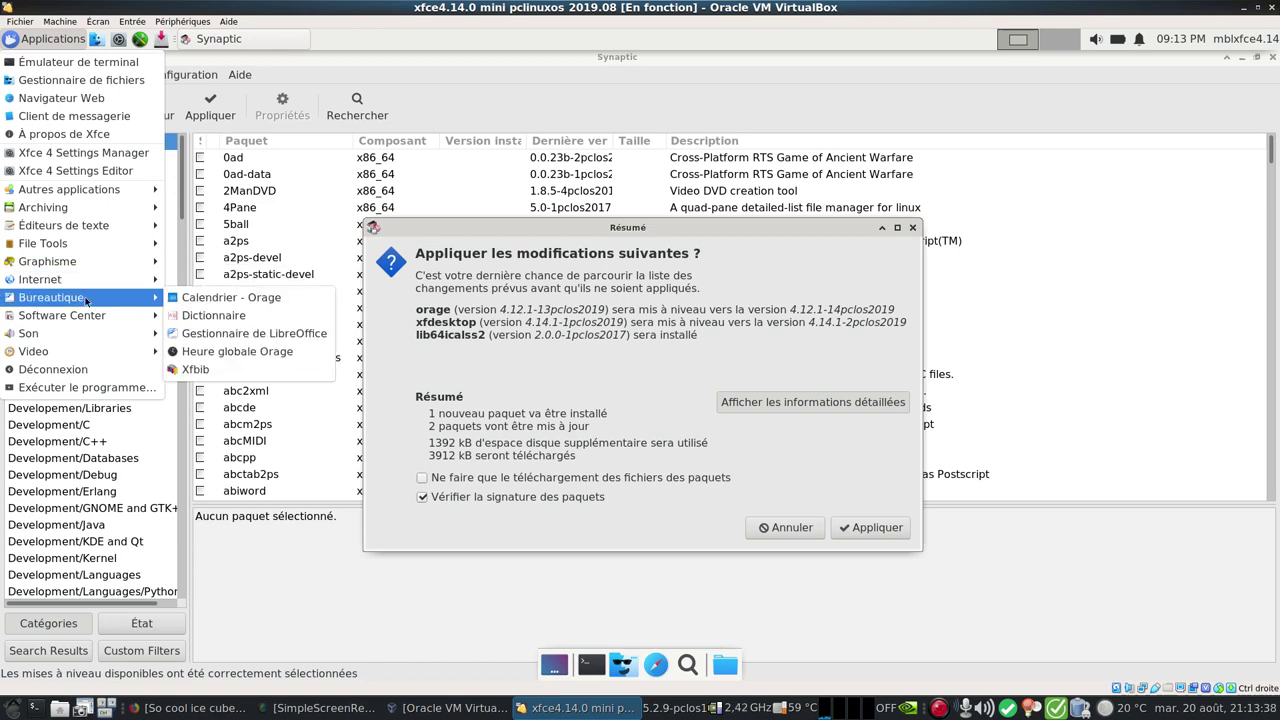
click(286, 298)
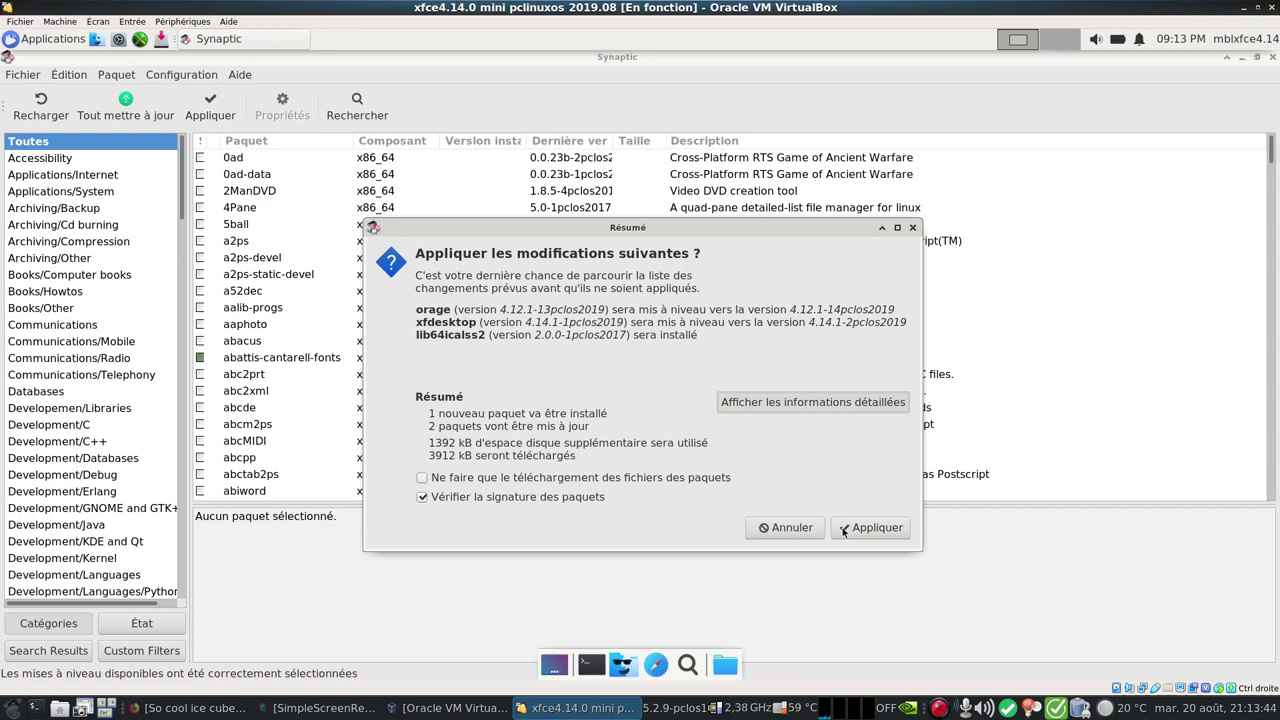
click(893, 532)
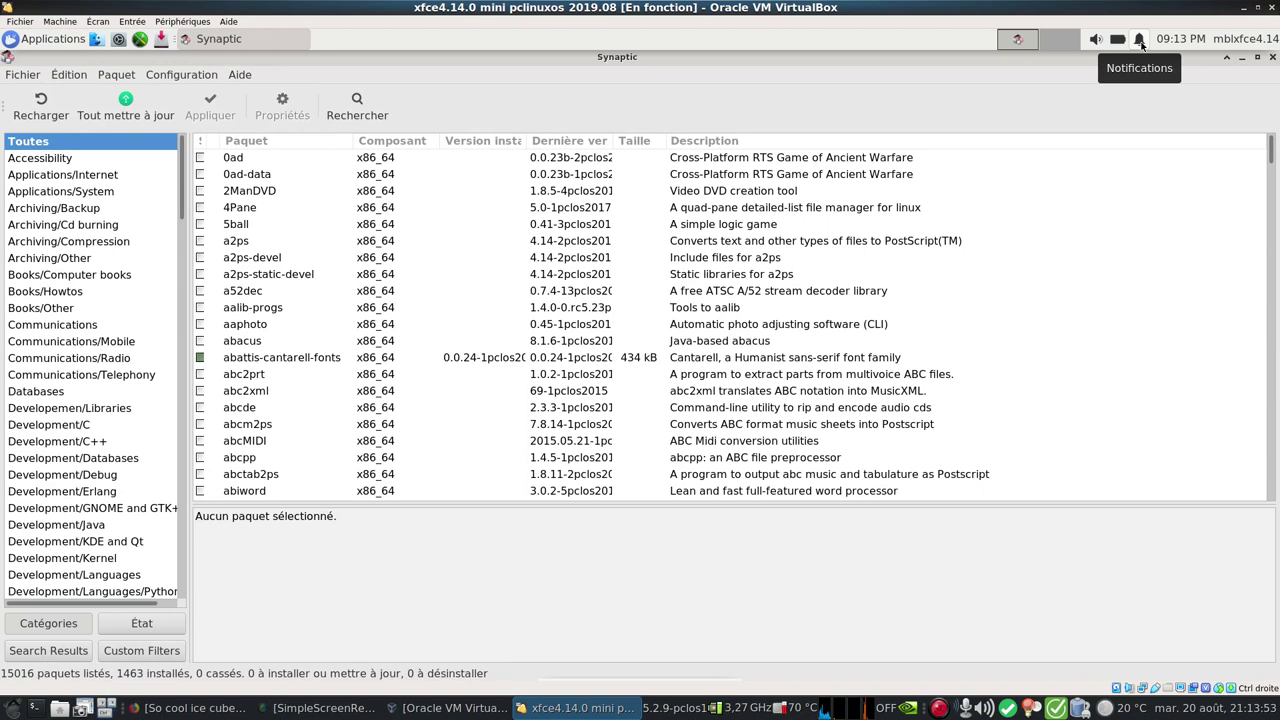
Open the notification options and toggle Ne pas déranger on and back off
click(1141, 42)
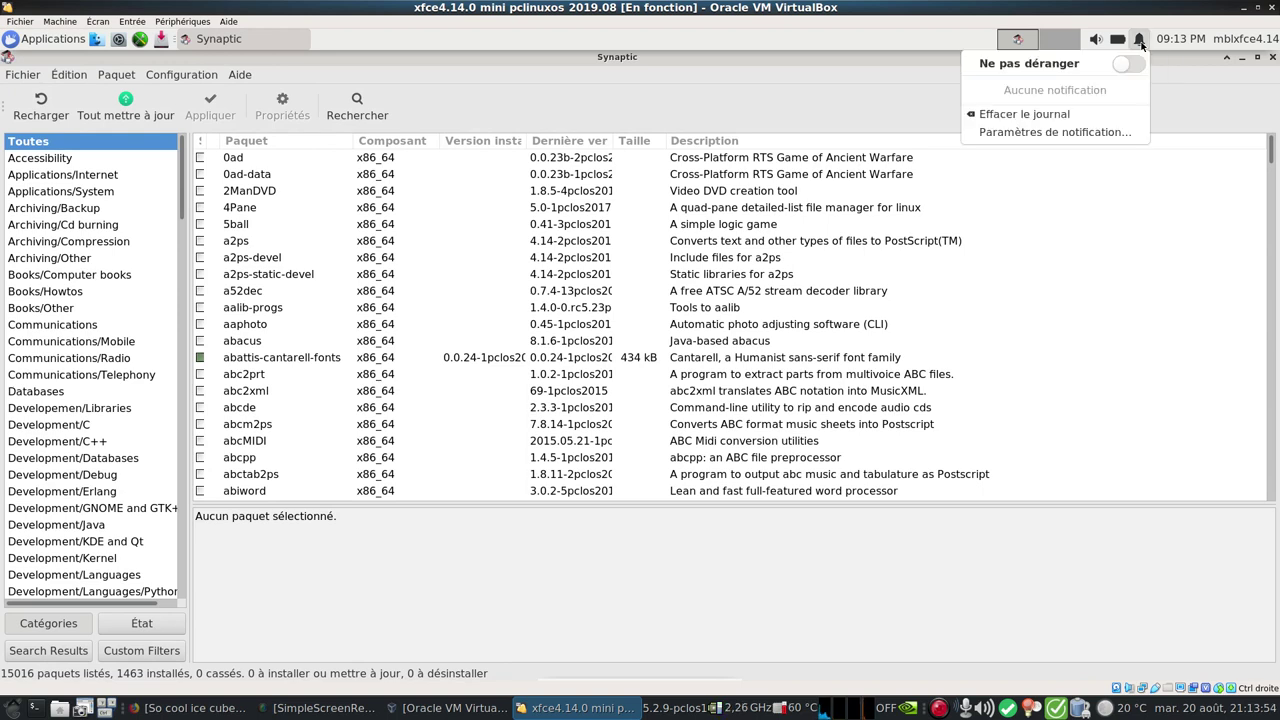
click(1138, 64)
click(1141, 46)
click(1138, 64)
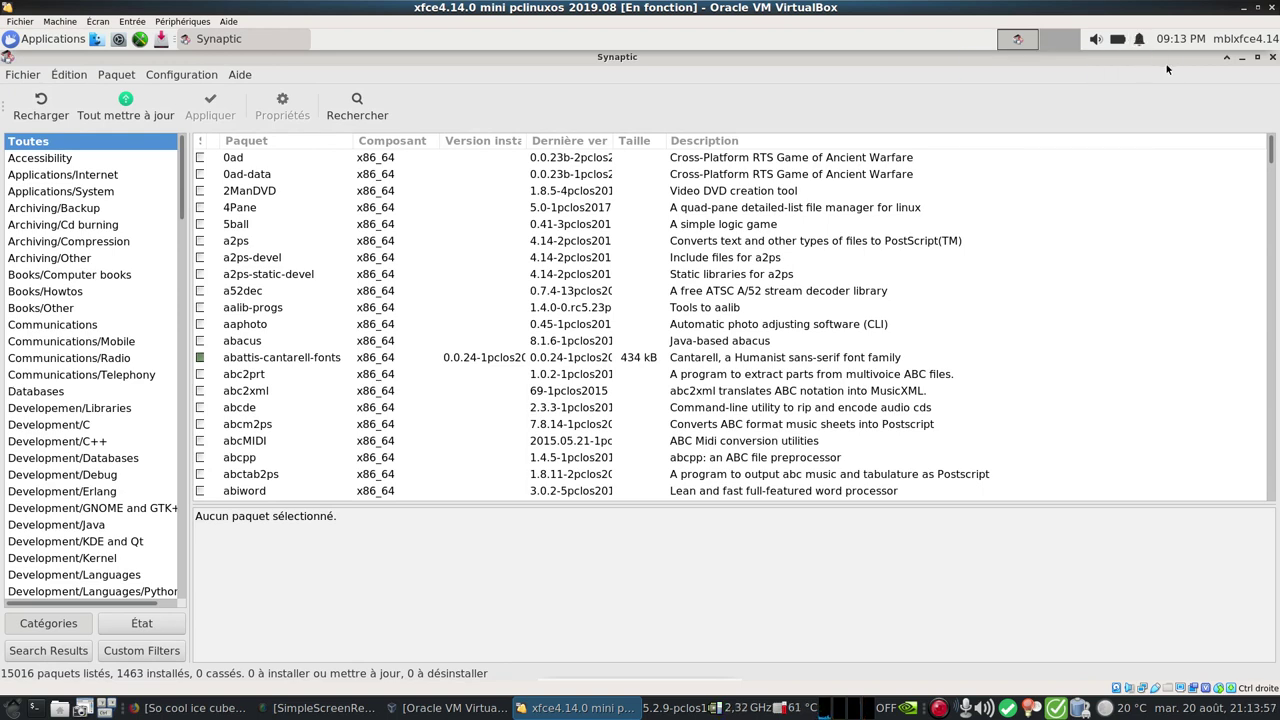
Close Synaptic, launch the Orage calendar from the Bureautique applications to check it, and close it again
click(1272, 57)
click(37, 43)
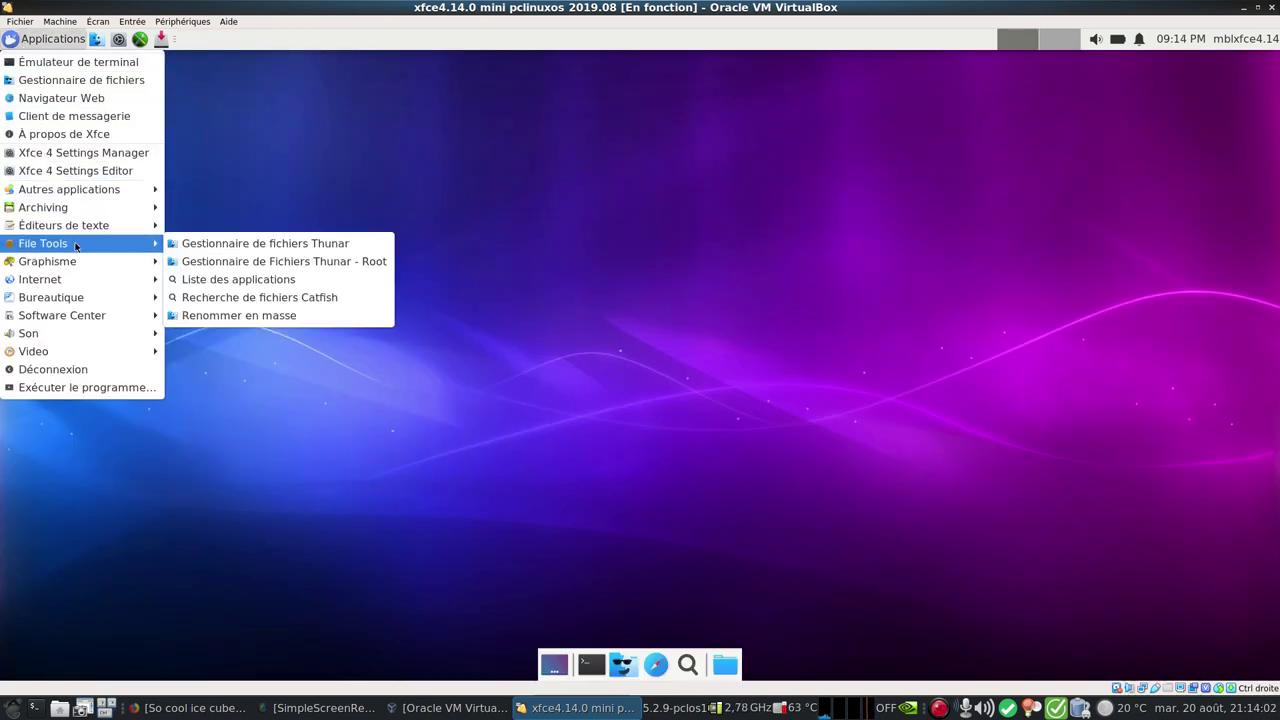
mouse_move(74, 277)
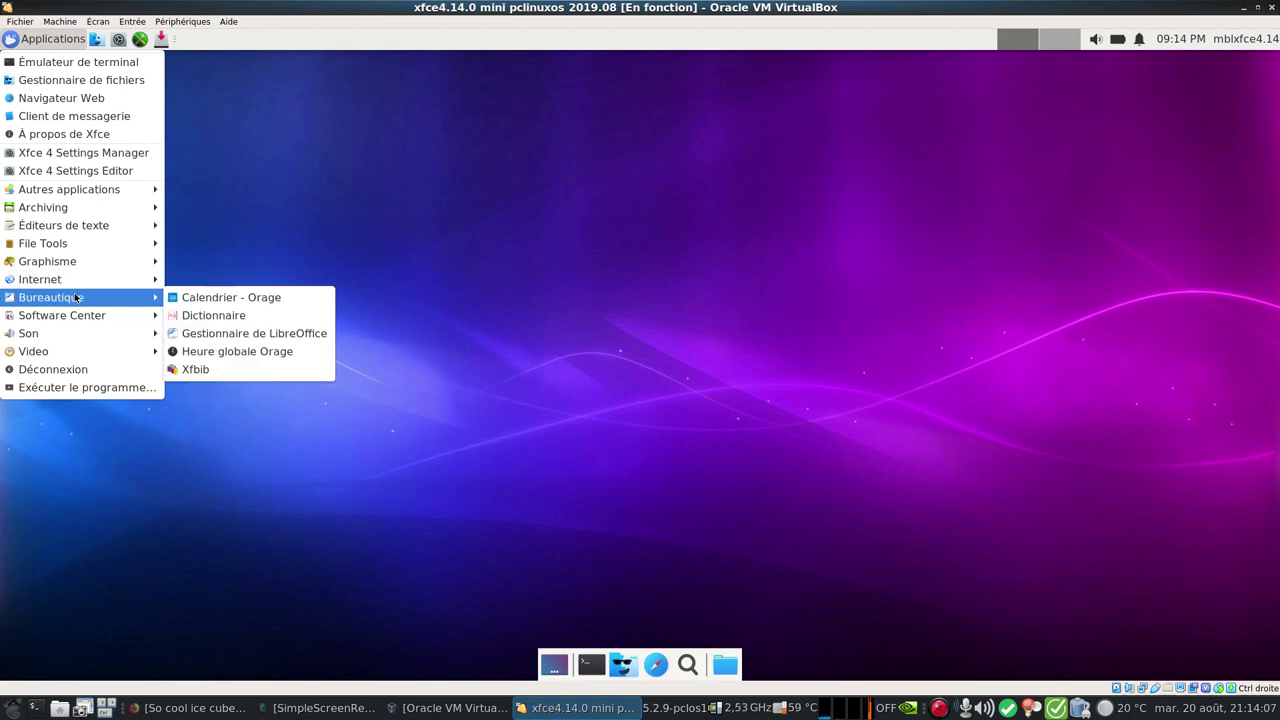
click(236, 298)
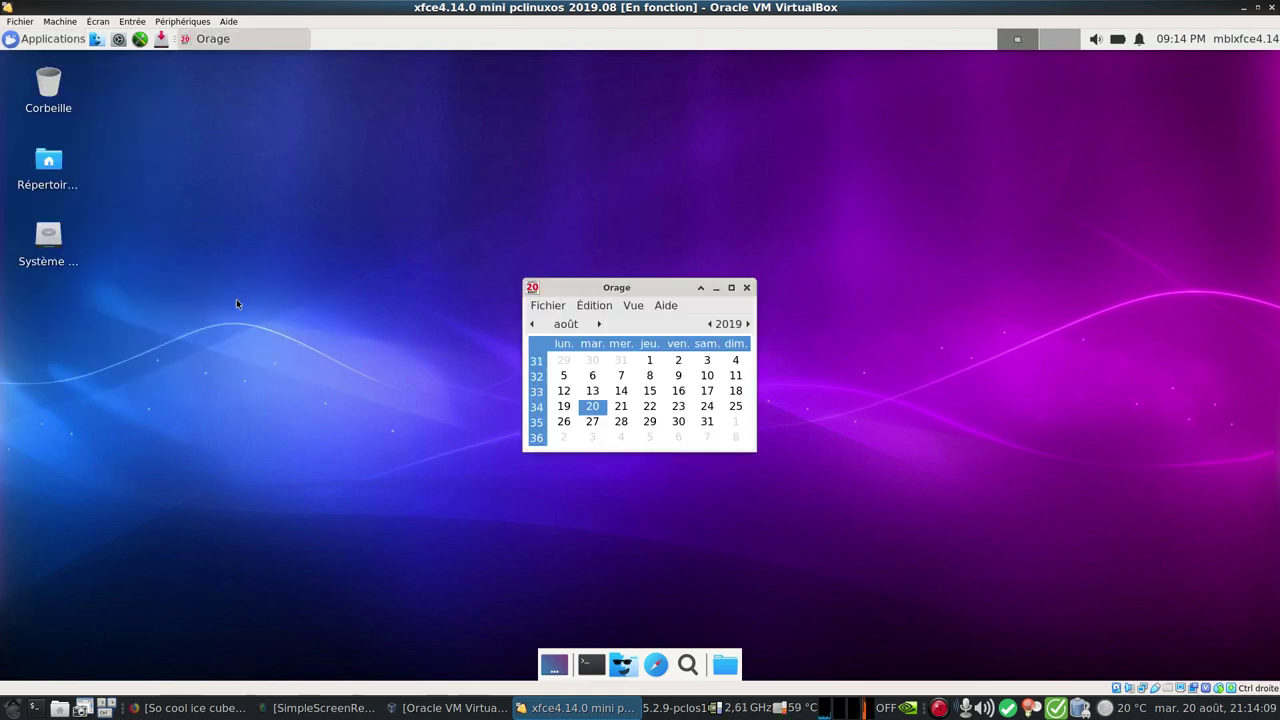
click(747, 290)
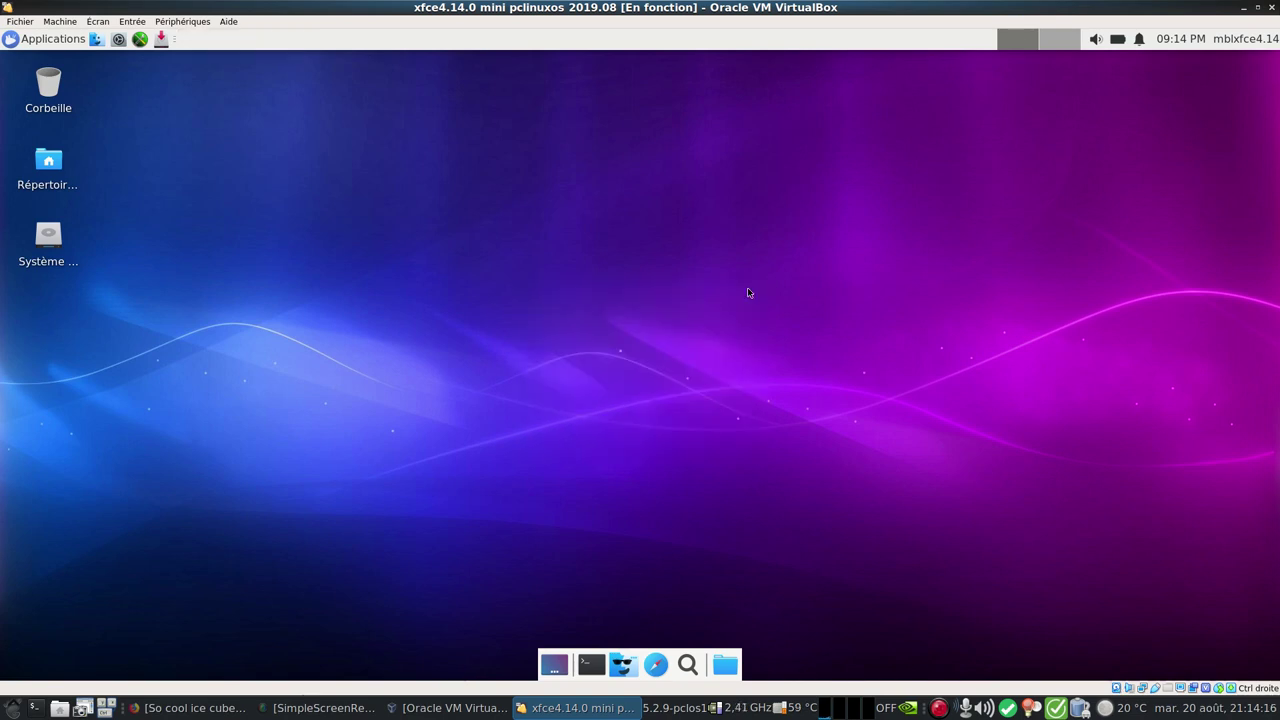
View the power and session choices in the Déconnexion dialog and cancel it
click(1250, 38)
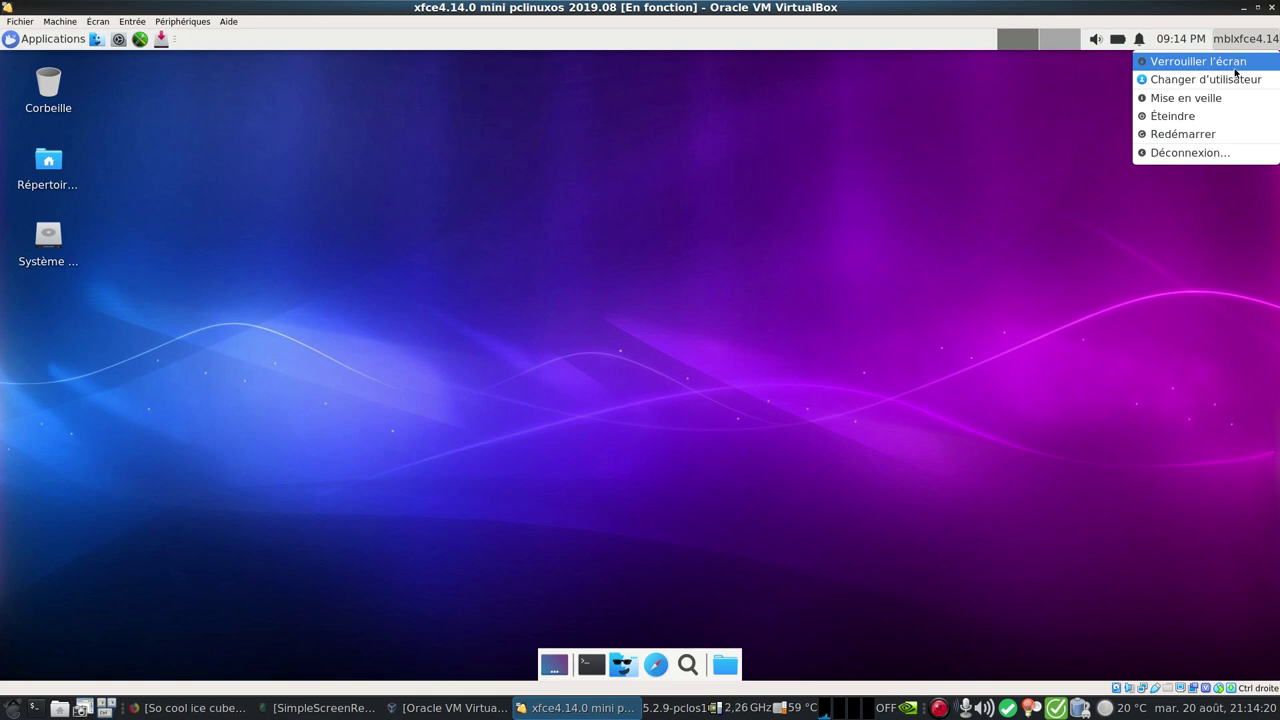
click(1238, 155)
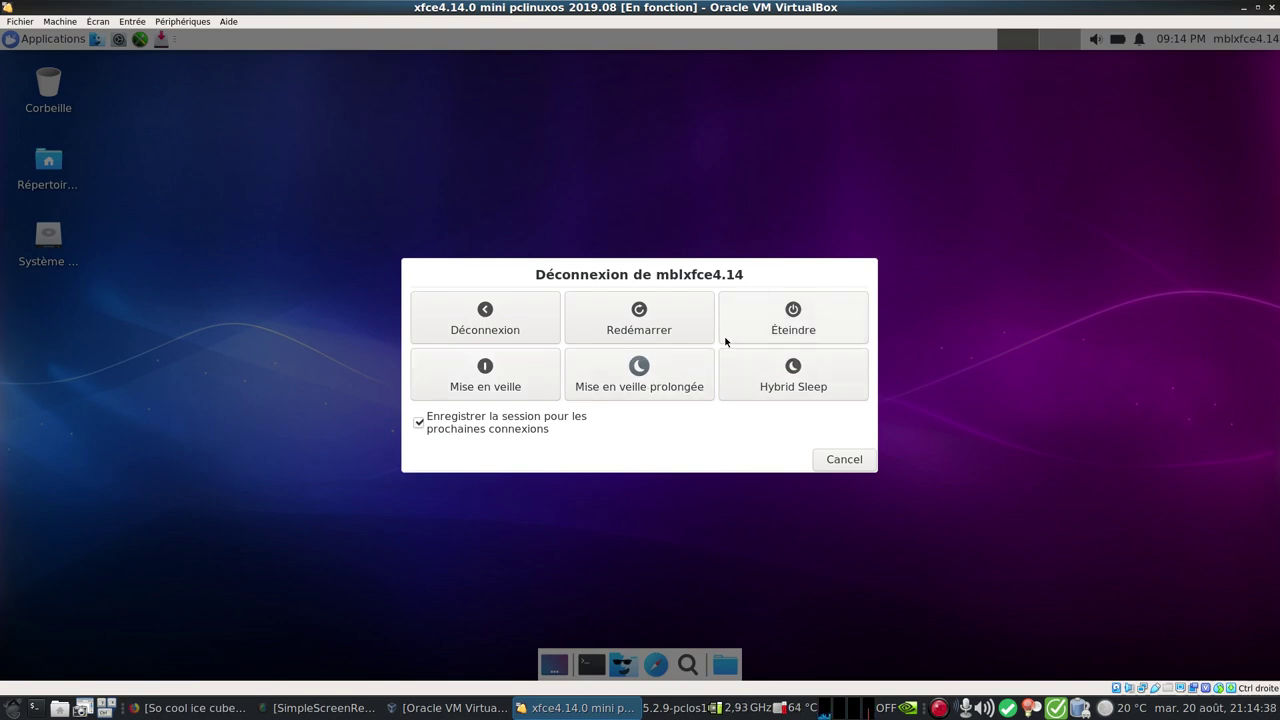
click(840, 459)
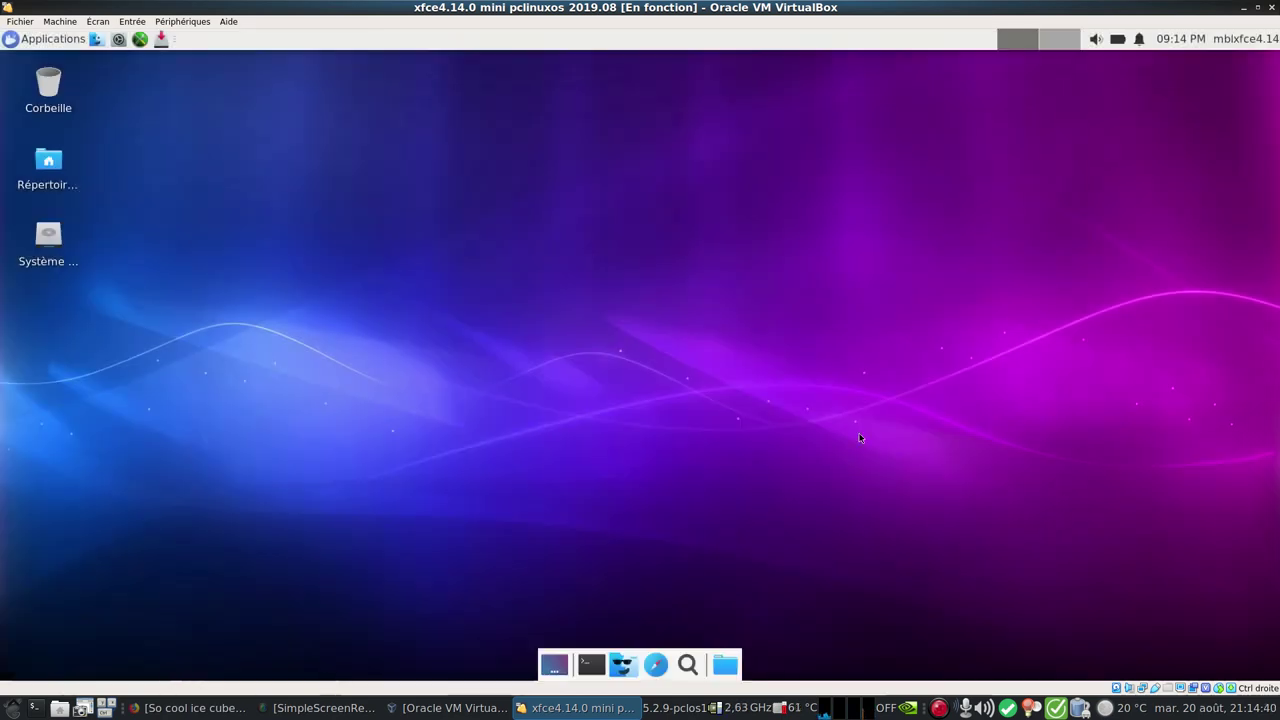
Switch to the login screen with Changer d'utilisateur and log back into the existing account with its password
click(1242, 39)
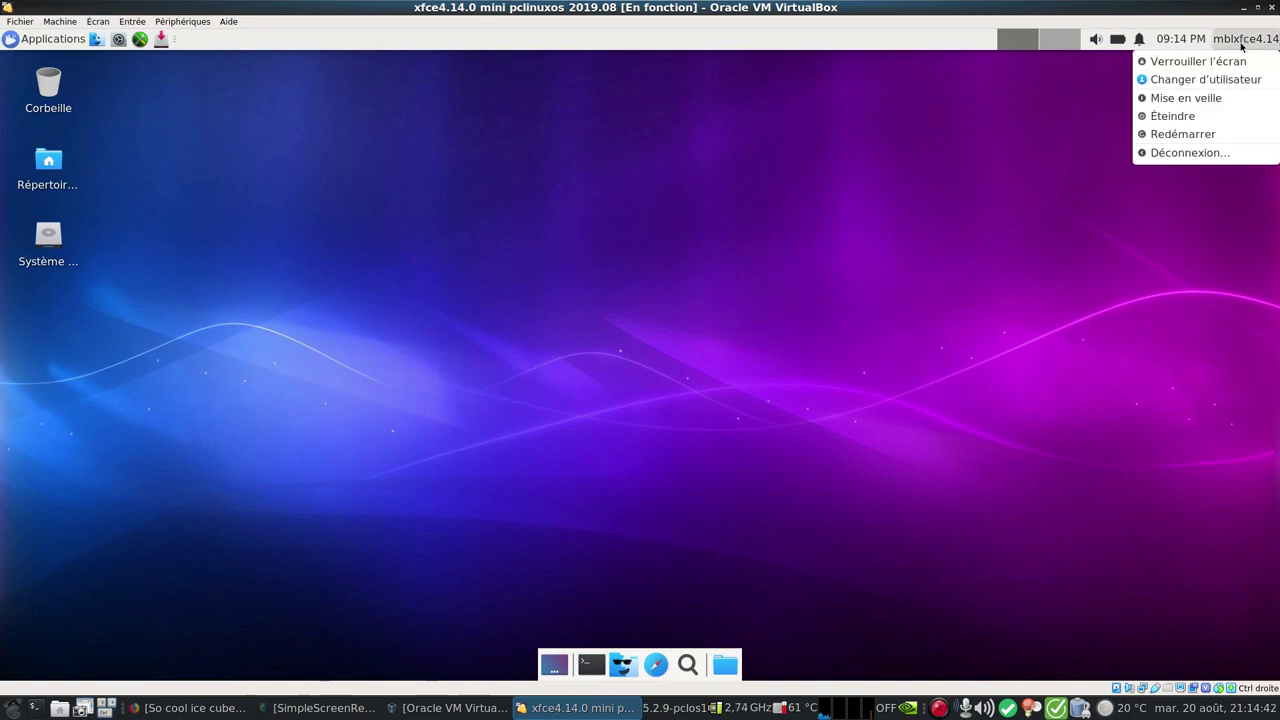
click(1205, 79)
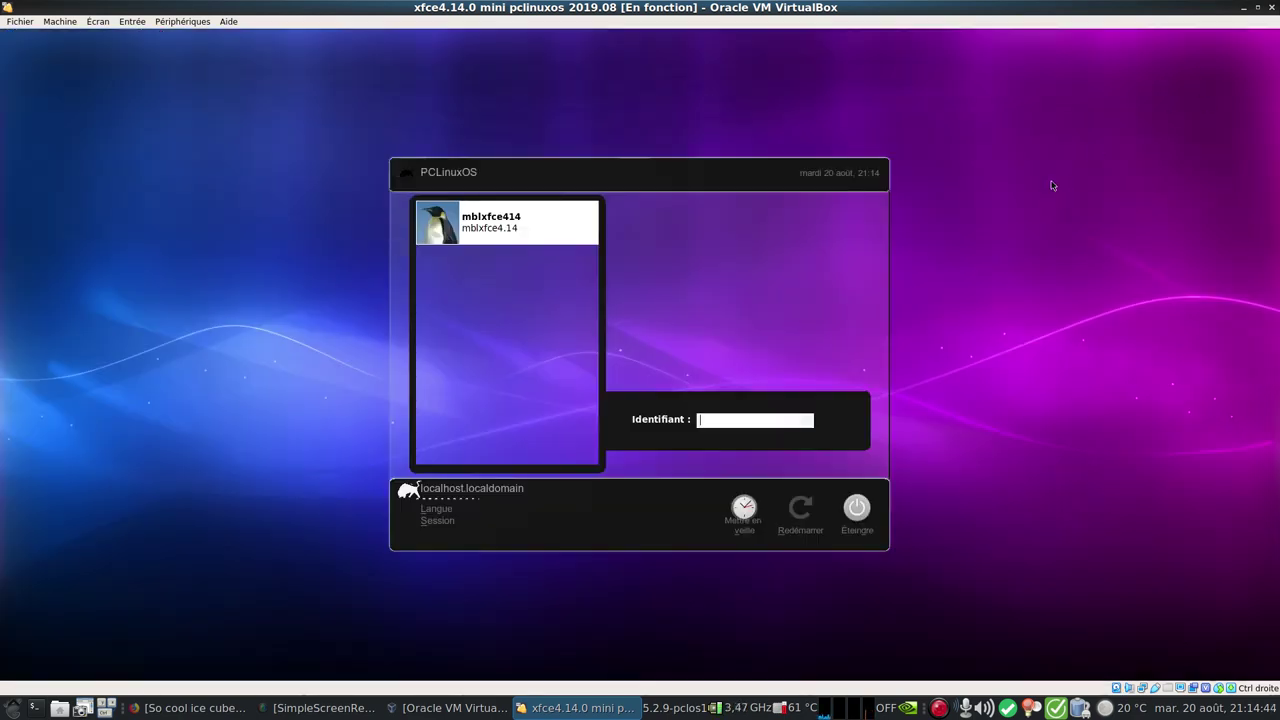
click(493, 224)
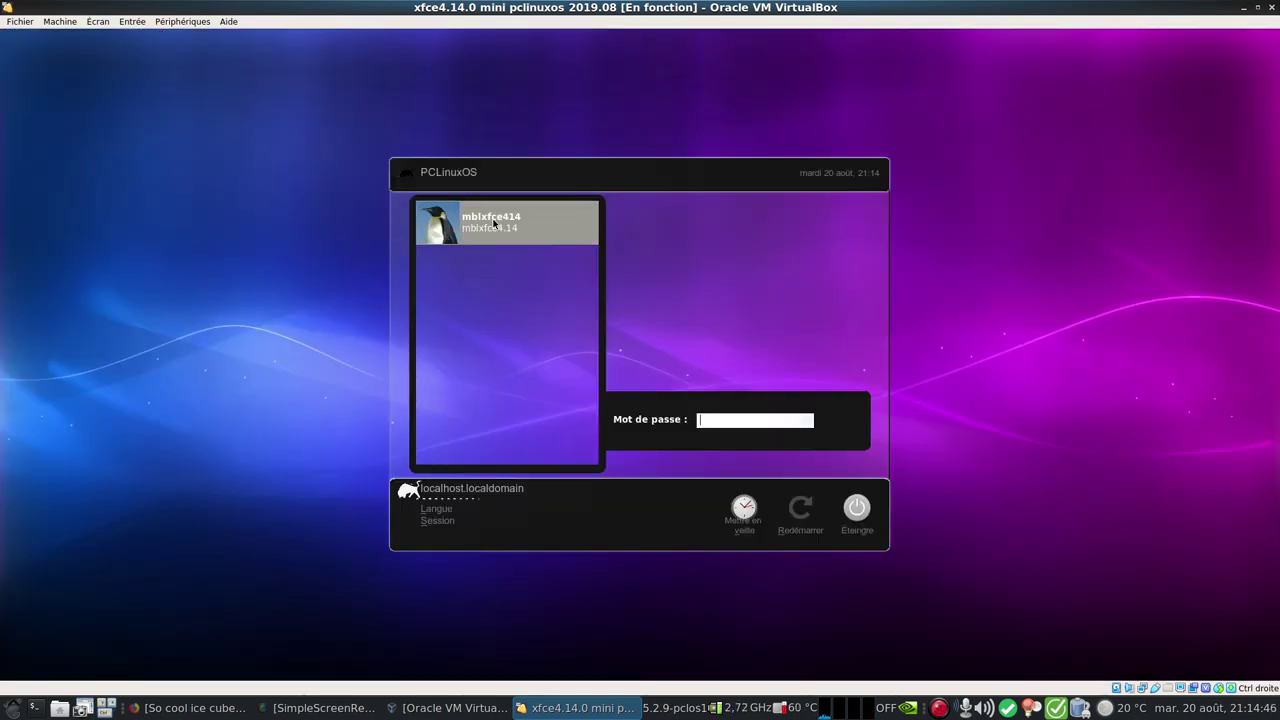
text(•••)
key(BackSpace)
key(BackSpace)
key(BackSpace)
text(•••••)
key(Return)
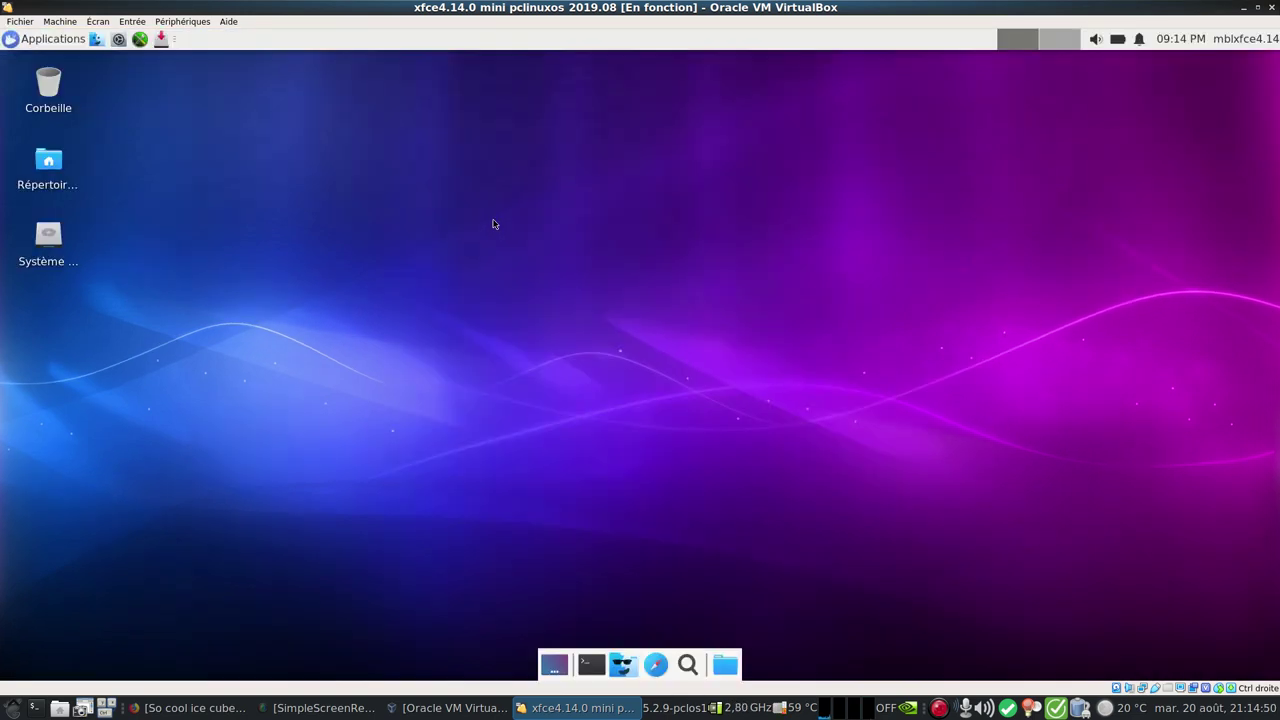
Open a terminal and run neofetch to examine the system information
click(591, 664)
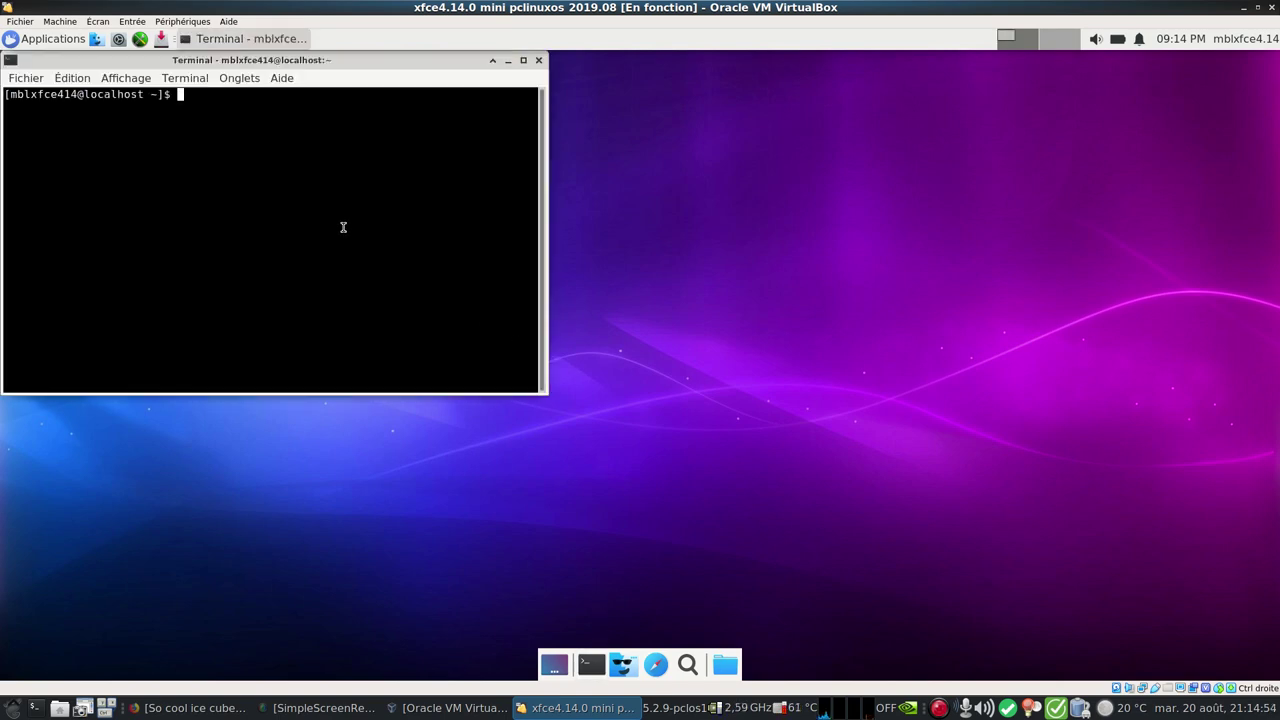
text(neofetch)
key(Return)
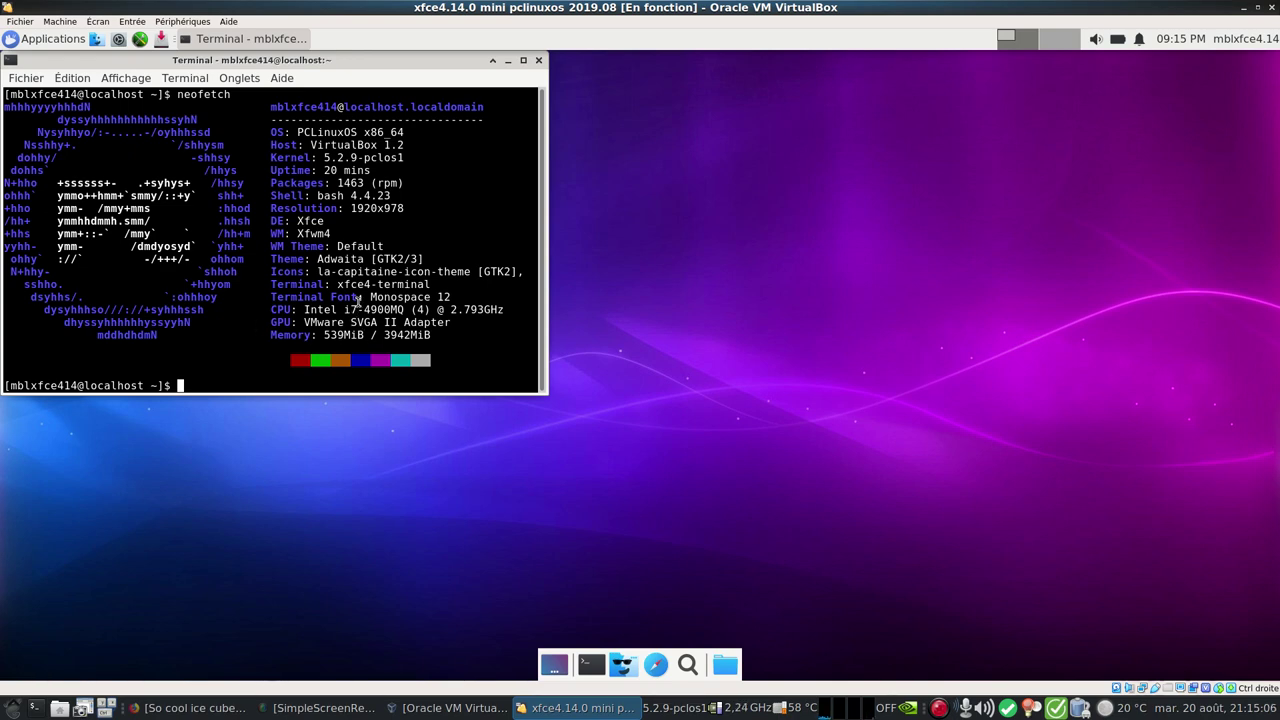
Run htop to examine memory and processor use in a maximized terminal, restore the window and close it despite the running process
text(htop)
key(Return)
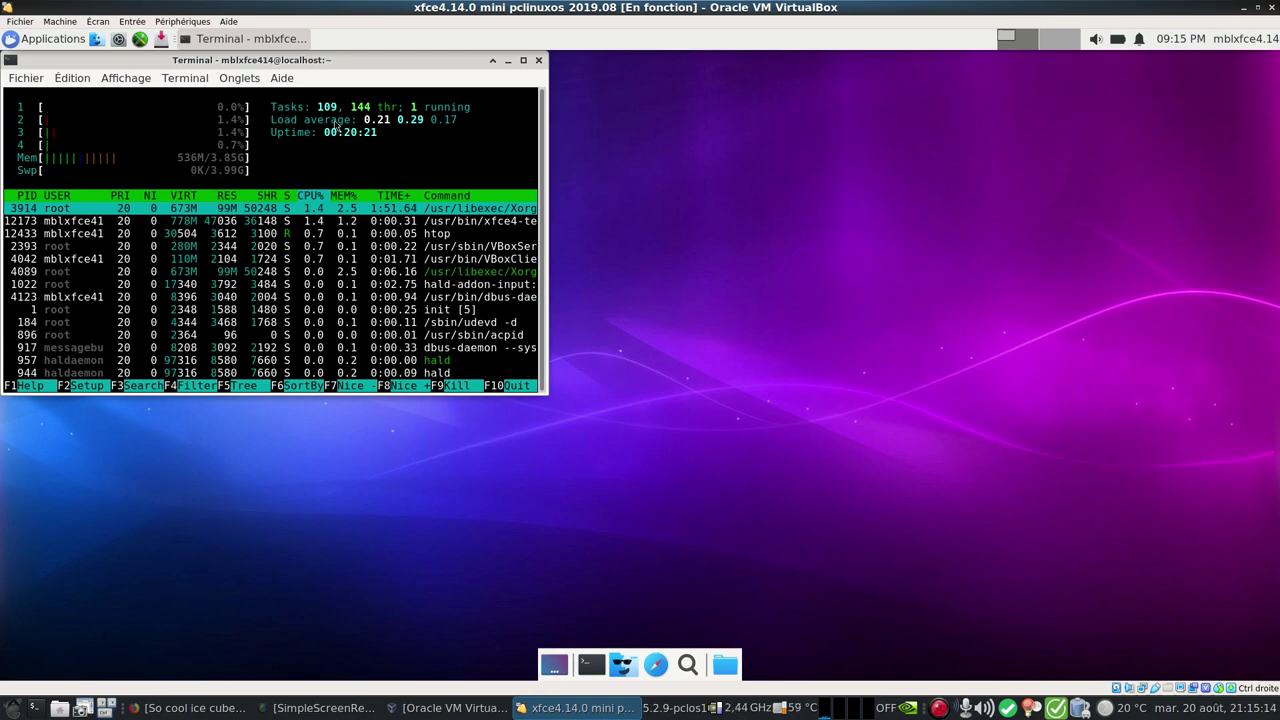
click(523, 60)
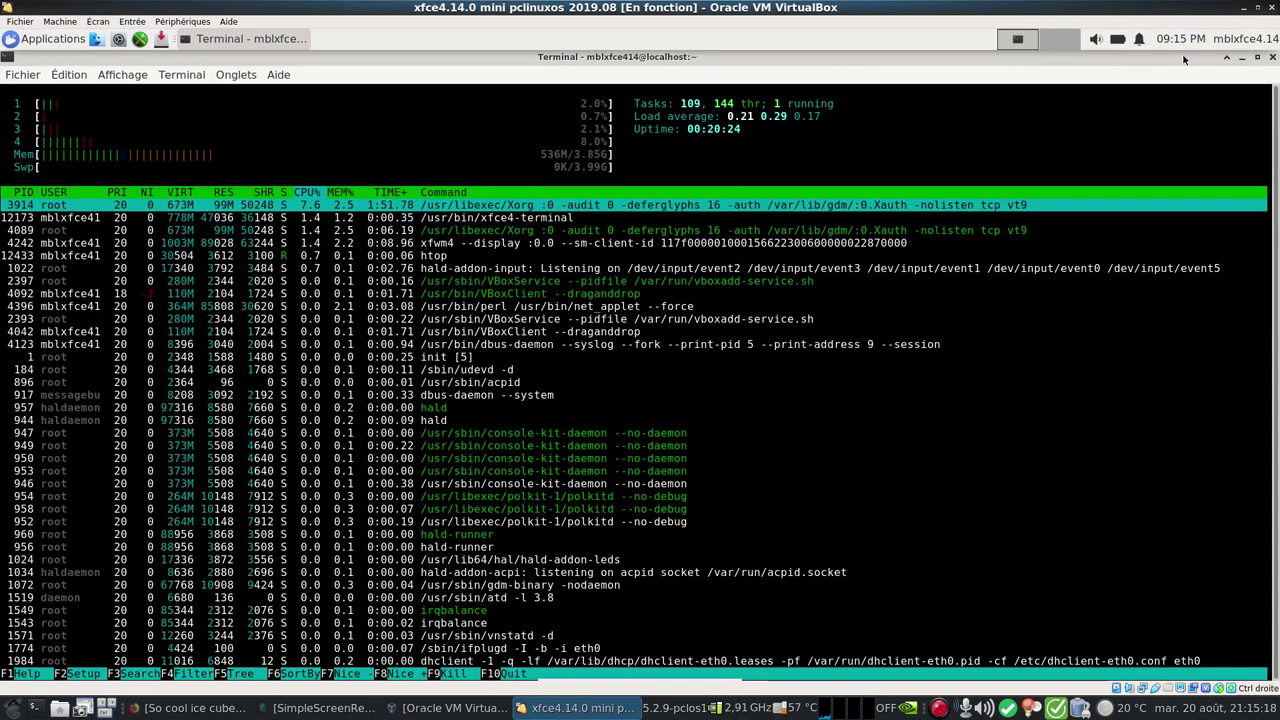
click(1257, 57)
click(540, 62)
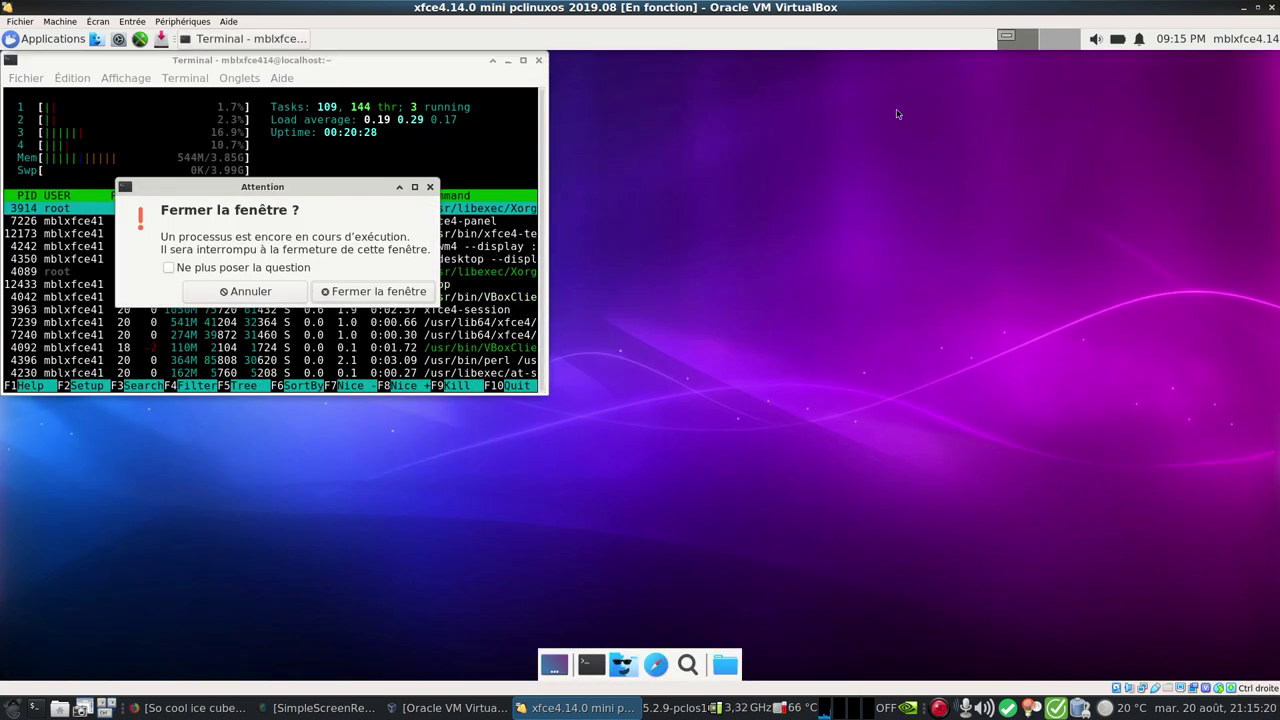
click(374, 292)
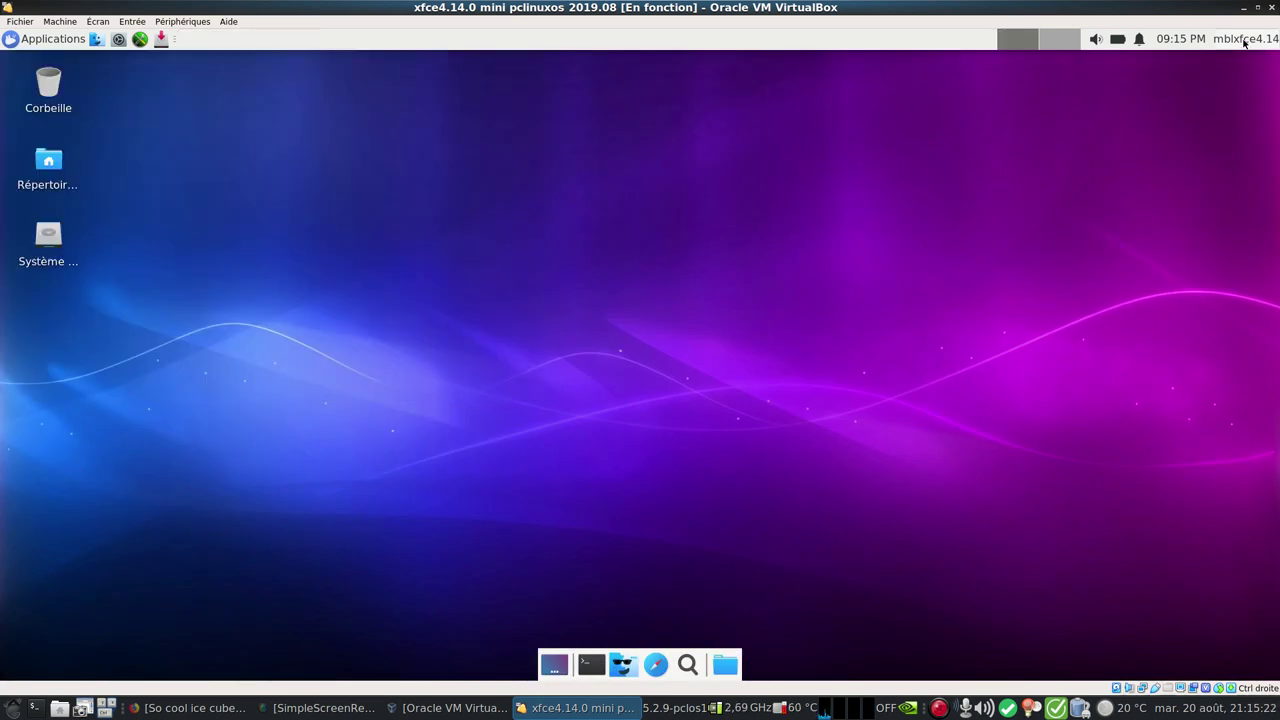
Log out of the Xfce session with Enregistrer la session pour les prochaines connexions enabled
click(1248, 44)
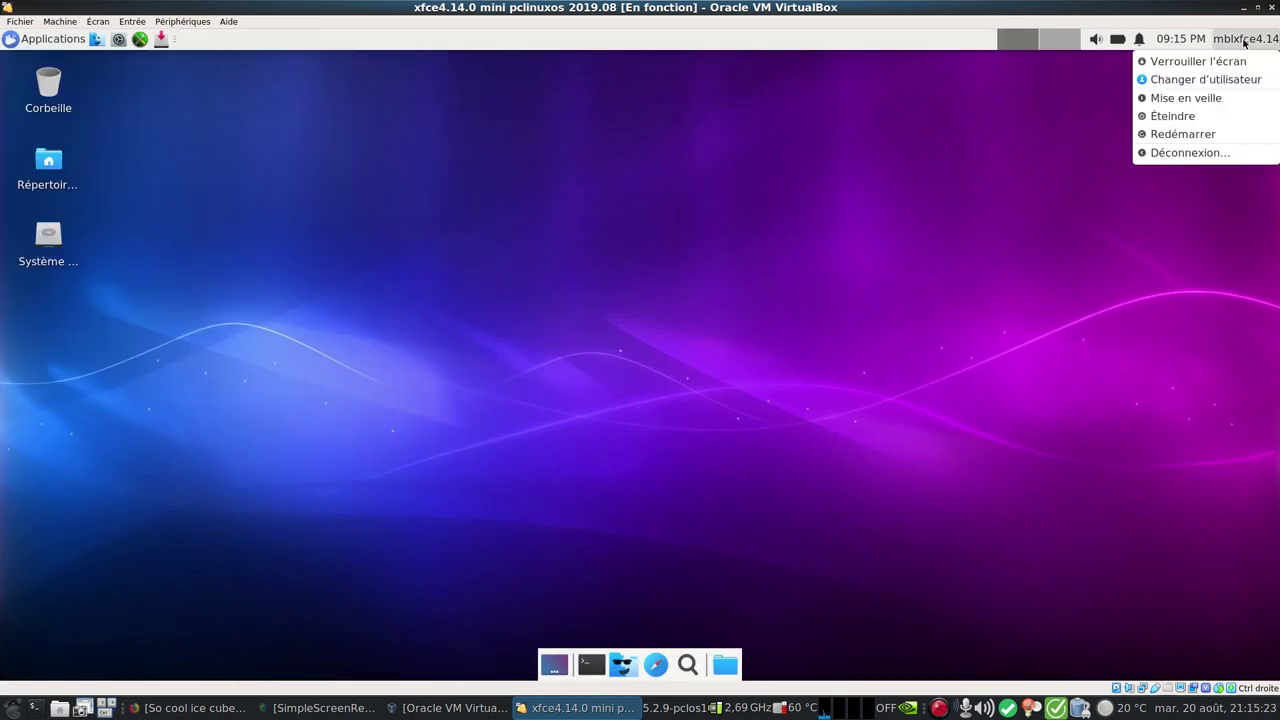
click(1203, 151)
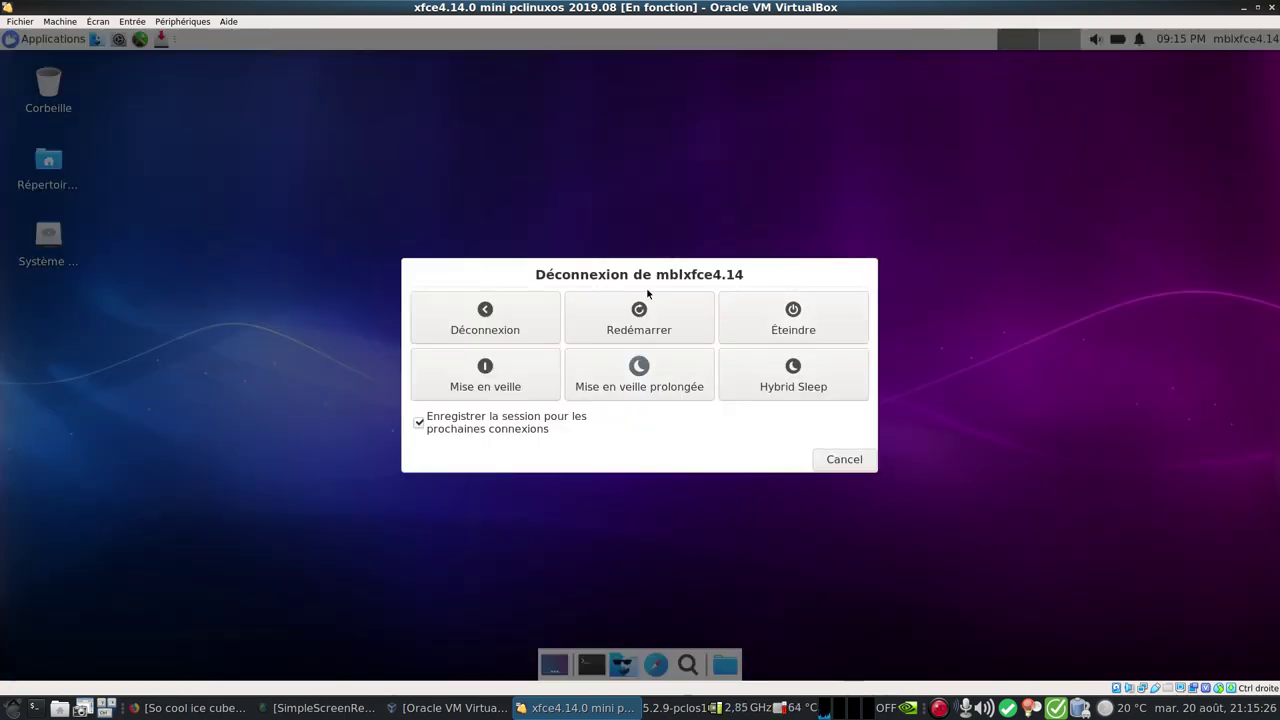
click(492, 330)
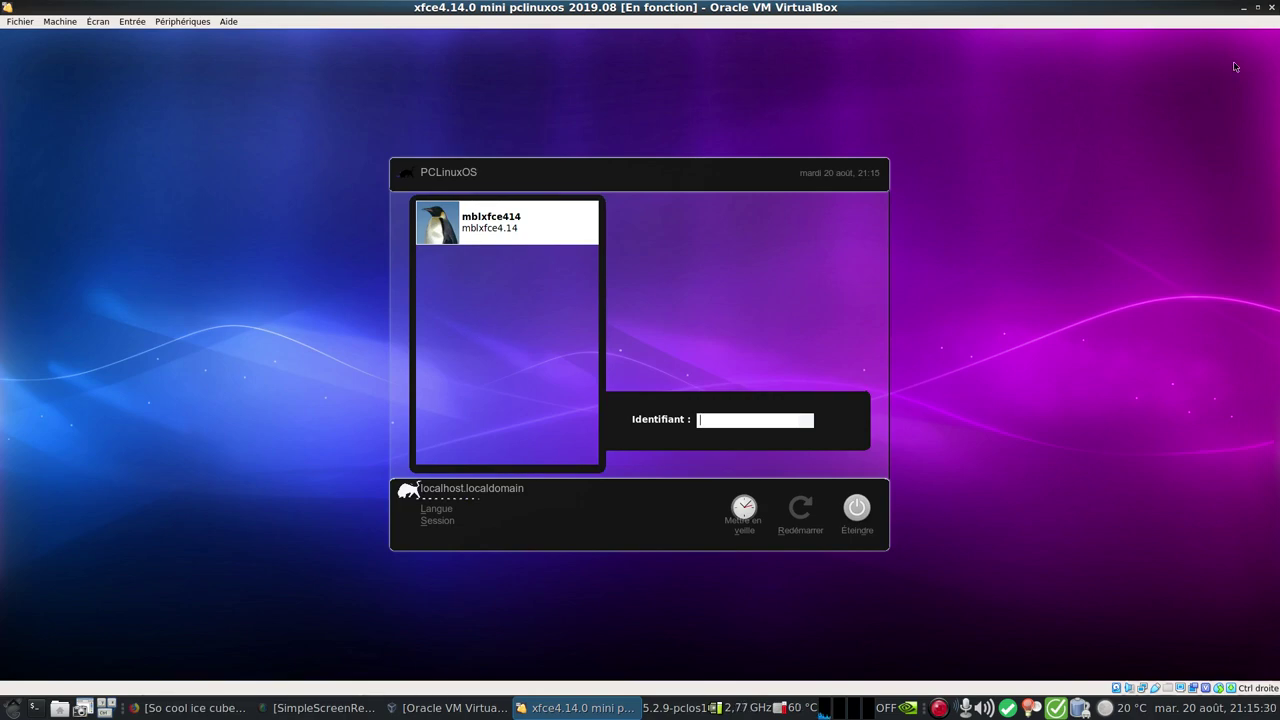
Minimize the virtual machine, switch to Firefox and review the PCLinuxOS Xfce Mini 2019.08 release announcement, including its featured applications
click(1244, 9)
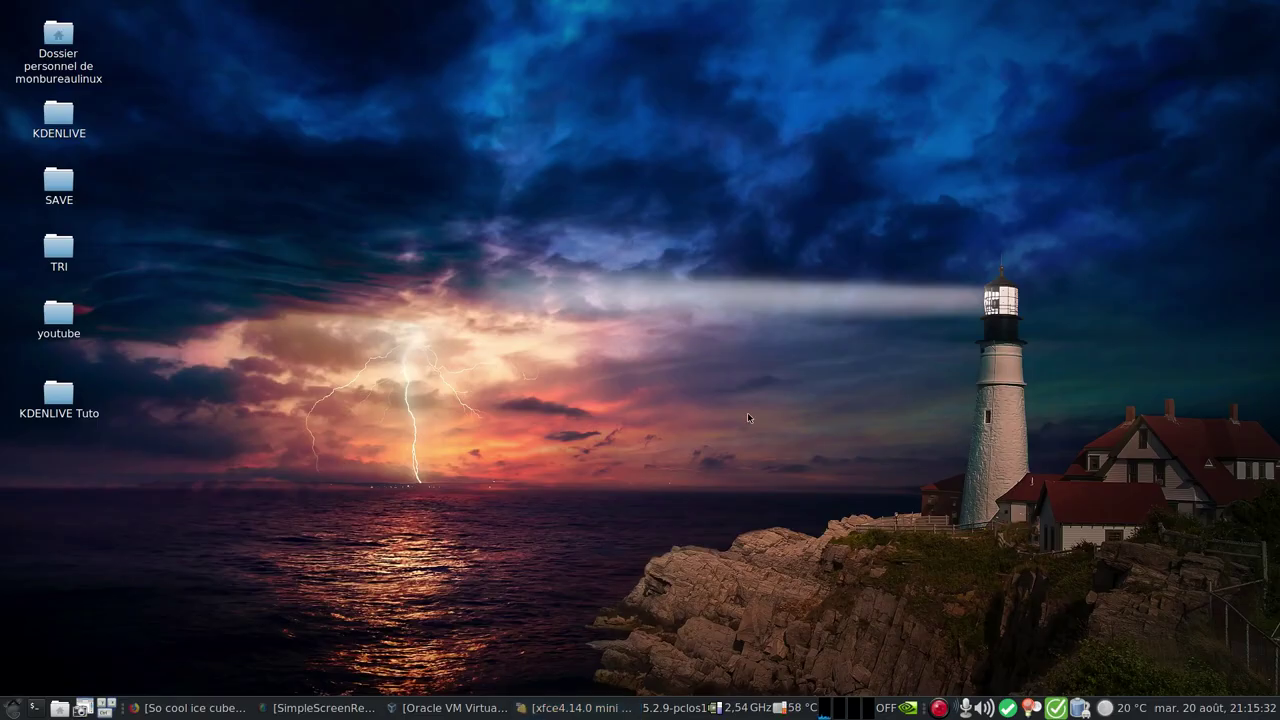
click(186, 709)
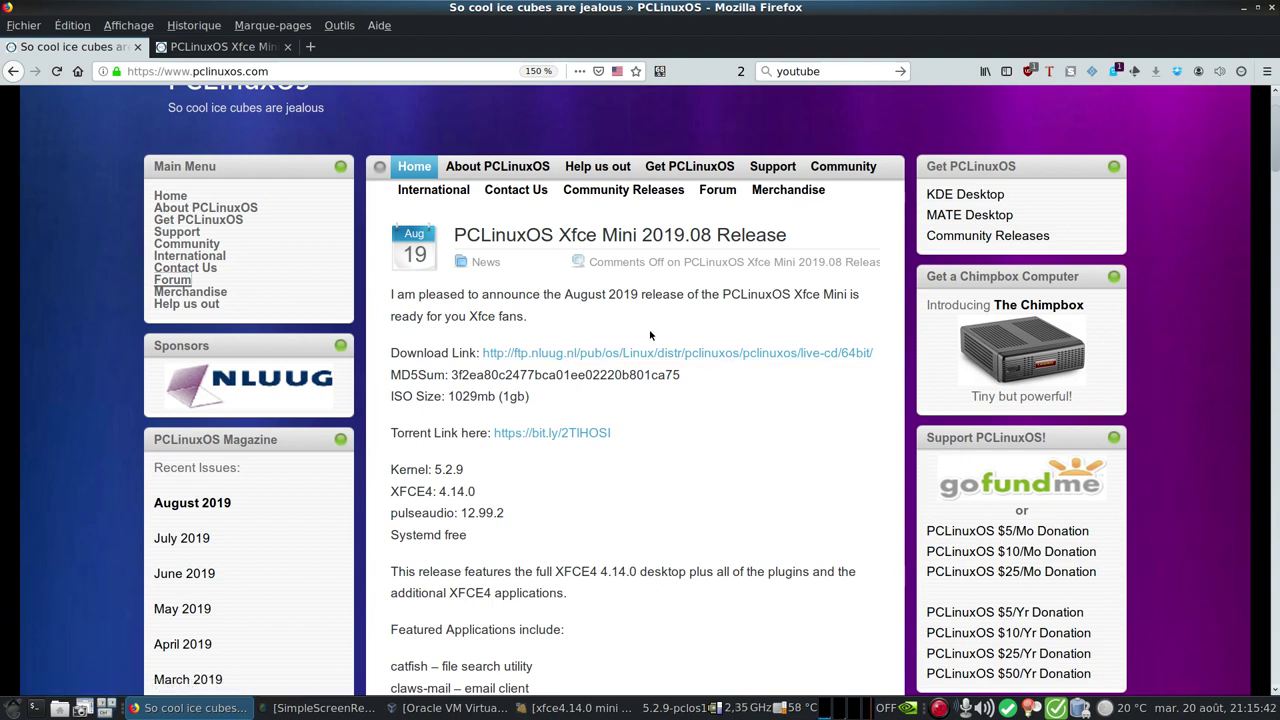
scroll(664, 356, down, 2)
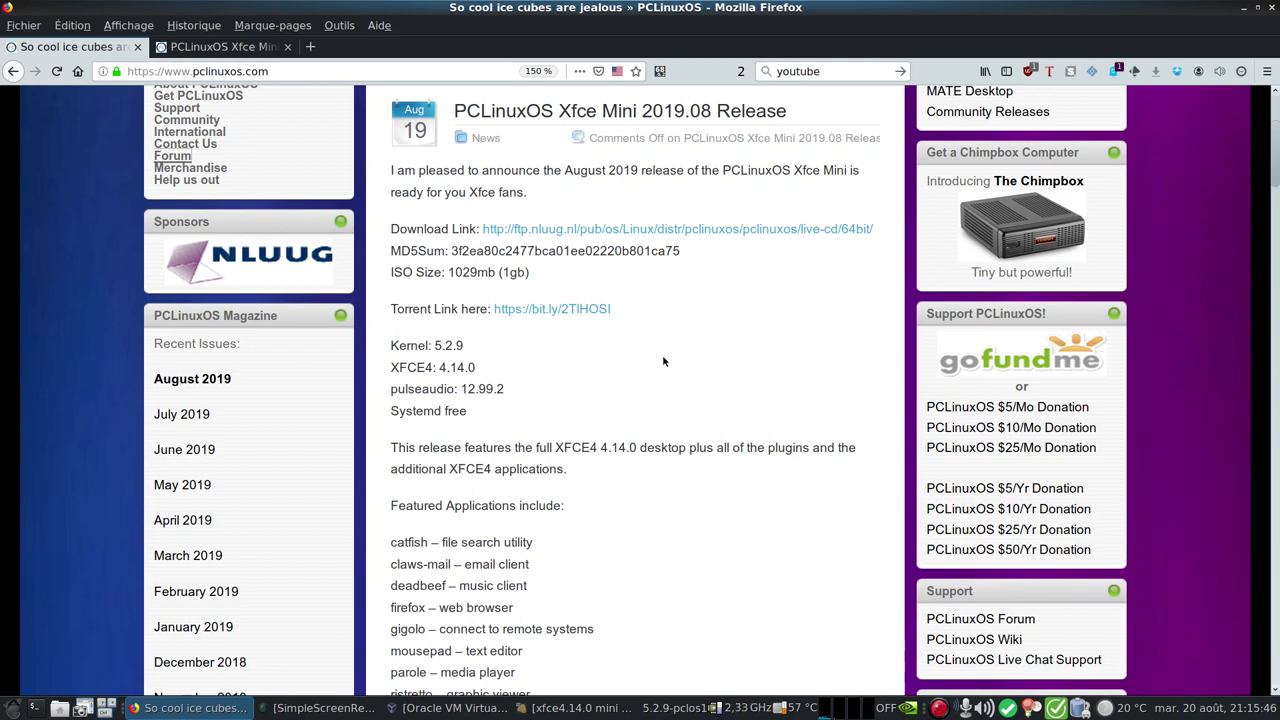
scroll(662, 358, up, 1)
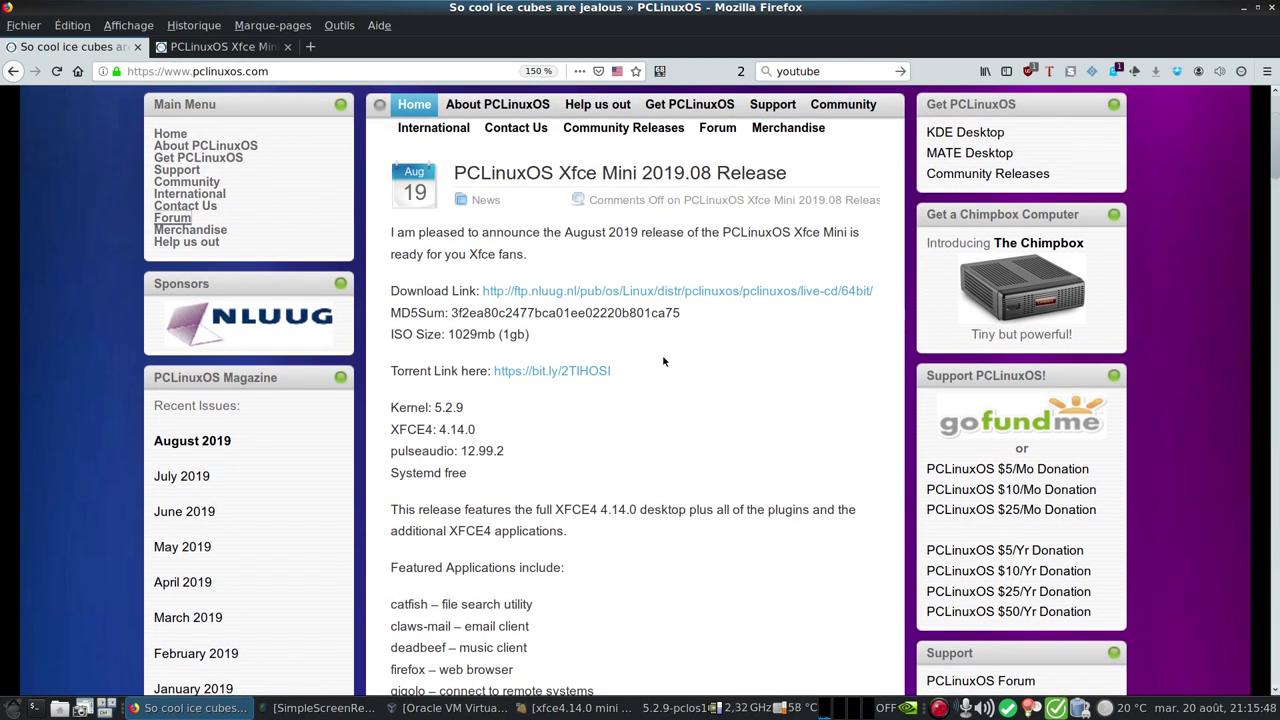
scroll(663, 361, down, 10)
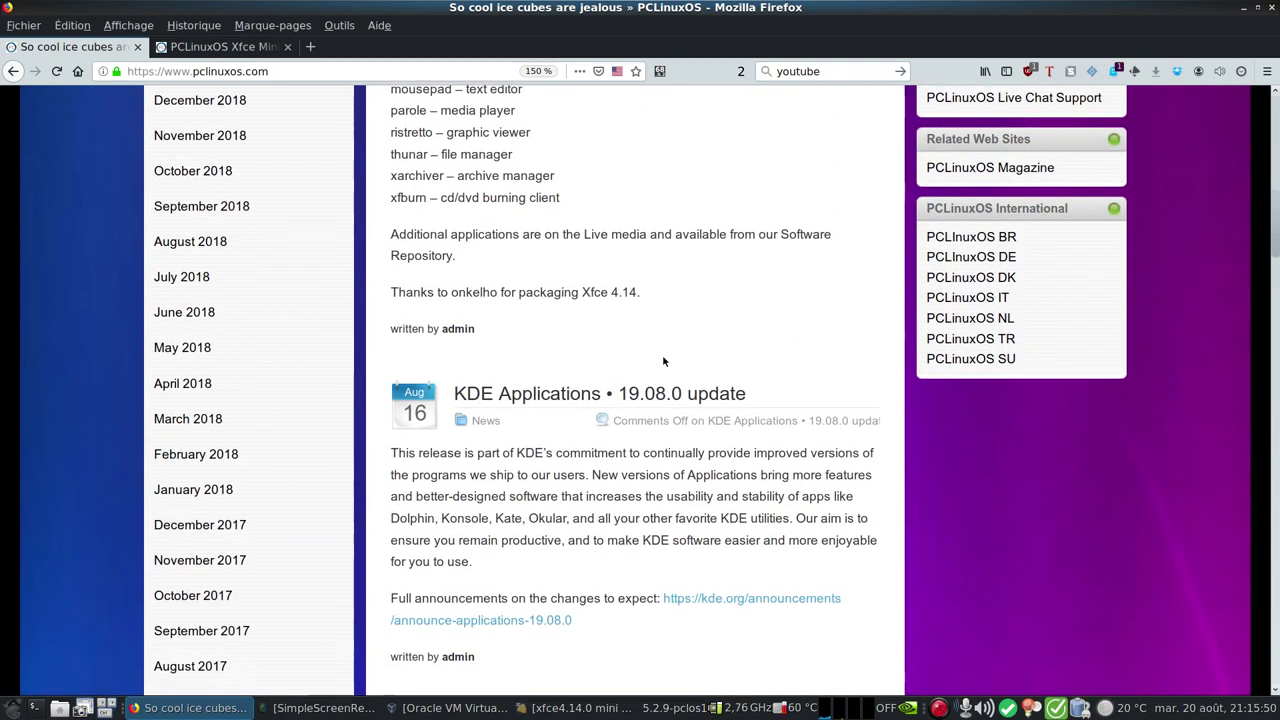
scroll(662, 361, up, 2)
Read the forum topic's reported errors and planned fixes for PCLinuxOS Xfce Mini 2019.08, and minimize Firefox
click(227, 47)
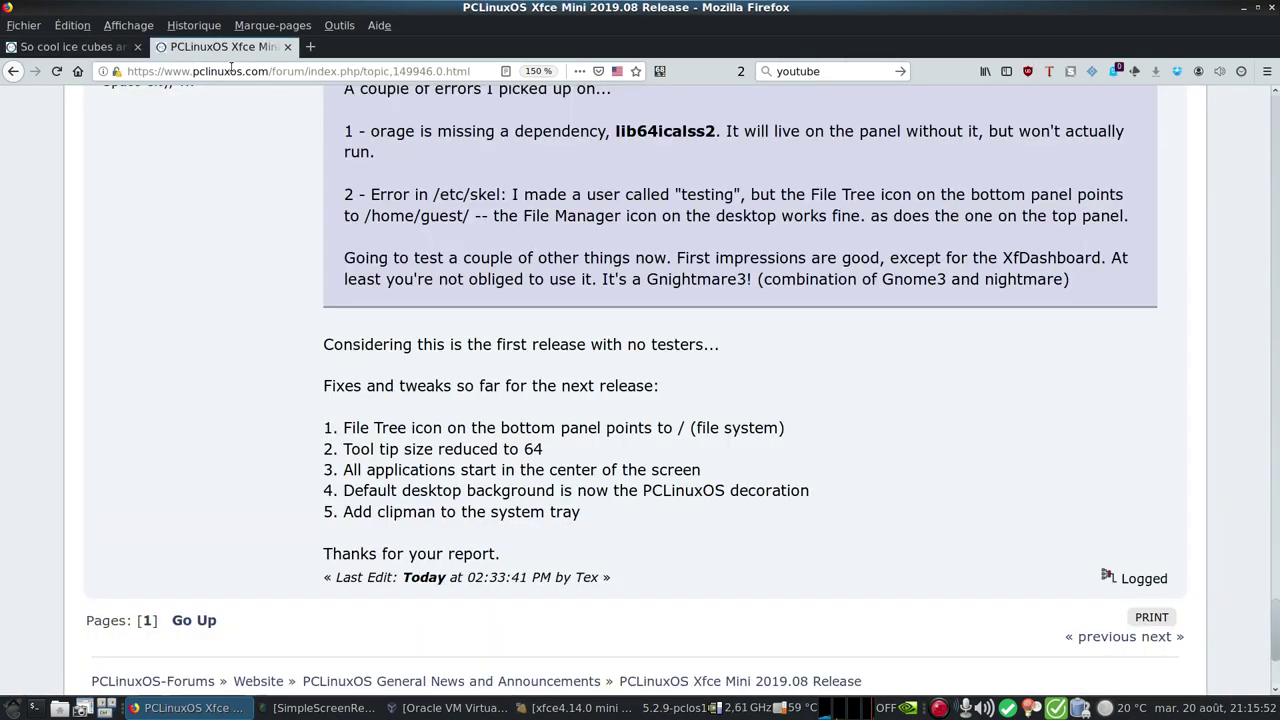
scroll(245, 432, up, 6)
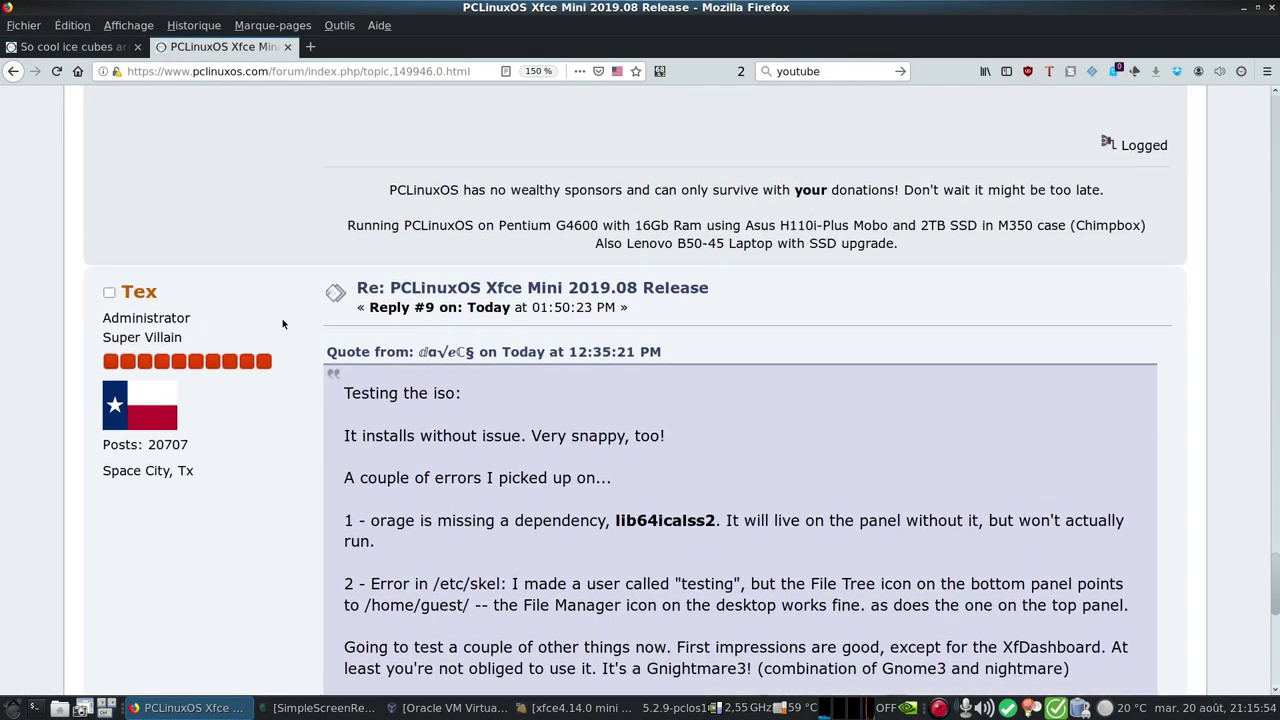
scroll(283, 320, up, 4)
scroll(288, 321, down, 5)
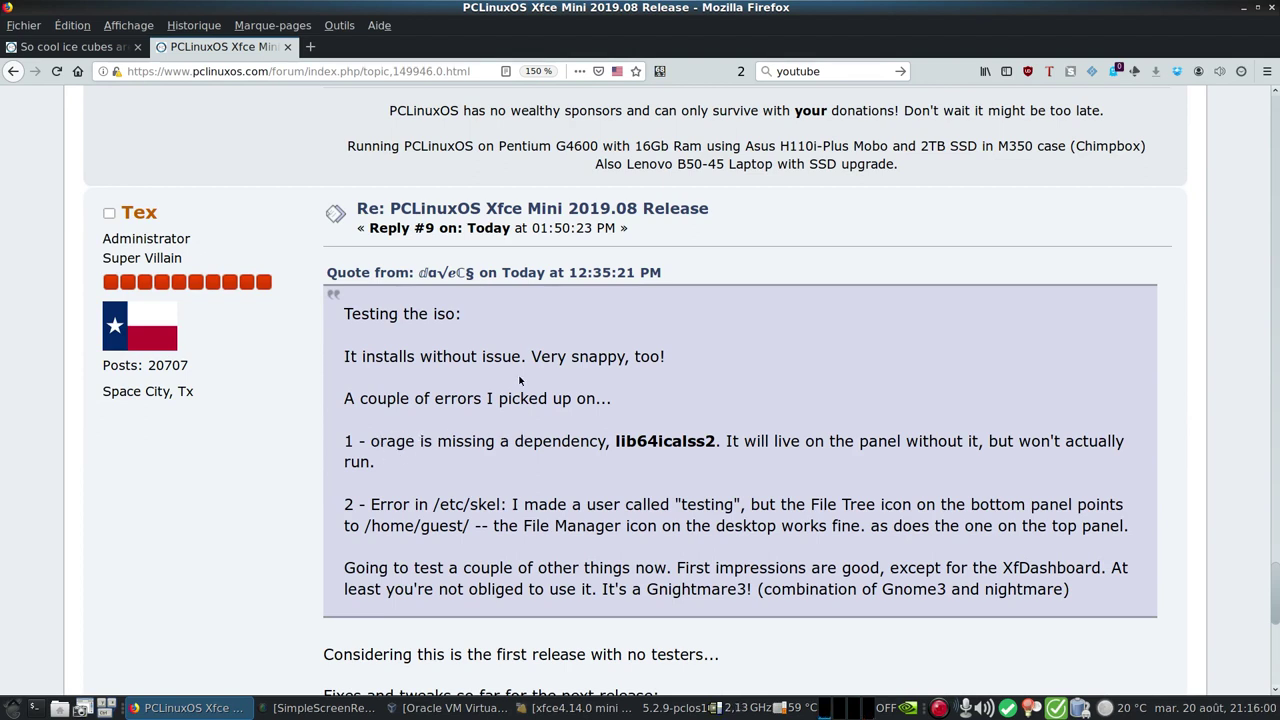
scroll(403, 357, down, 3)
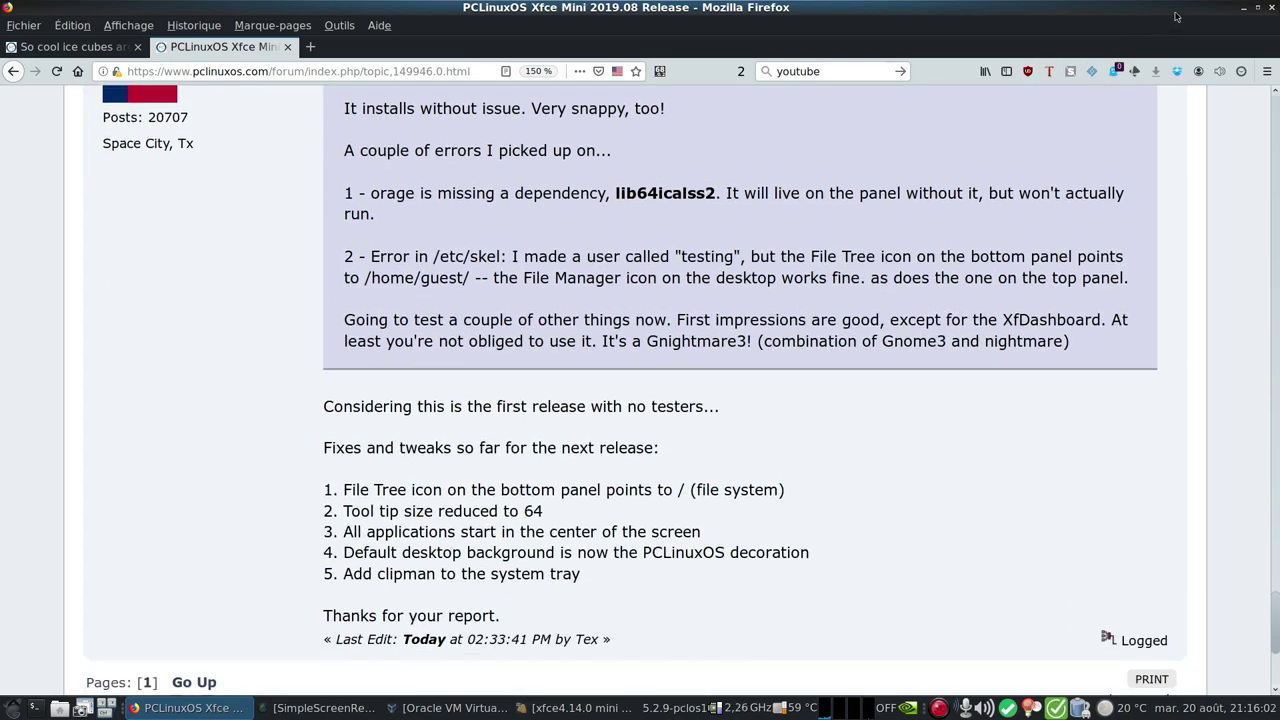
click(1243, 8)
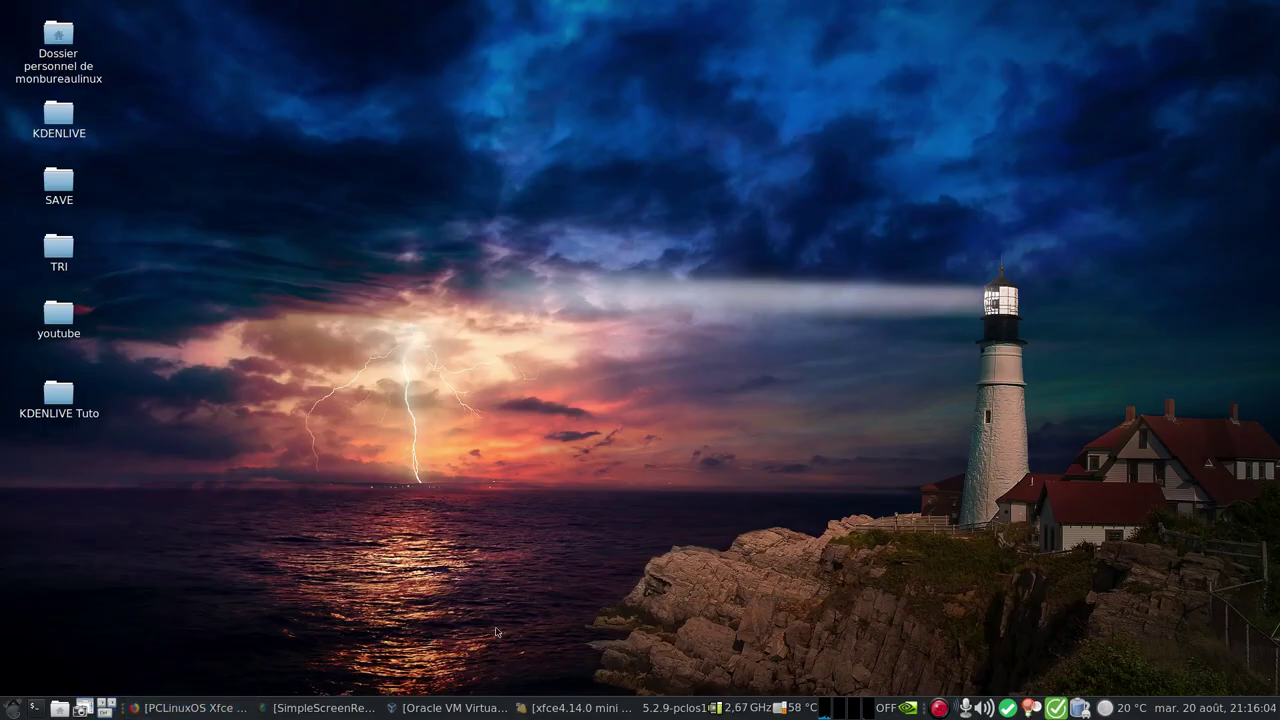
Switch back to the xfce4.14.0 mini pclinuxos 2019.08 virtual machine and shut it down from its login screen
click(422, 708)
click(424, 708)
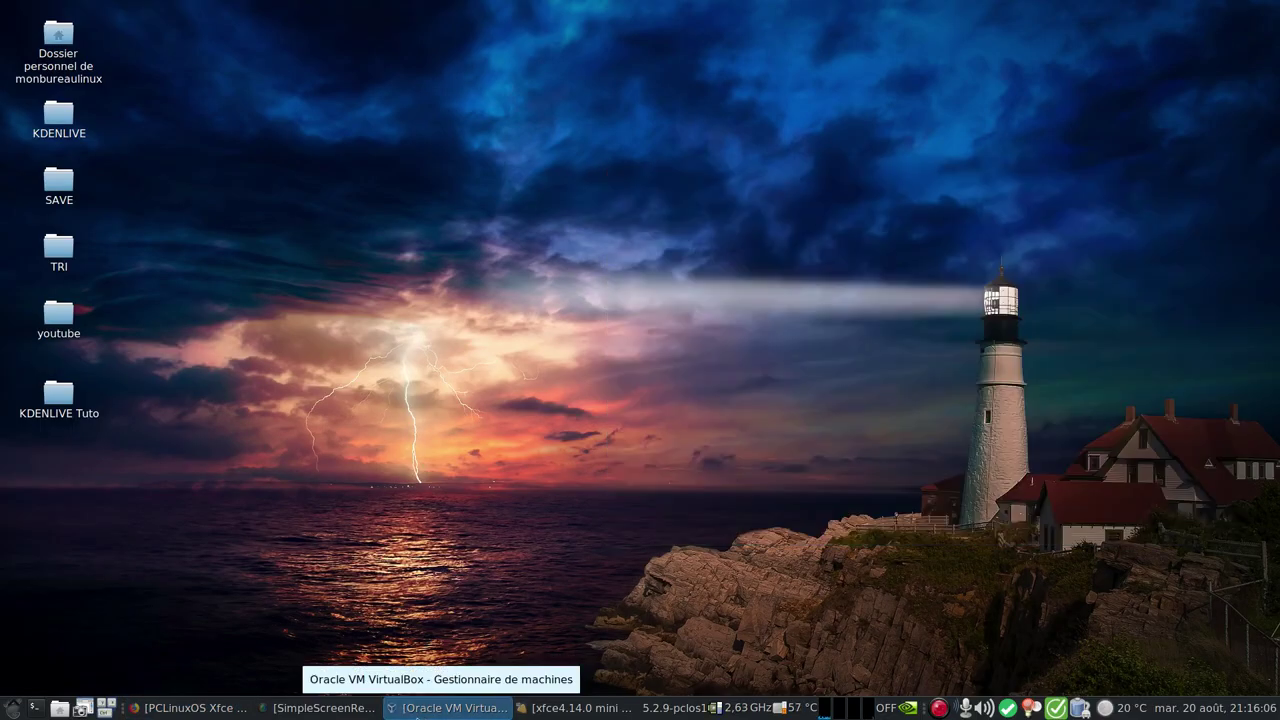
click(587, 710)
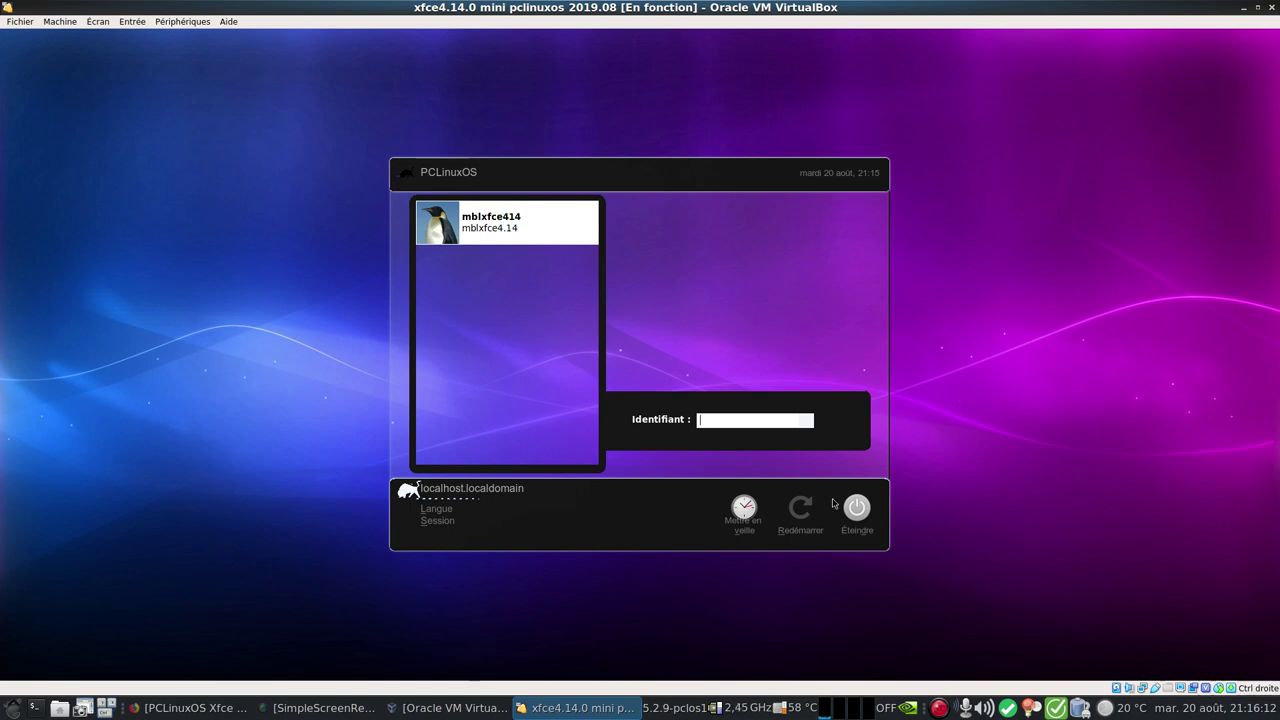
click(856, 512)
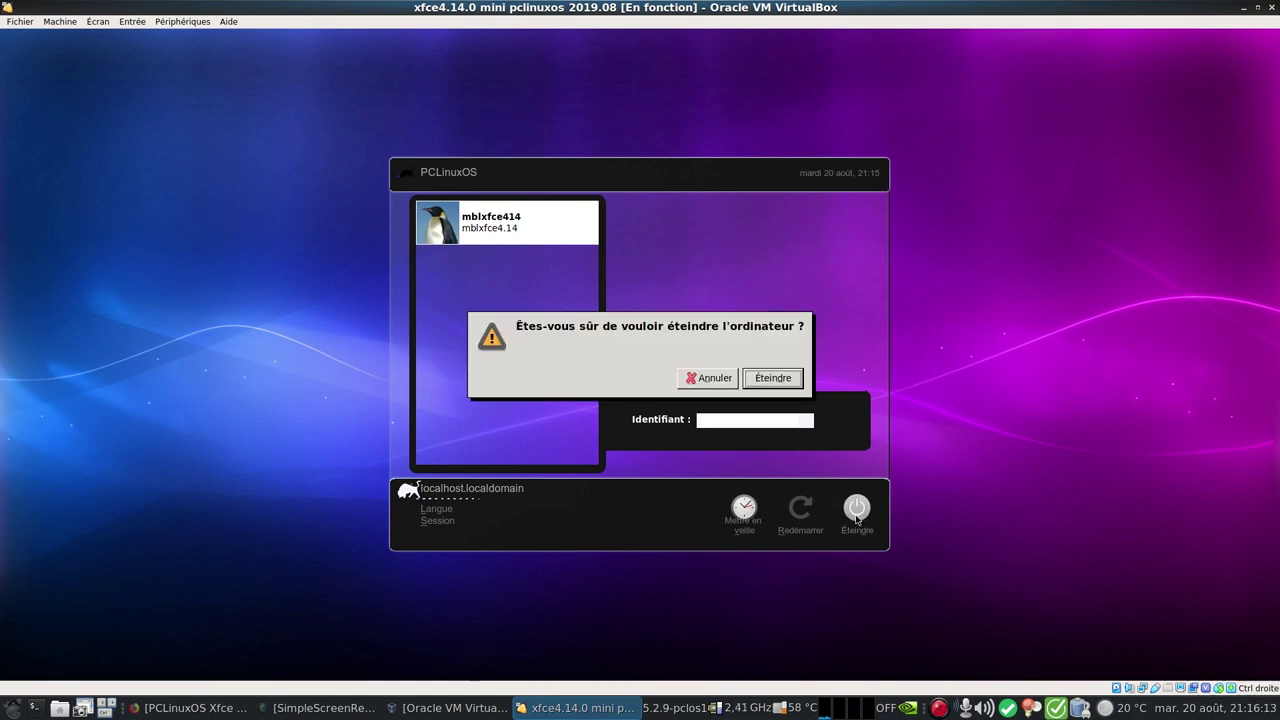
click(784, 384)
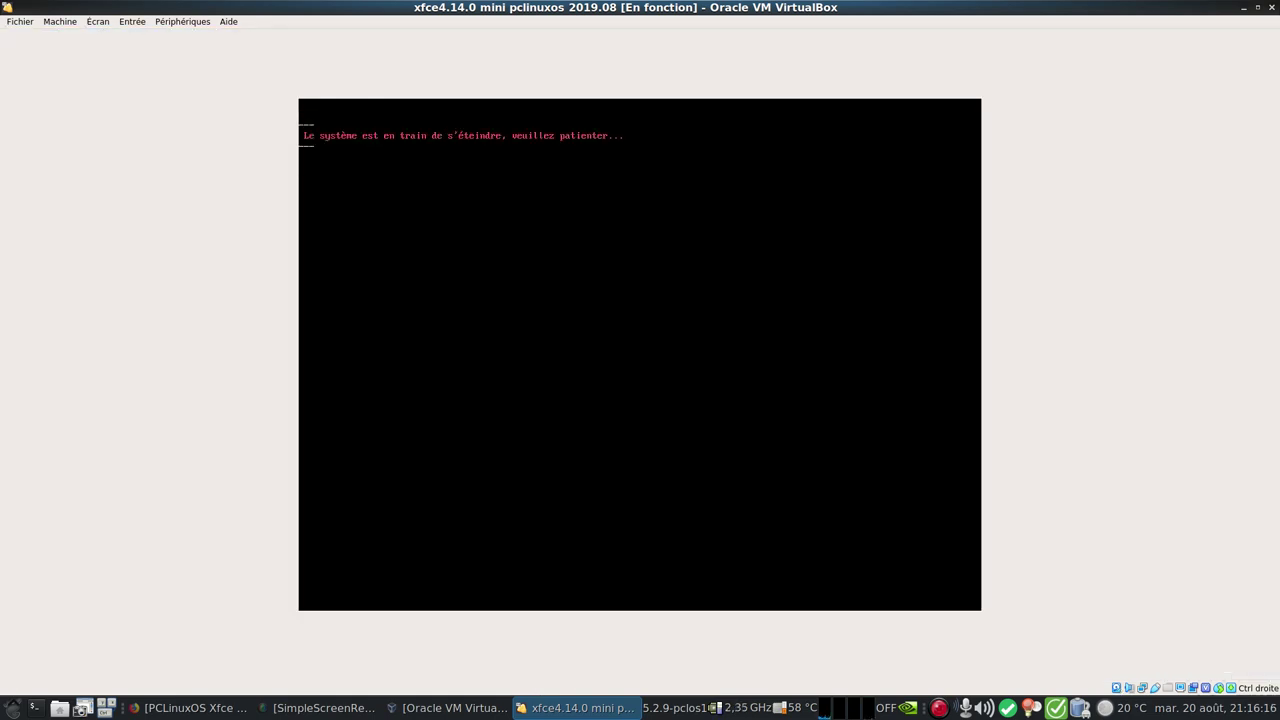